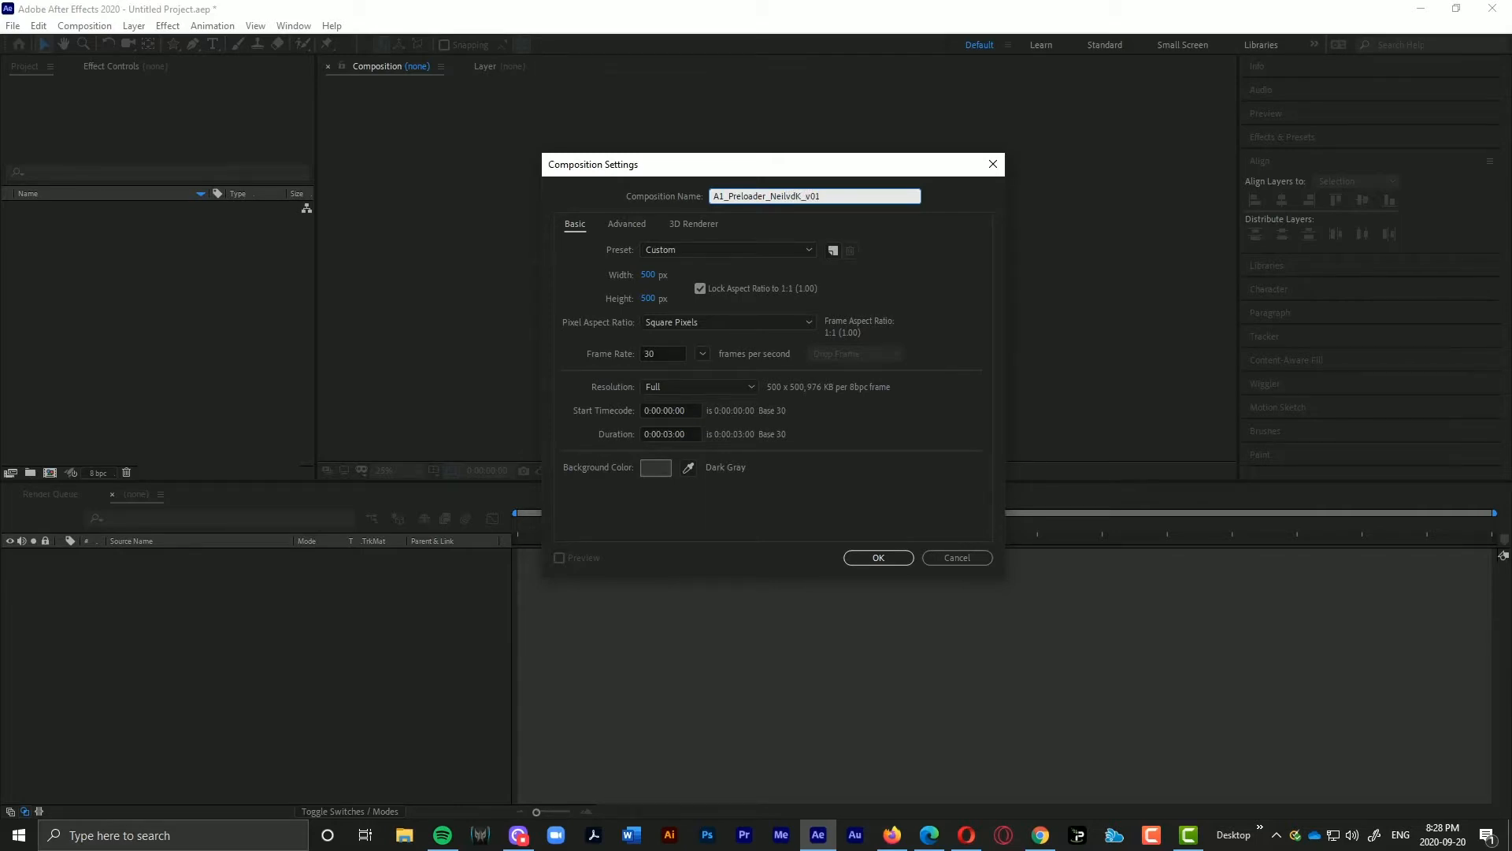
Step: Copy the composition name, create the composition, and save the project file under that same name
key("ctrl+a")
key("ctrl+c")
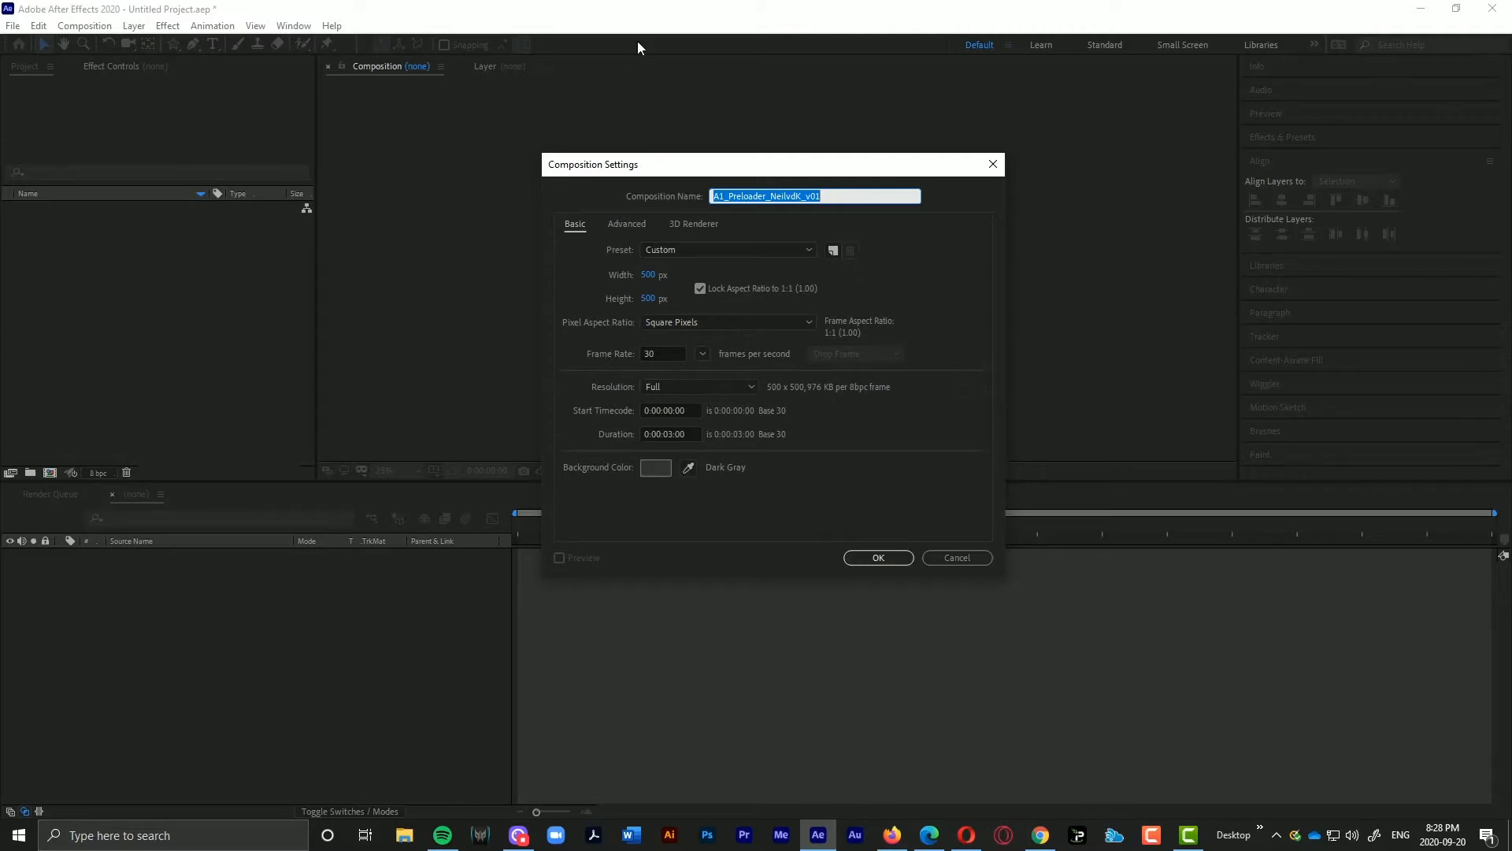
left_click(878, 557)
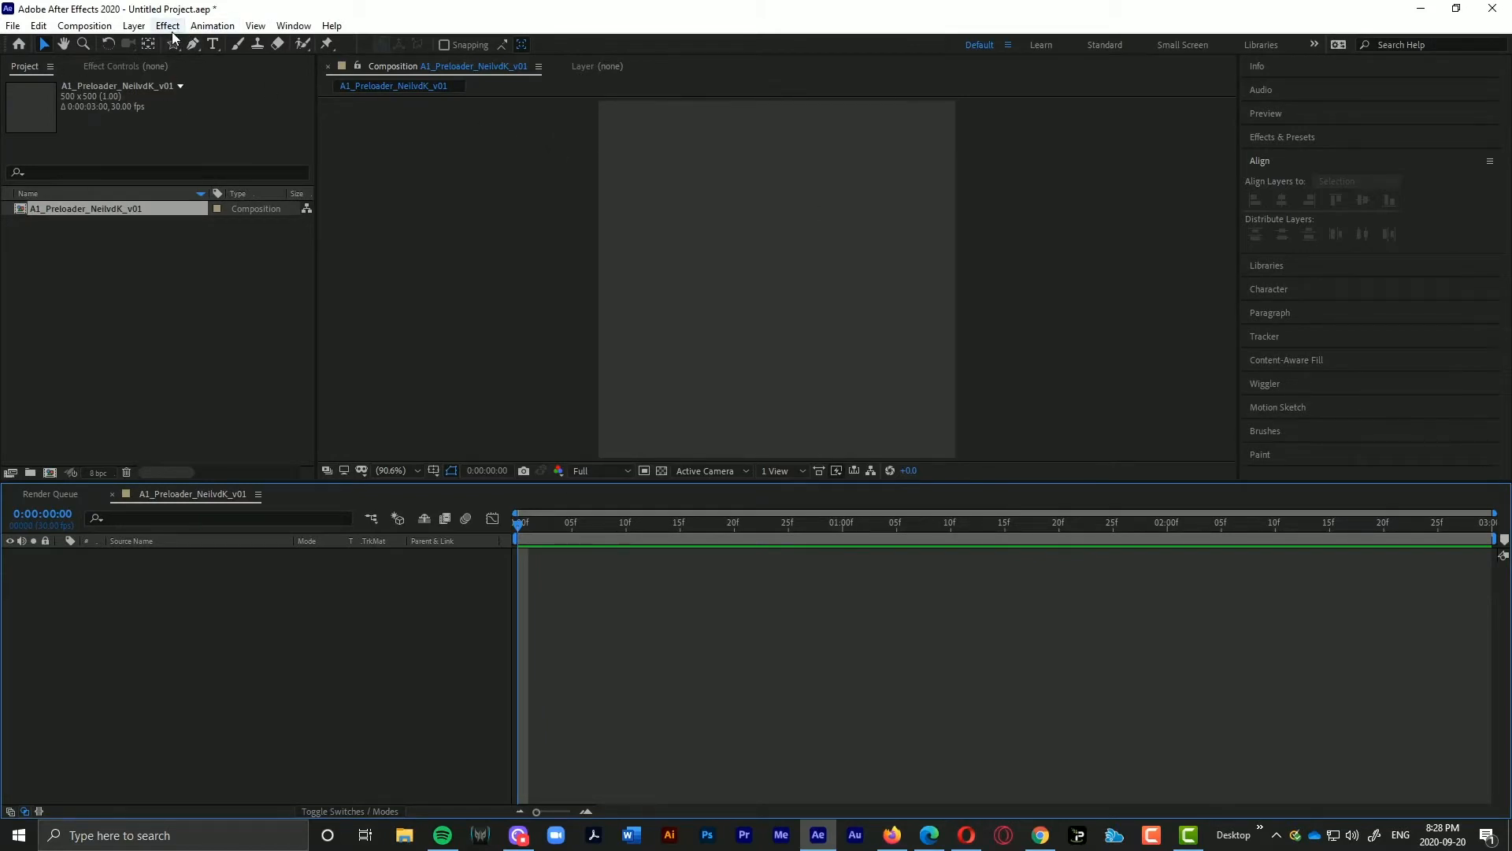
key("ctrl+s")
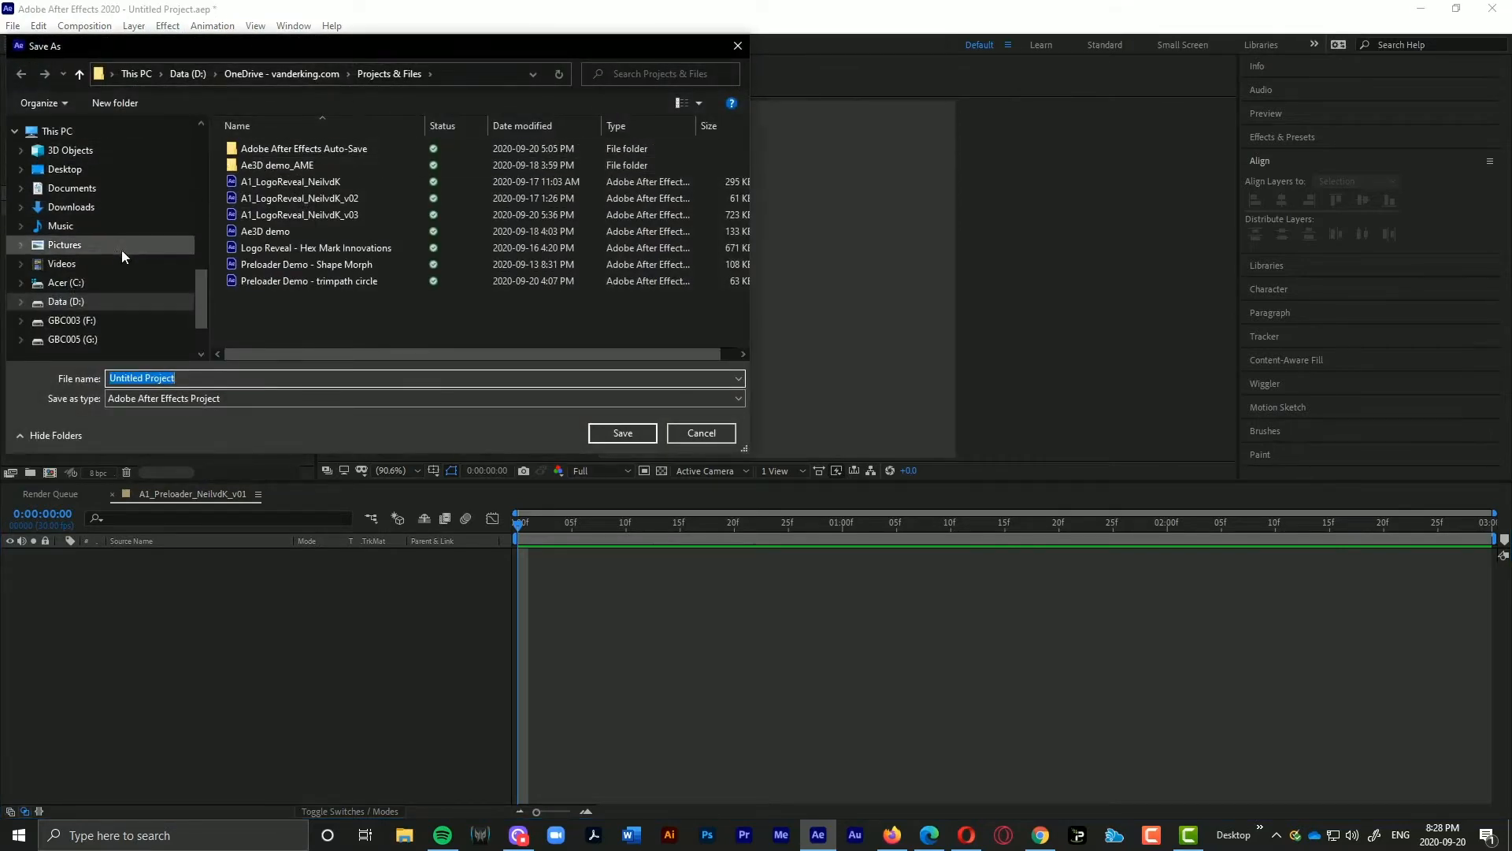
key("ctrl+v")
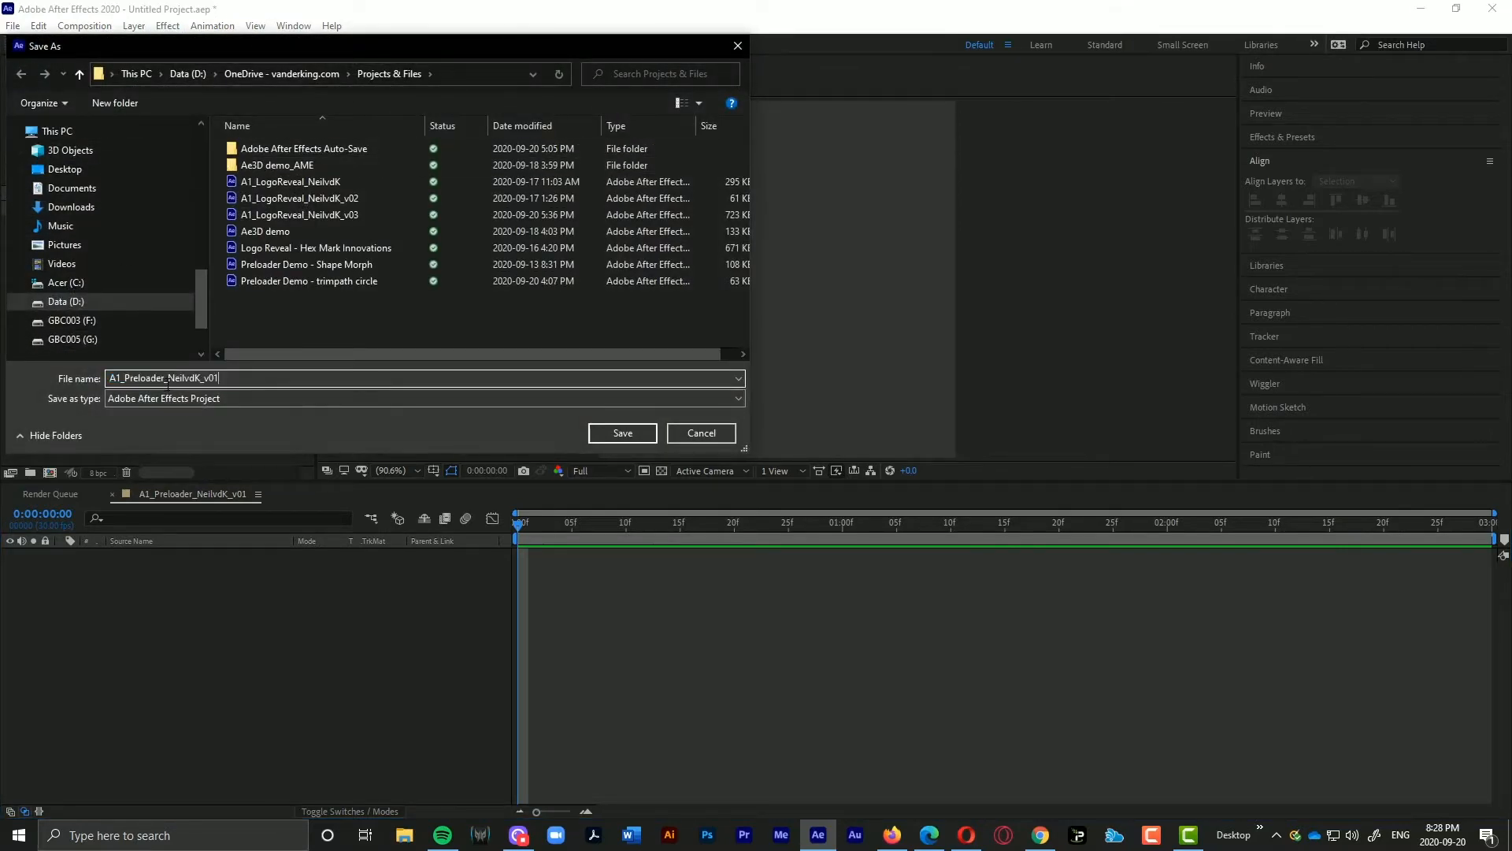
left_click(630, 432)
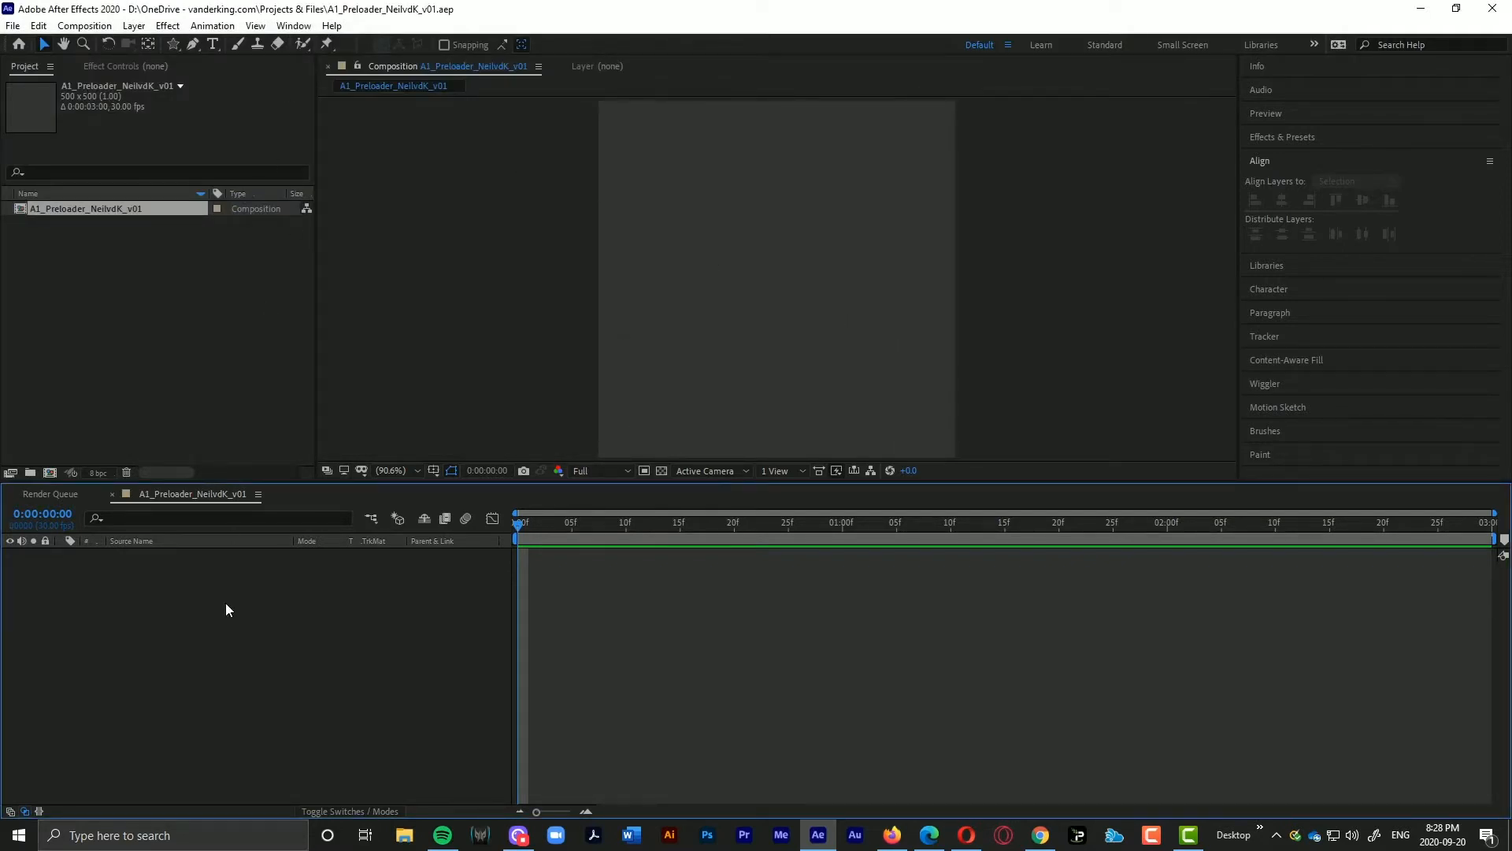
Step: Draw a closed, self-crossing curved path in the composition with the Pen tool as the start of an infinity shape
left_click(193, 45)
left_click_drag(658, 272, 672, 196)
mouse_move(784, 196)
left_mouse_down()
mouse_move(786, 298)
mouse_move(910, 233)
left_mouse_up()
left_click_drag(878, 169, 790, 269)
left_click_drag(678, 403, 731, 298)
left_click(658, 272)
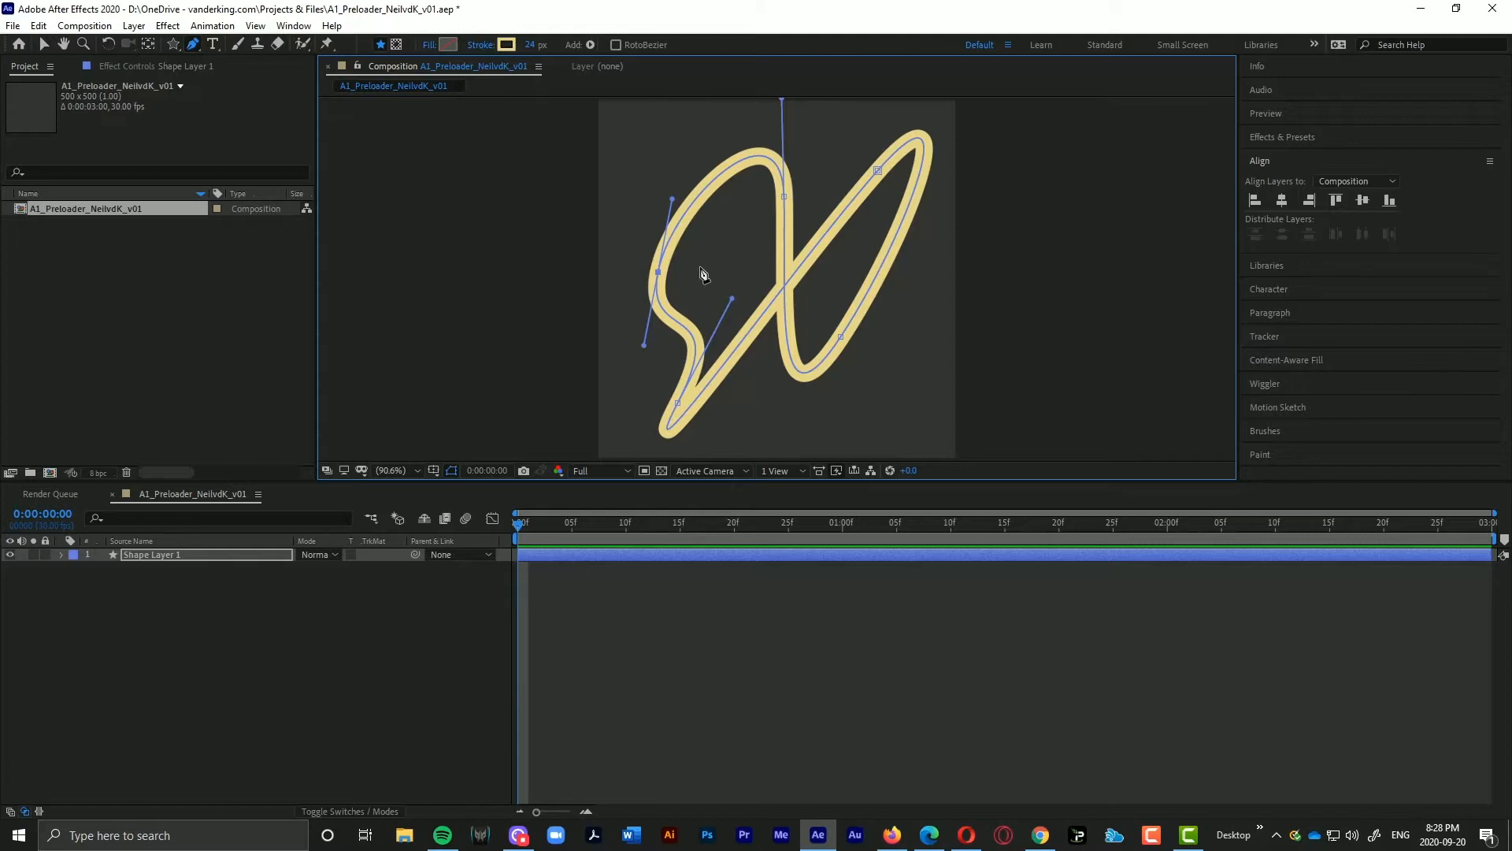
Step: Reposition the path's anchor points and direction handles to open it into two crossing loops
left_click_drag(732, 298, 783, 455)
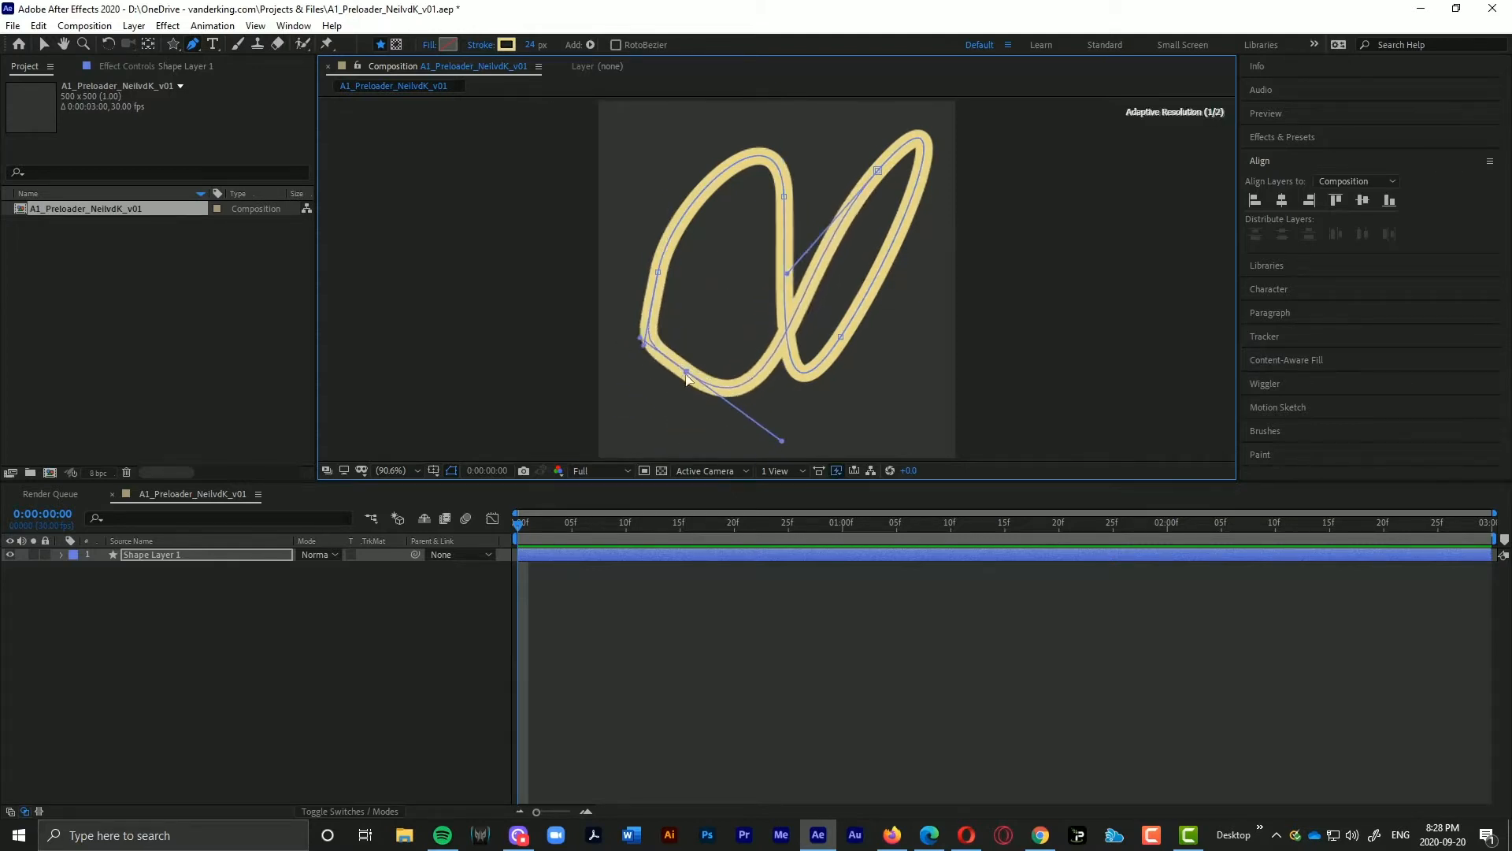
left_click_drag(785, 197, 729, 205)
left_click_drag(727, 113, 718, 170)
left_click_drag(840, 337, 868, 354)
left_click_drag(878, 170, 850, 179)
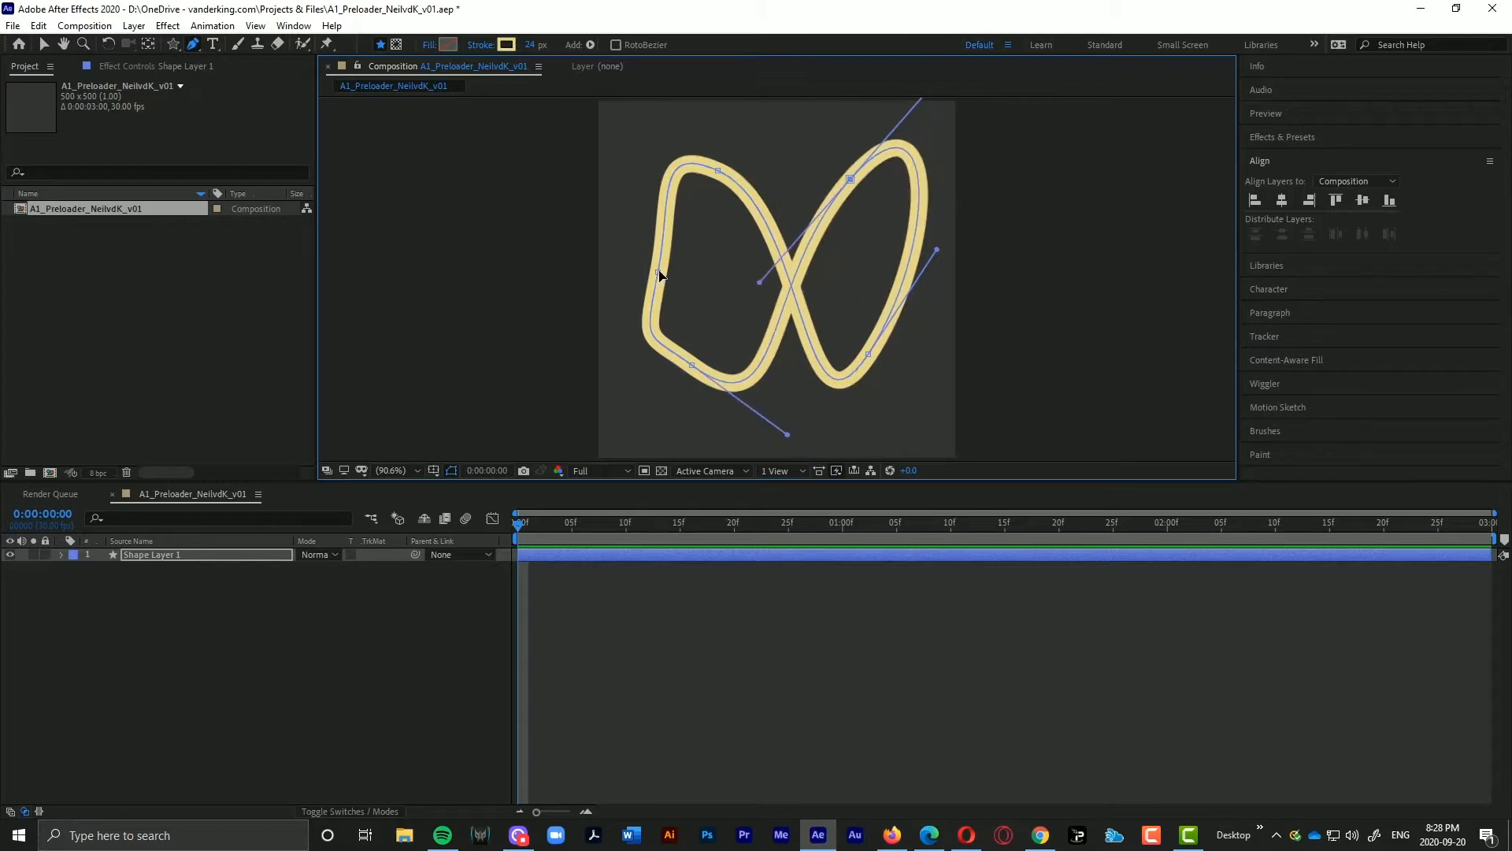
left_click_drag(658, 272, 647, 277)
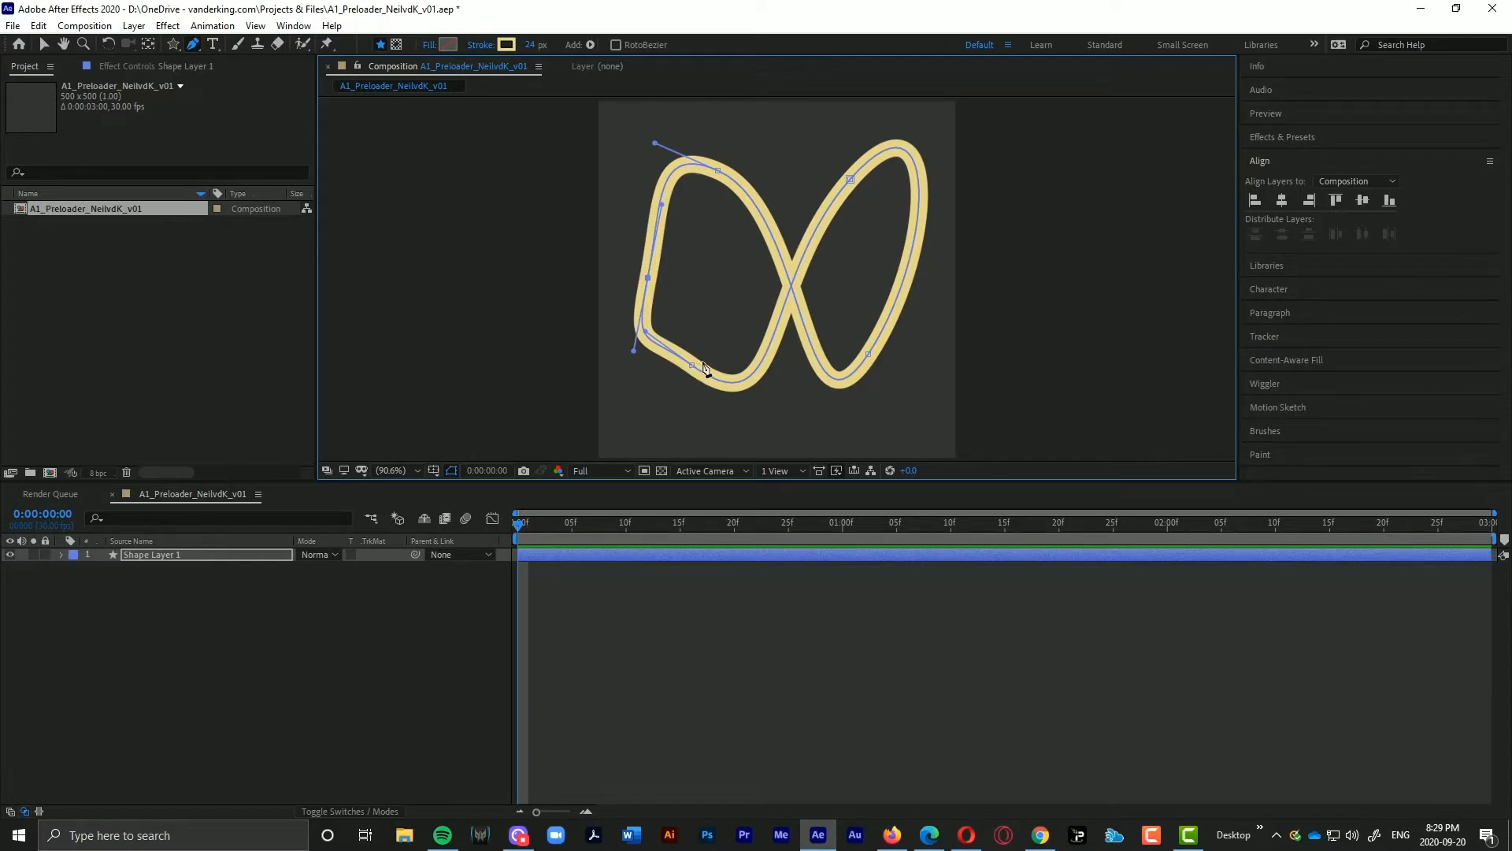
Step: Delete the extra anchor point at the left loop's bottom and round that loop with the remaining lower-left point
left_click(693, 365)
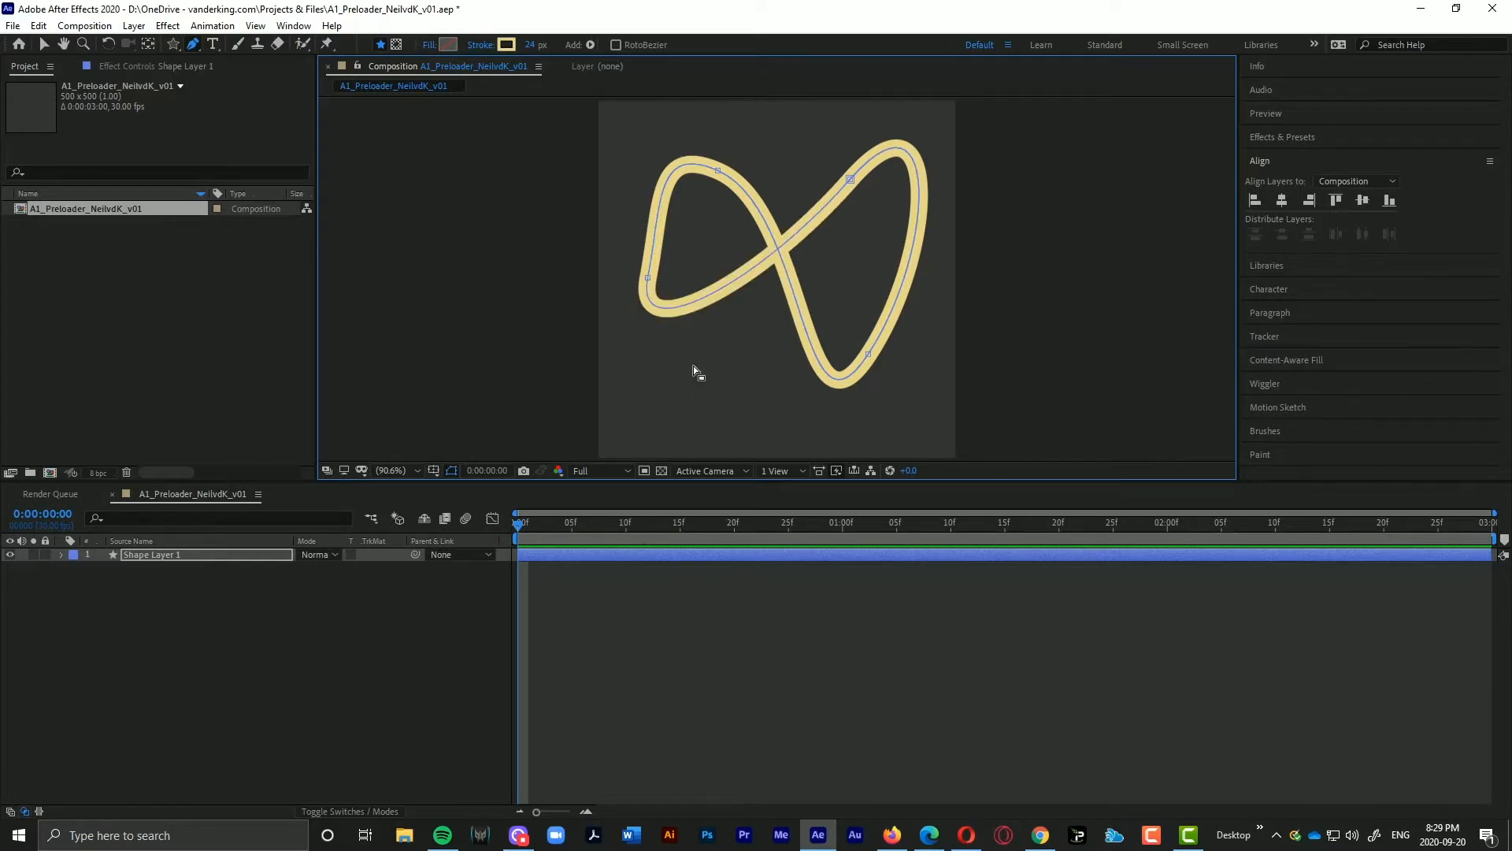
left_click_drag(647, 279, 665, 346)
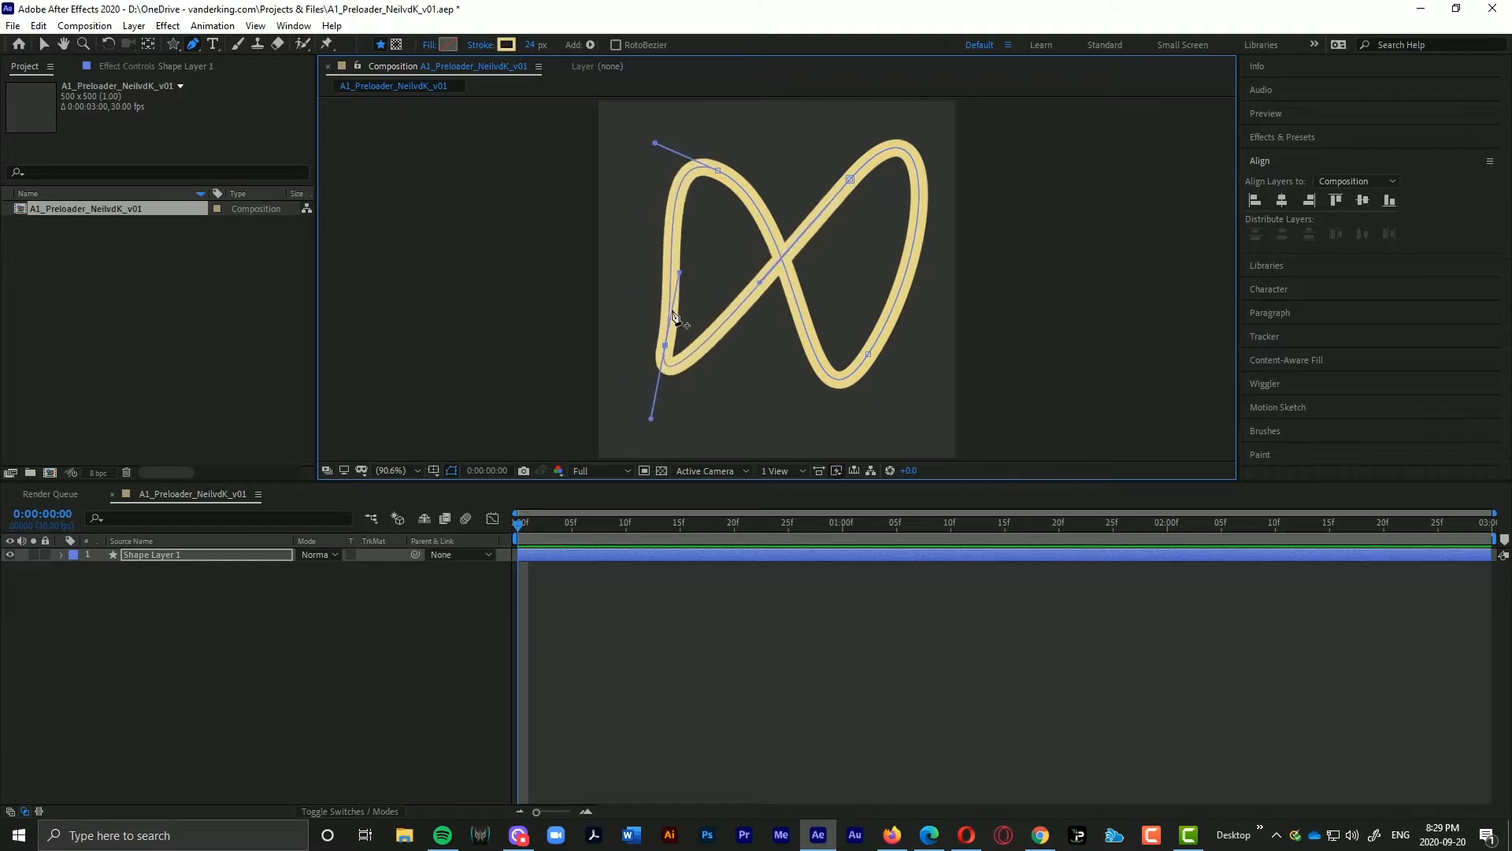
left_click_drag(680, 274, 611, 287)
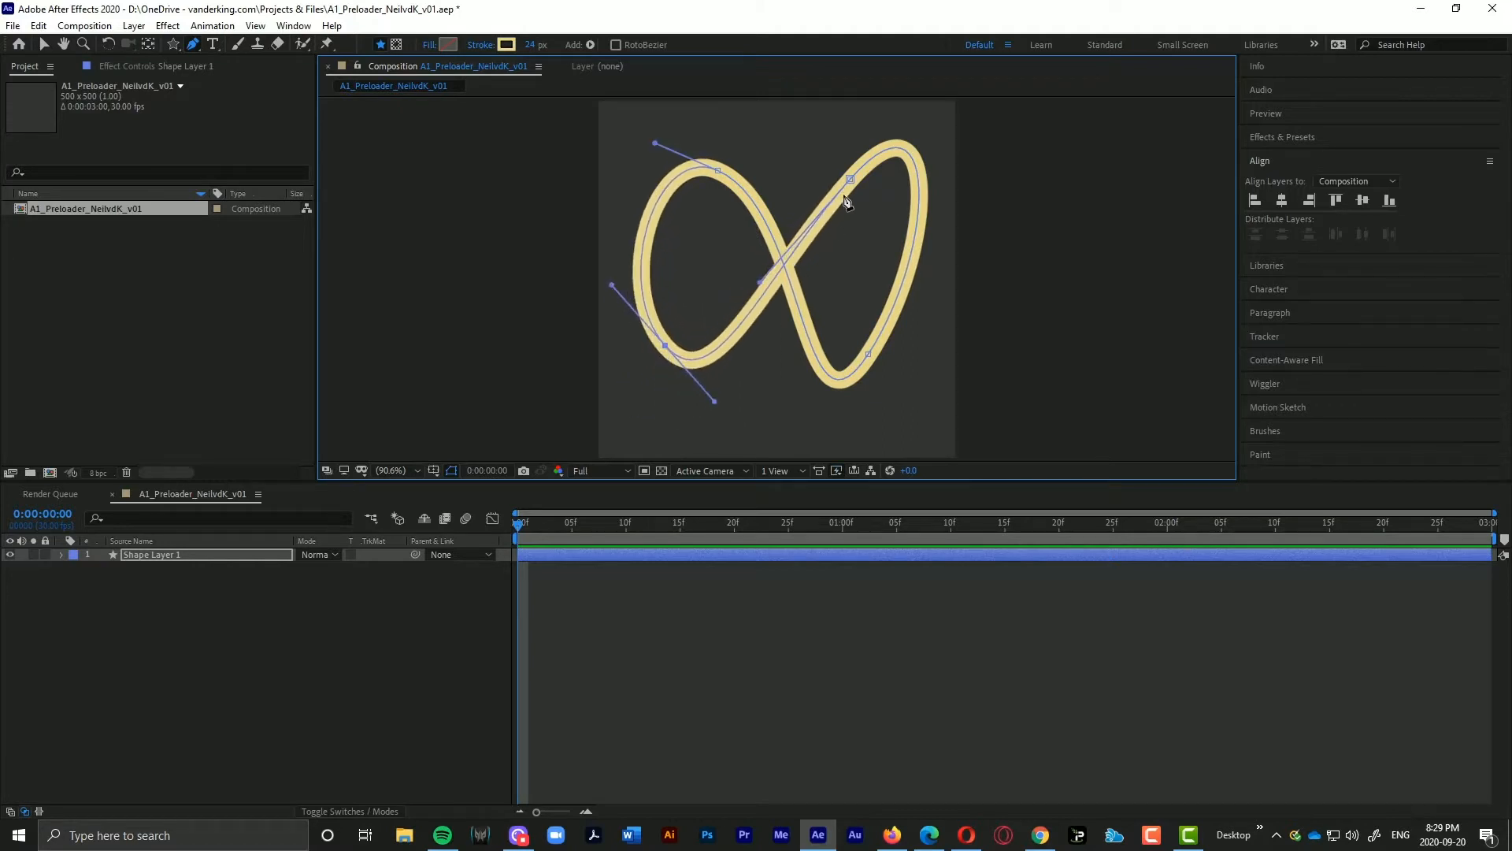
Step: Move the anchor points of both loops and level the lower-left handle to balance the infinity shape
left_click_drag(848, 180, 827, 197)
left_click_drag(871, 356, 875, 315)
mouse_move(719, 171)
left_mouse_down()
mouse_move(696, 167)
mouse_move(705, 179)
left_mouse_up()
left_click_drag(671, 344, 689, 347)
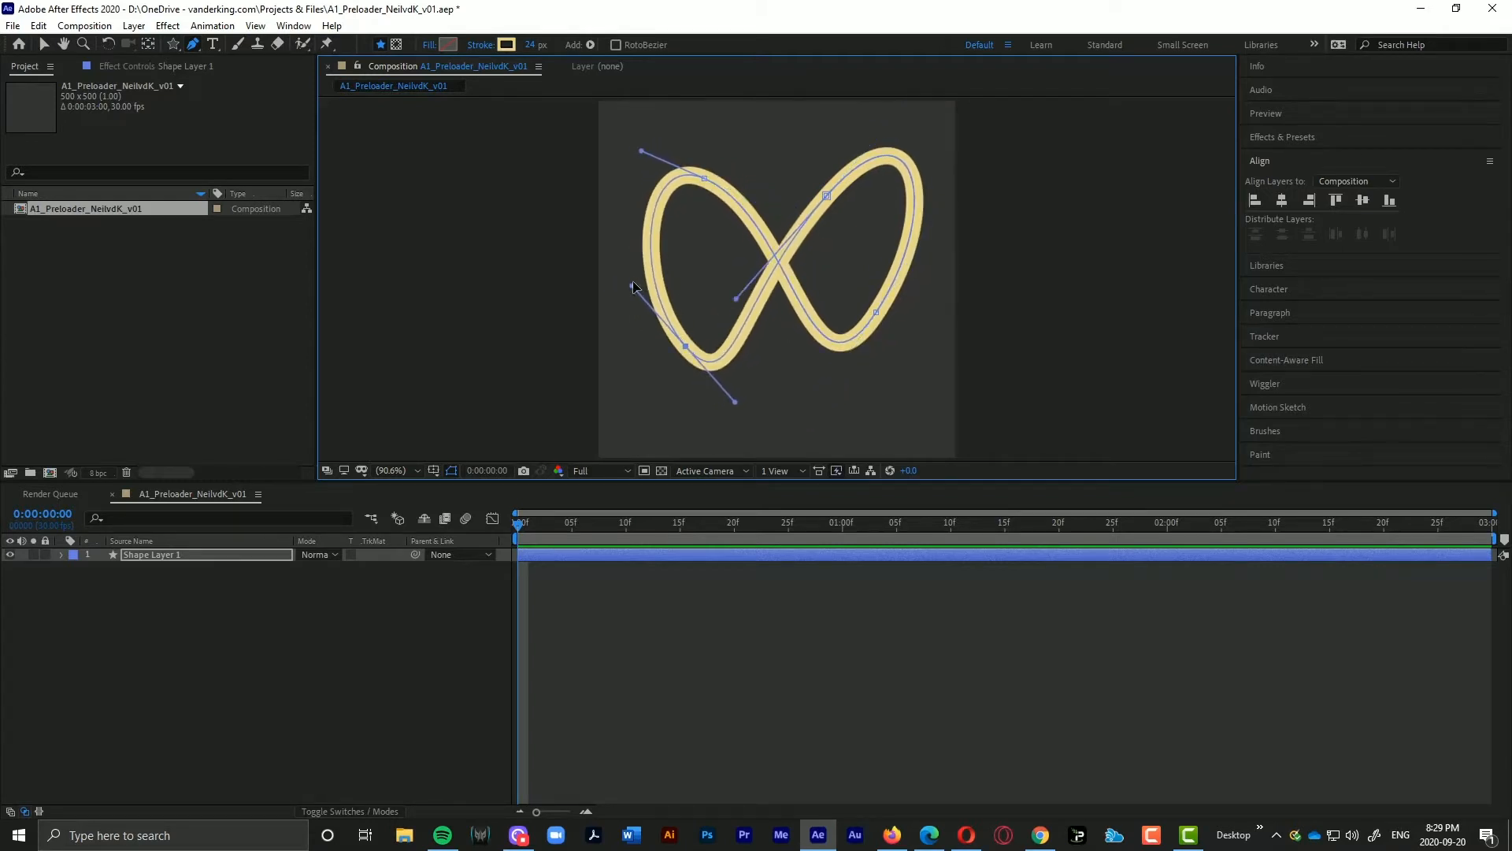
left_click_drag(634, 288, 605, 337)
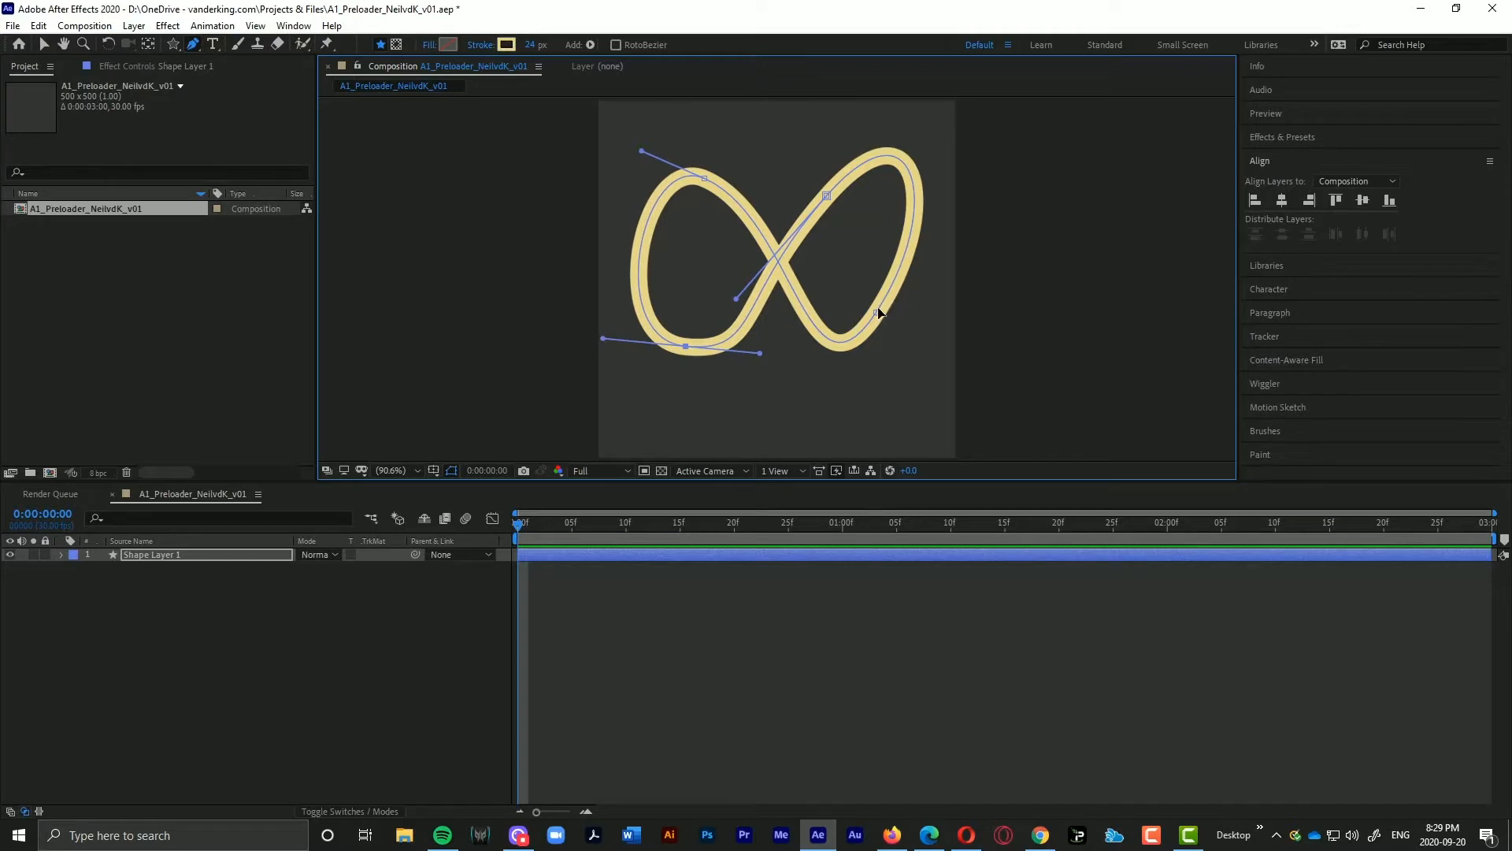
left_click_drag(875, 313, 889, 304)
left_click_drag(826, 195, 855, 172)
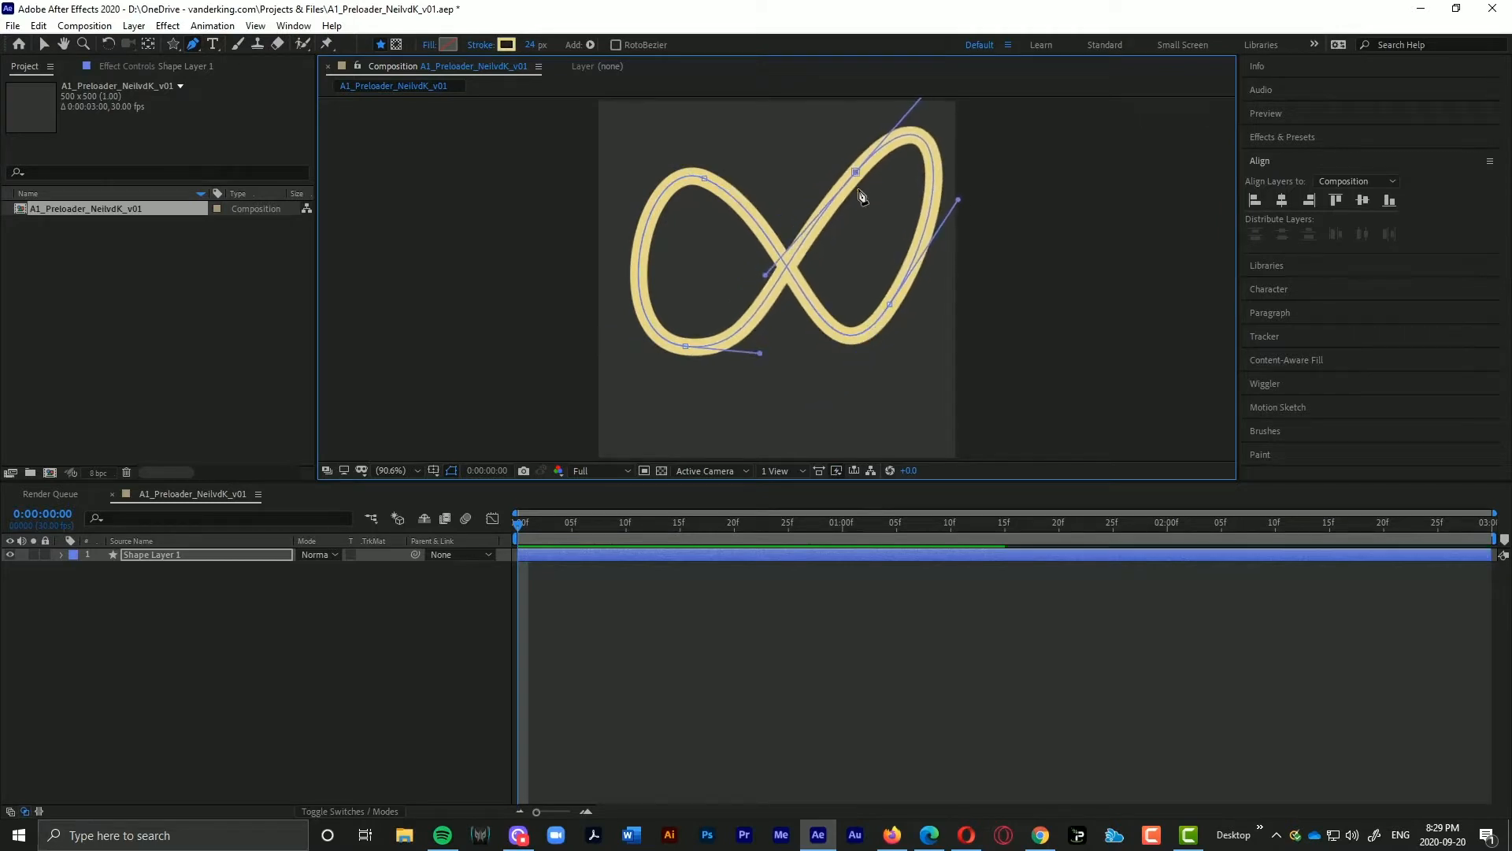
Step: Round out the right loop by adjusting its upper and lower anchor points and their direction handles
key("space")
left_click_drag(852, 233, 815, 276)
left_click_drag(911, 112, 885, 203)
left_click_drag(687, 248, 828, 224)
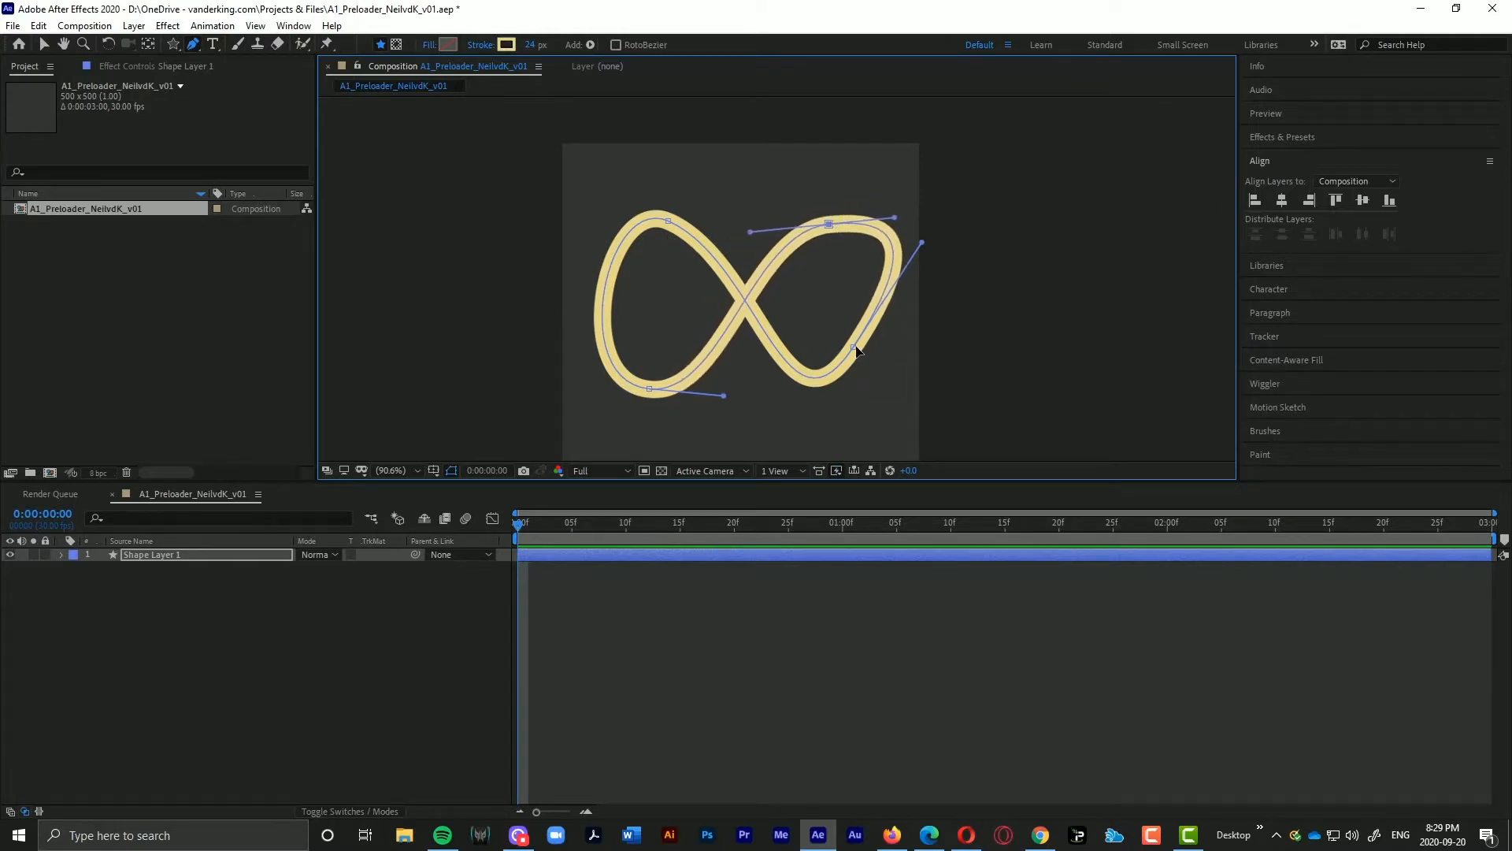
left_click_drag(853, 346, 856, 360)
left_click_drag(923, 256, 925, 317)
left_click_drag(855, 356, 851, 371)
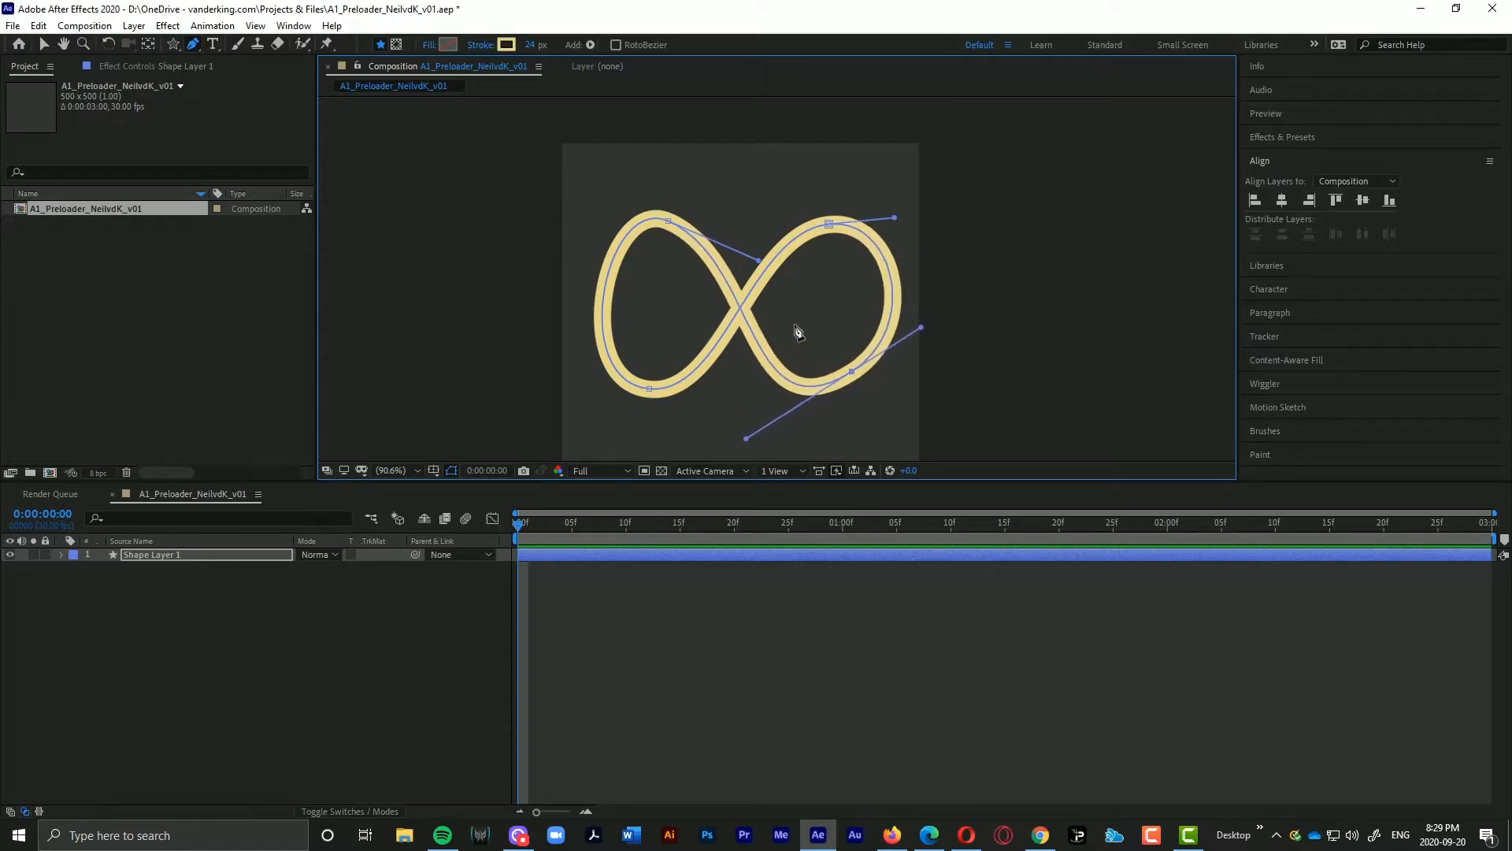
Step: Refine the left loop's top curve and the right loop's lower curve to smooth the infinity shape
left_click_drag(669, 222, 564, 197)
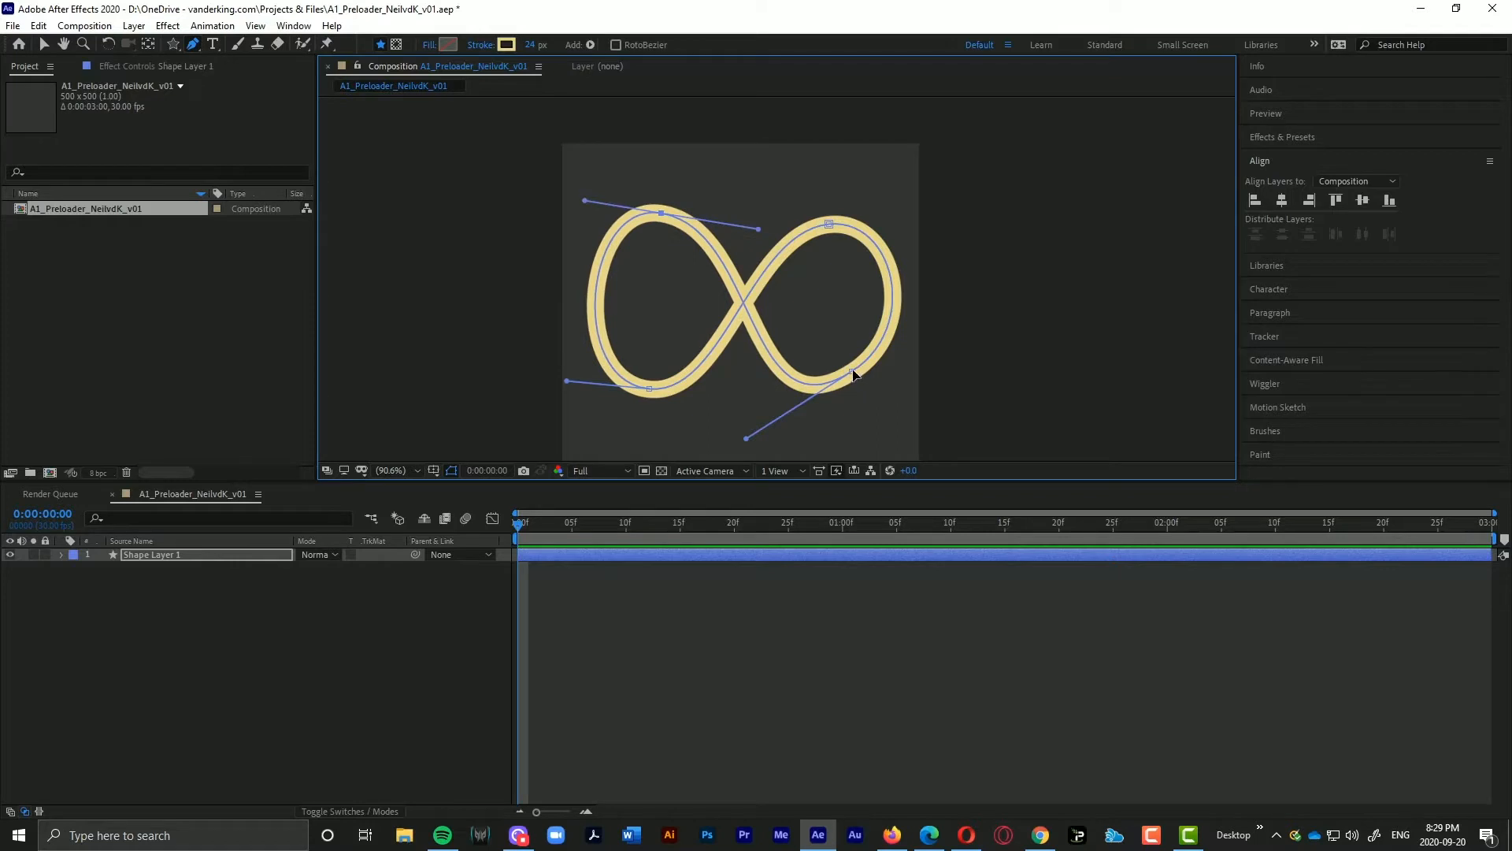
left_click(851, 371)
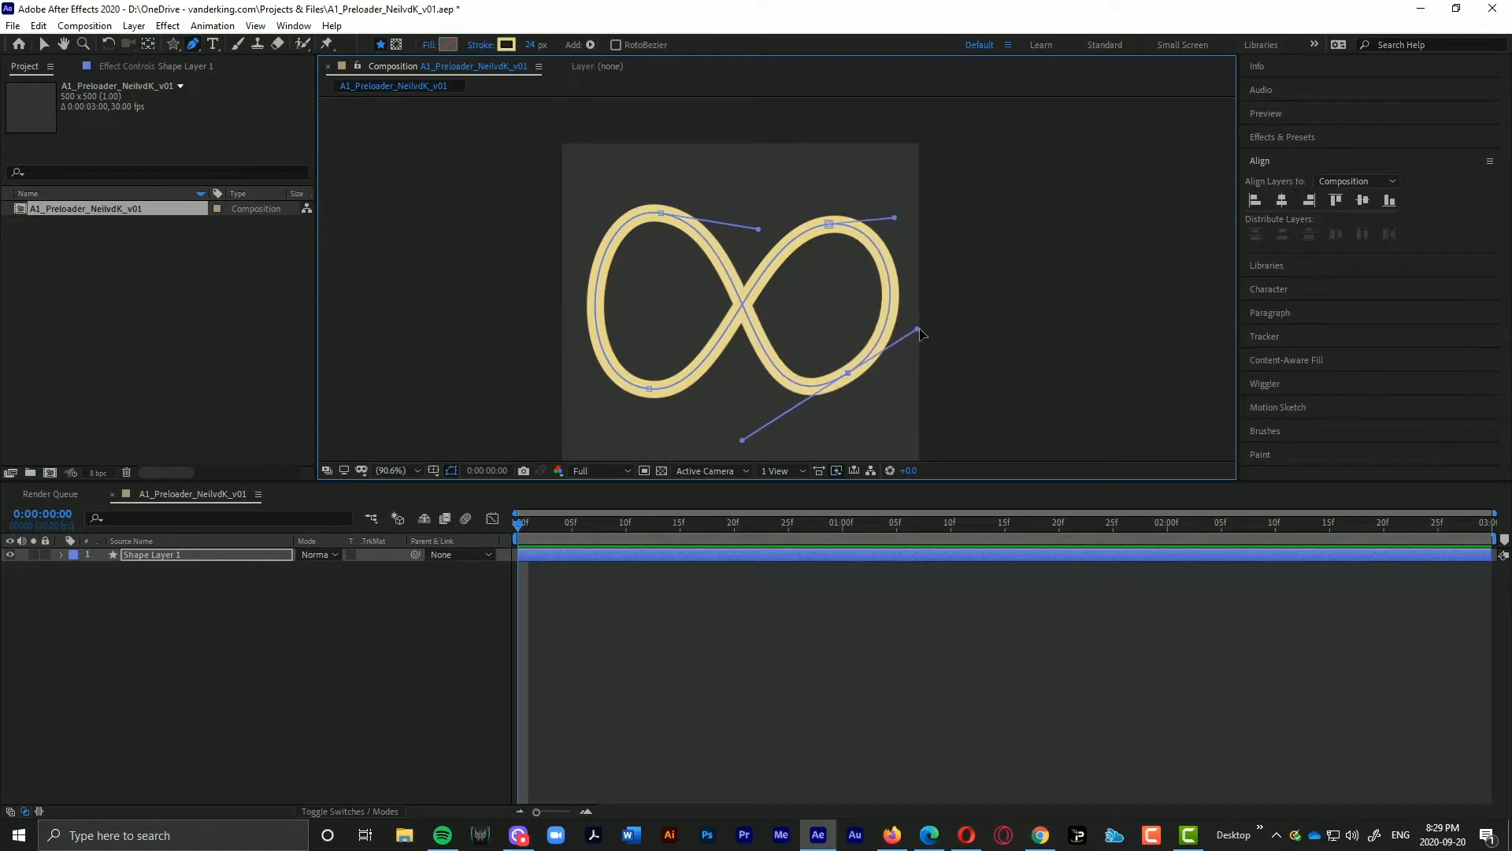
mouse_move(921, 328)
left_mouse_down()
mouse_move(940, 353)
mouse_move(923, 340)
left_mouse_up()
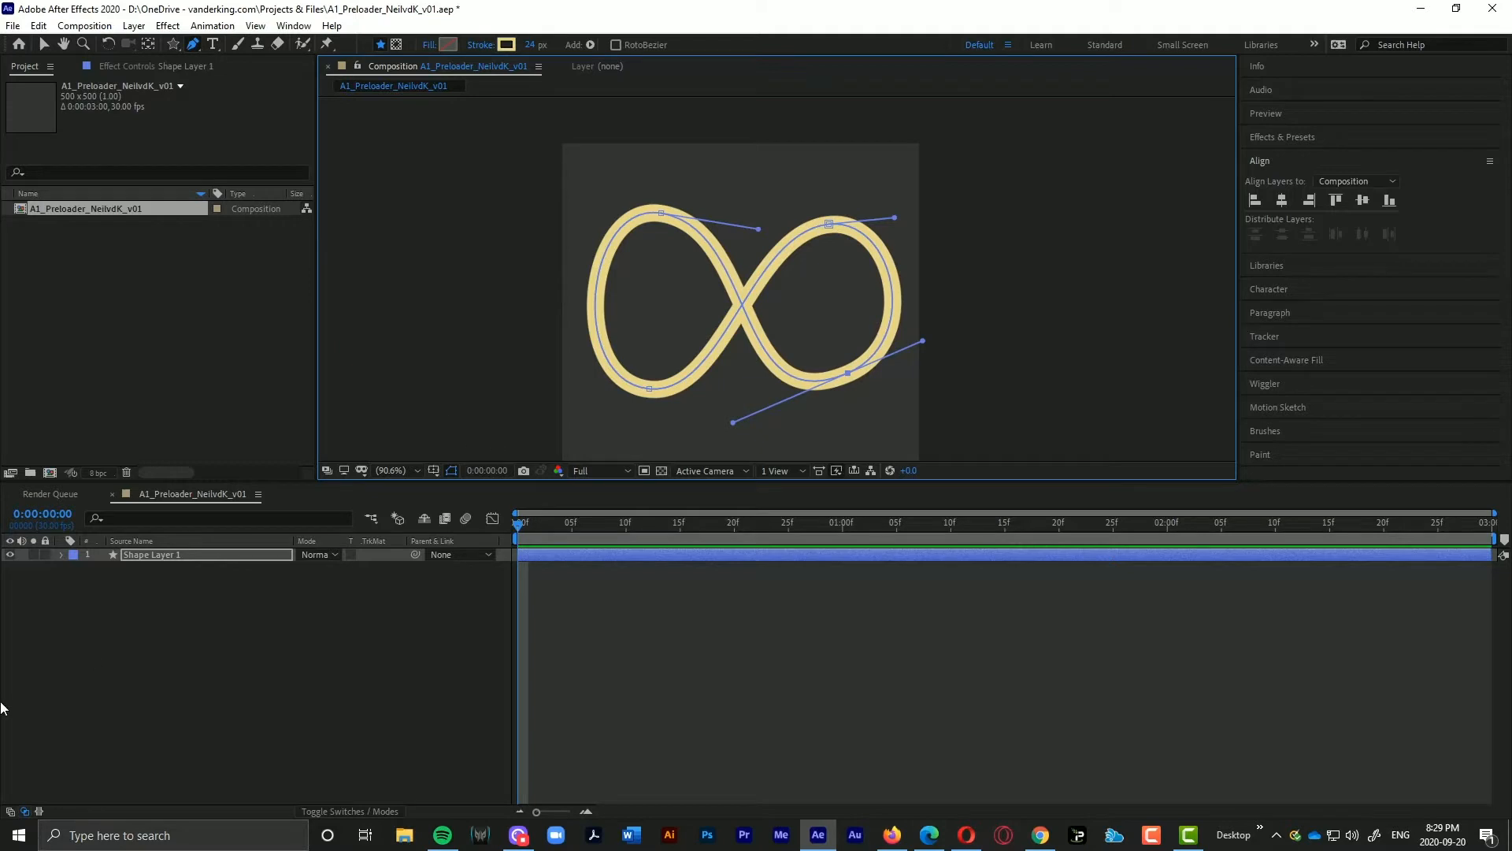
Step: Scale Shape Layer 1 to 105%, and try rotating it 8° before undoing the rotation
left_click(147, 556)
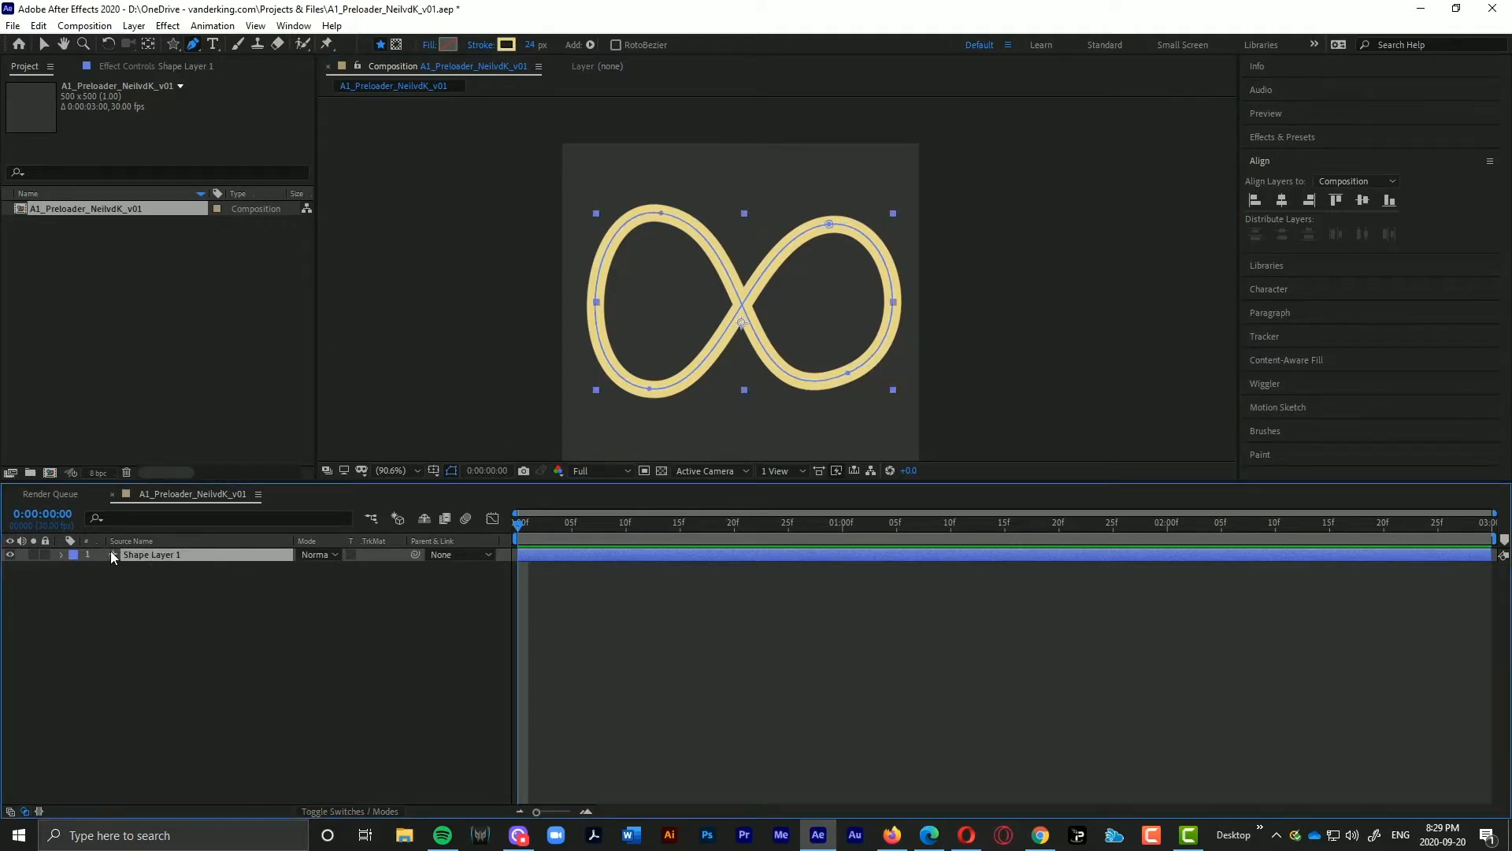
left_click(61, 555)
left_click(118, 582)
left_click(76, 583)
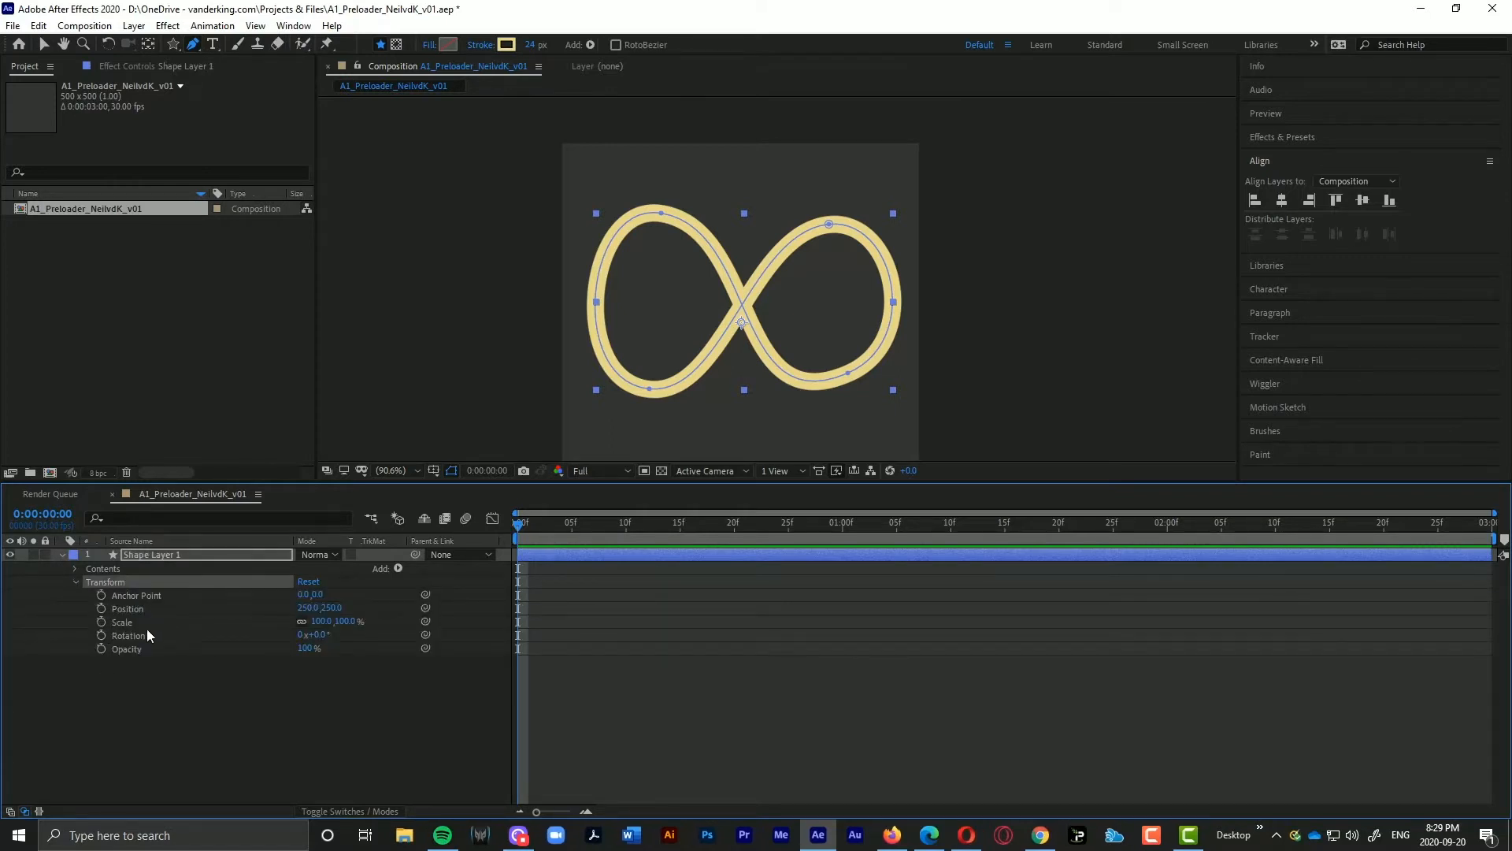
left_click_drag(322, 621, 331, 640)
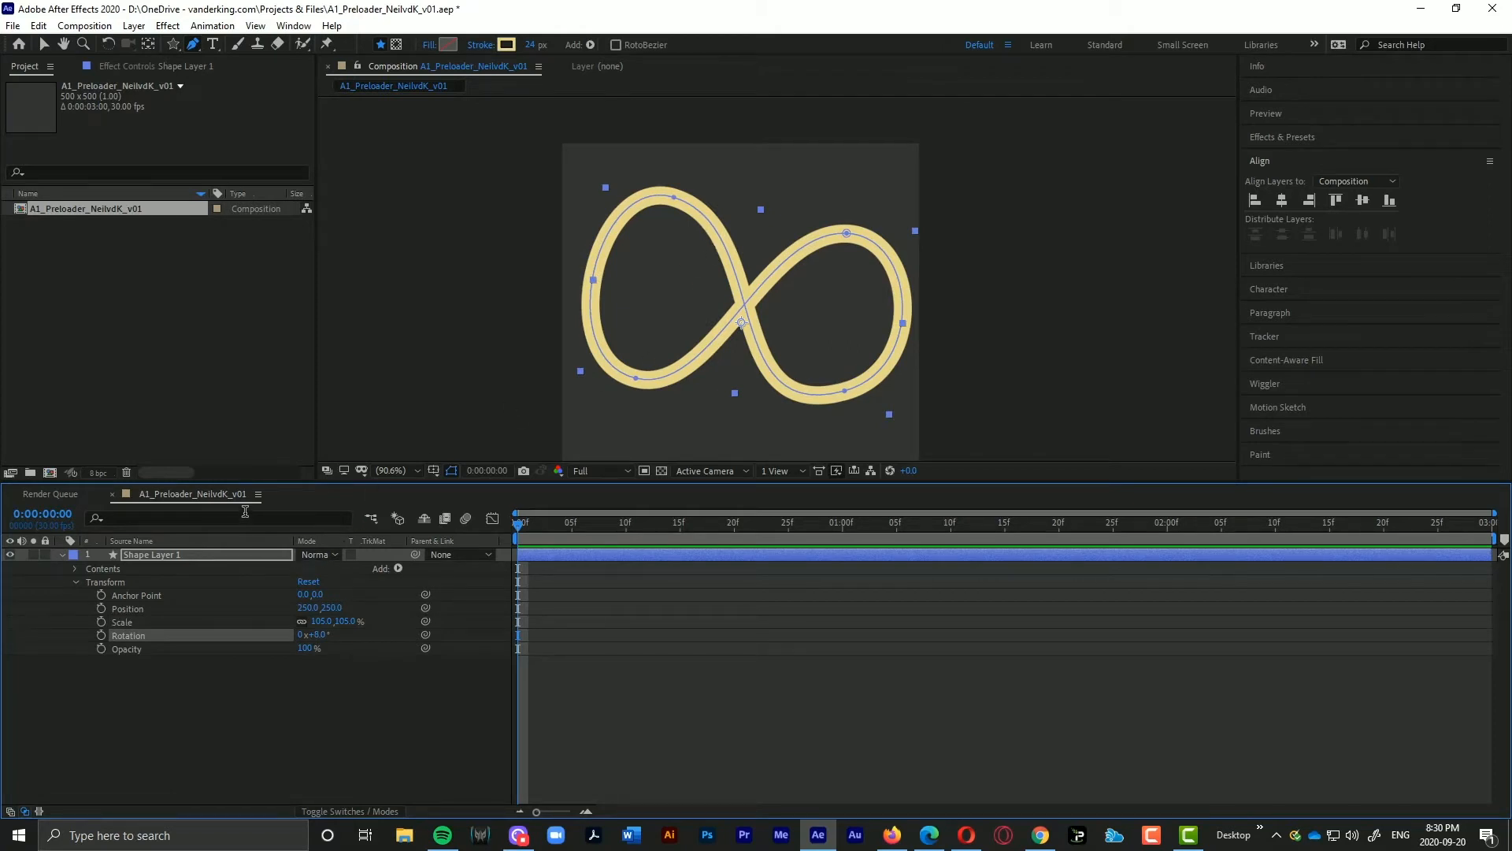
key("ctrl+z")
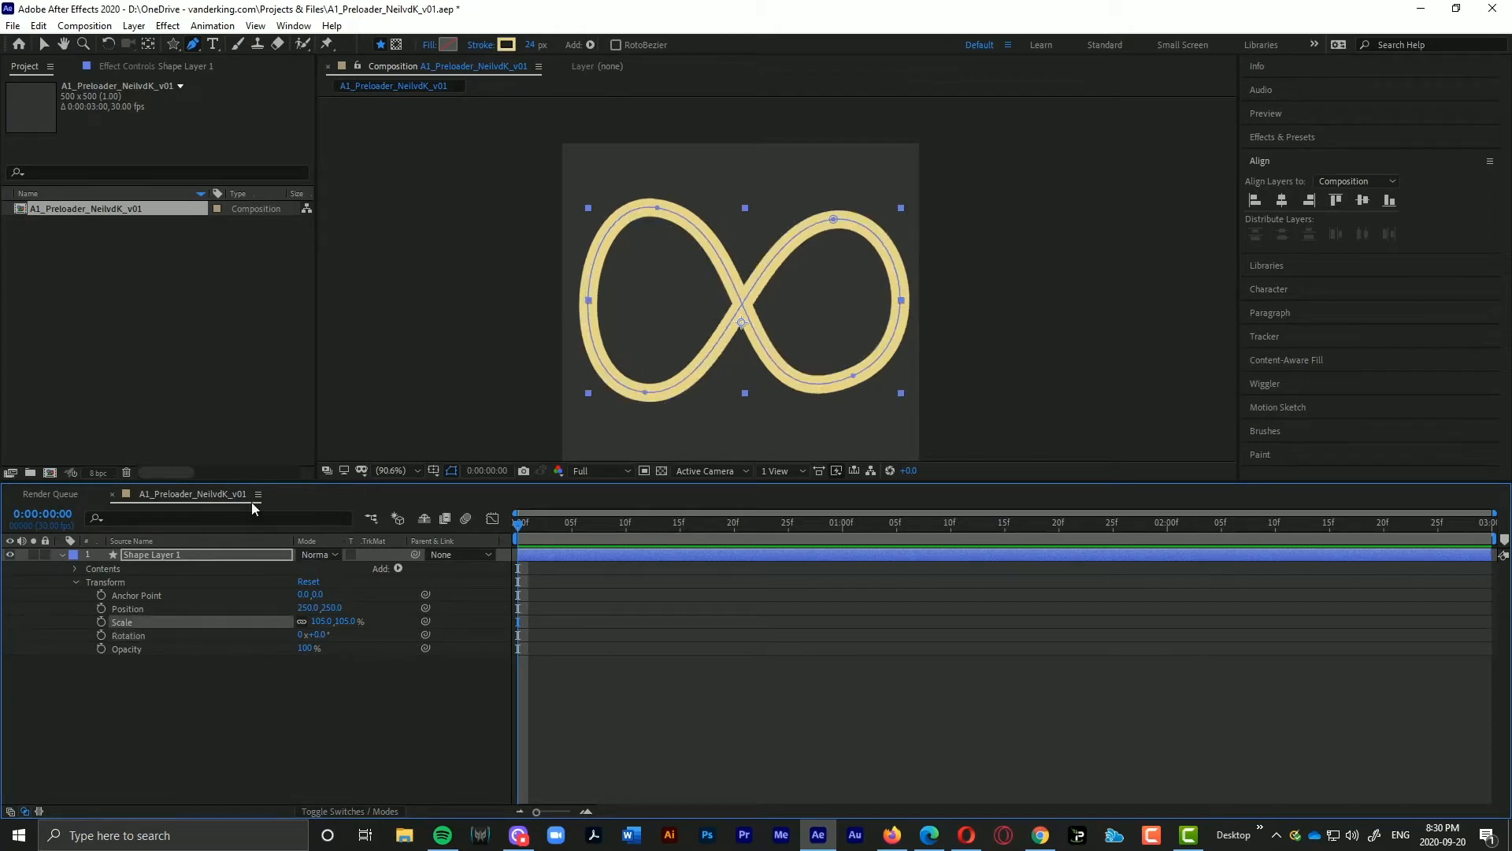
left_click(75, 582)
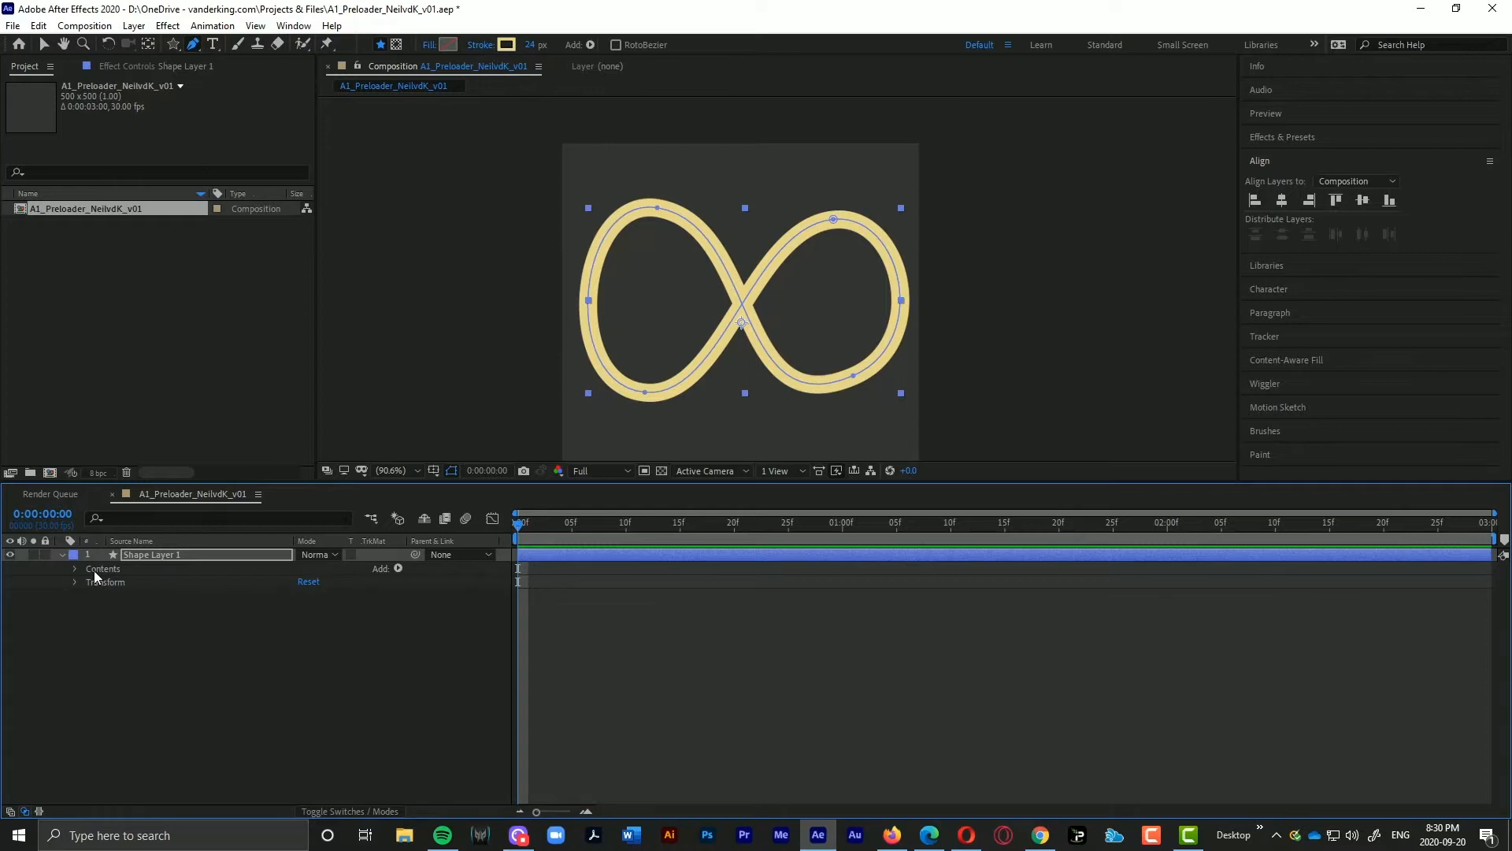
Step: Add Path keyframes for Path 1 of the infinity shape at 0:00:00:00 and 0:00:02:29
left_click(75, 569)
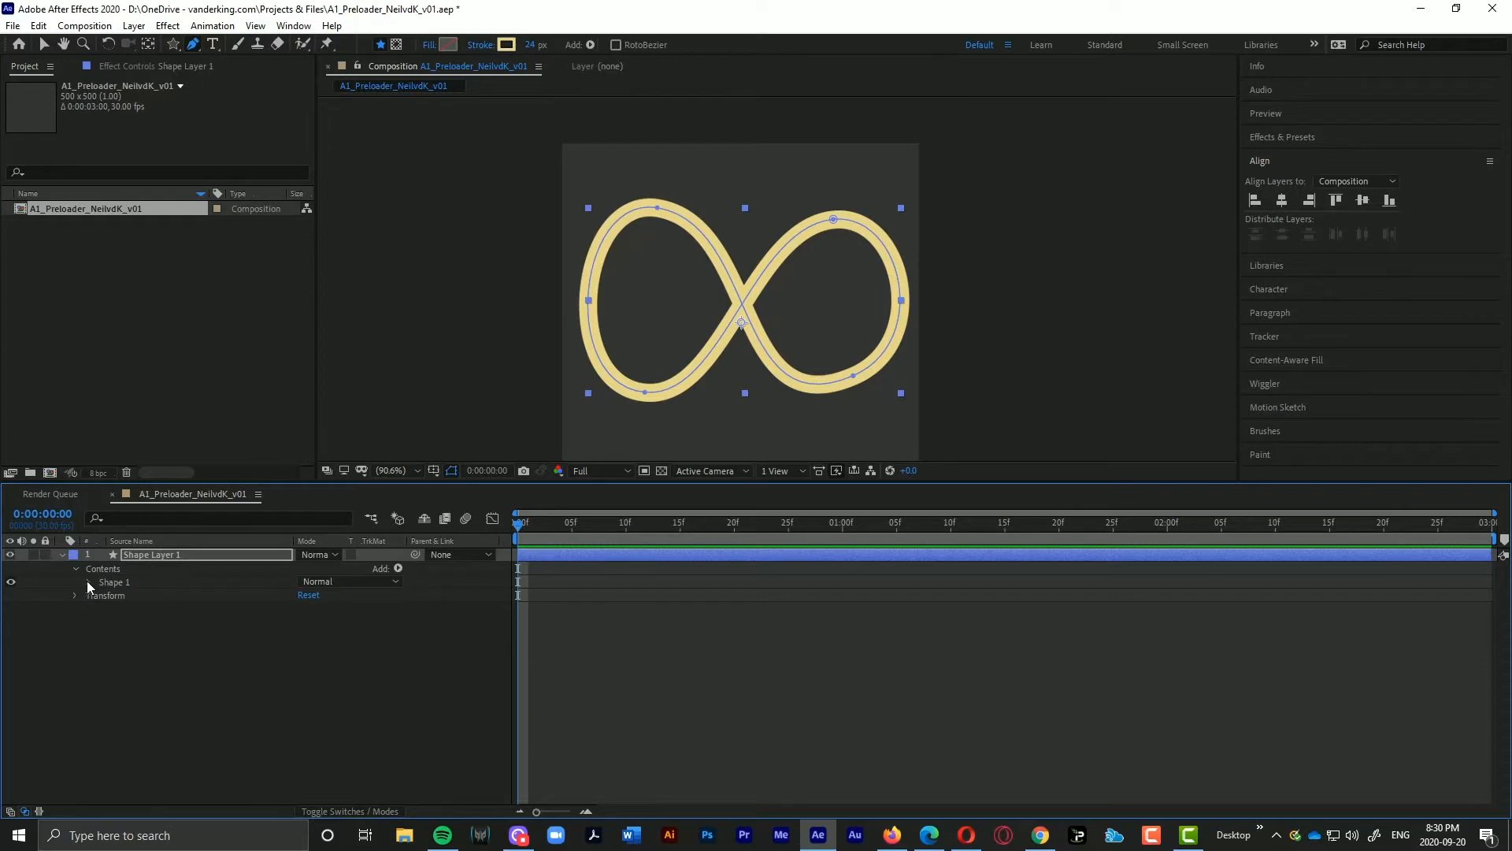
left_click(88, 583)
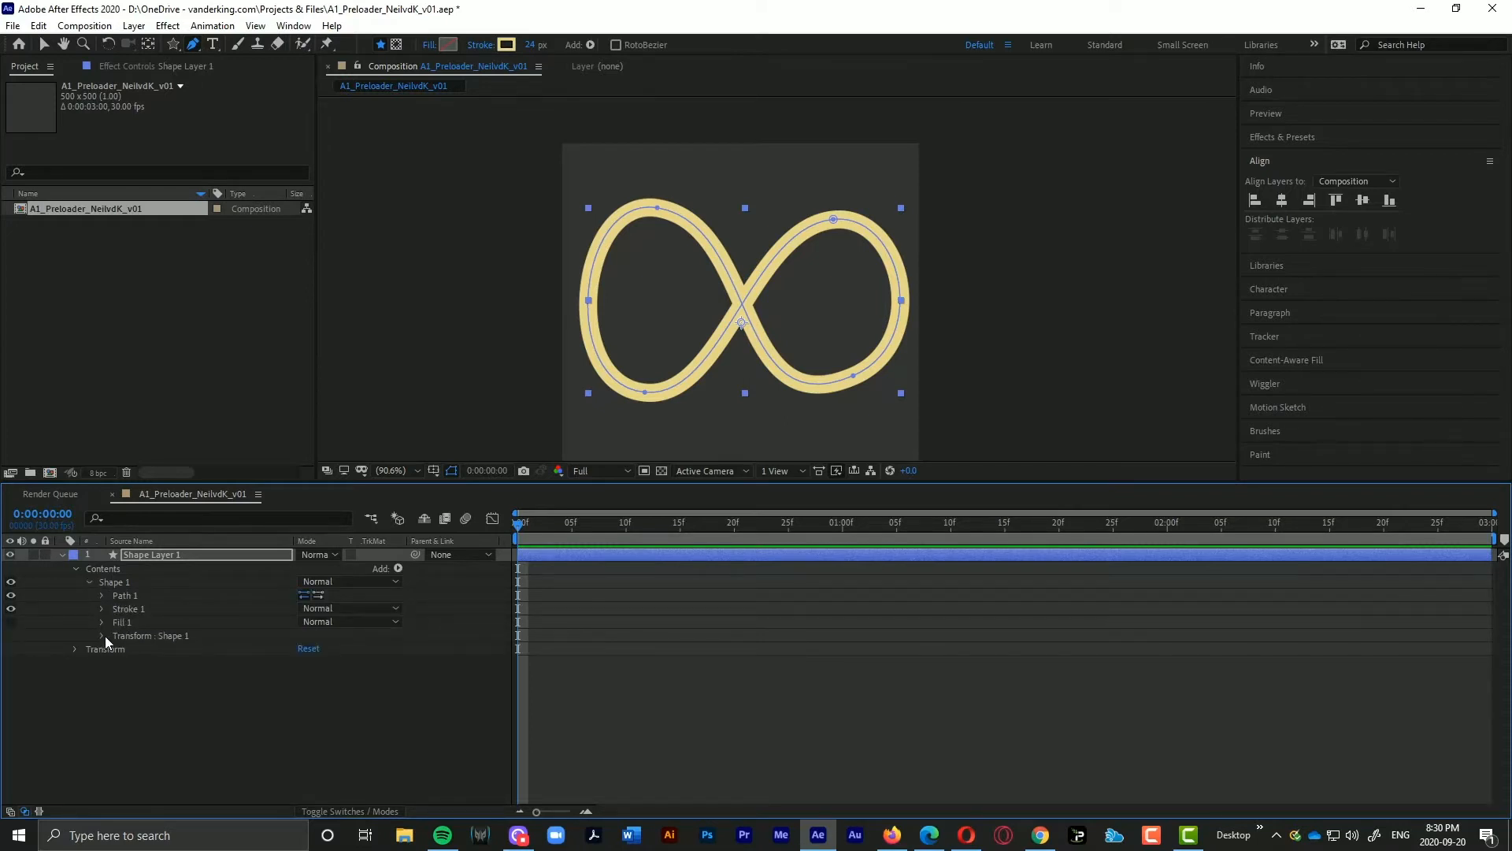
left_click(144, 636)
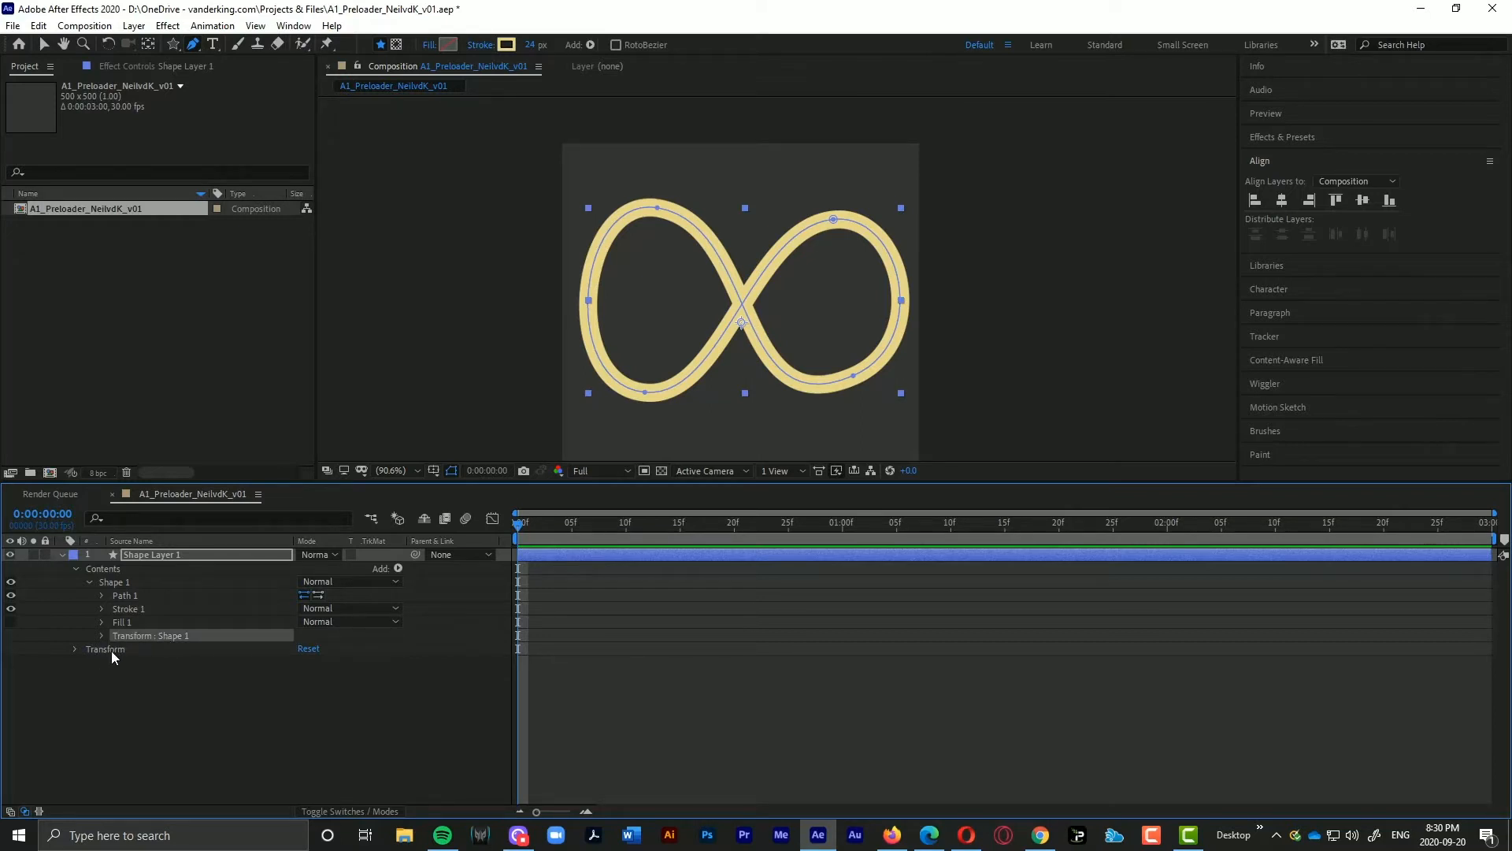
left_click(118, 594)
left_click(102, 595)
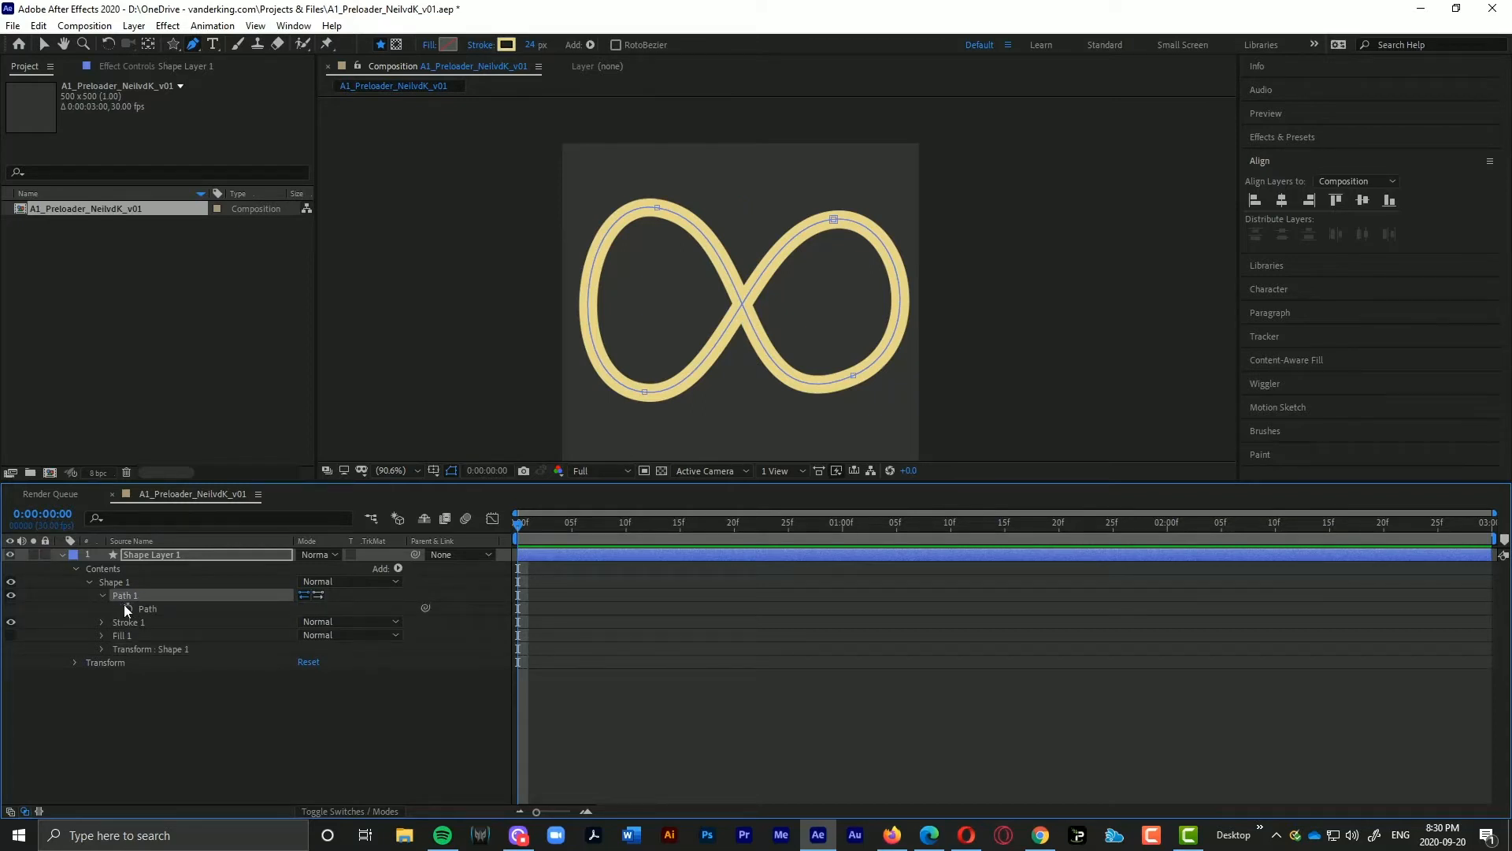
left_click(128, 609)
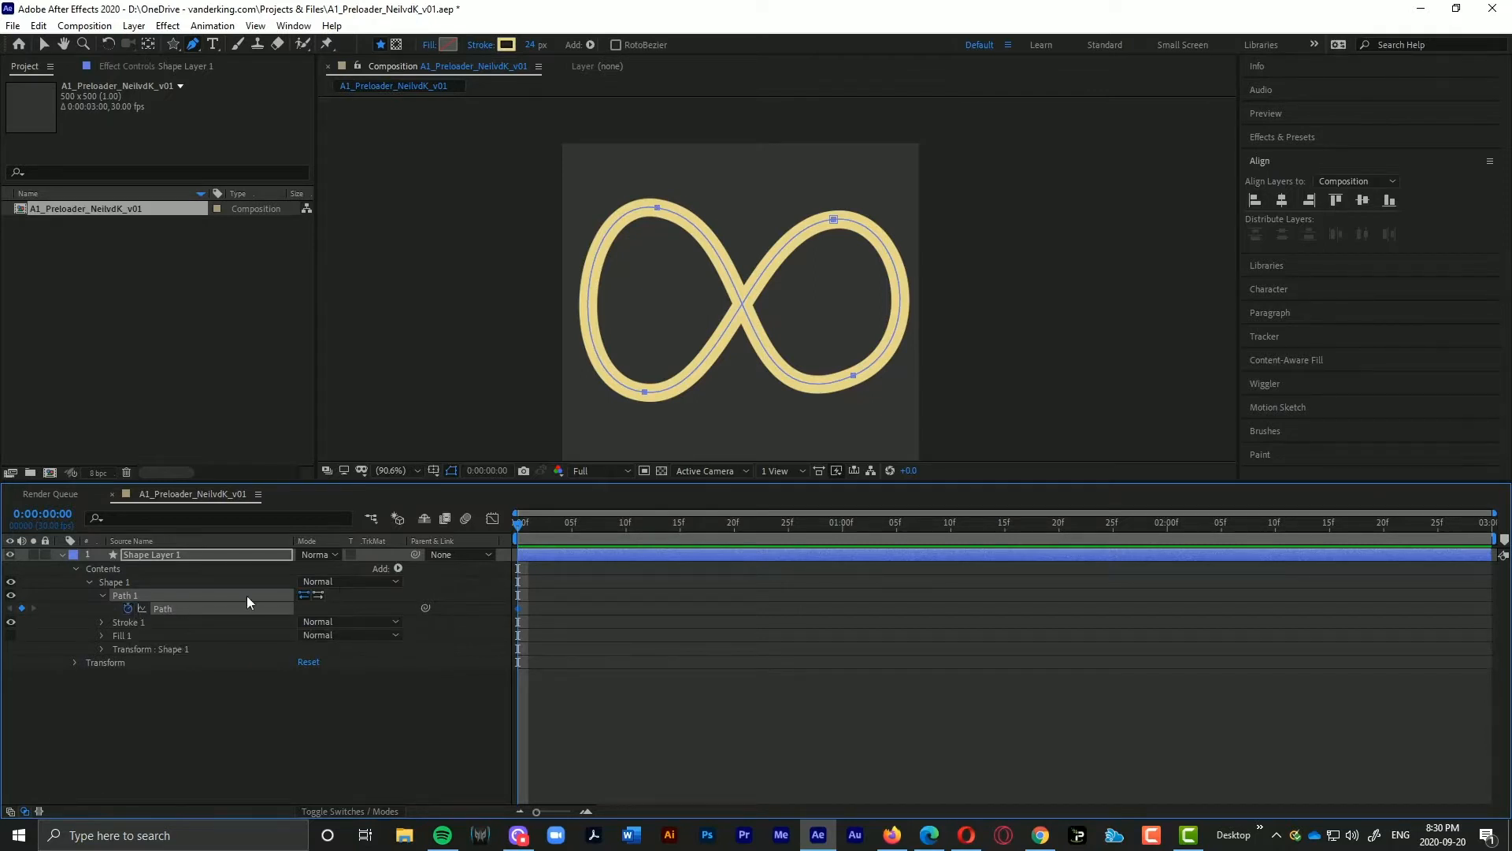
left_click_drag(561, 522, 1481, 541)
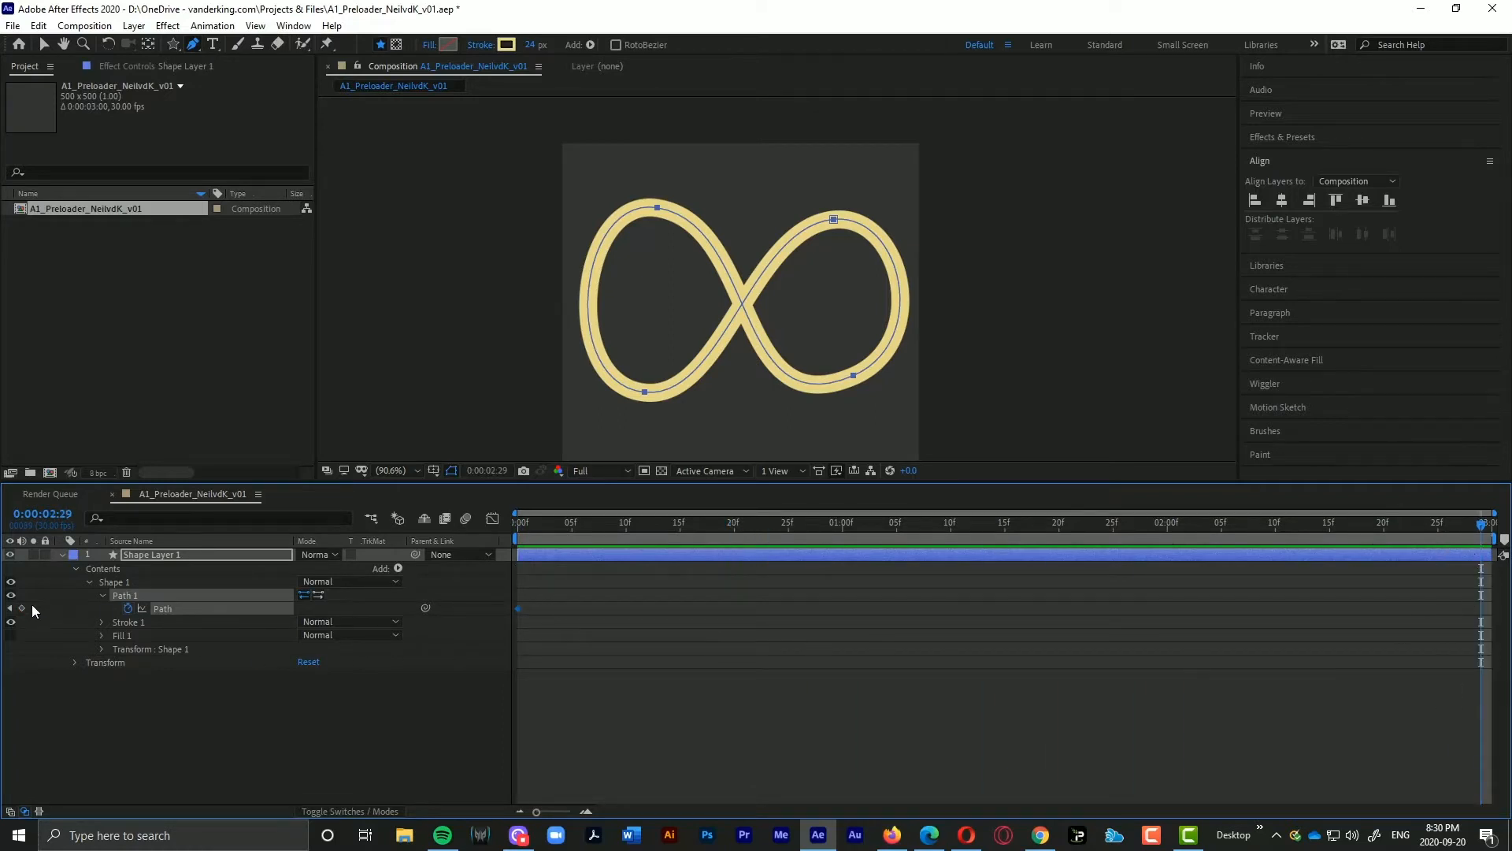
left_click(22, 608)
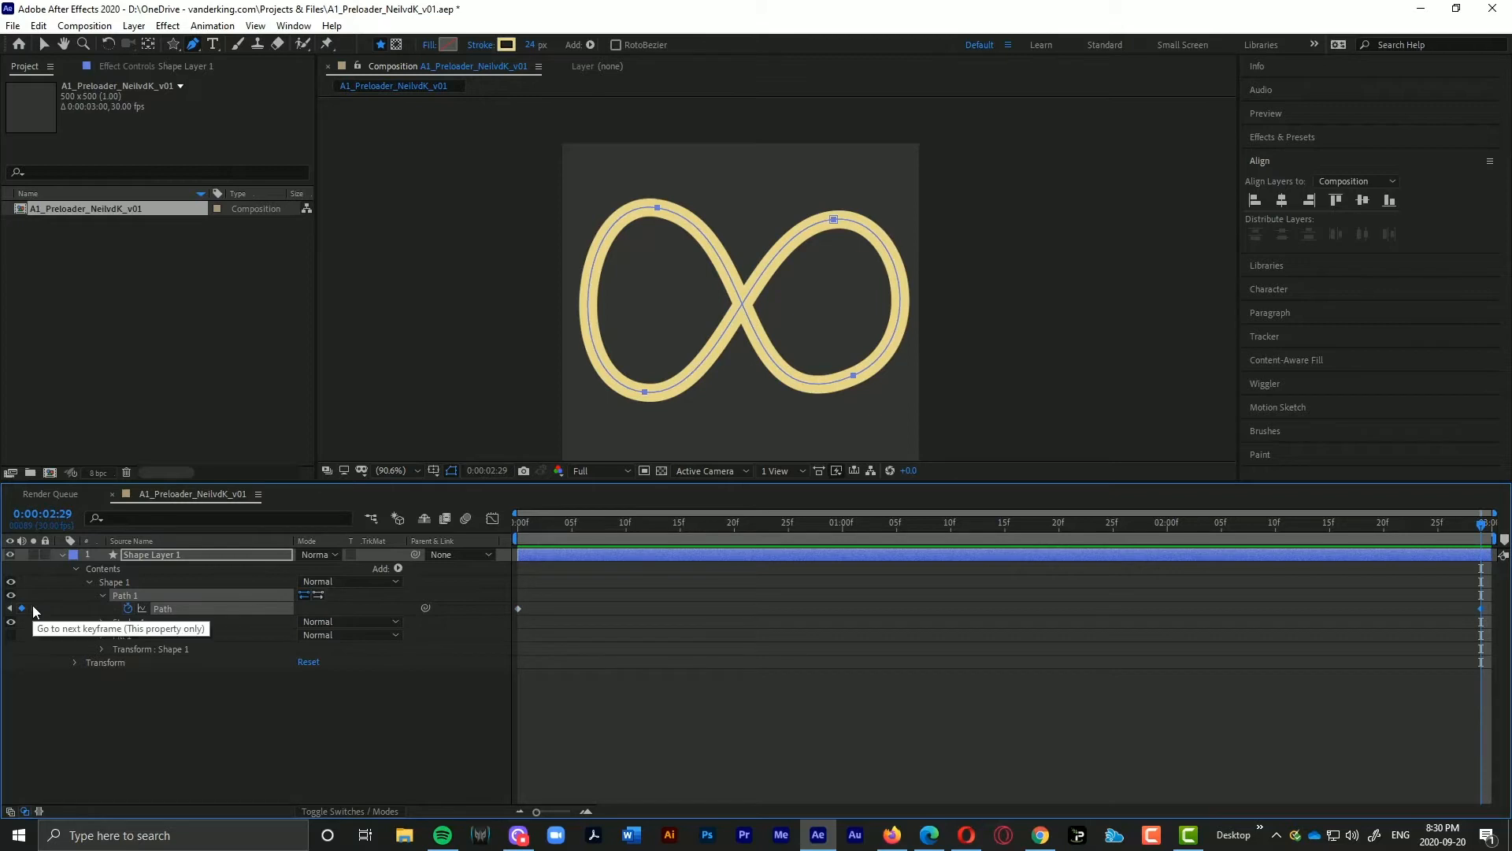
Step: At 0:00:01:00, try to move the left loop's top anchor point with the Pen tool, and undo the change
left_click_drag(678, 526, 841, 532)
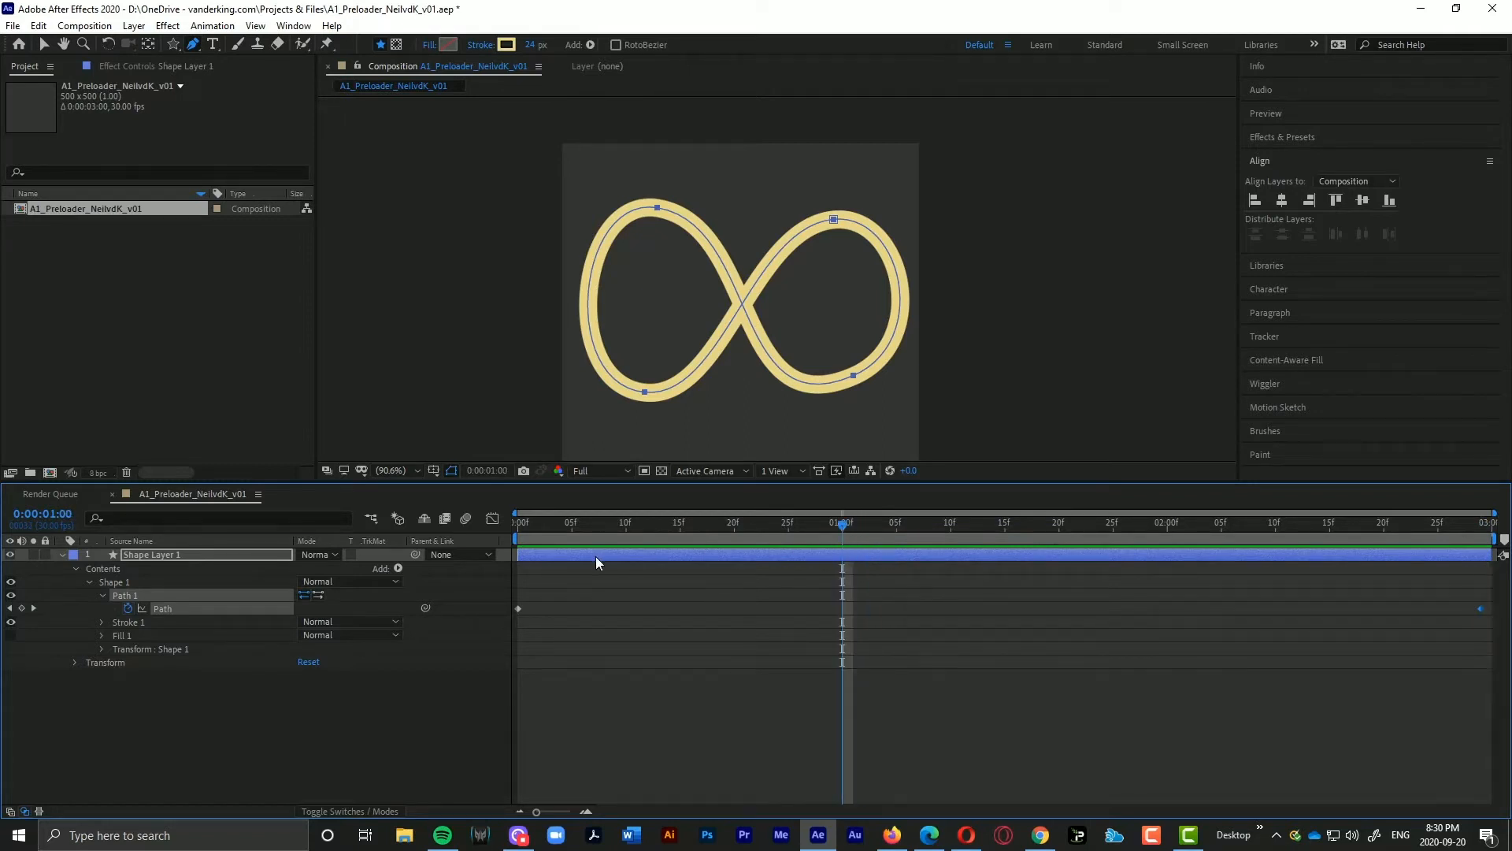
left_click(45, 45)
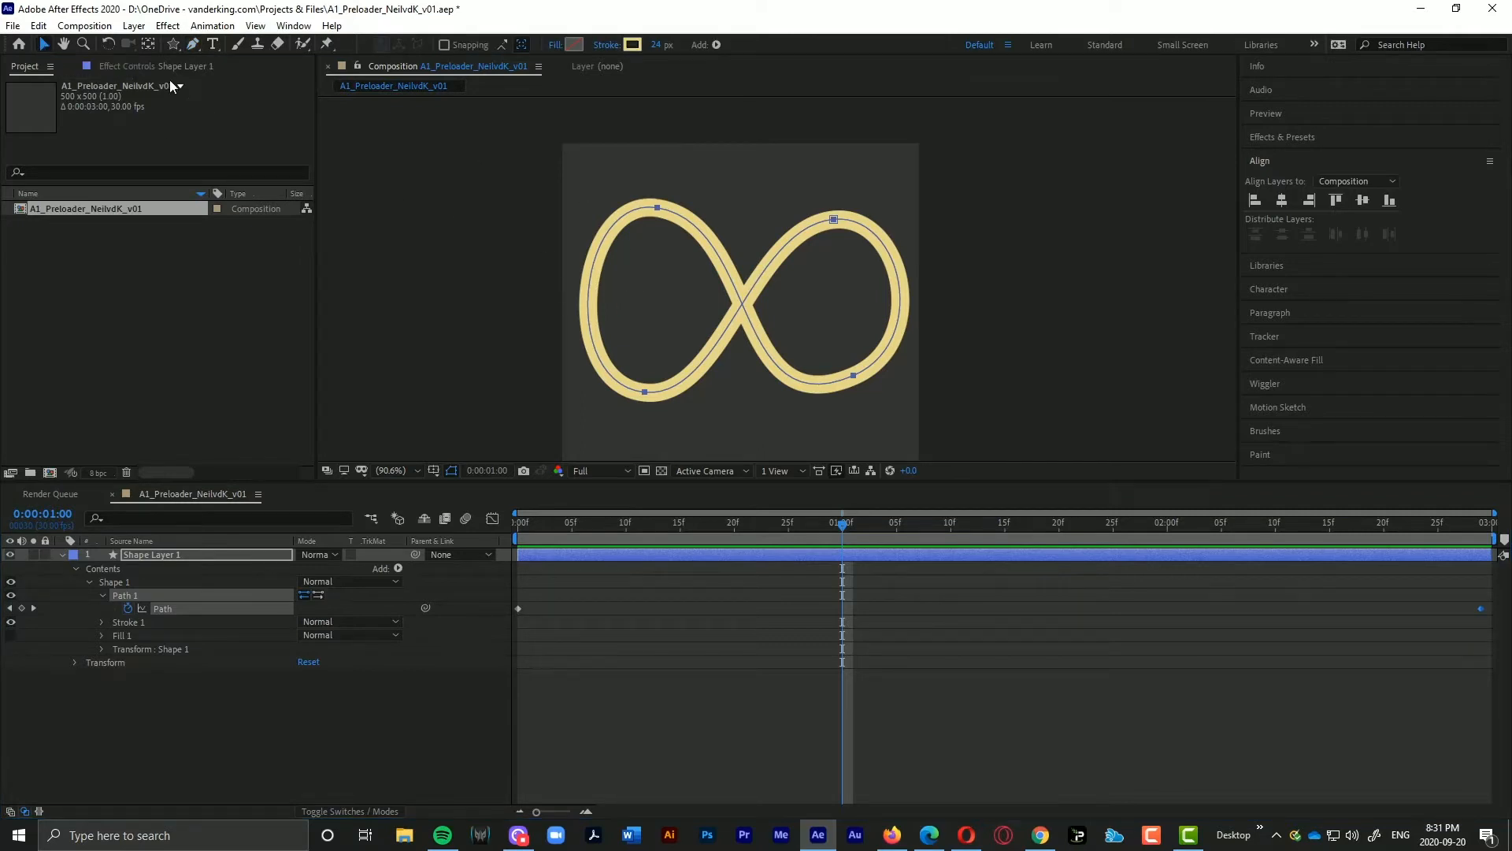
left_click(195, 44)
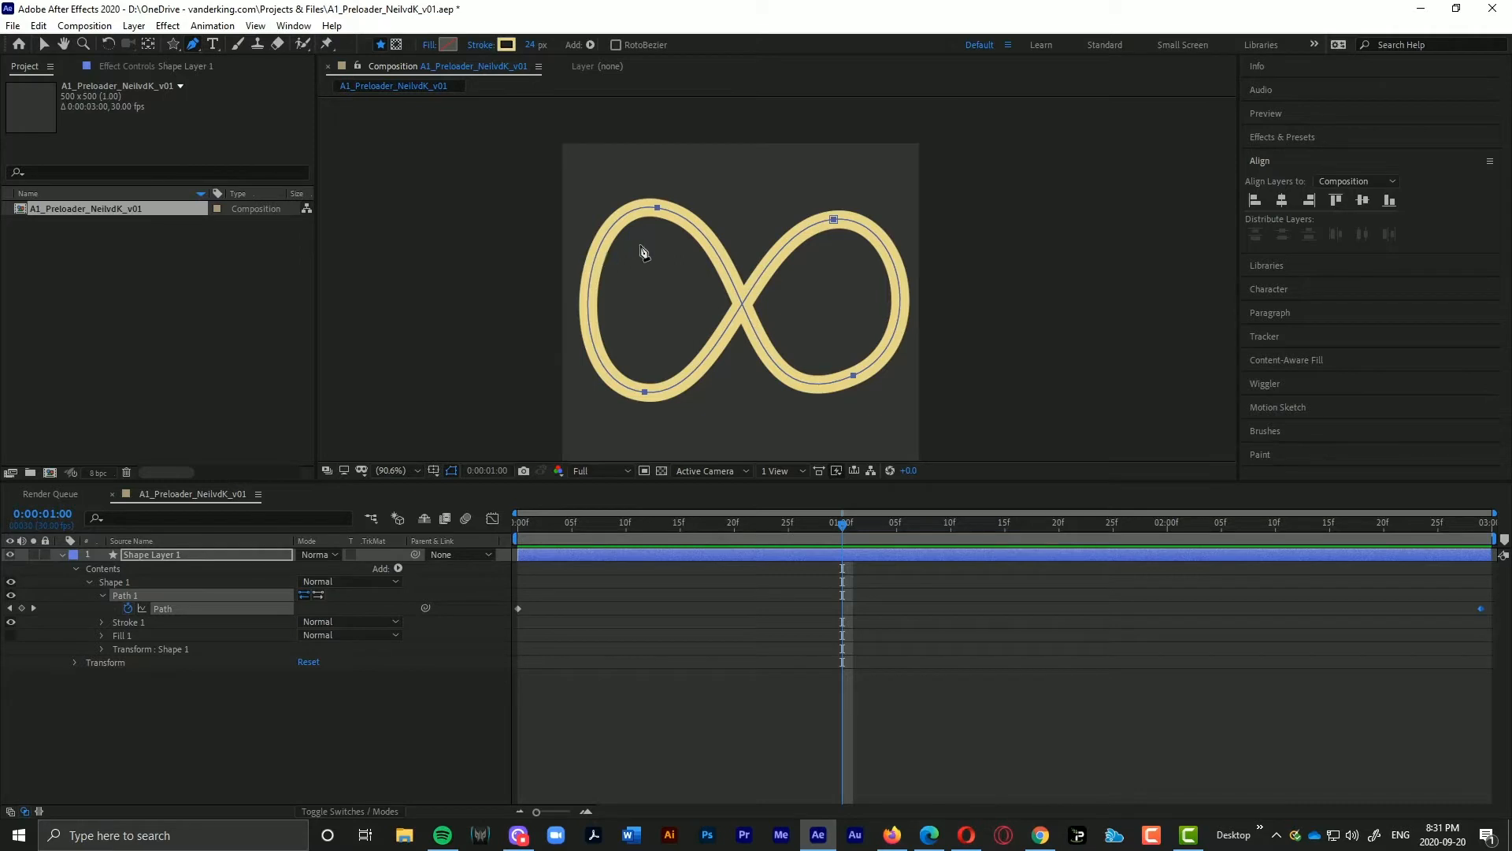
left_click(657, 208)
mouse_move(658, 209)
left_mouse_down()
mouse_move(663, 191)
mouse_move(662, 211)
left_mouse_up()
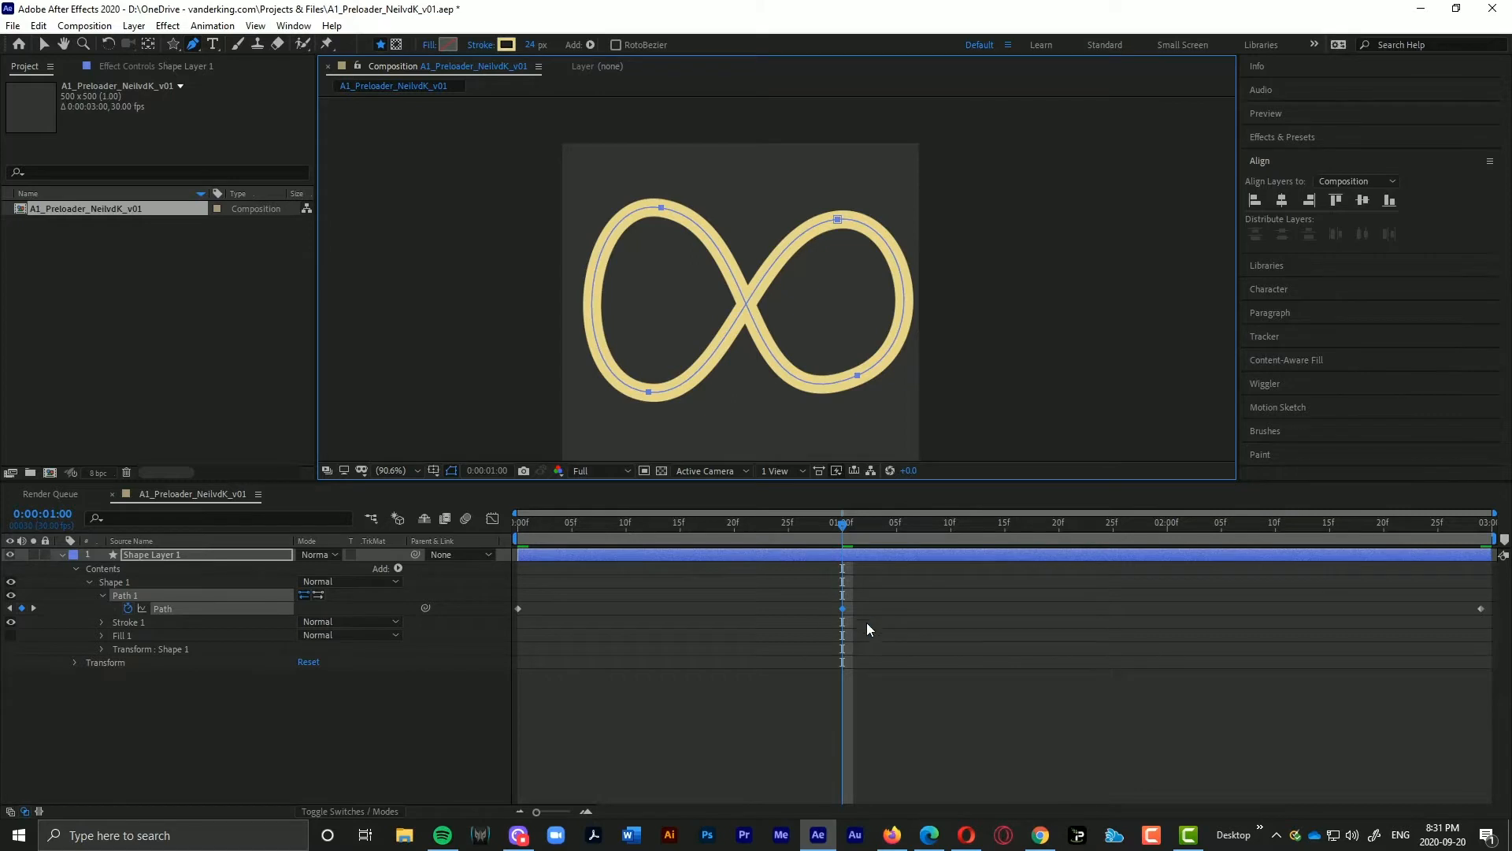
key("ctrl+z")
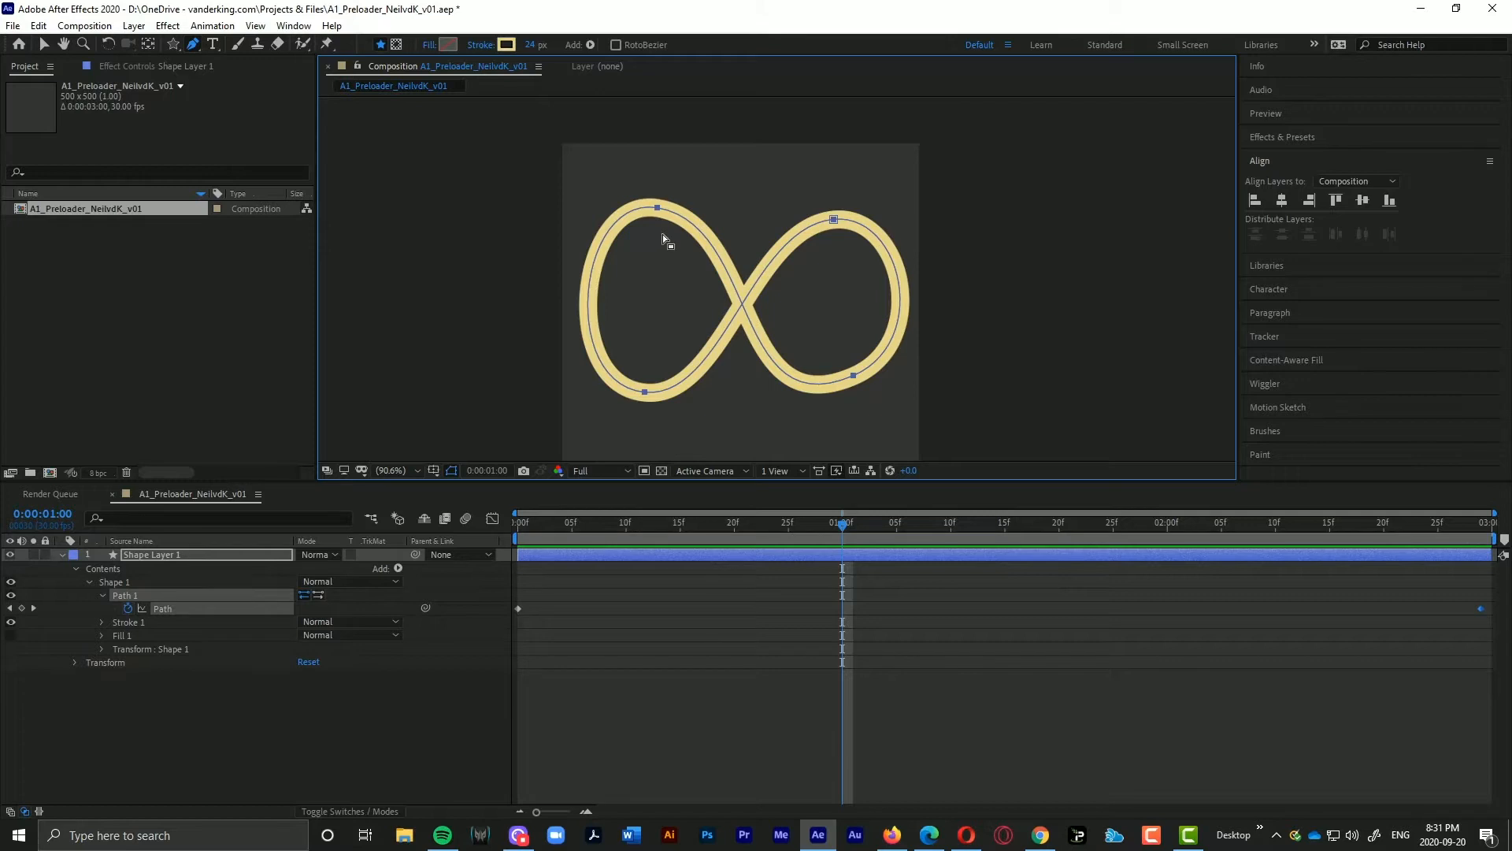
Step: Flatten the infinity shape at 0:00:01:00 by moving the upper and lower anchor points of both loops toward the horizontal centre
left_click(660, 231)
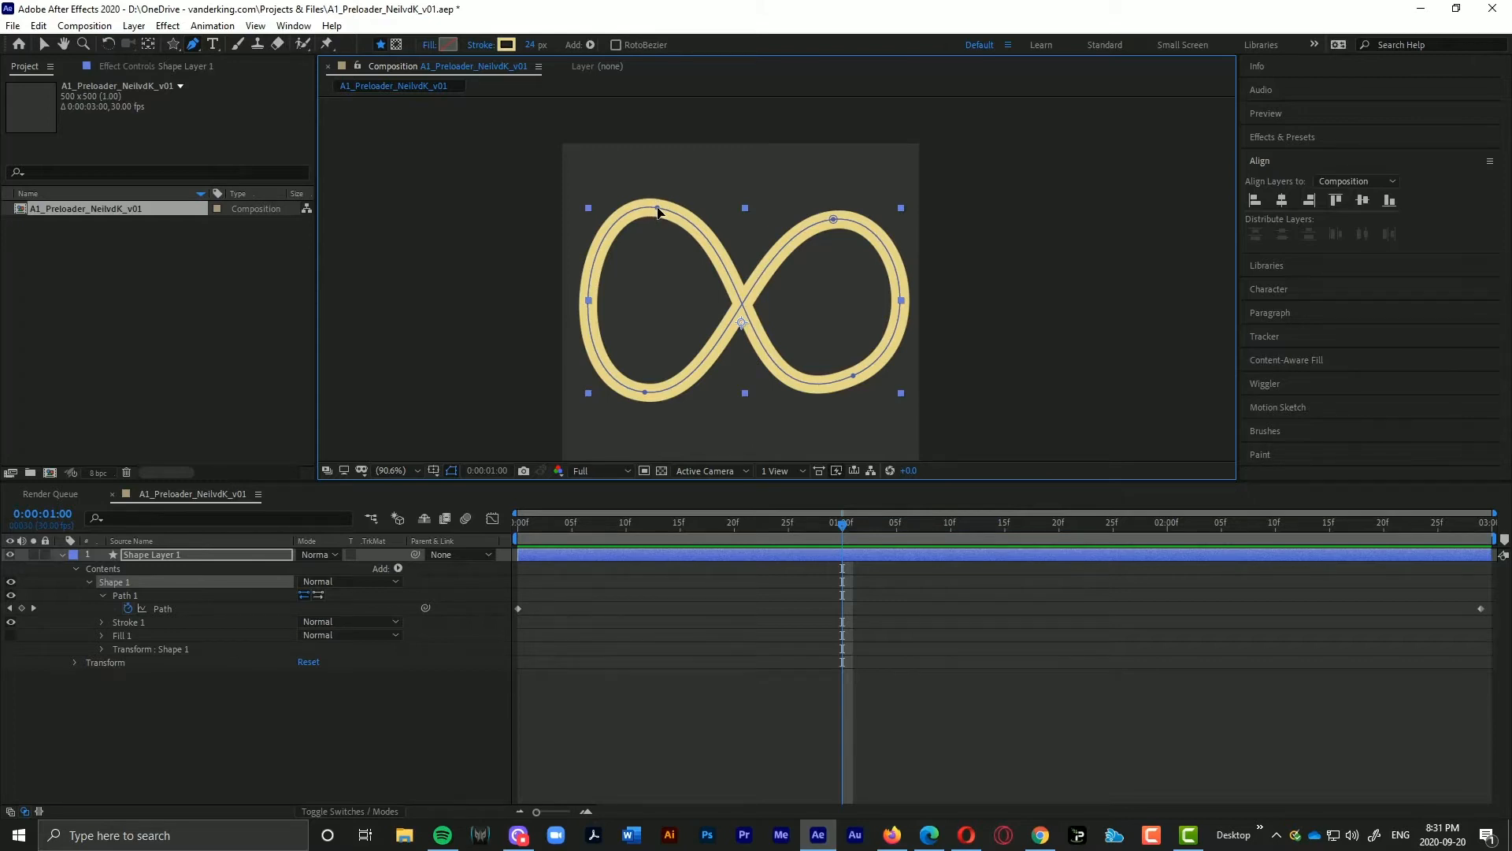
left_click_drag(658, 208, 659, 263)
left_click_drag(646, 392, 660, 327)
left_click_drag(854, 376, 836, 319)
left_click_drag(719, 371, 822, 320)
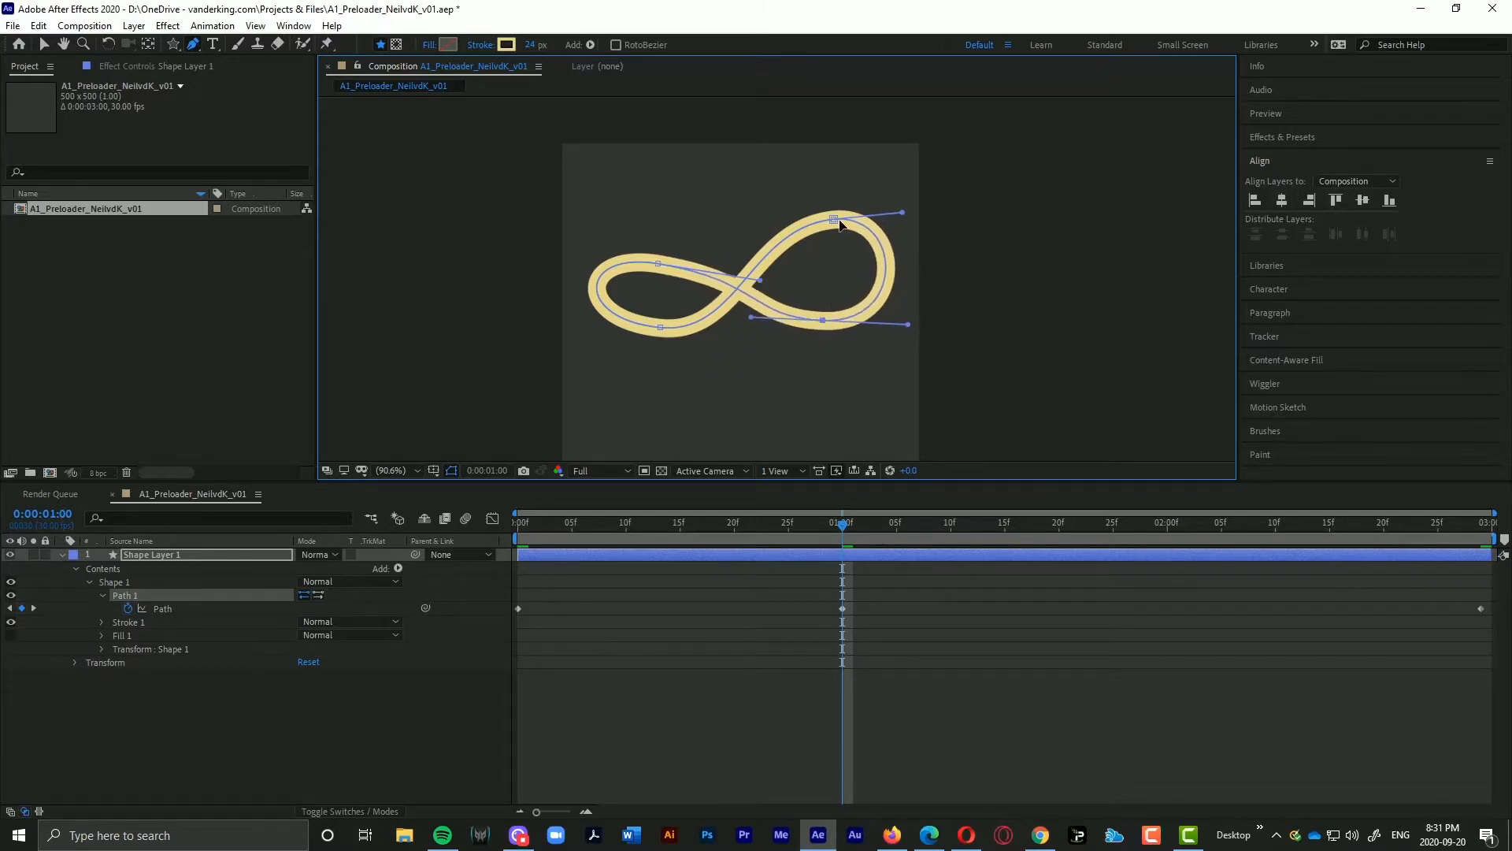
left_click_drag(834, 220, 892, 263)
Step: Level the direction handles of the flattened left loop's upper and lower anchor points and nudge the lower point to even the loop
left_click_drag(738, 335, 661, 320)
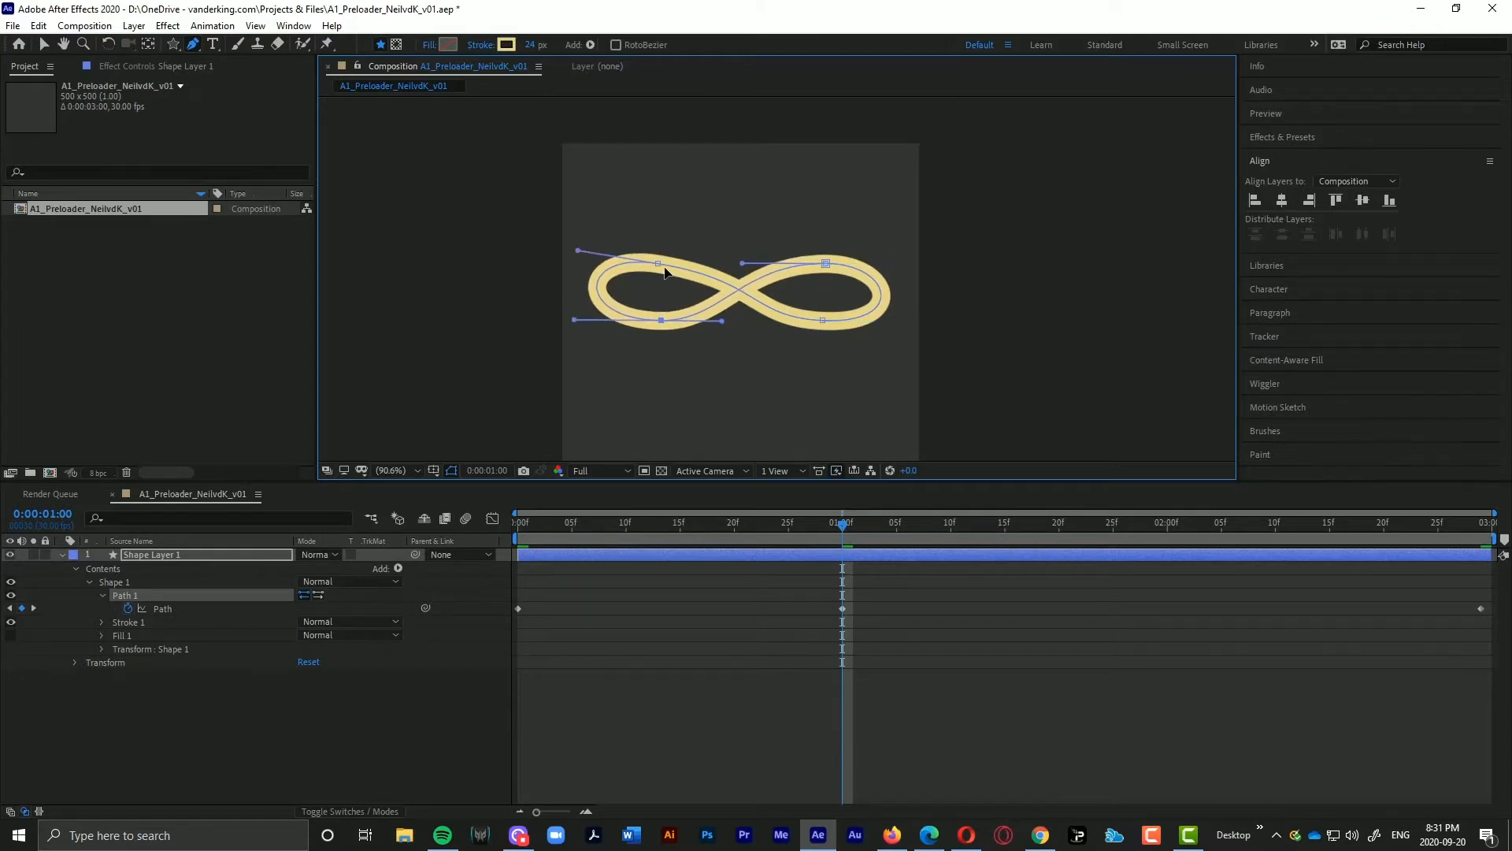
left_click(659, 264)
left_click_drag(758, 280, 657, 266)
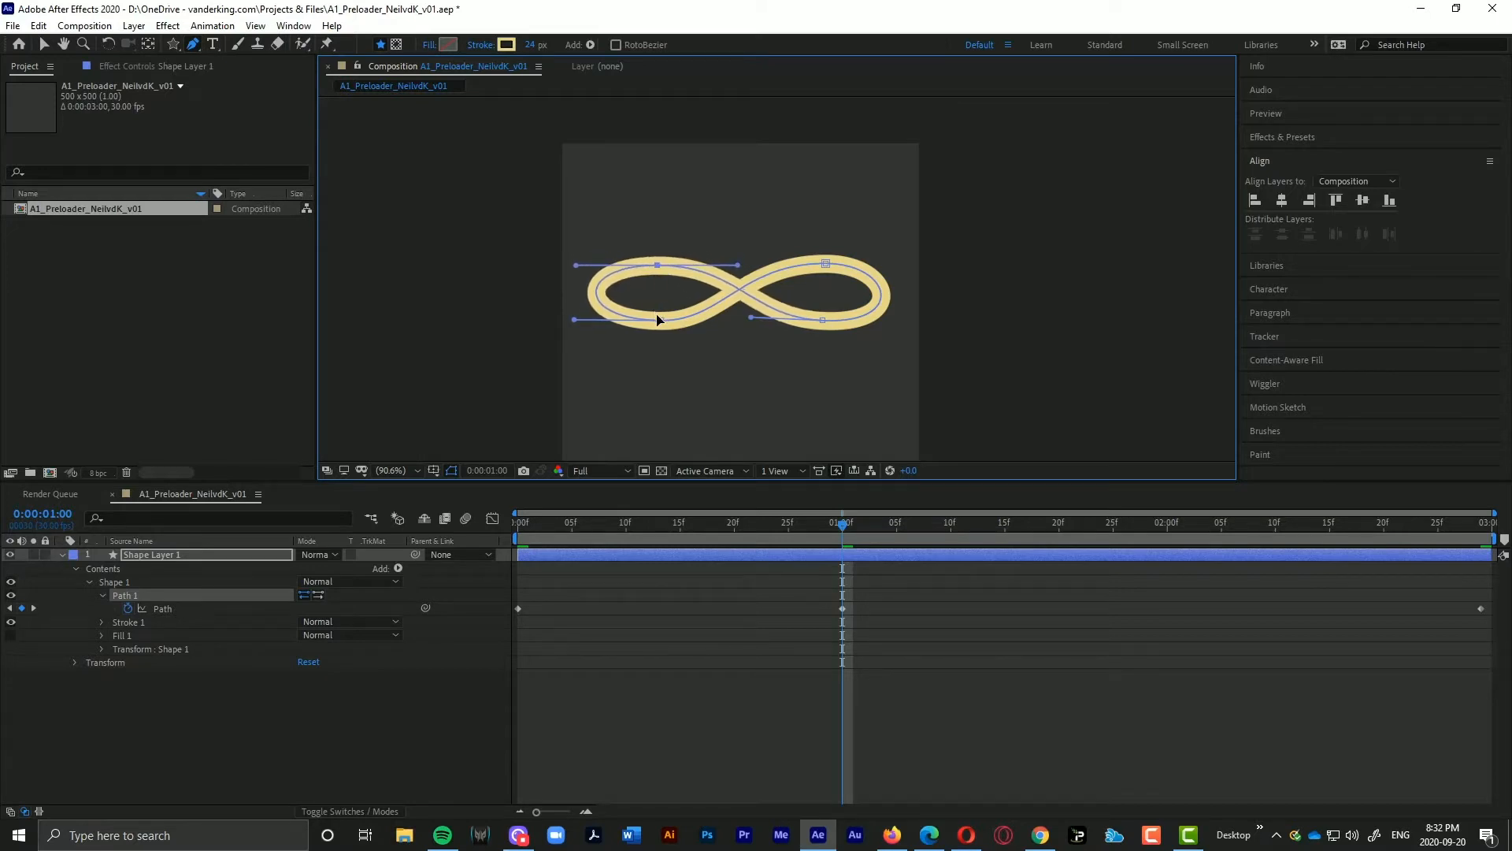
left_click_drag(661, 320, 659, 322)
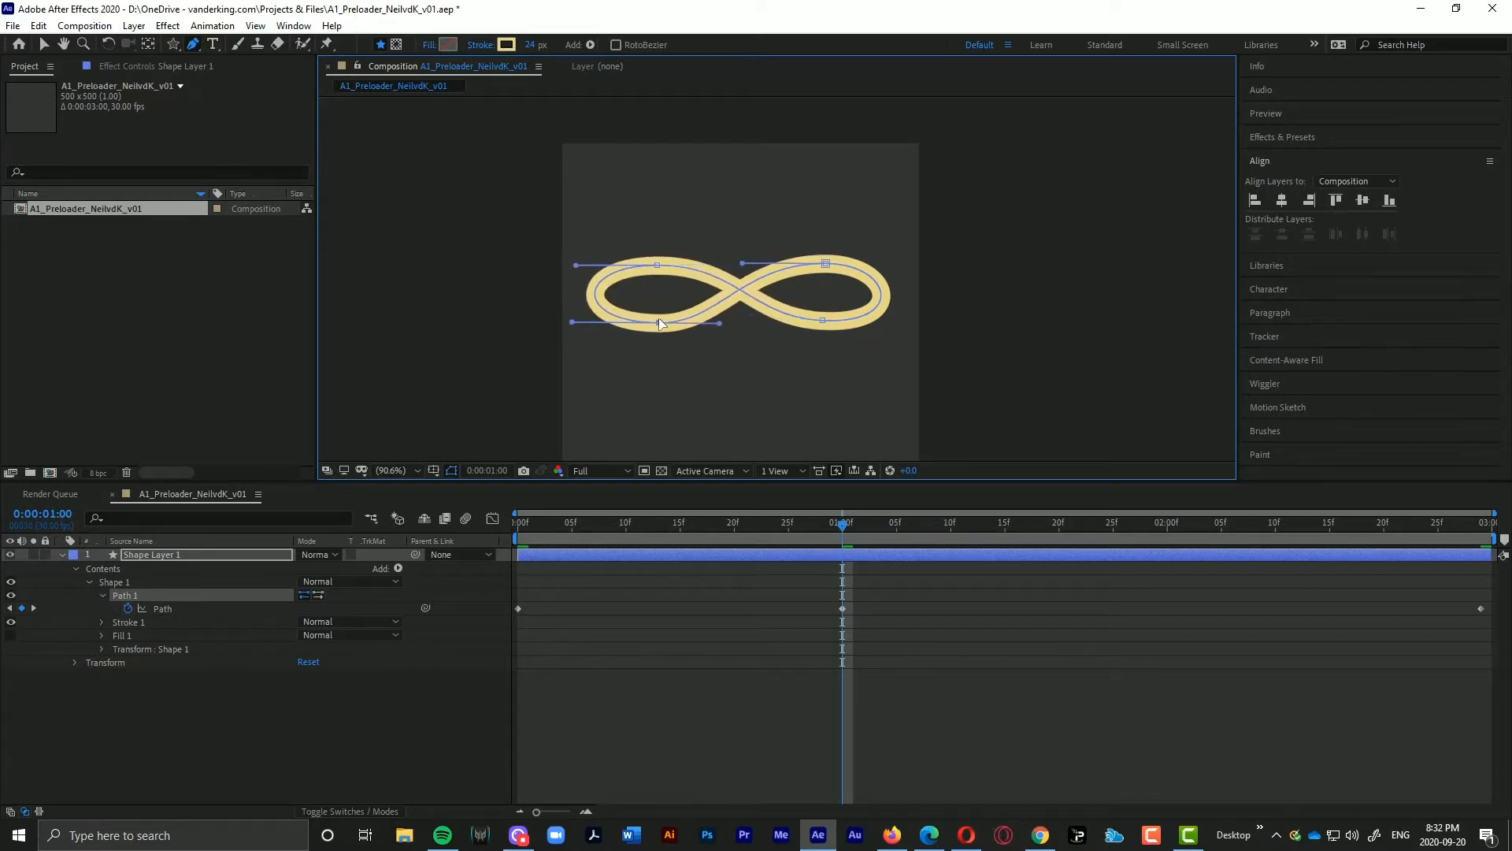
Step: Move the middle Path keyframe from 0:00:01:00 to 0:00:01:15
left_click(759, 516)
left_click_drag(552, 526, 1006, 549)
left_click_drag(842, 608, 1005, 608)
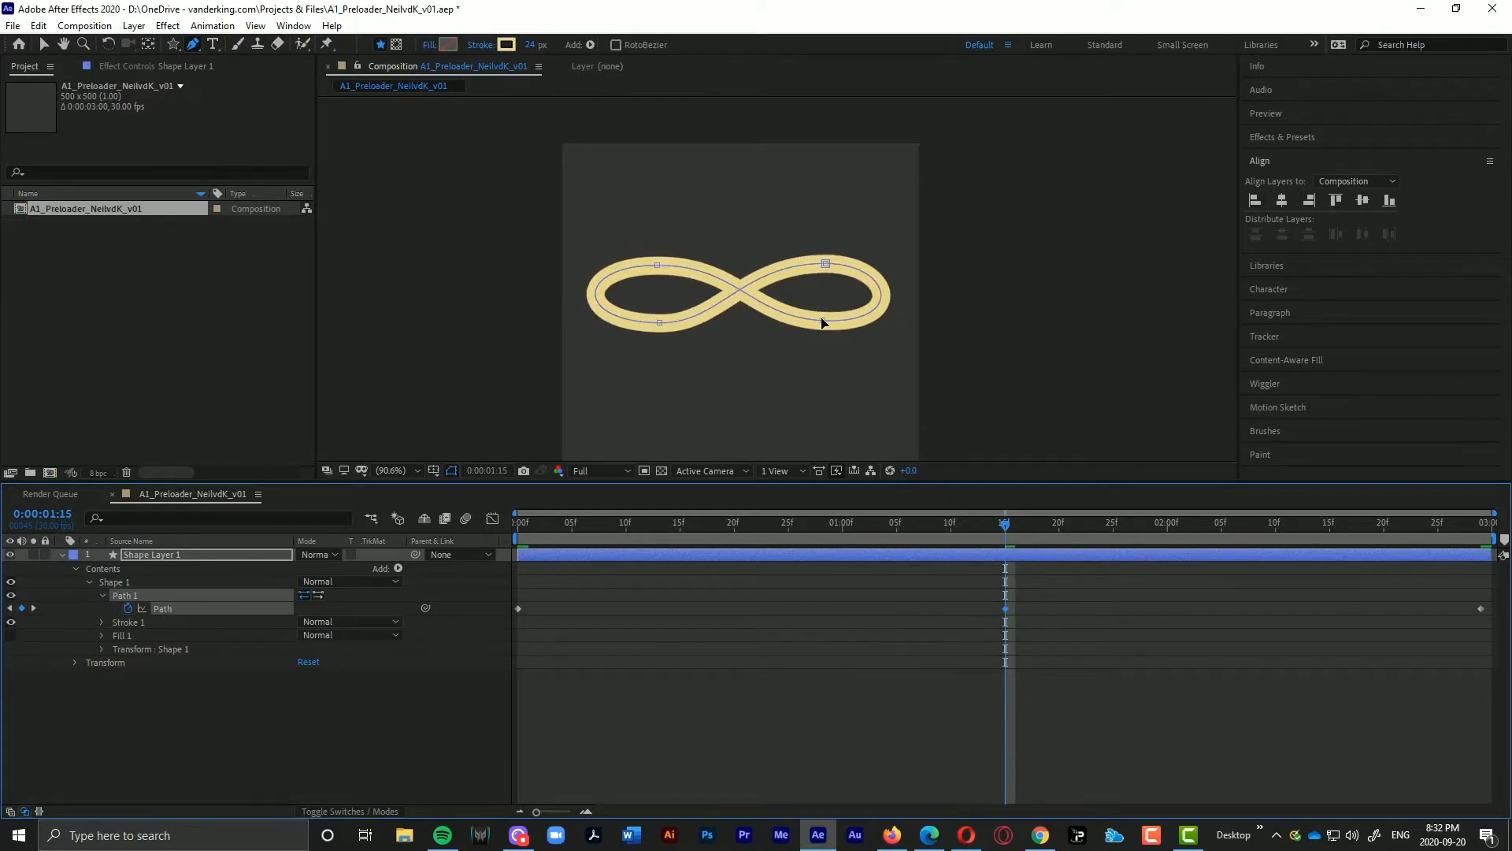
Step: At 0:00:01:15, swap the right loop's upper and lower anchor points and spread the left loop's anchor points apart vertically
left_click_drag(821, 322, 820, 397)
left_click_drag(656, 268, 657, 209)
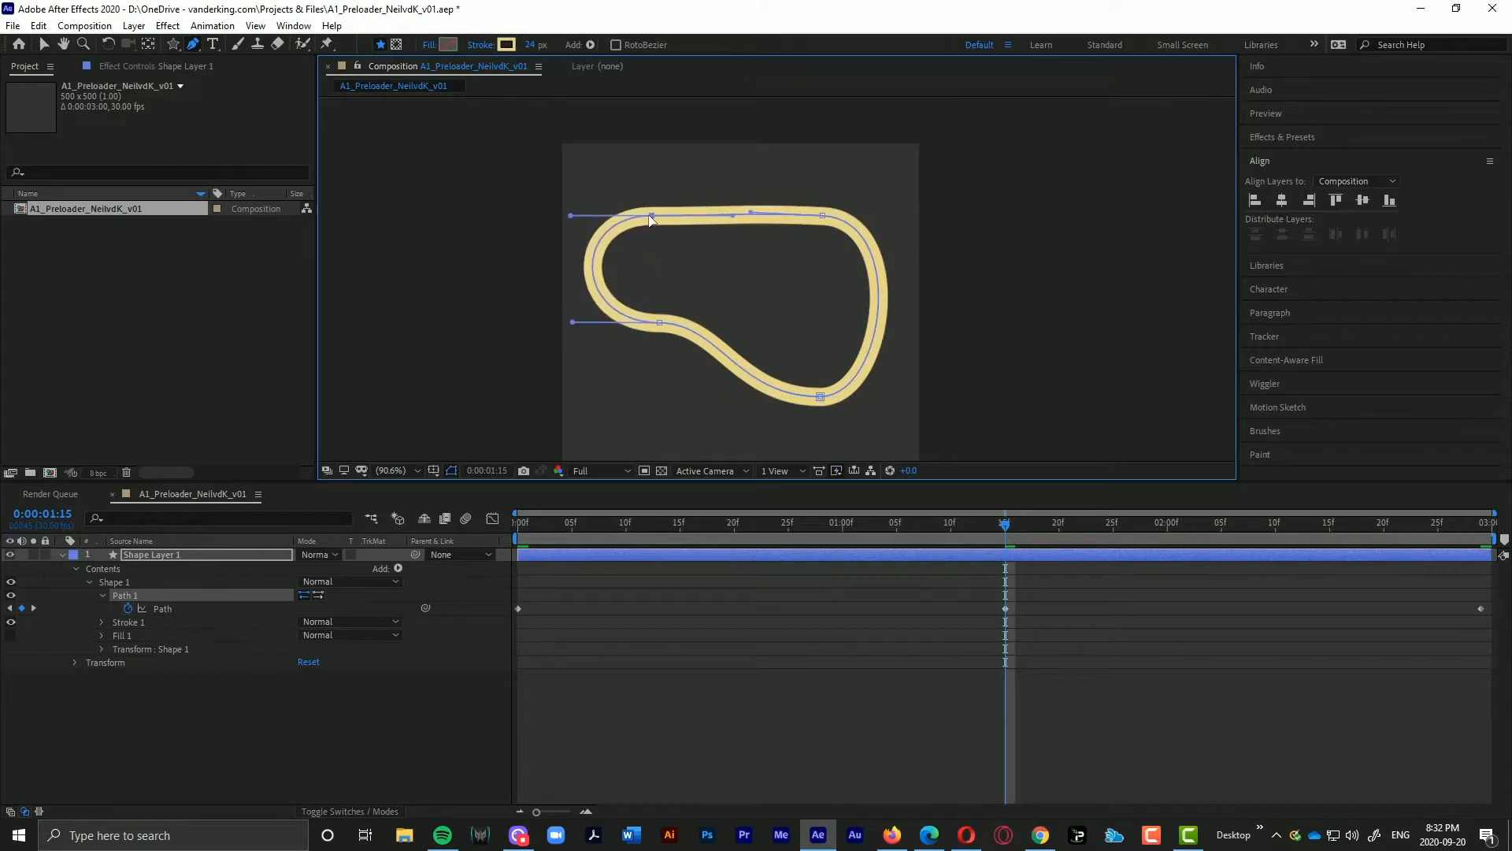
left_click_drag(660, 324, 659, 403)
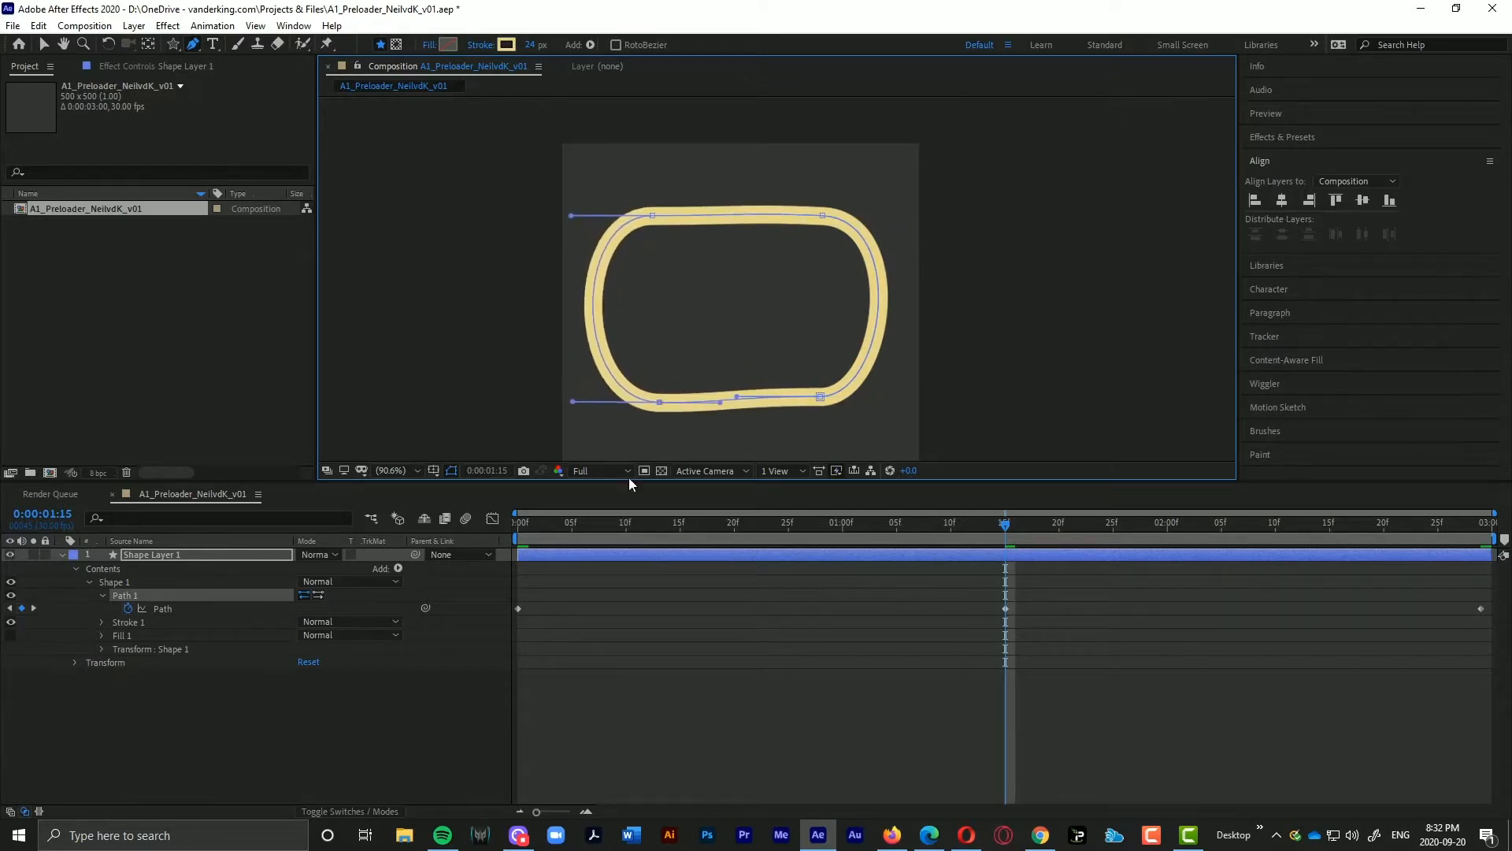
Step: Swap the left loop's upper and lower anchor points at 0:00:01:14, and replace the 0:00:01:15 Path keyframe with this shape
left_click_drag(549, 535, 994, 522)
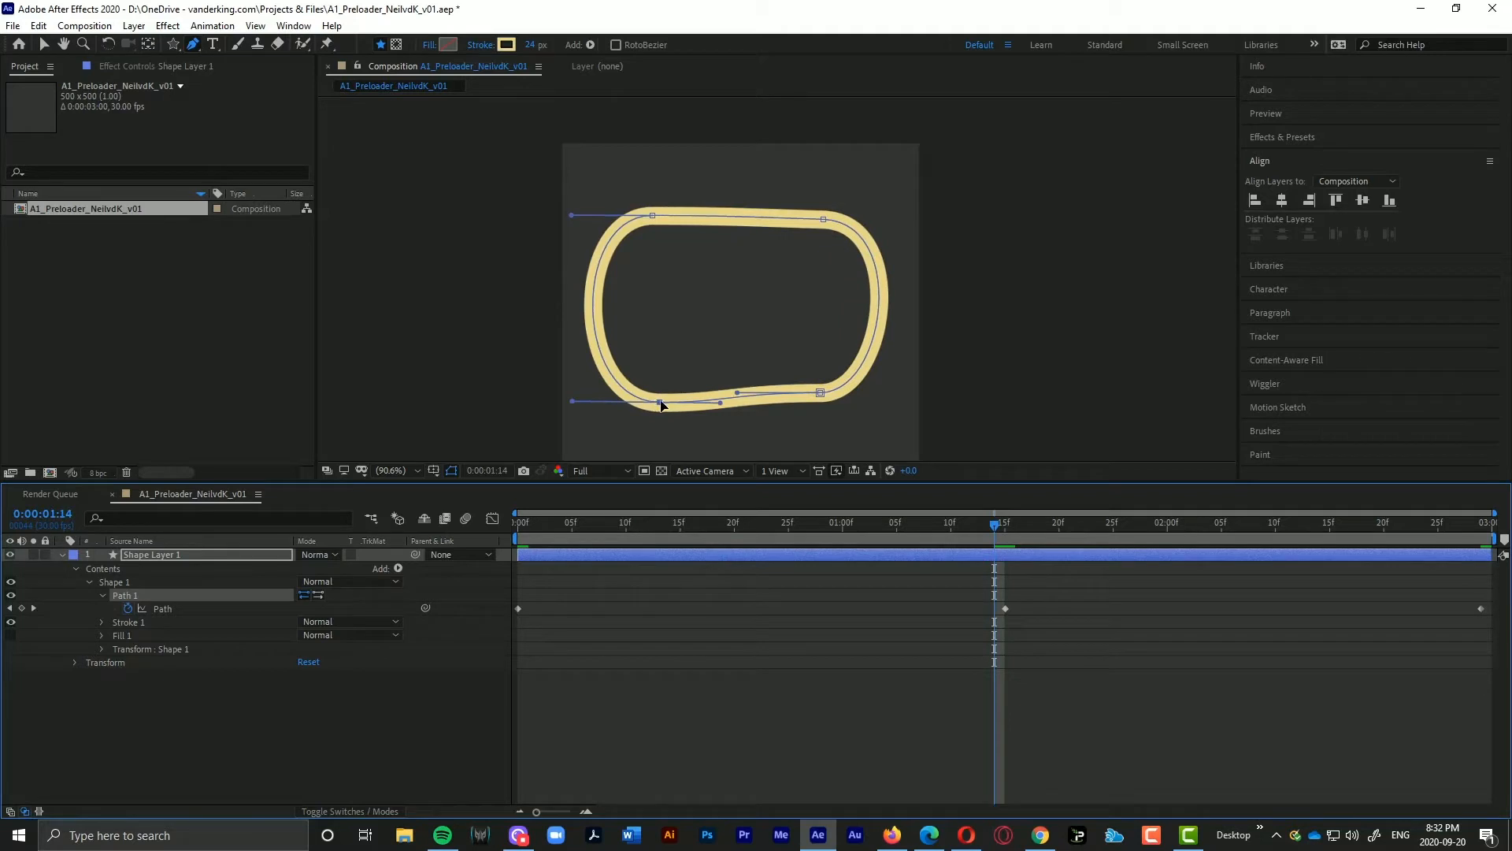
mouse_move(660, 403)
left_mouse_down()
mouse_move(652, 264)
mouse_move(665, 388)
left_mouse_up()
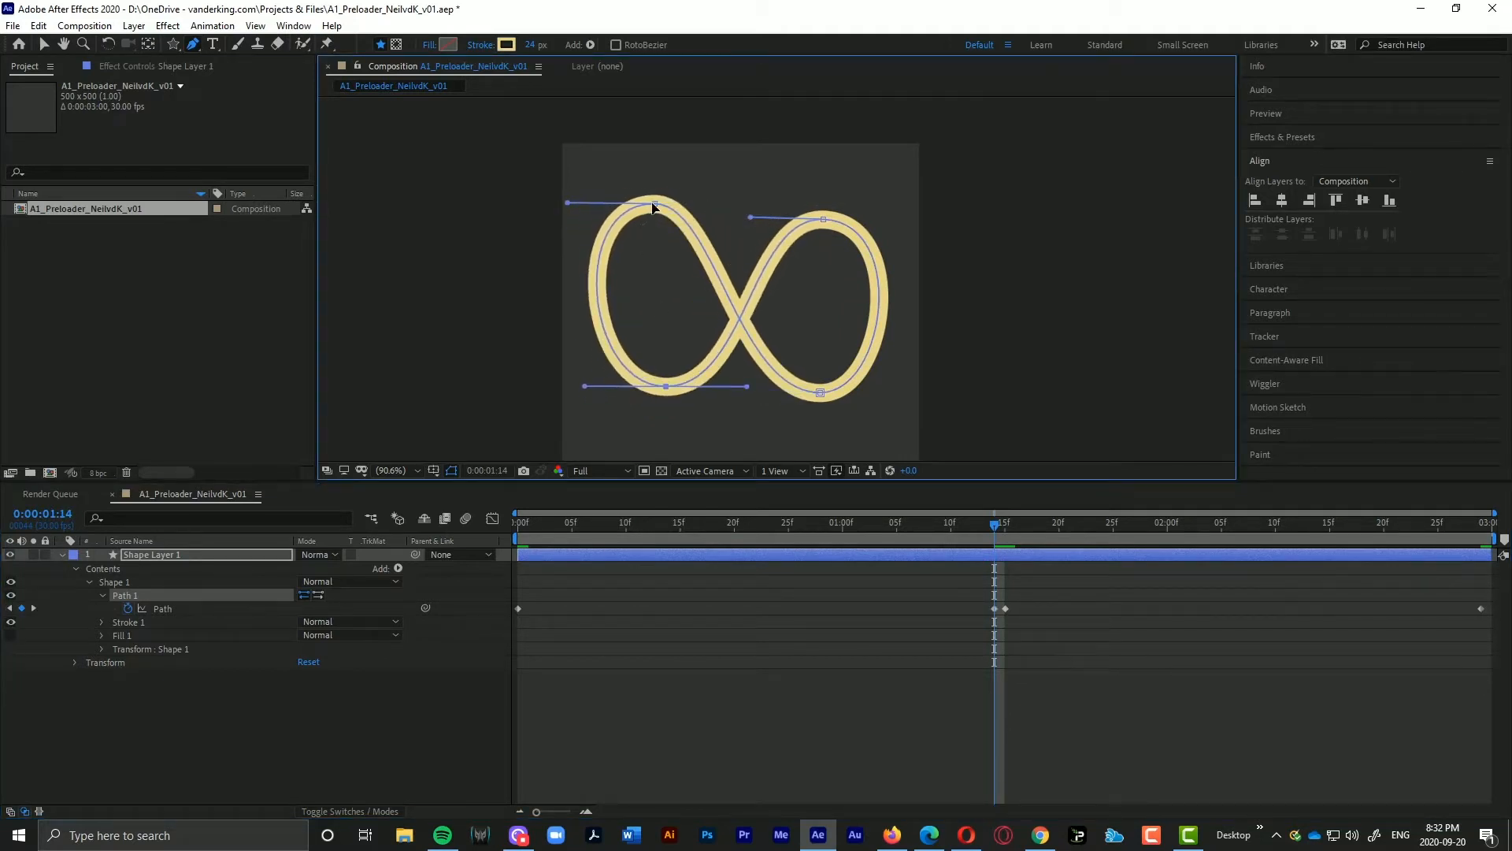
left_click_drag(654, 205, 652, 222)
key("ctrl+s")
mouse_move(1005, 608)
left_mouse_down()
mouse_move(991, 609)
mouse_move(1005, 611)
left_mouse_up()
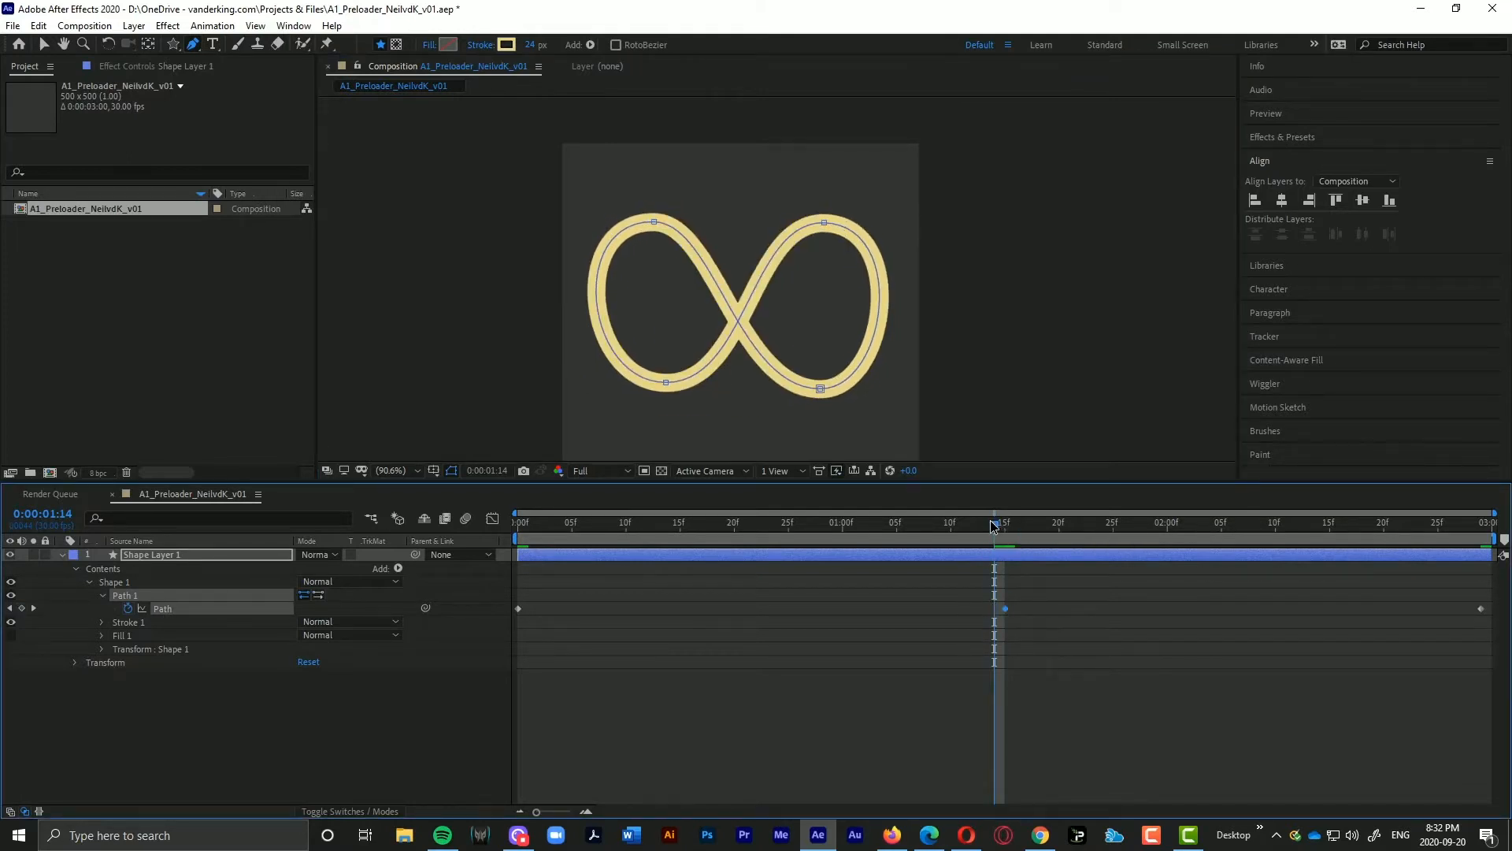
Step: Preview the path animation and return the playhead to 0:00:00:00
key("space")
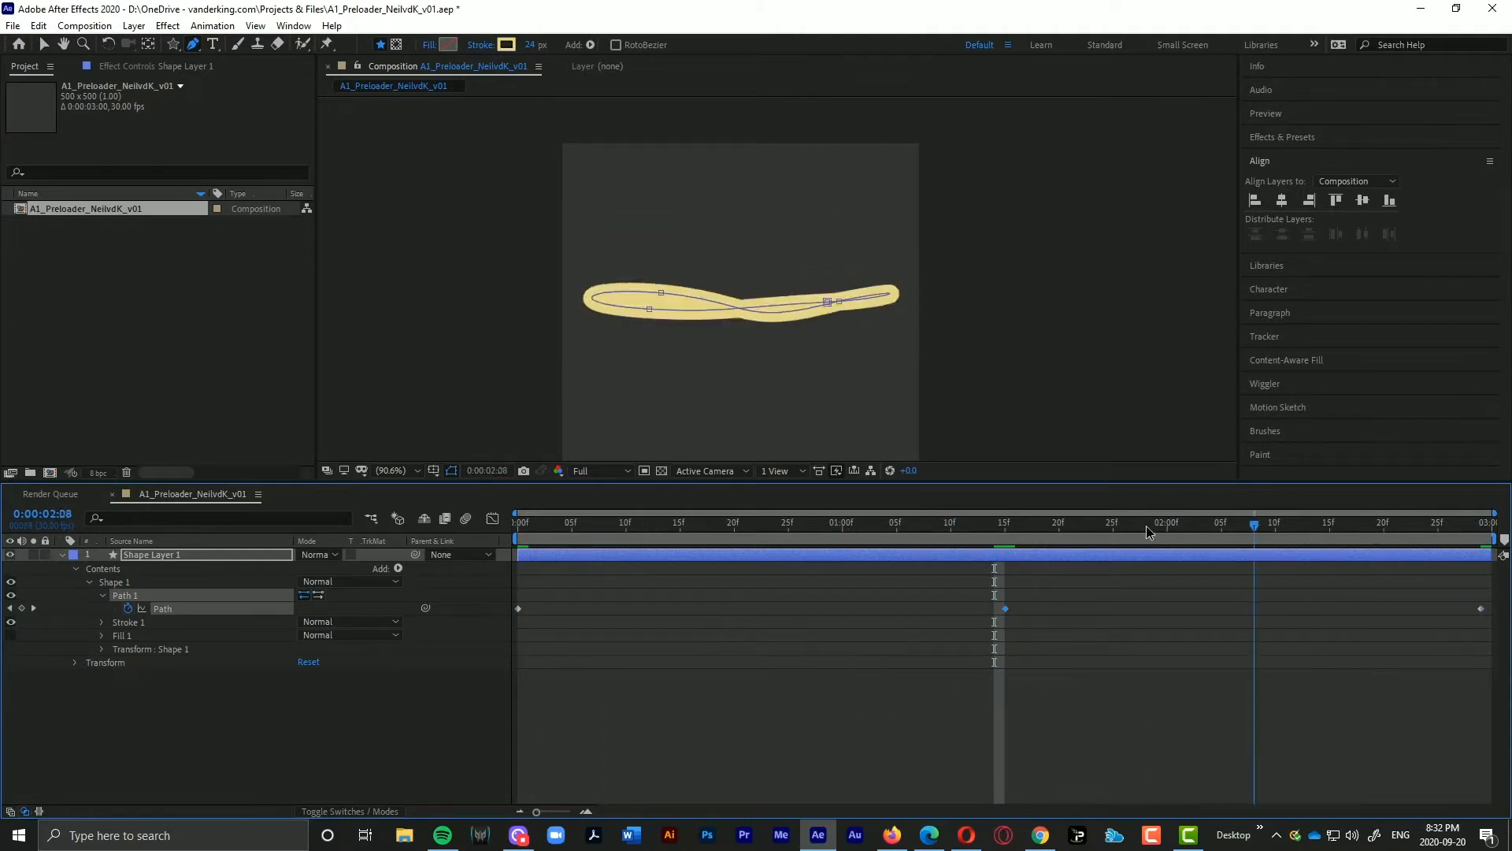
key("space")
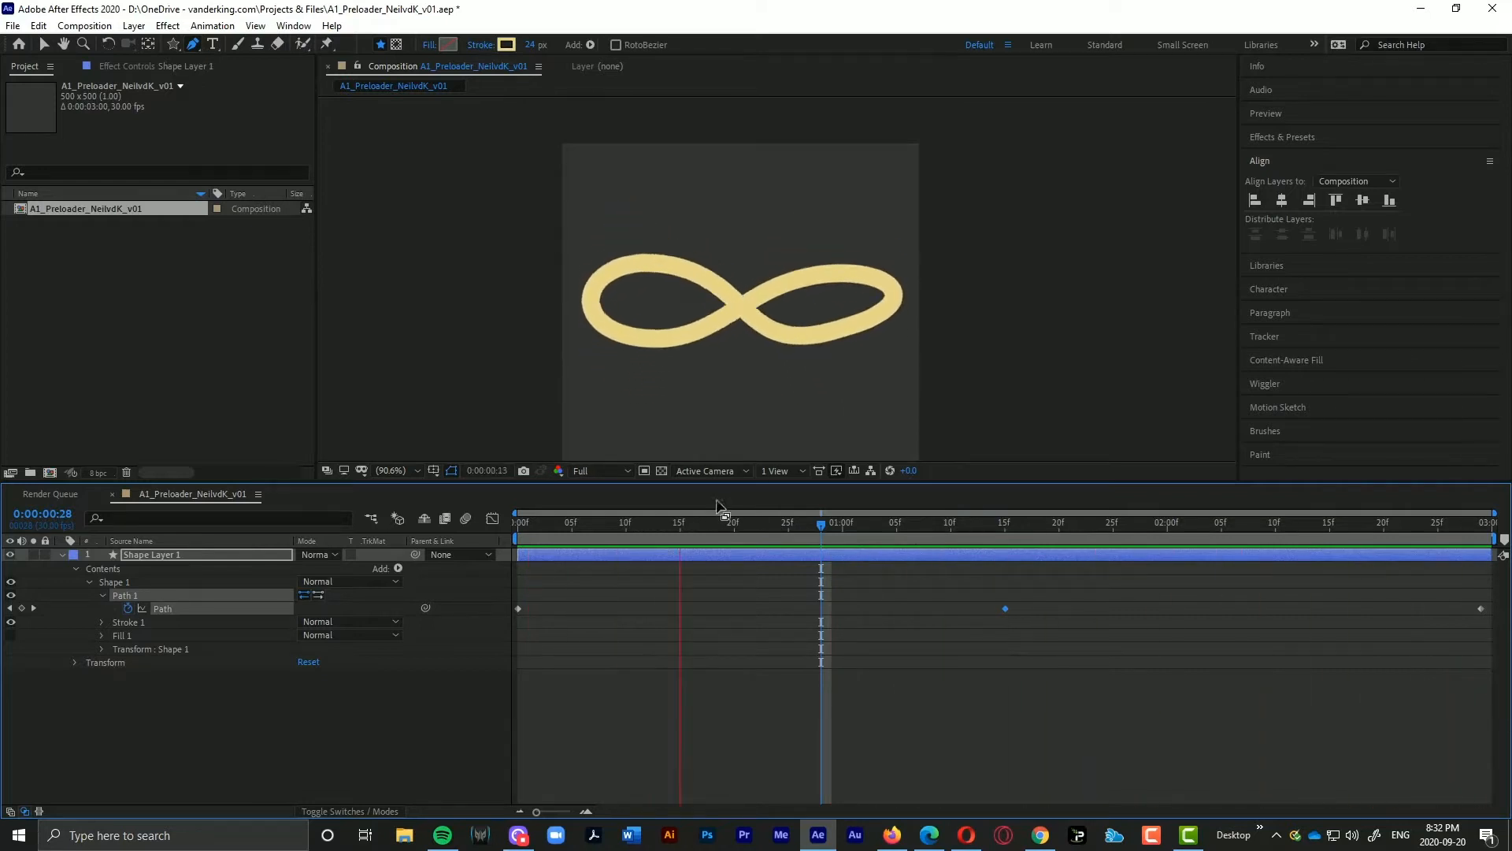
left_click_drag(636, 526, 519, 537)
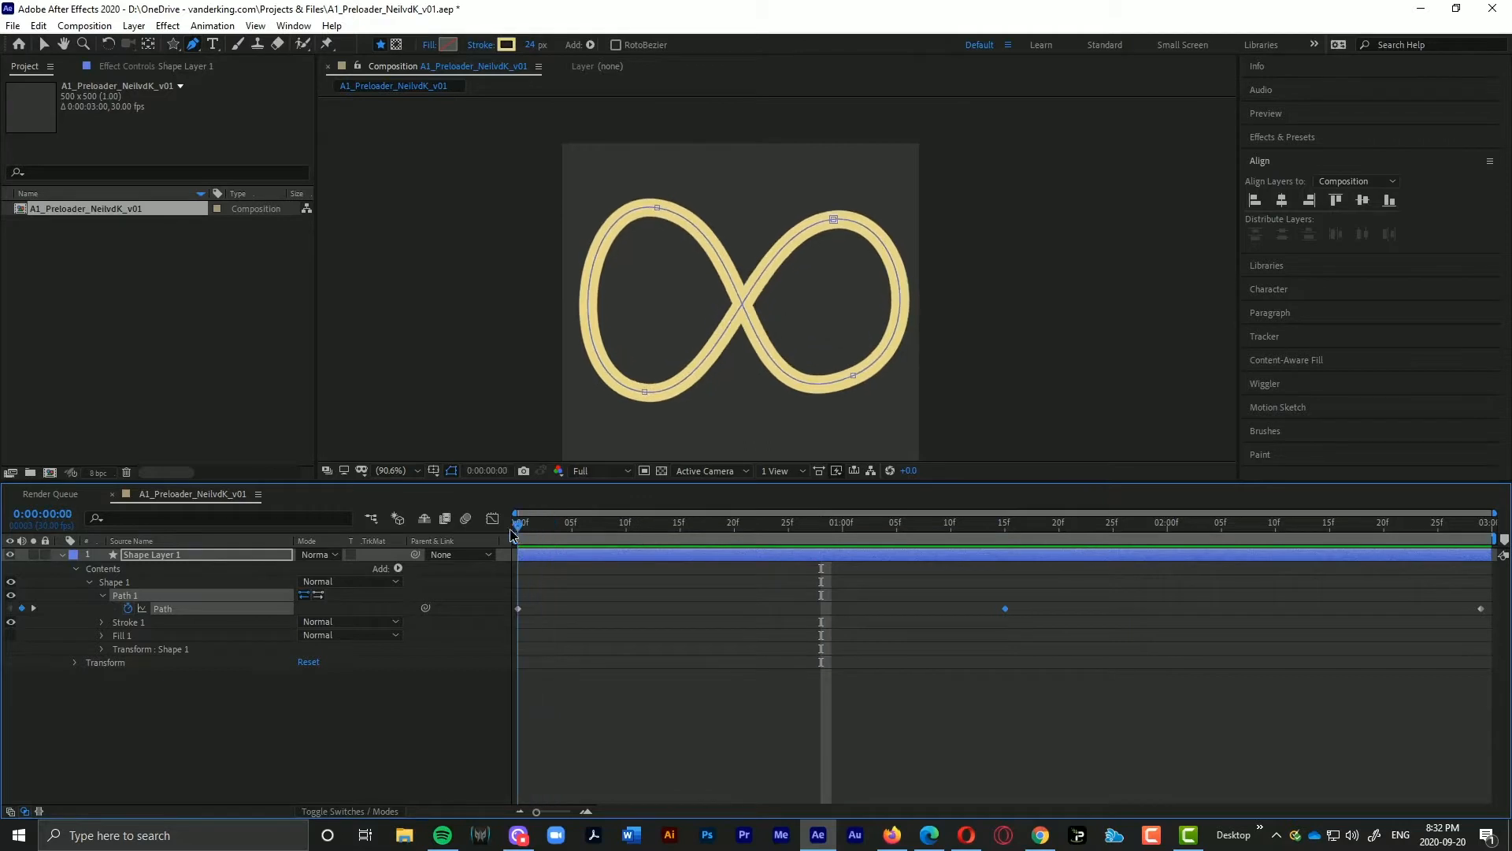
left_click_drag(616, 528, 520, 537)
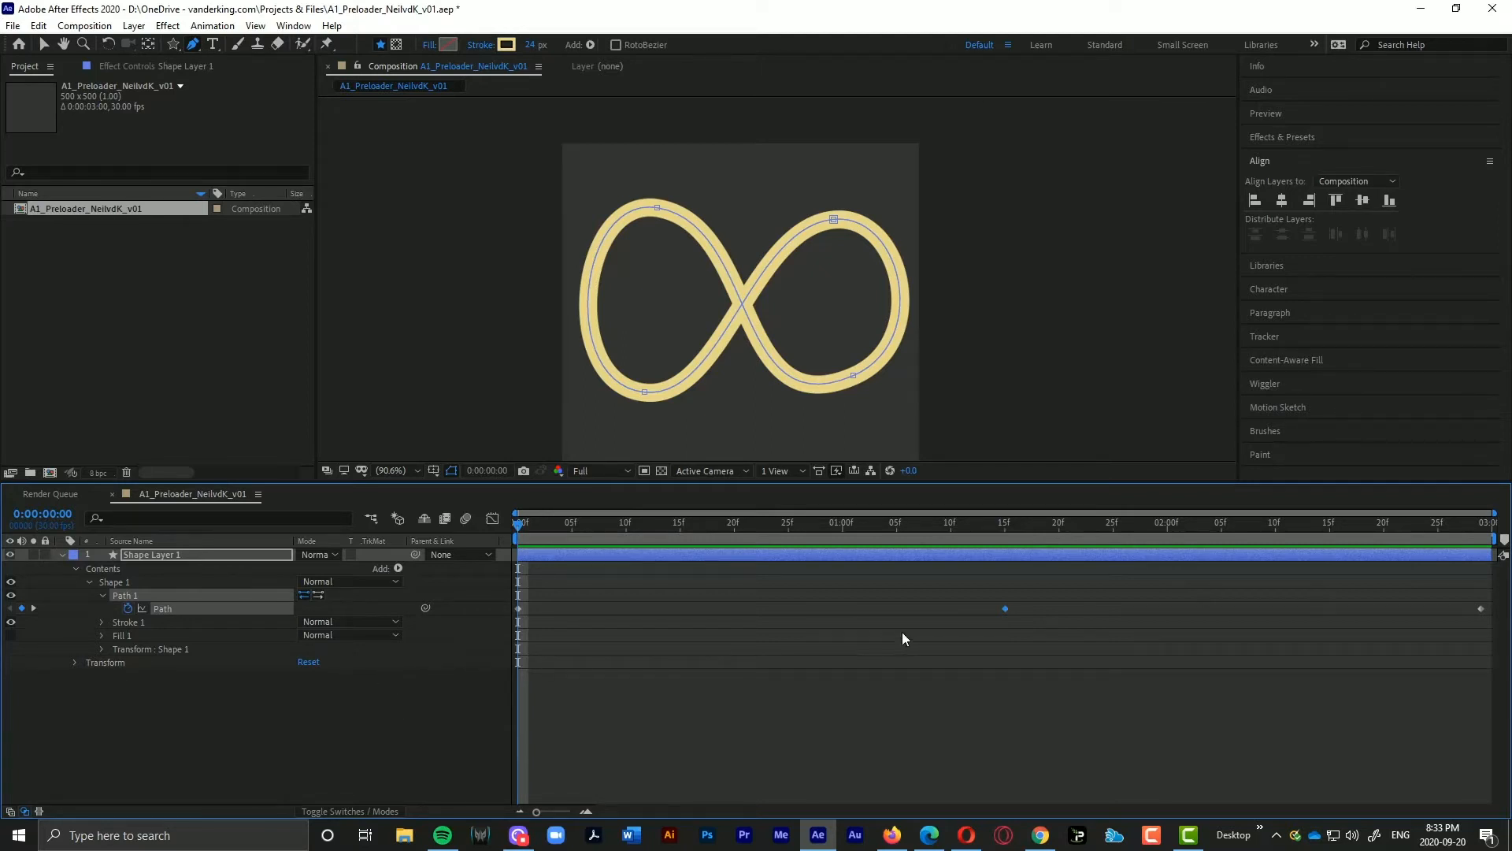
Step: Add a Trim Paths operation to Shape 1 of Shape Layer 1
left_click(398, 568)
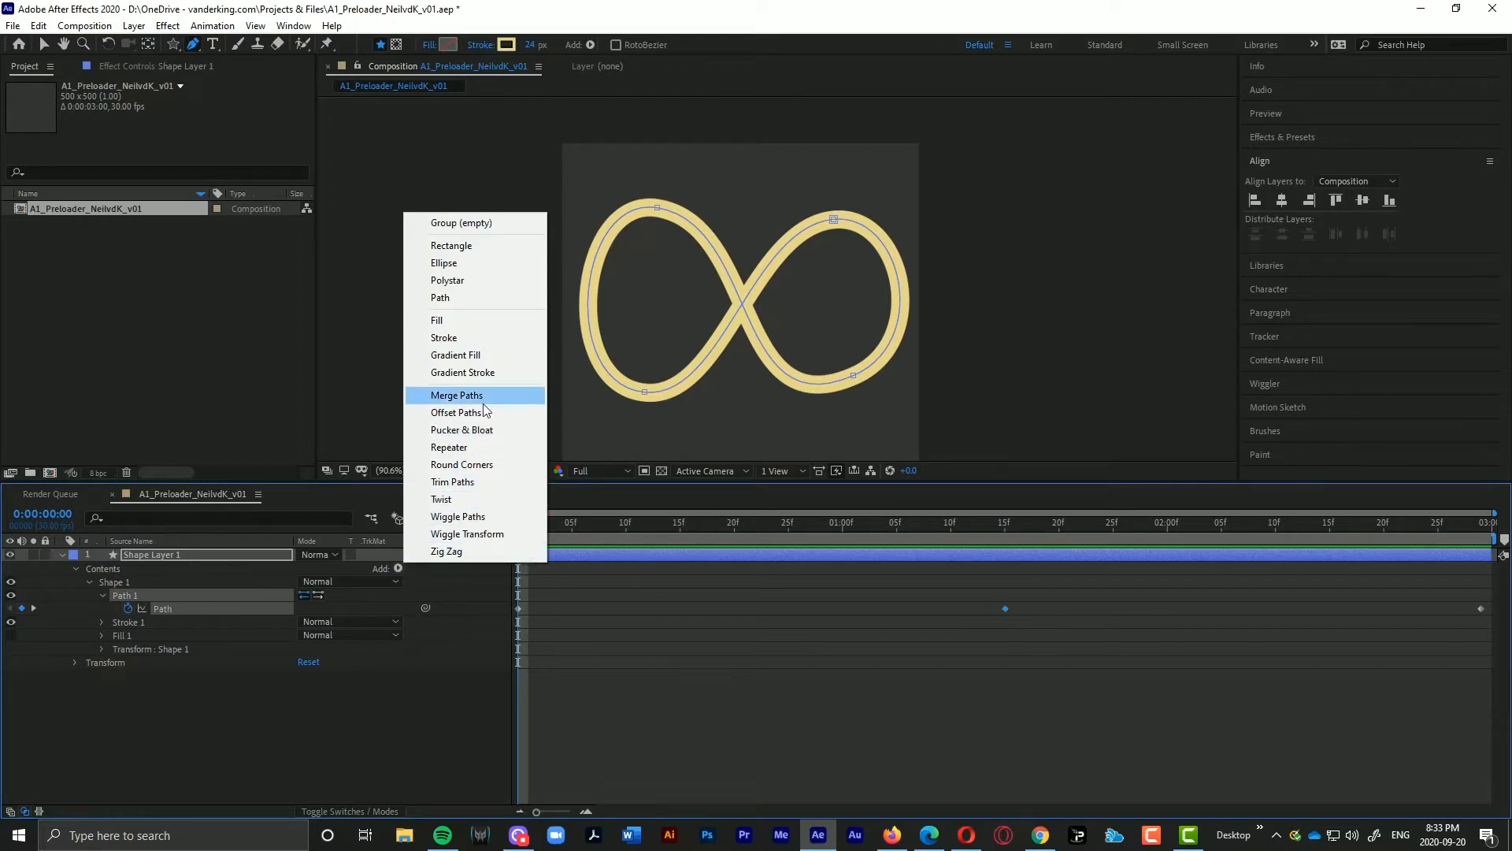
left_click(511, 482)
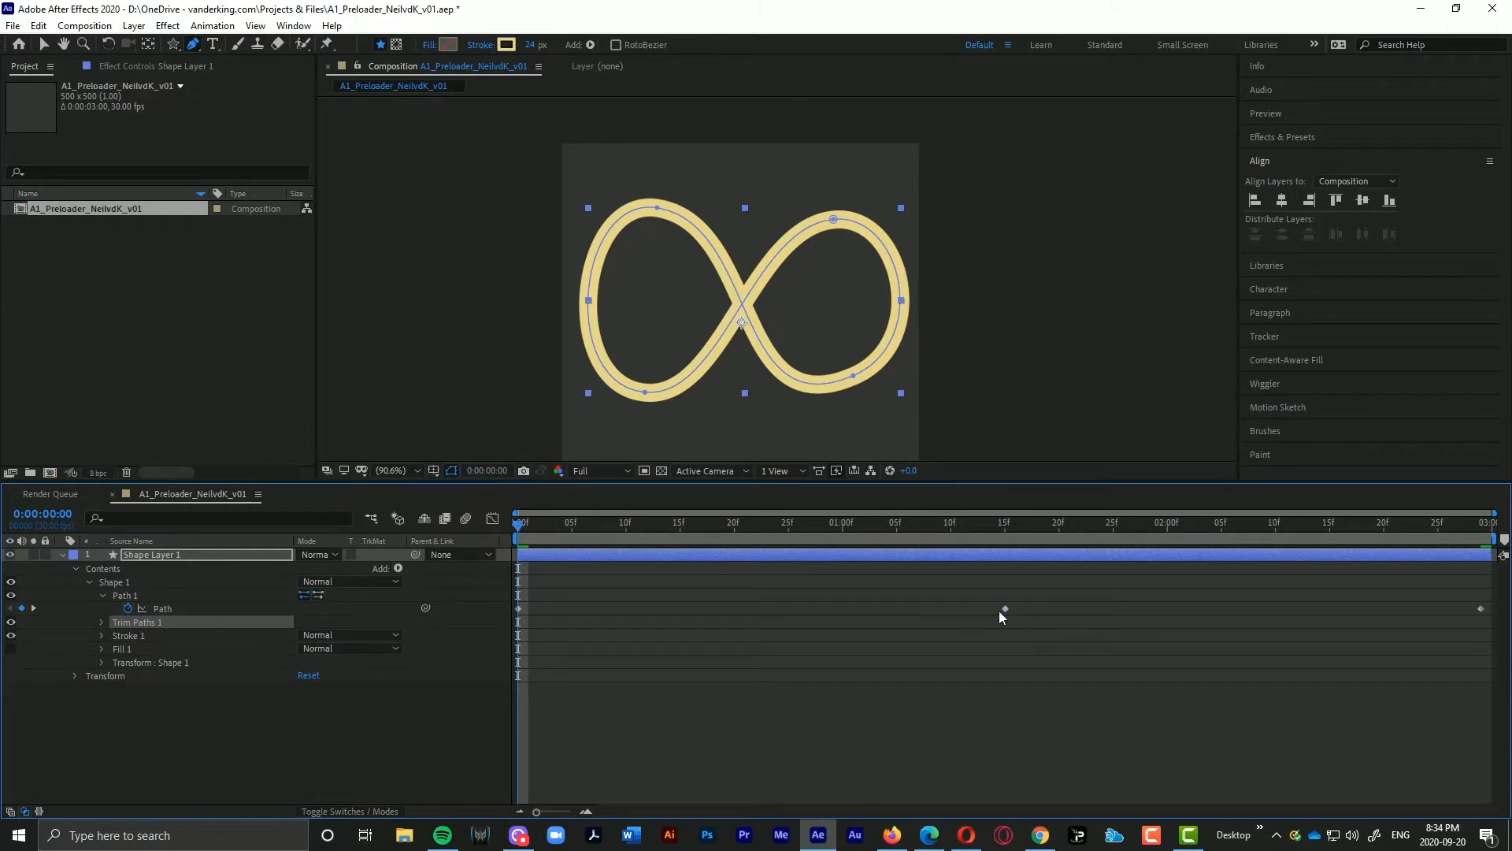
Step: Delete the middle Path keyframe at 0:00:01:15
left_click_drag(999, 531, 520, 521)
left_click_drag(968, 581, 1055, 645)
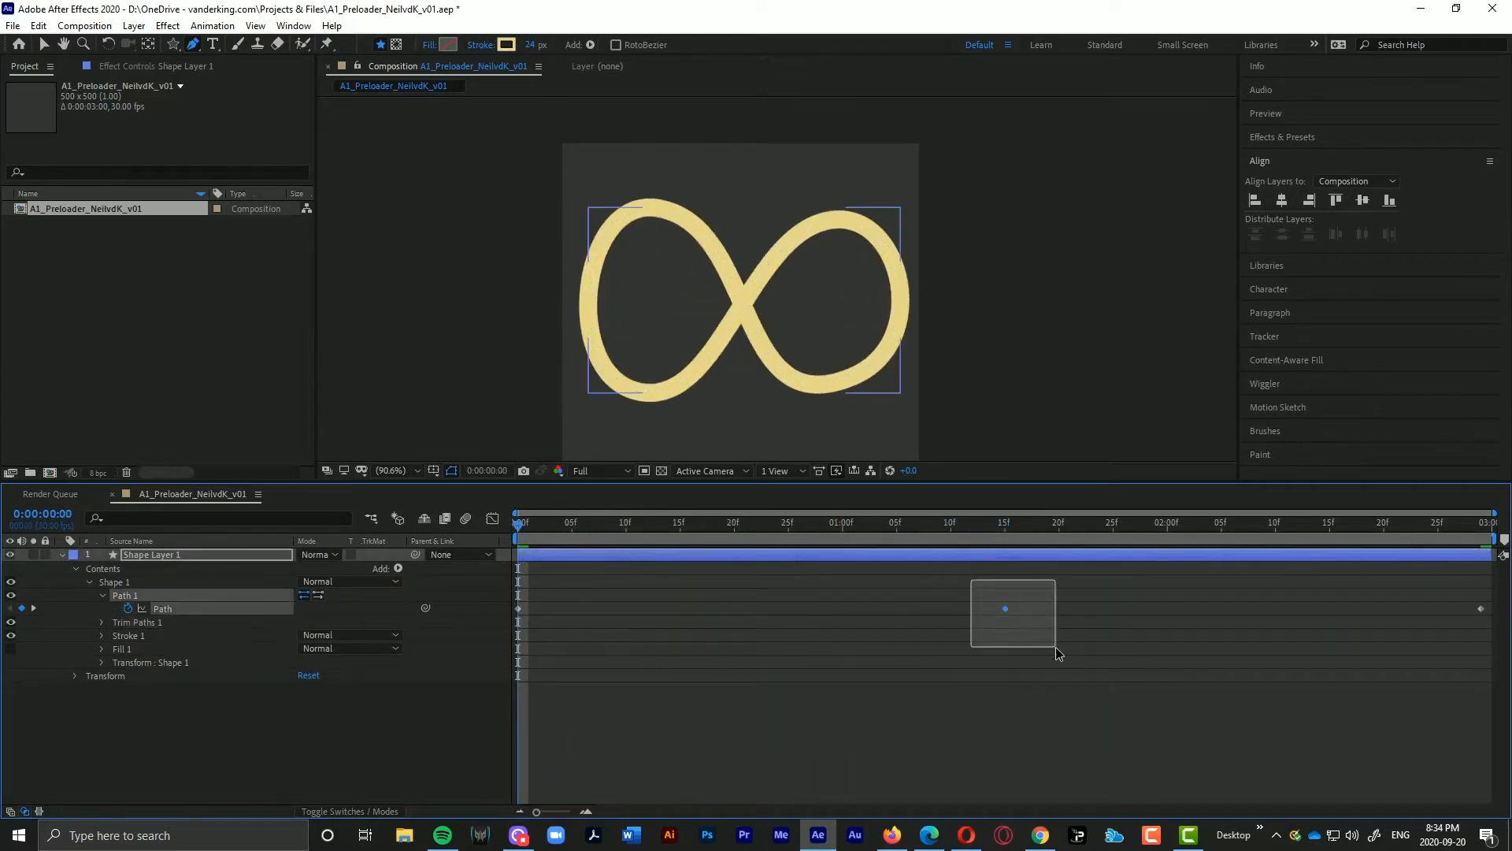
key("Delete")
key("Delete")
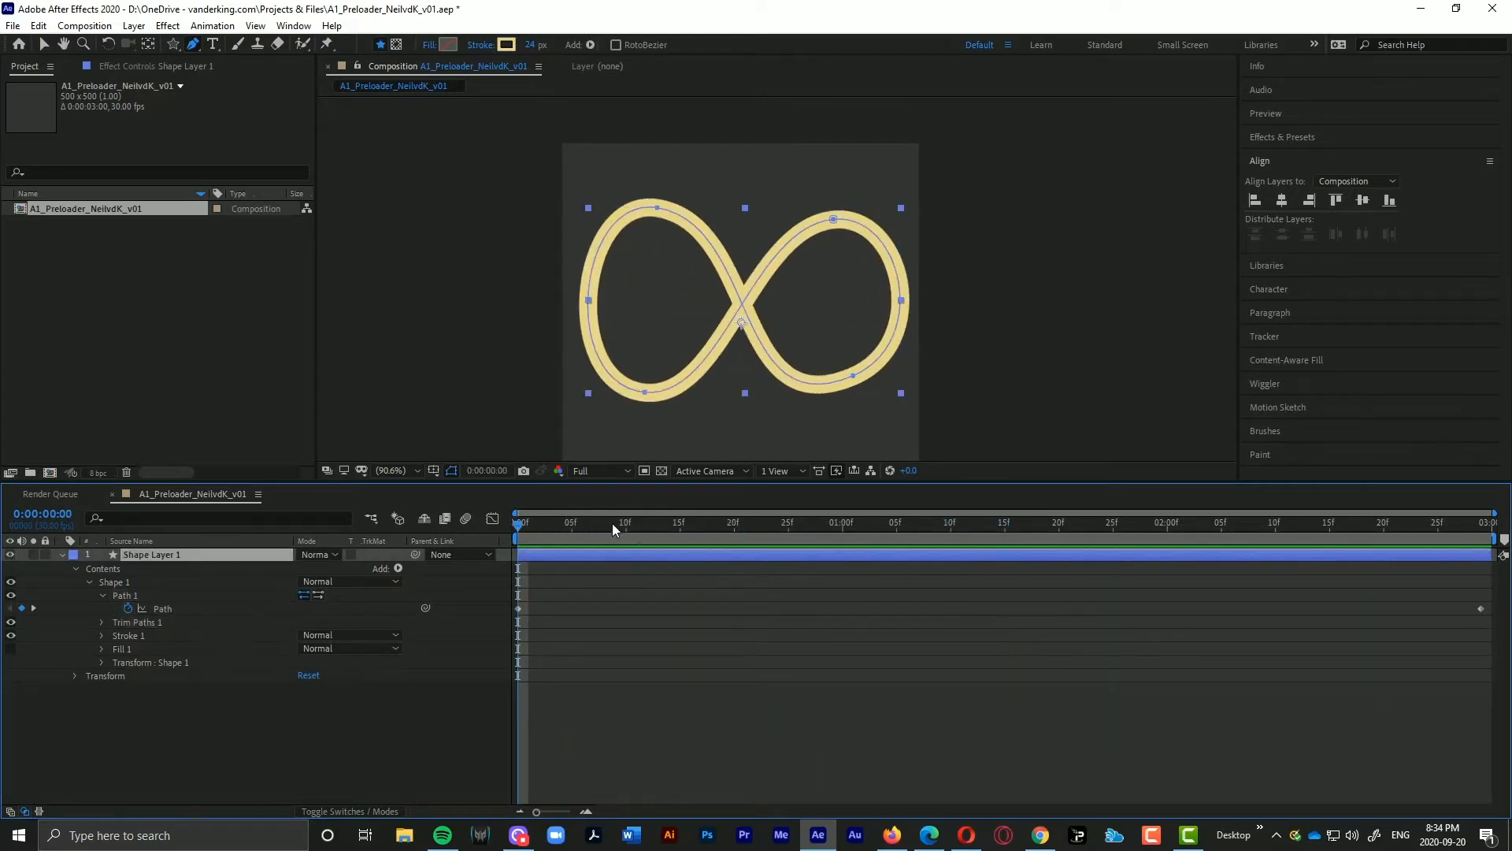
Step: Add keyframes for the Start and End properties of Trim Paths 1 at 0:00:00:00, with Start at 0% and End at 100%
left_click_drag(552, 523, 503, 517)
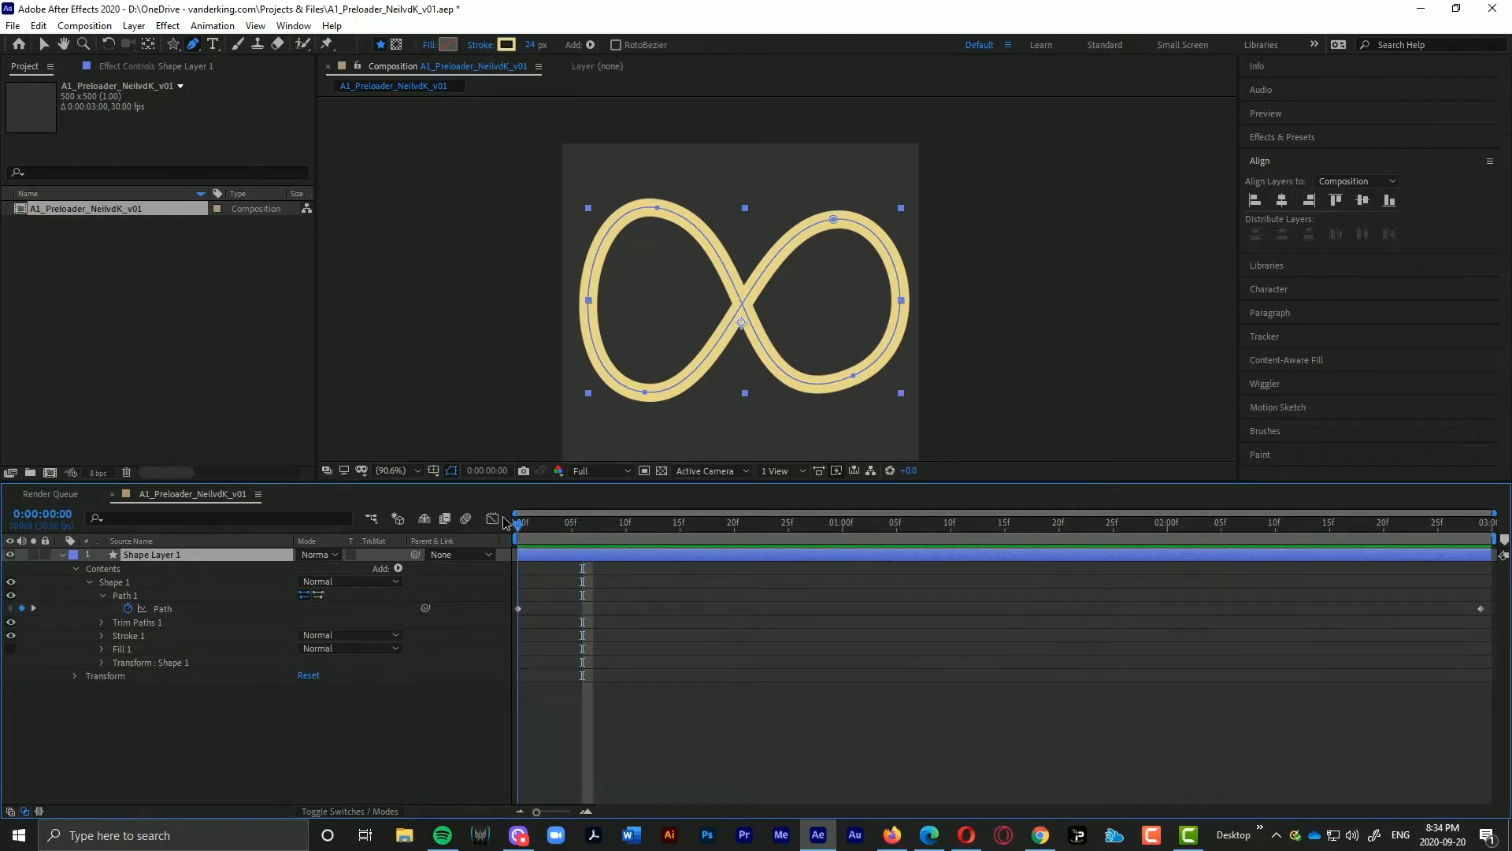
left_click(102, 623)
left_click(130, 623)
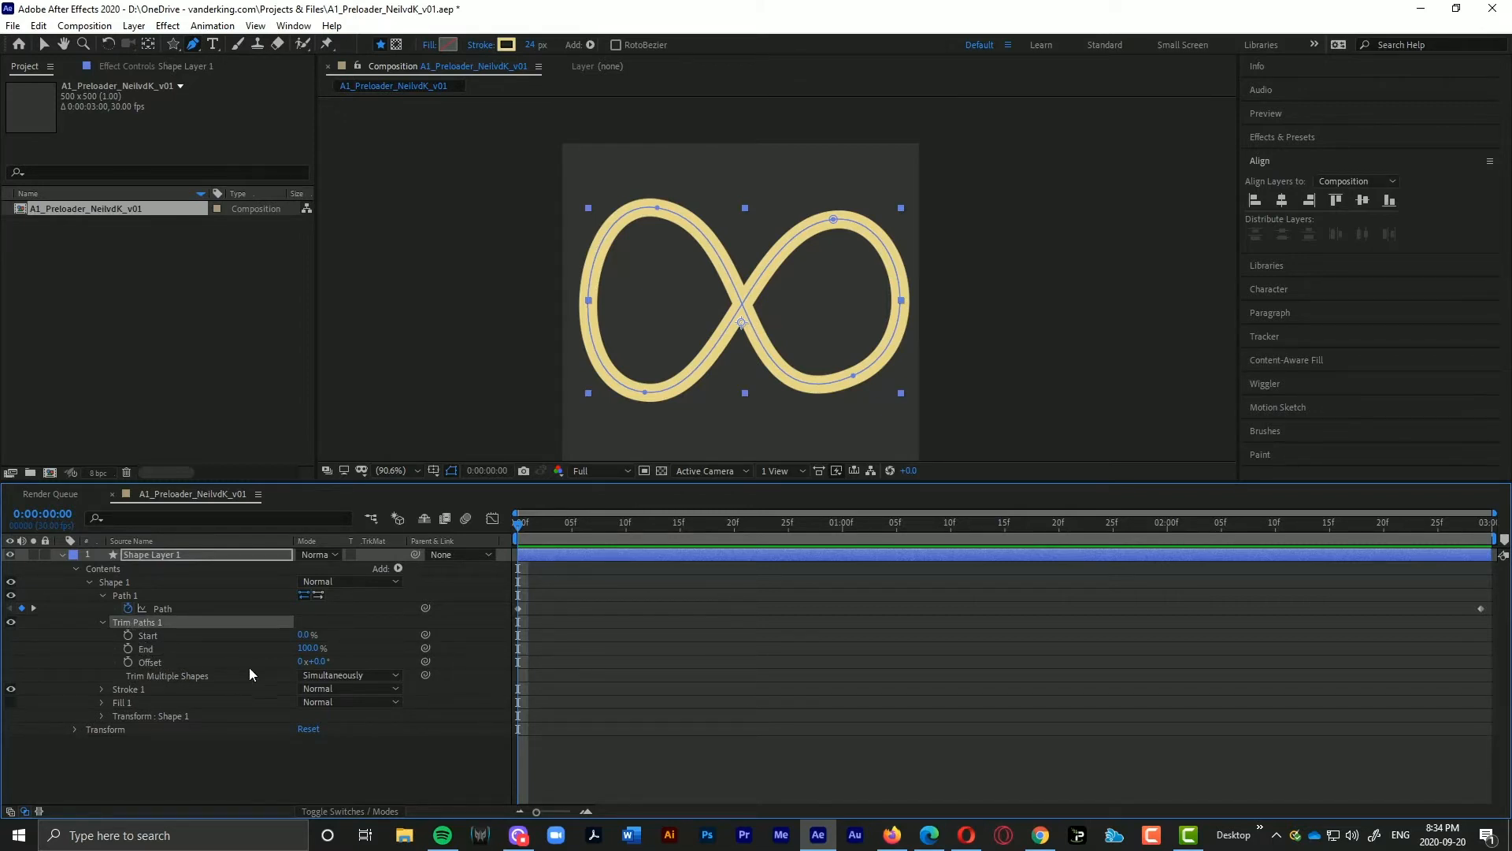
mouse_move(301, 640)
left_mouse_down()
mouse_move(382, 639)
mouse_move(279, 627)
left_mouse_up()
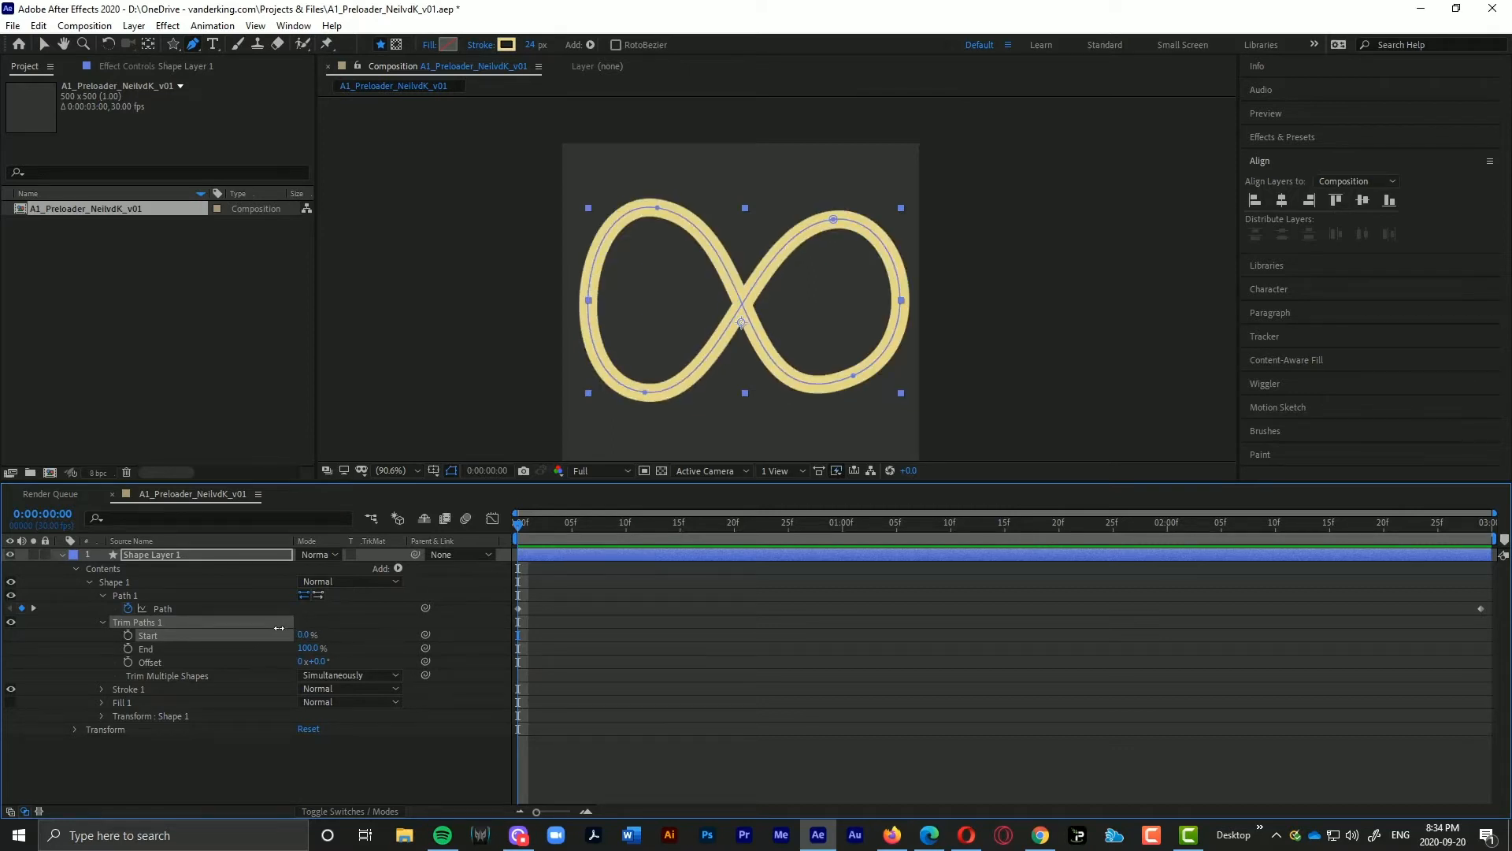
left_click(128, 649)
Step: Duplicate the Trim Paths Start and End keyframes at 0:00:02:29
left_click(520, 635)
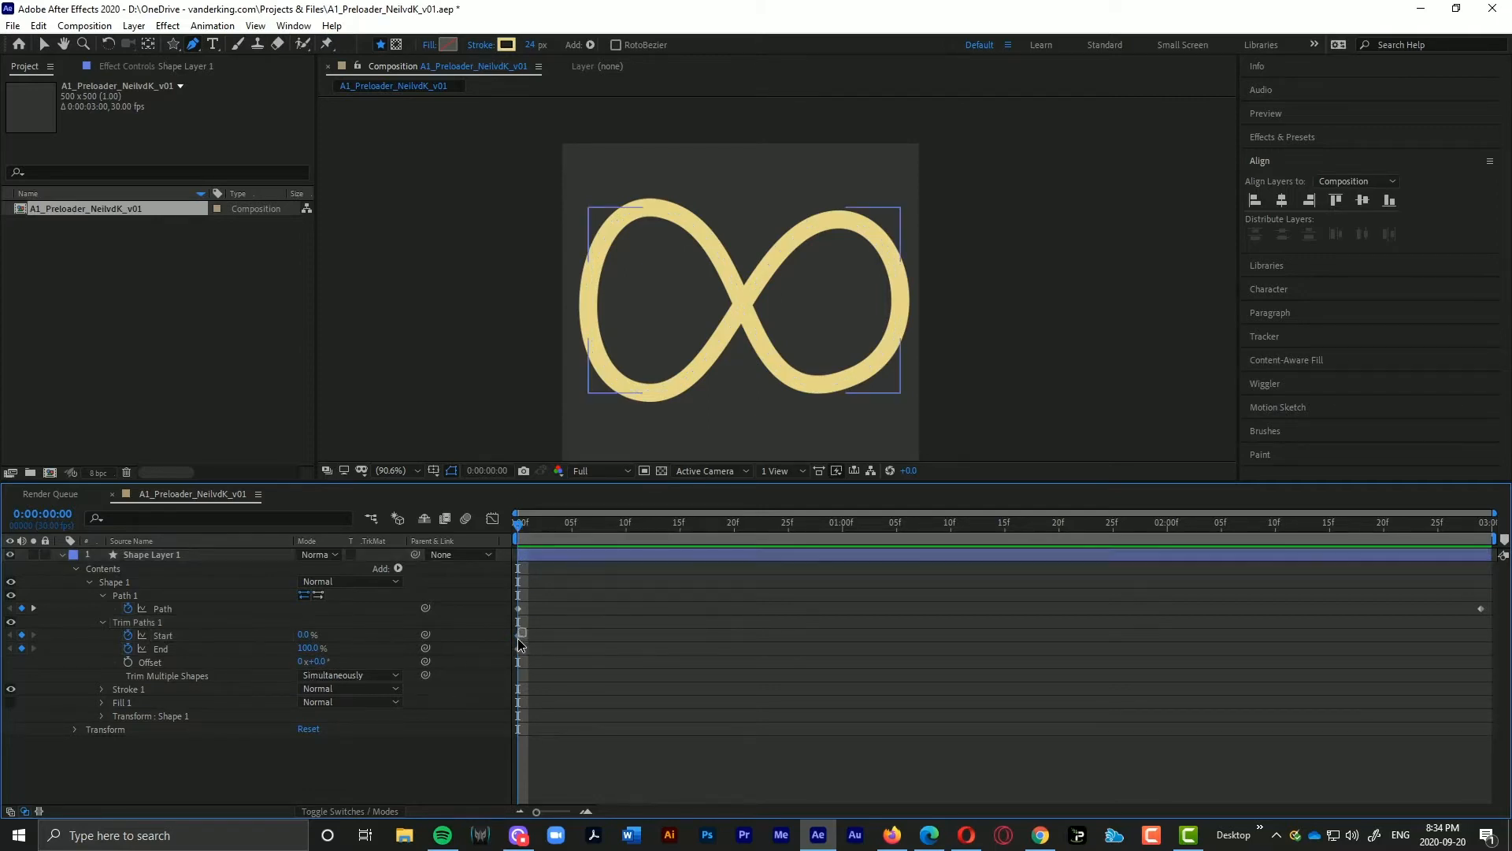
left_click_drag(519, 639, 519, 659)
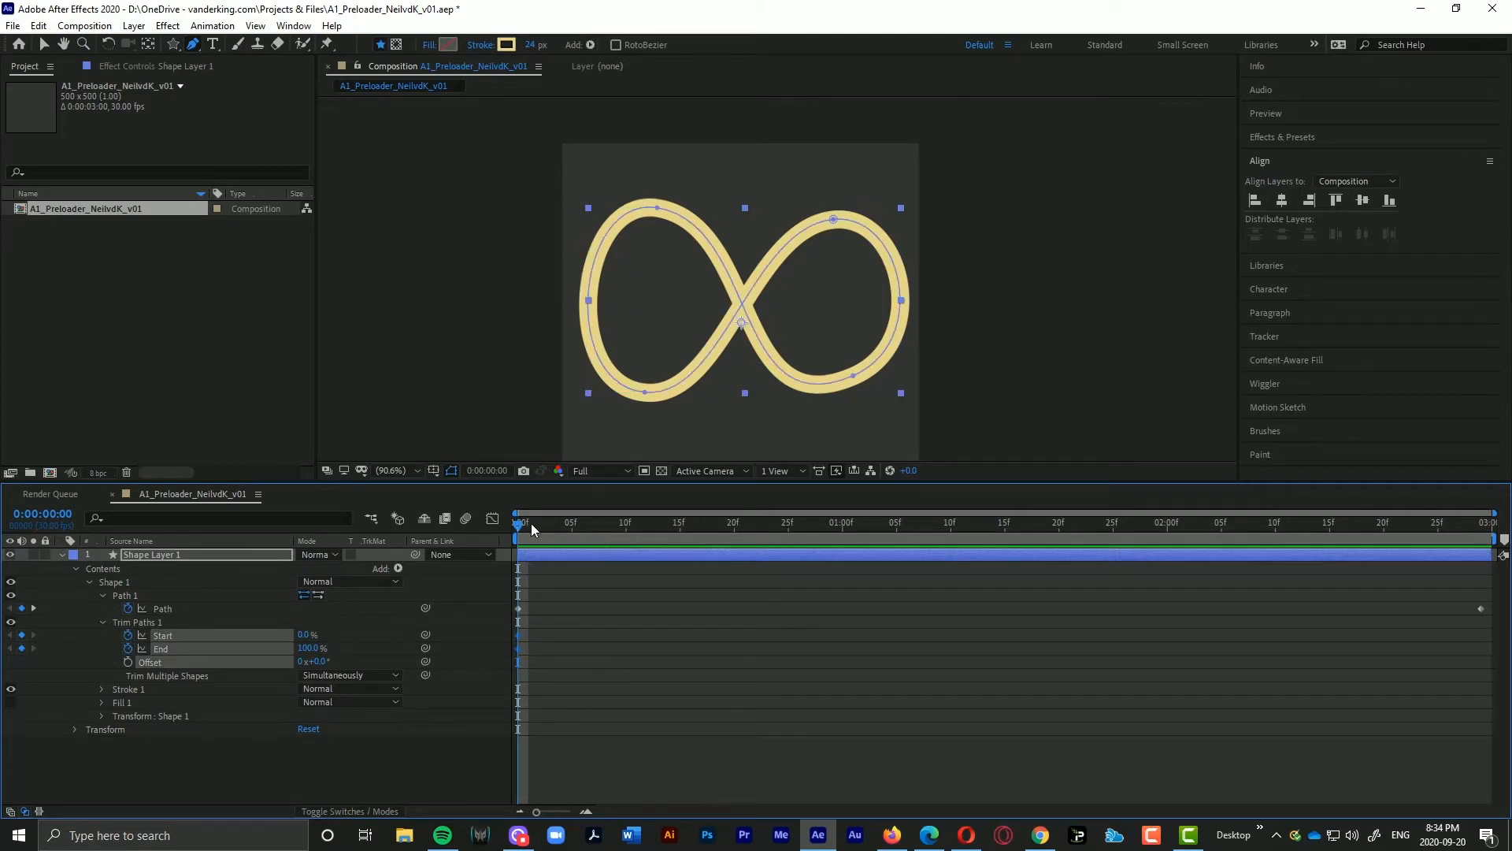
key("space")
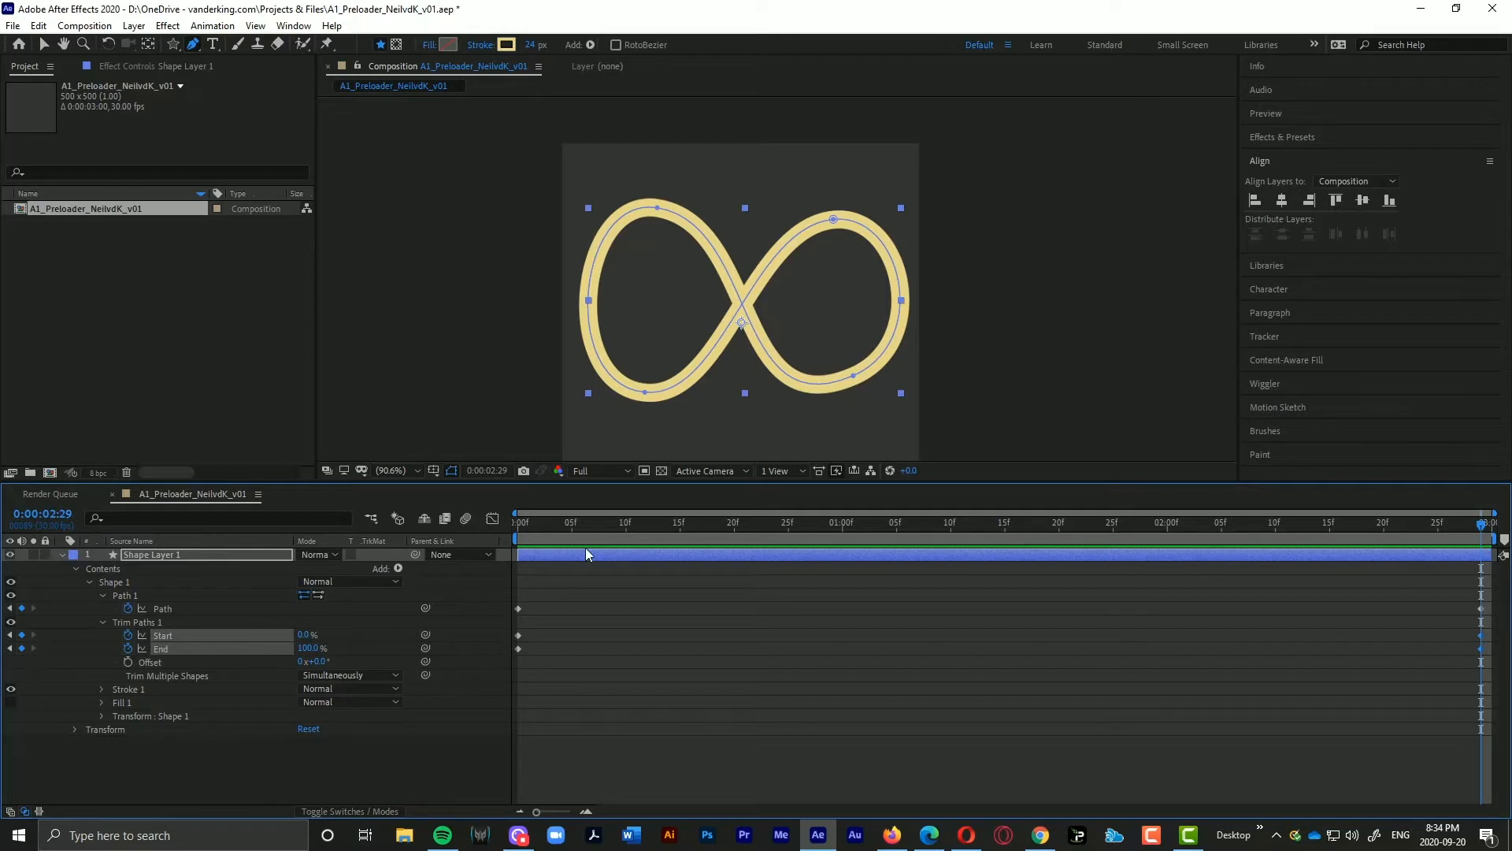
key("space")
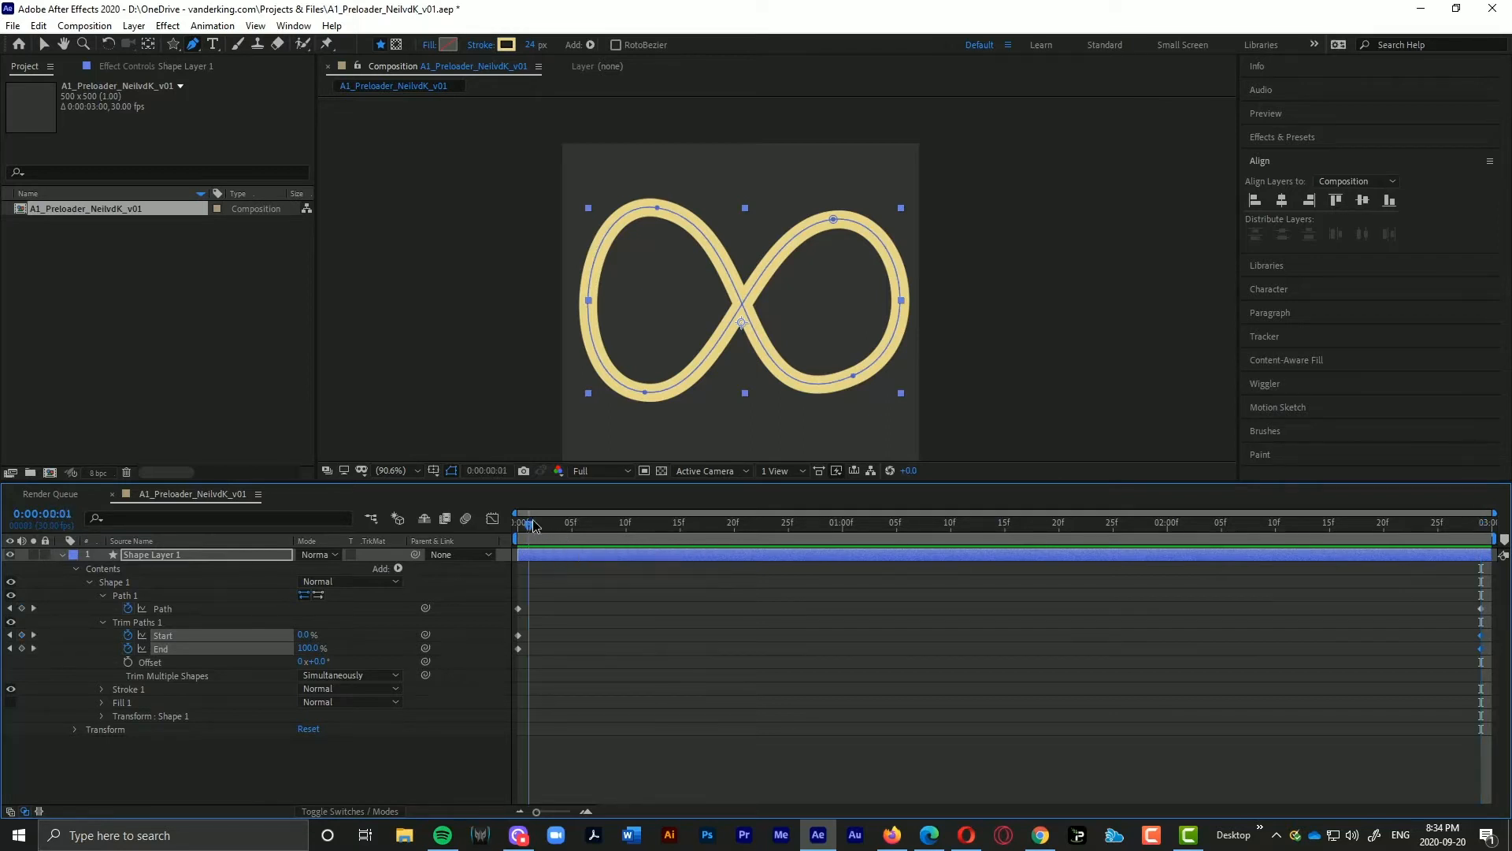
Step: Set the Trim Paths Start value to 100% at 0:00:01:15
left_click(1049, 530)
left_click_drag(1049, 530, 1005, 528)
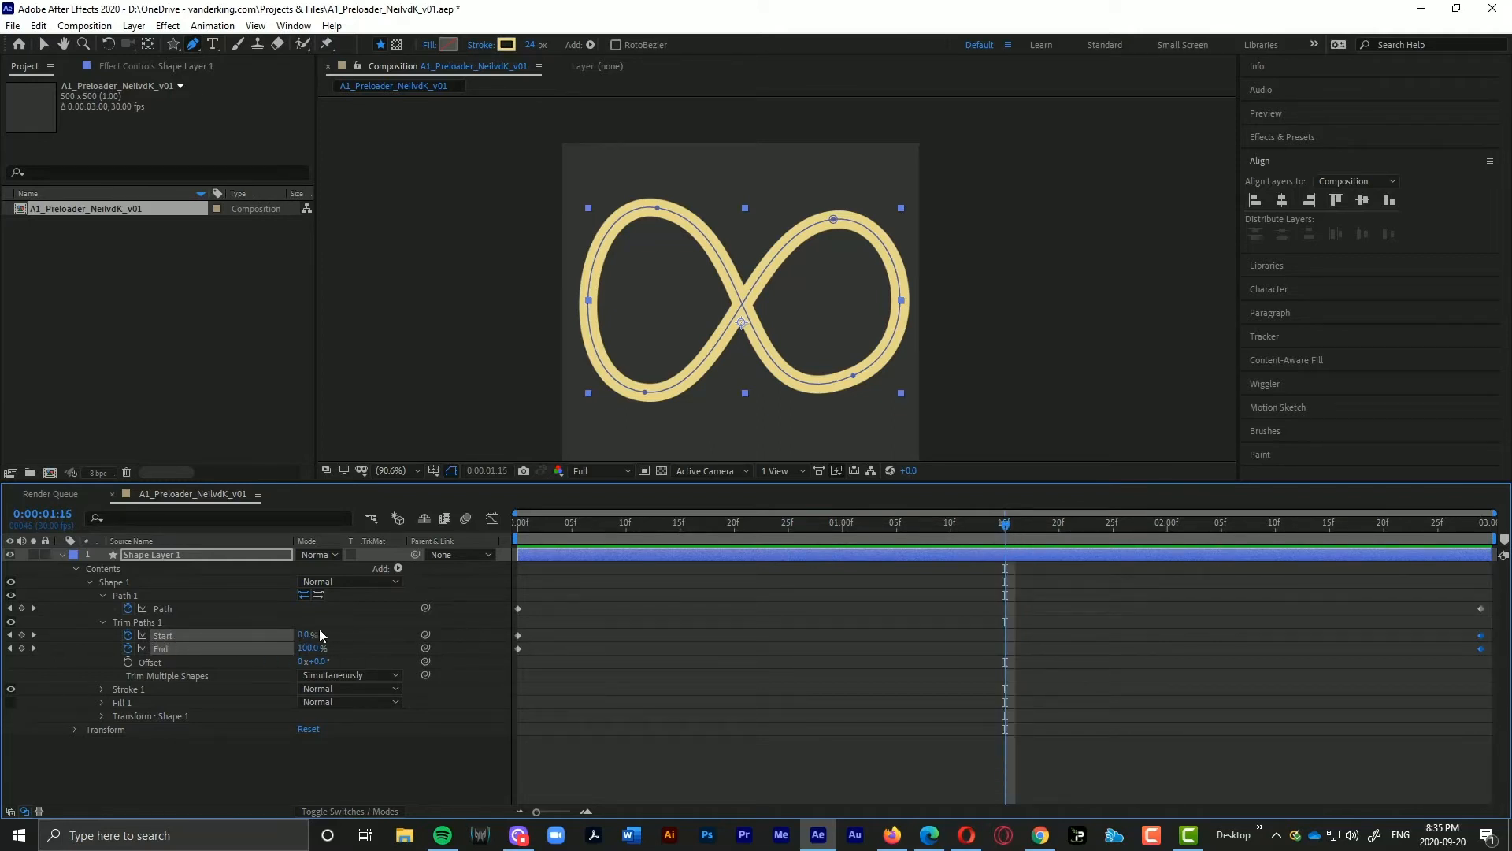
left_click_drag(302, 638, 394, 635)
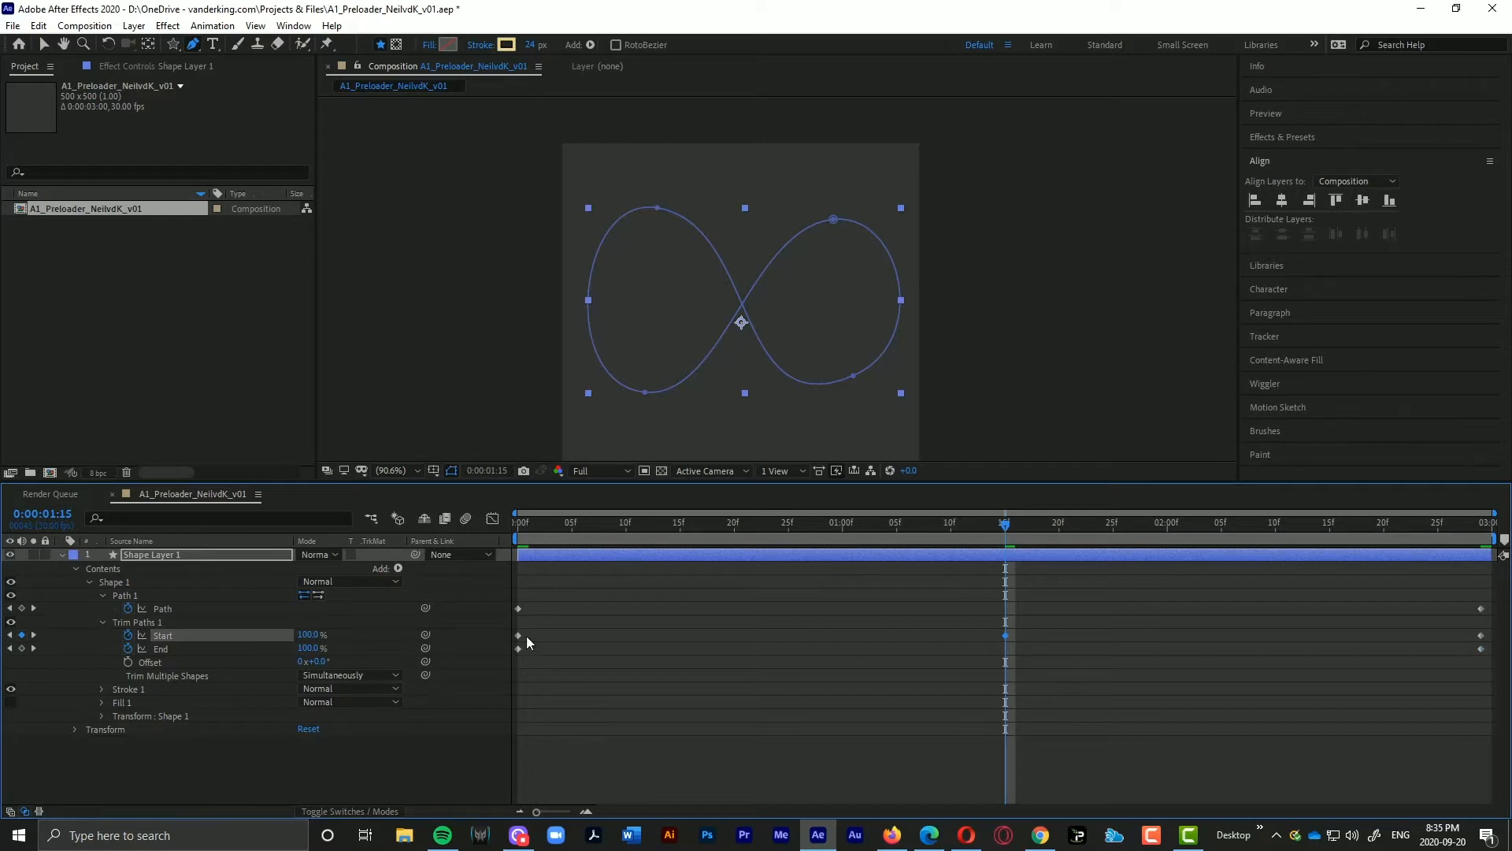
Step: Move the first Trim Paths End keyframe from 0:00:00:00 to 0:00:01:15
left_click_drag(518, 649, 557, 657)
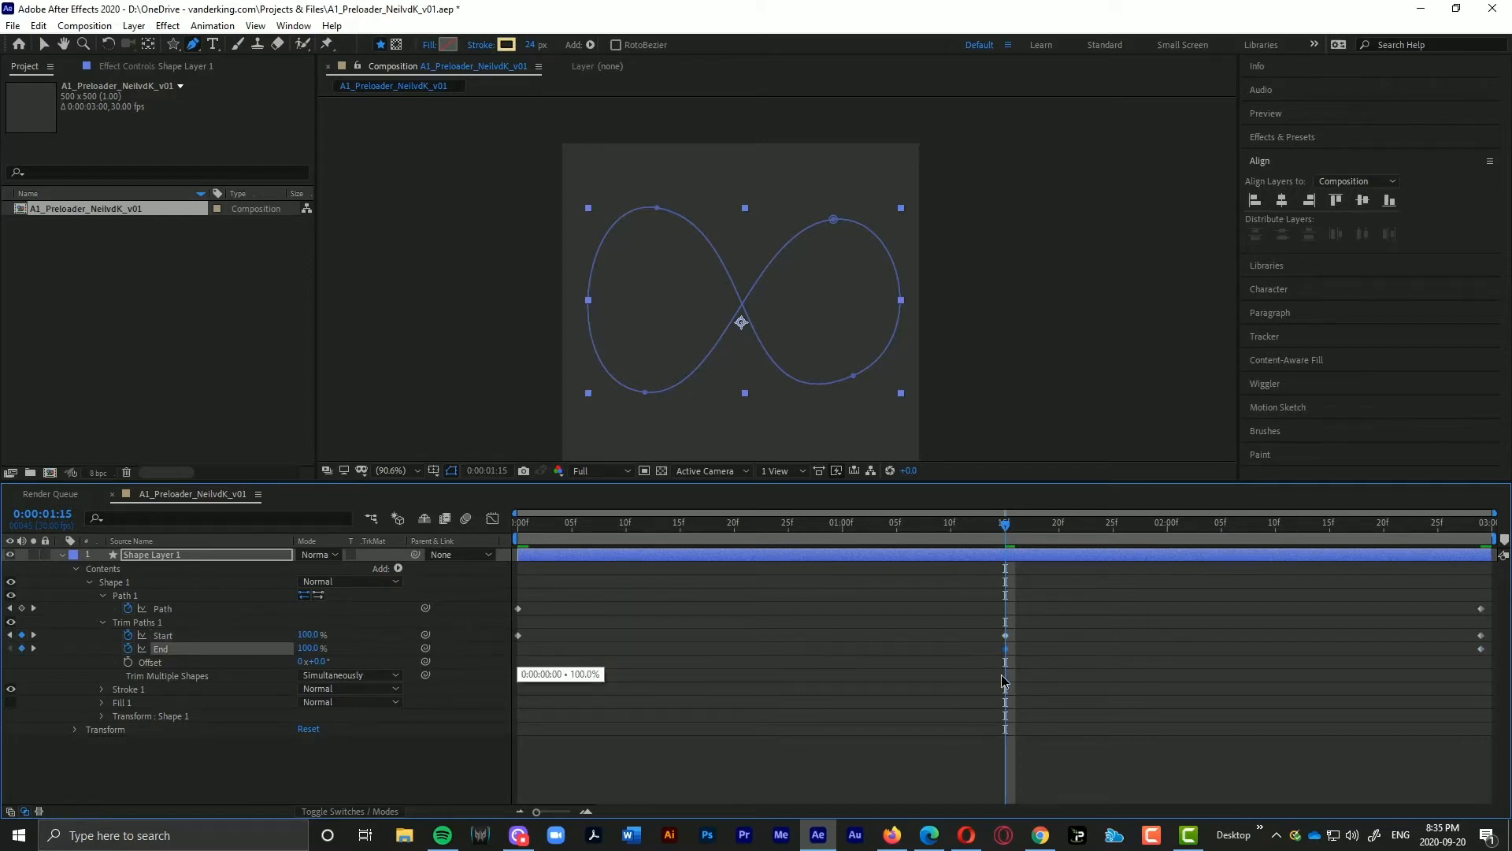
left_click_drag(1004, 679, 1005, 677)
mouse_move(1005, 524)
left_mouse_down()
mouse_move(595, 526)
mouse_move(1080, 527)
mouse_move(1181, 544)
mouse_move(1486, 526)
mouse_move(844, 520)
mouse_move(1005, 526)
left_mouse_up()
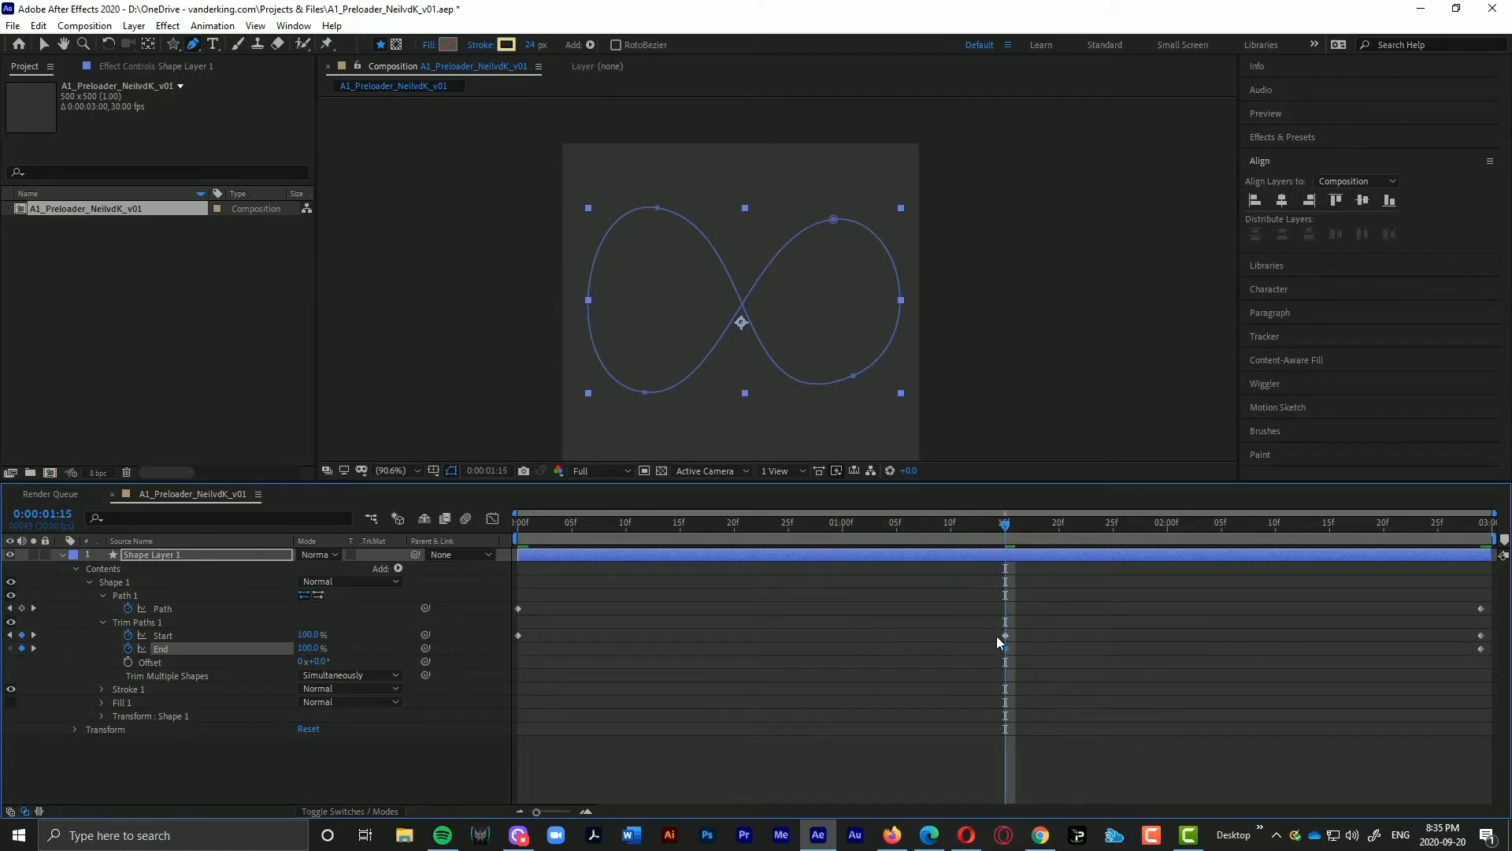
Step: Set the Trim Paths Start and End values both to 0% at 0:00:01:16
left_click_drag(1005, 526, 1015, 526)
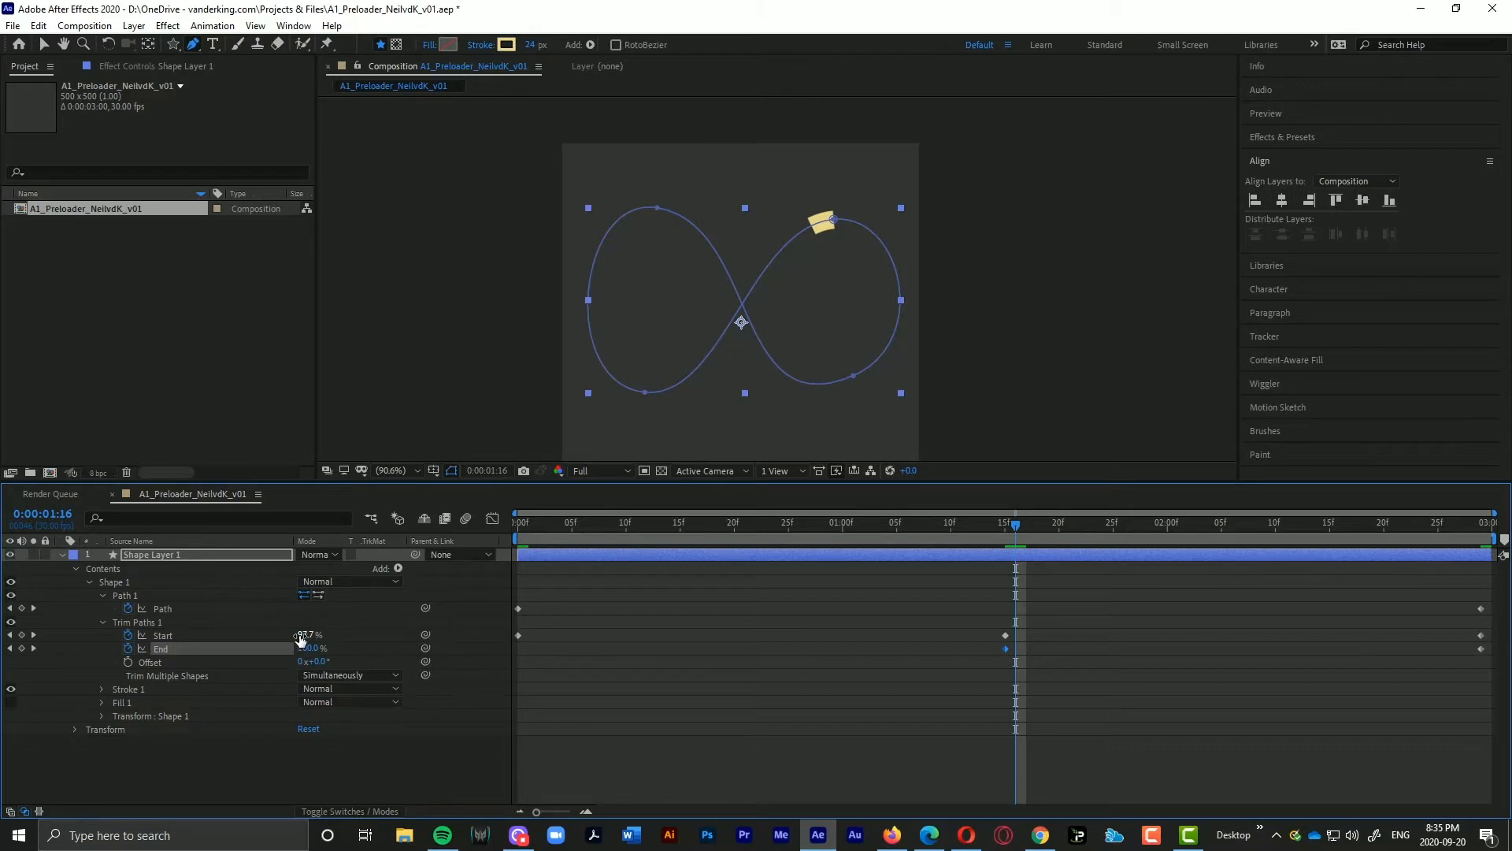
left_click(300, 633)
type("0")
left_click(307, 647)
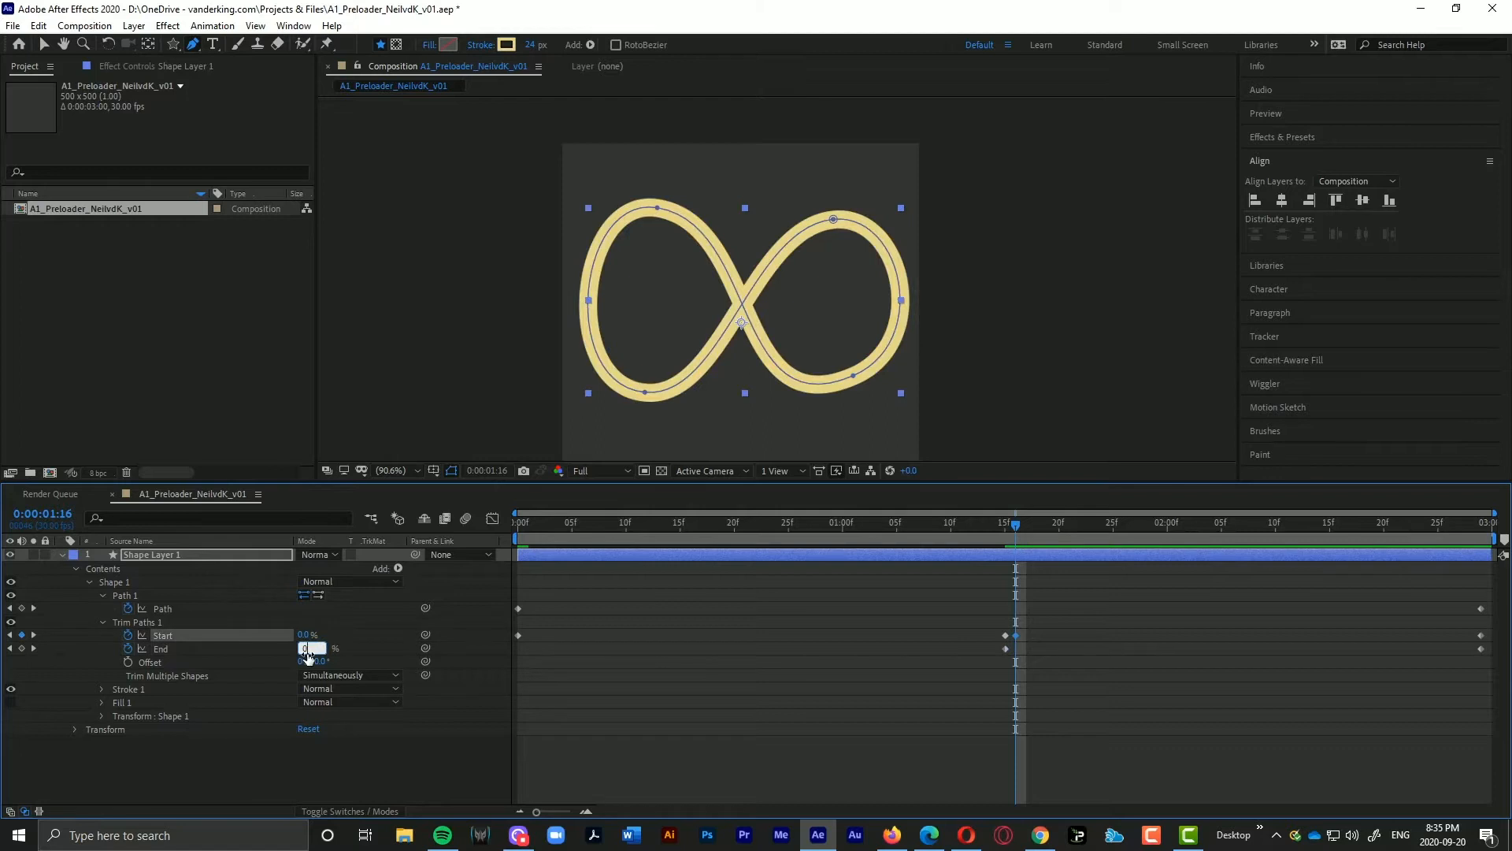
type("0")
key("Return")
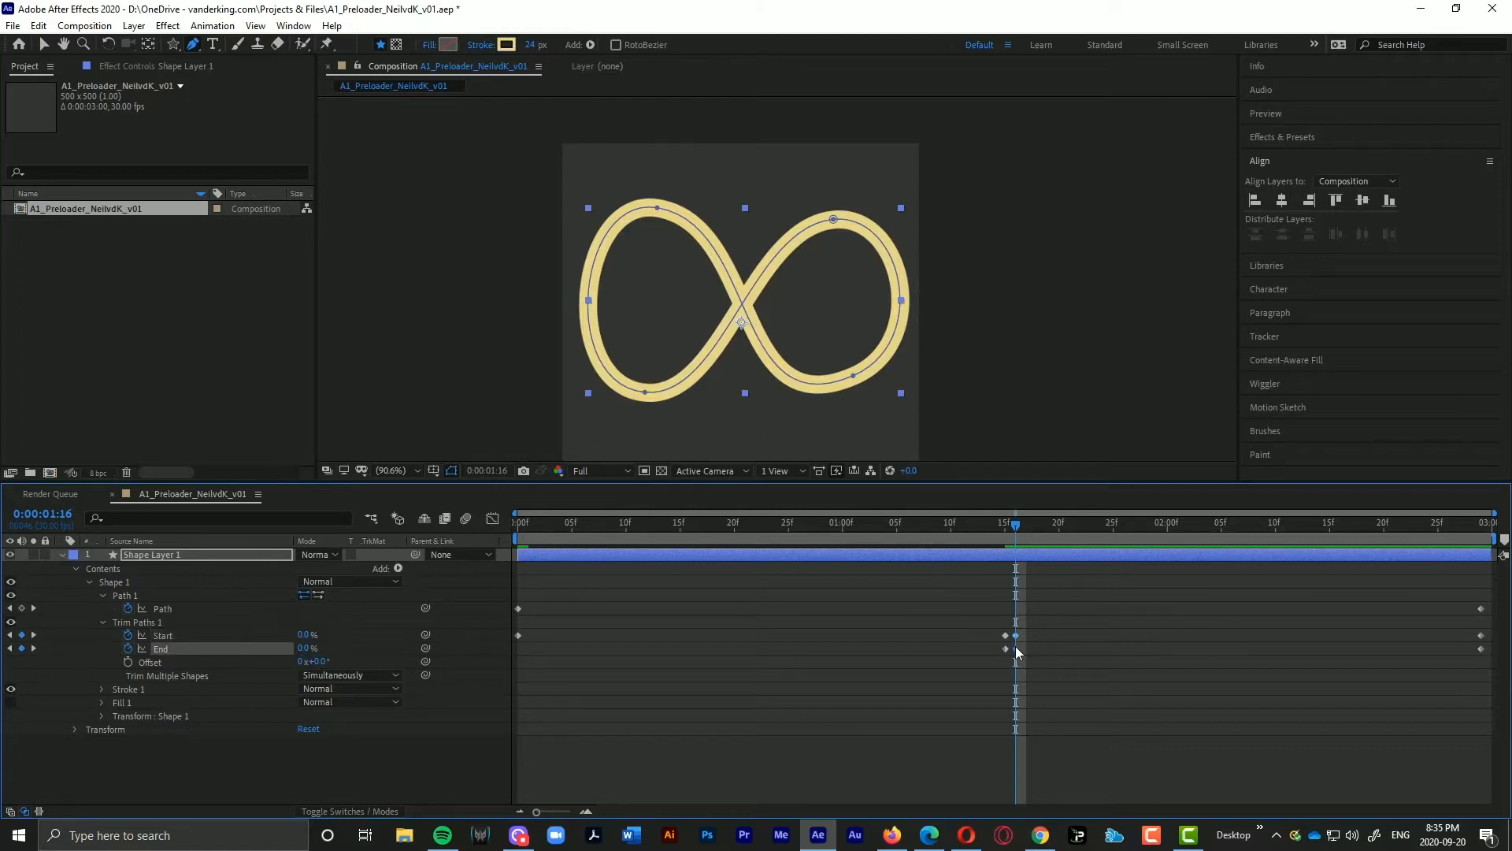
Step: Set the Trim Paths End value to 2% at 0:00:01:16 and preview the transition around the neighbouring frames
mouse_move(1007, 526)
left_mouse_down()
mouse_move(984, 528)
mouse_move(1012, 537)
left_mouse_up()
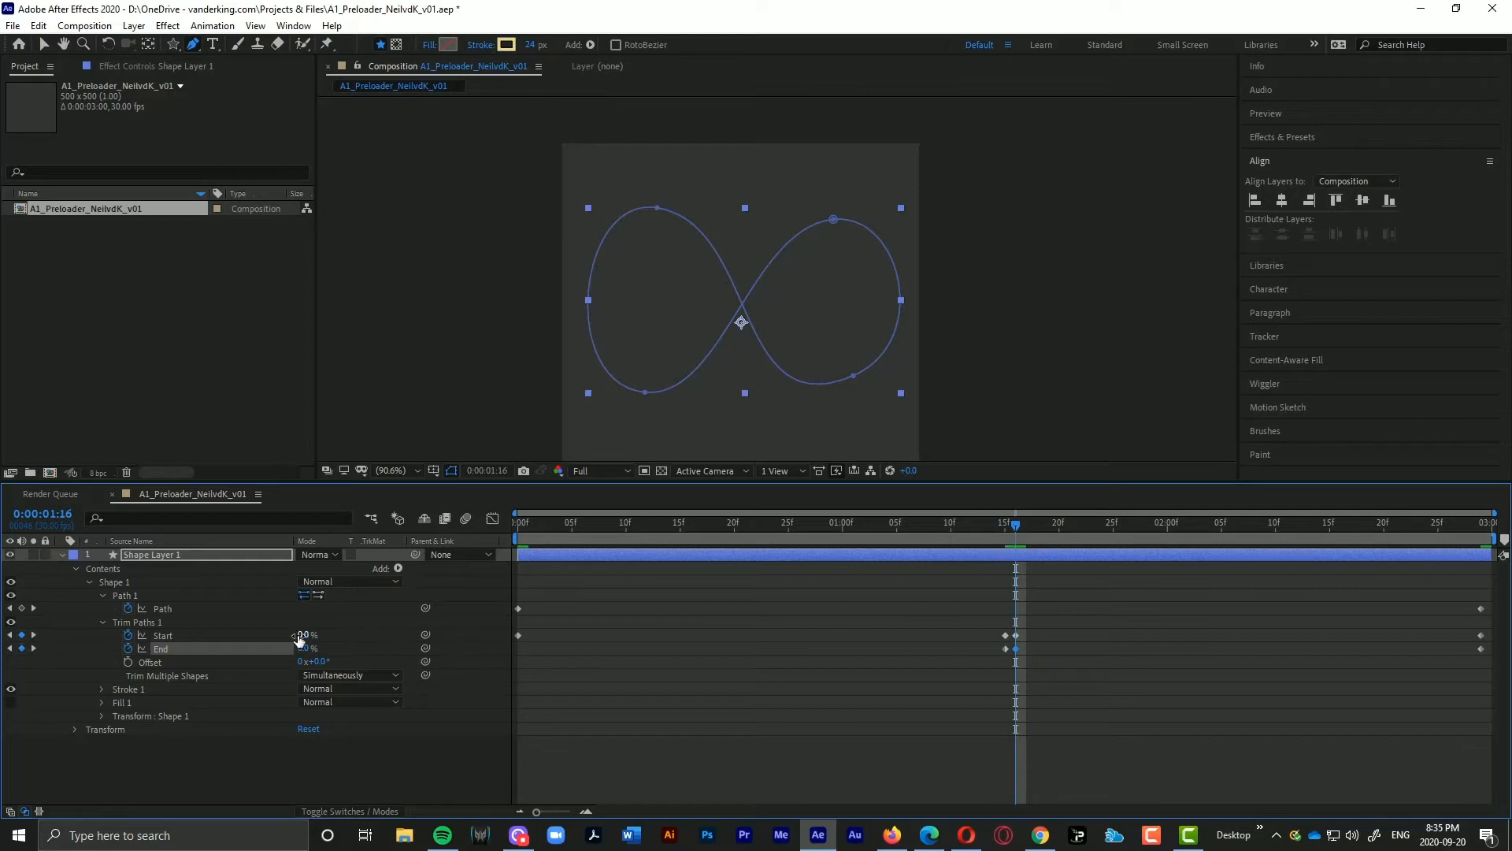
left_click_drag(301, 647, 303, 651)
key("Page_Up")
key("Page_Up")
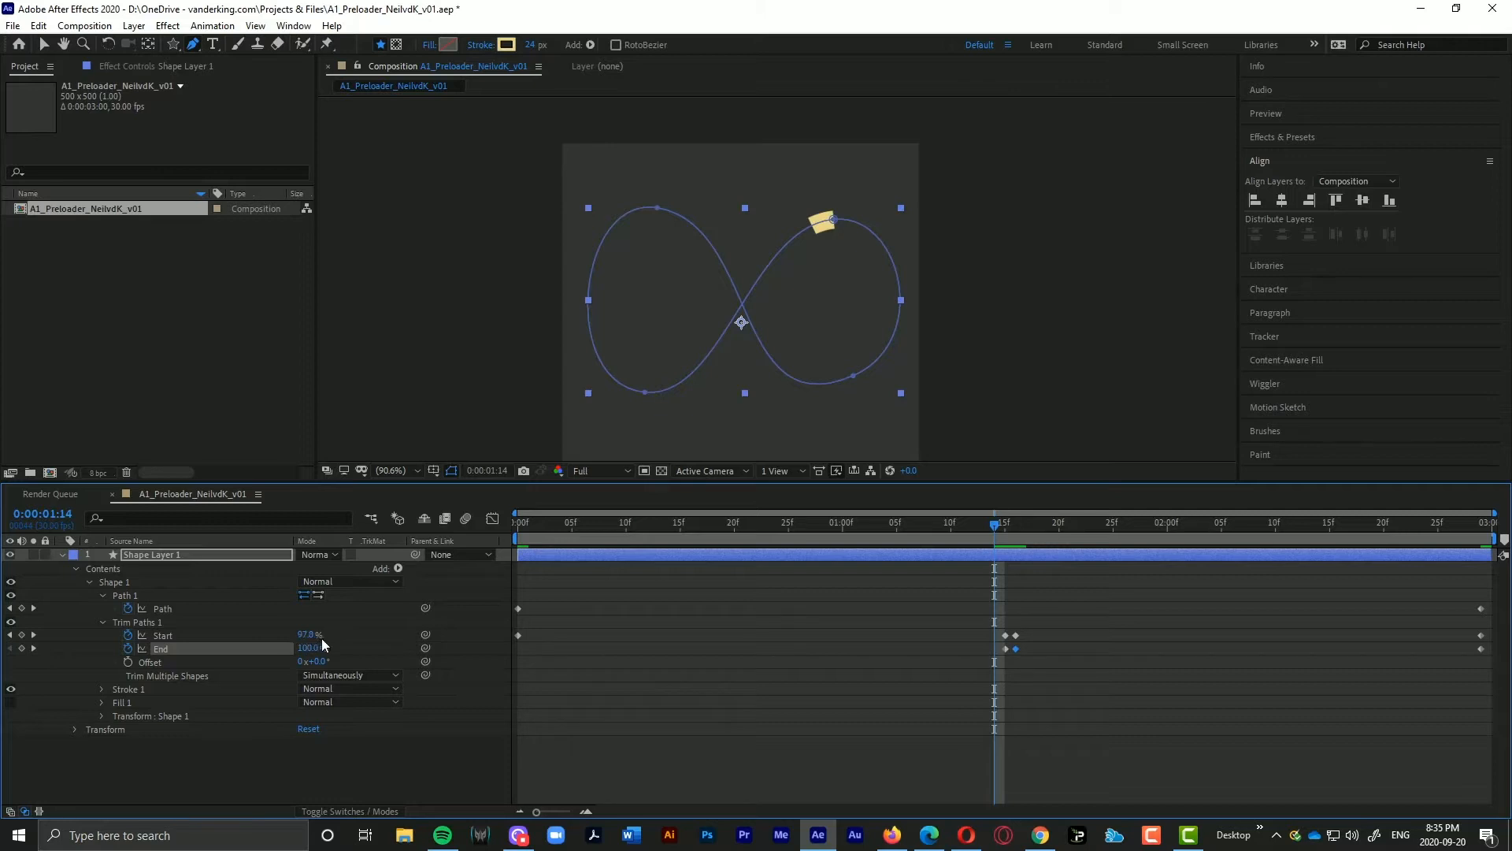
key("Page_Down")
key("Page_Down")
mouse_move(1015, 528)
left_mouse_down()
mouse_move(983, 527)
mouse_move(1046, 529)
mouse_move(961, 539)
mouse_move(1017, 545)
left_mouse_up()
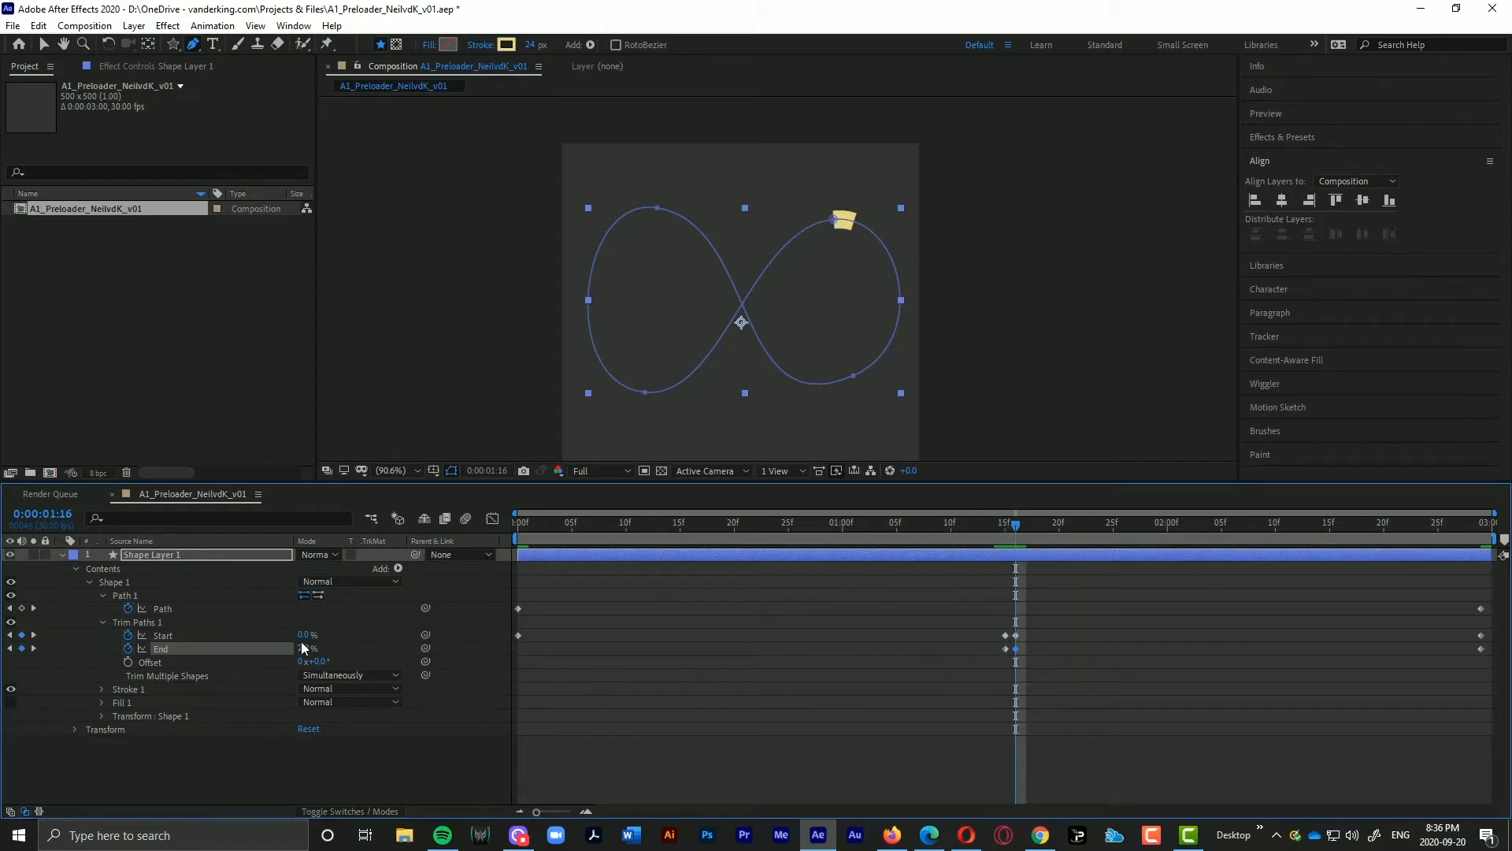
left_click_drag(301, 635, 297, 635)
key("space")
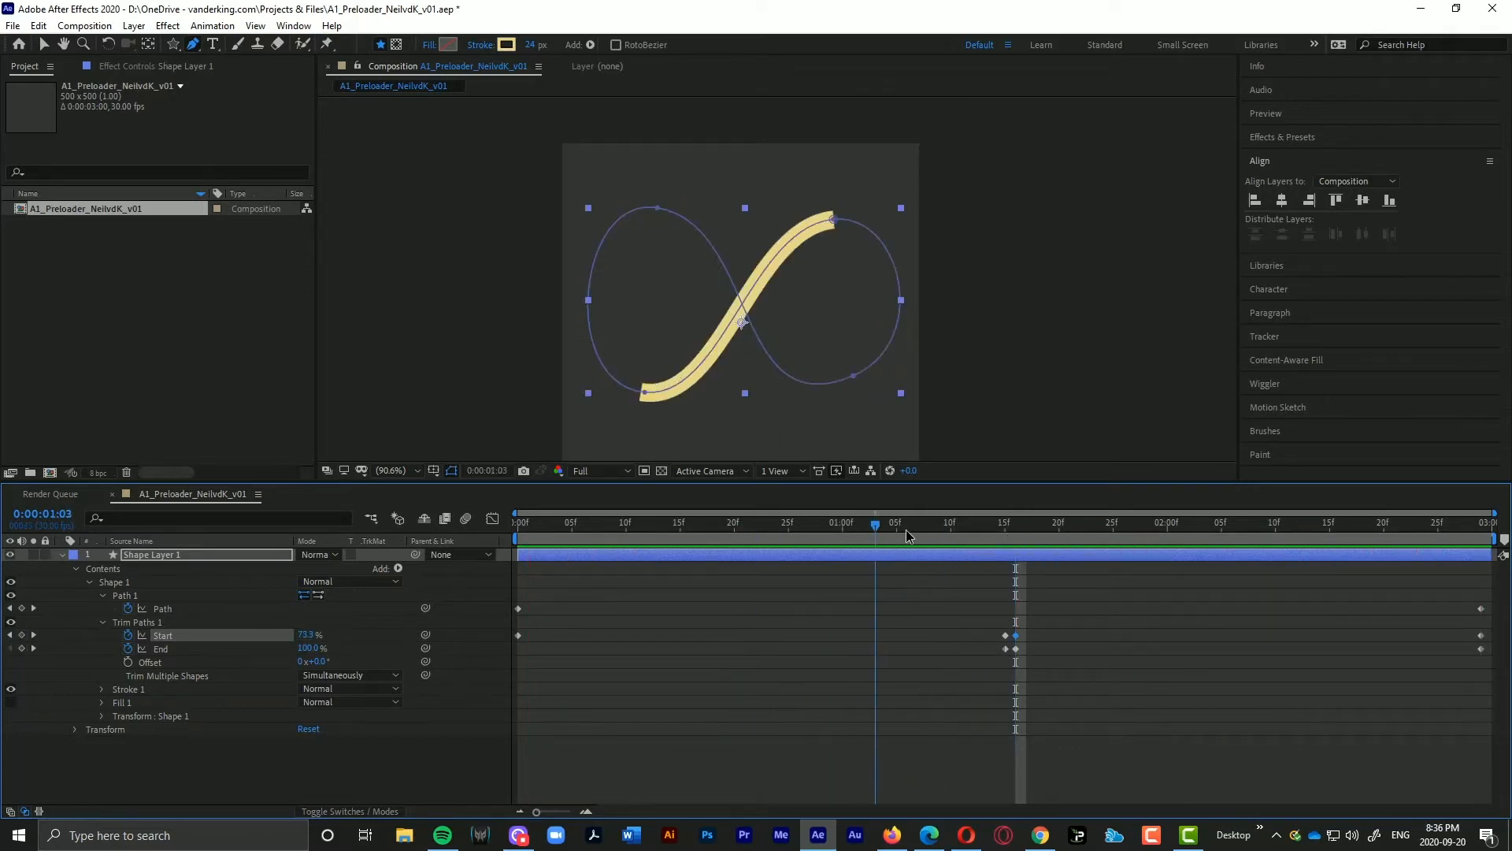
left_click(1004, 540)
left_click_drag(1002, 537, 1016, 526)
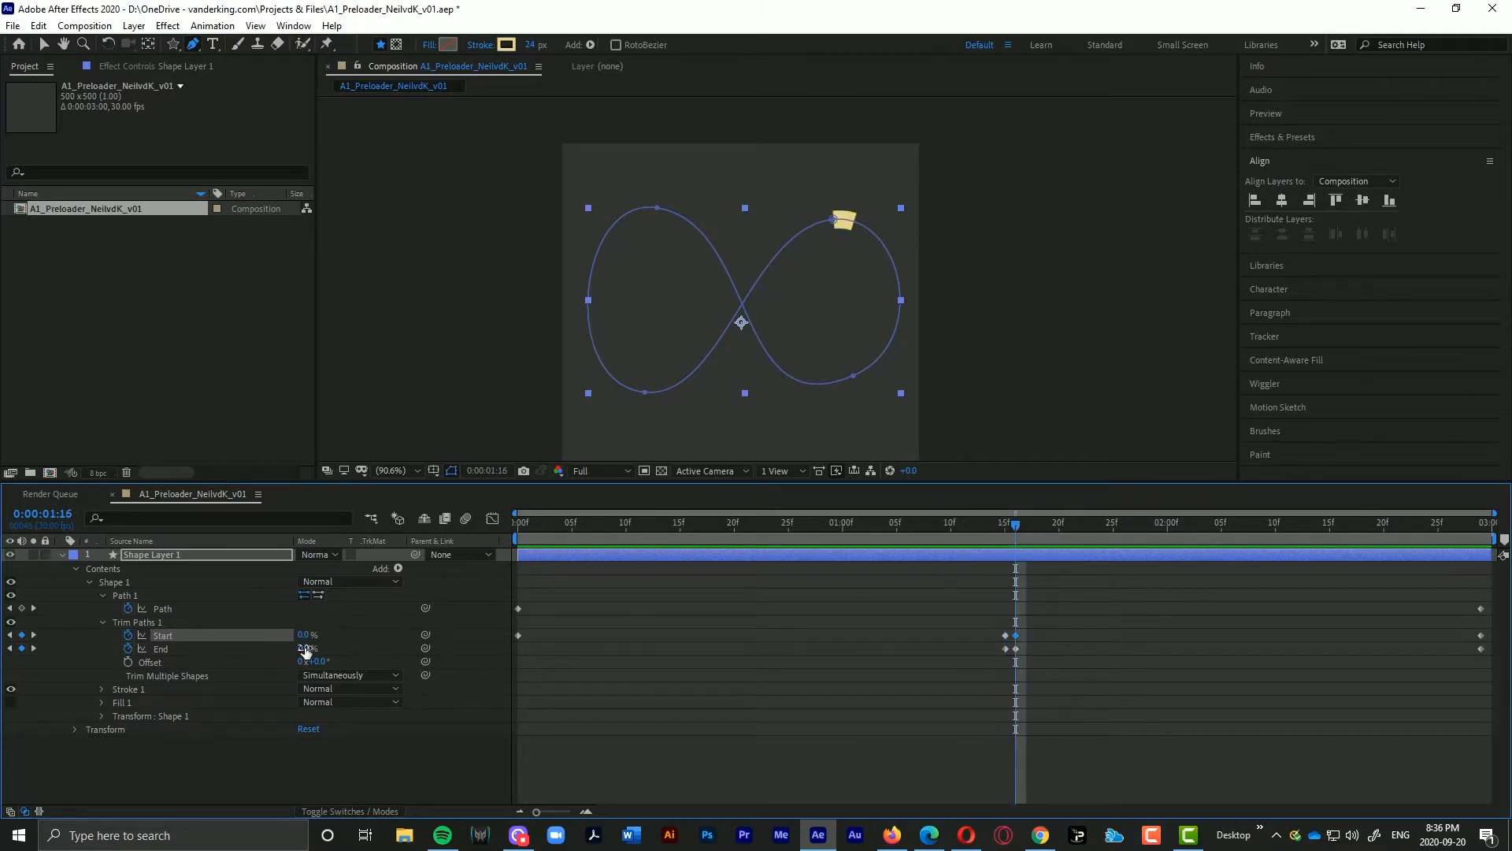
Step: Try a Trim Paths End value of 99% at 0:00:01:15, preview it, and restore the value to 100%
left_click_drag(1016, 532, 1004, 534)
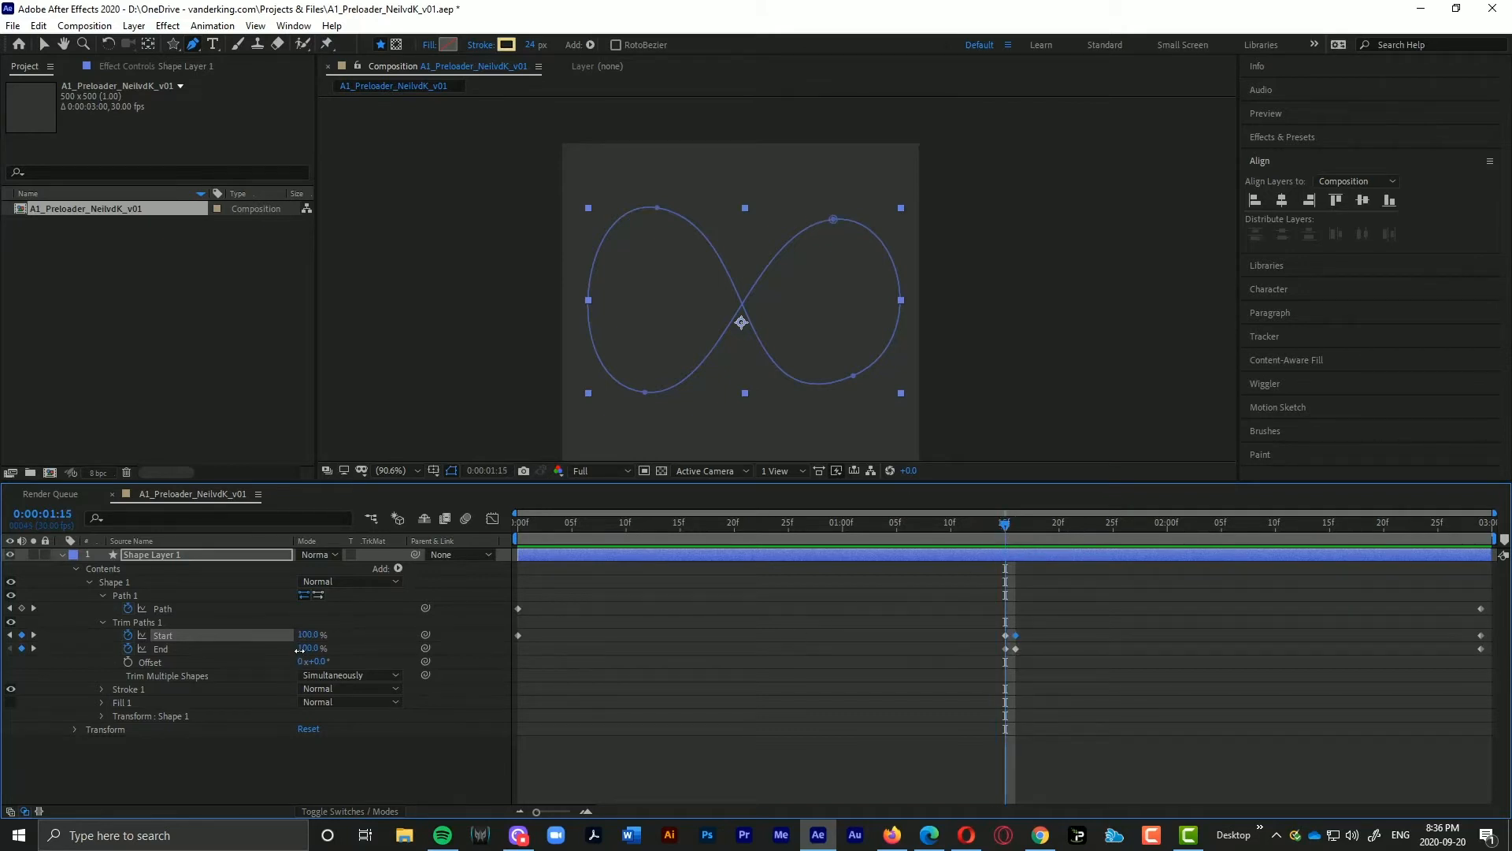
left_click_drag(306, 647, 311, 649)
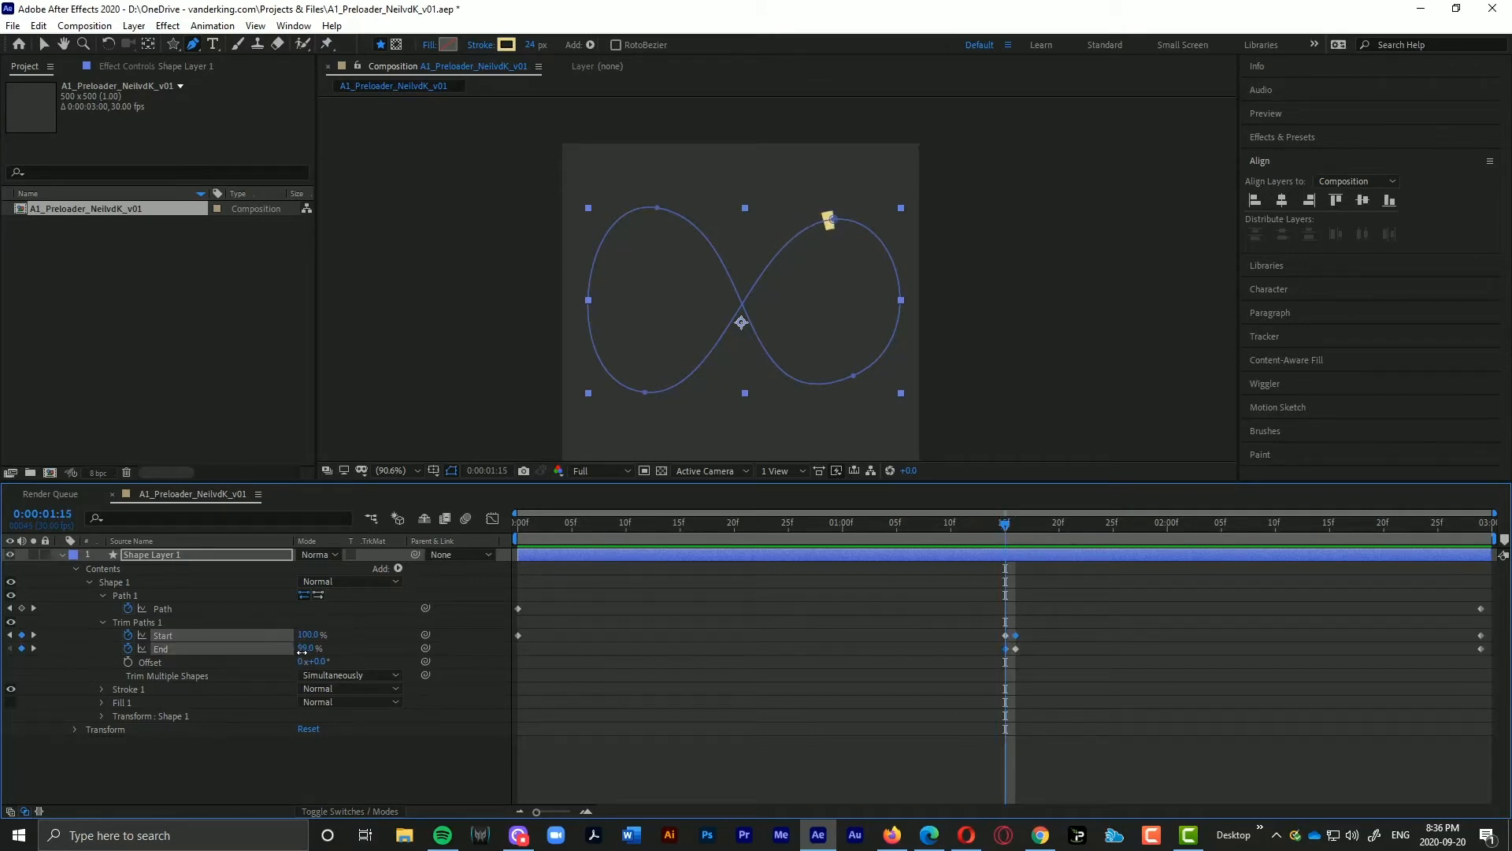
mouse_move(1006, 525)
left_mouse_down()
mouse_move(1030, 527)
mouse_move(898, 524)
left_mouse_up()
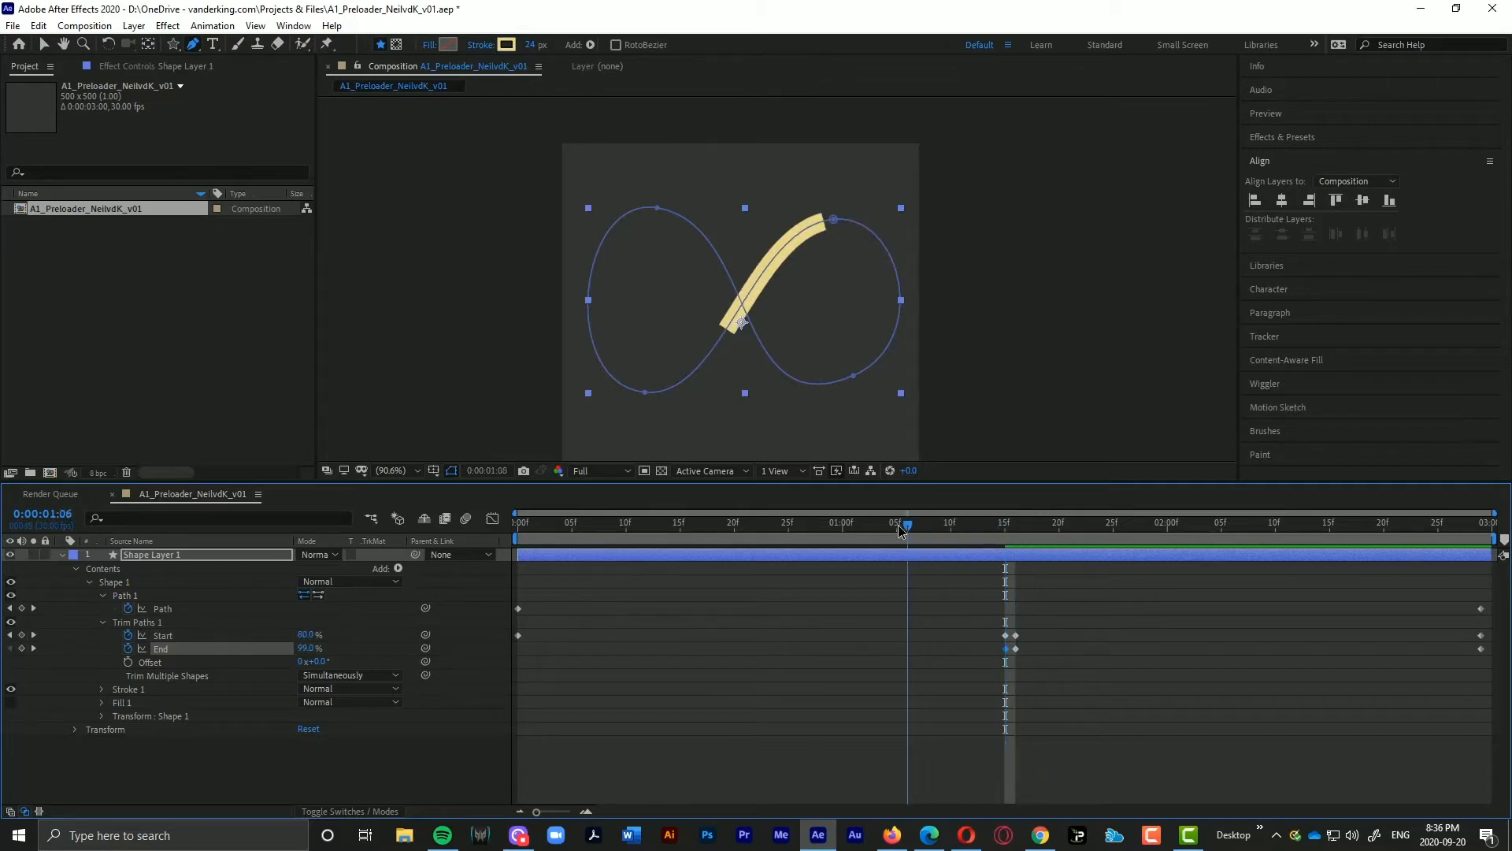
key("alt+space")
left_click(908, 522)
key("space")
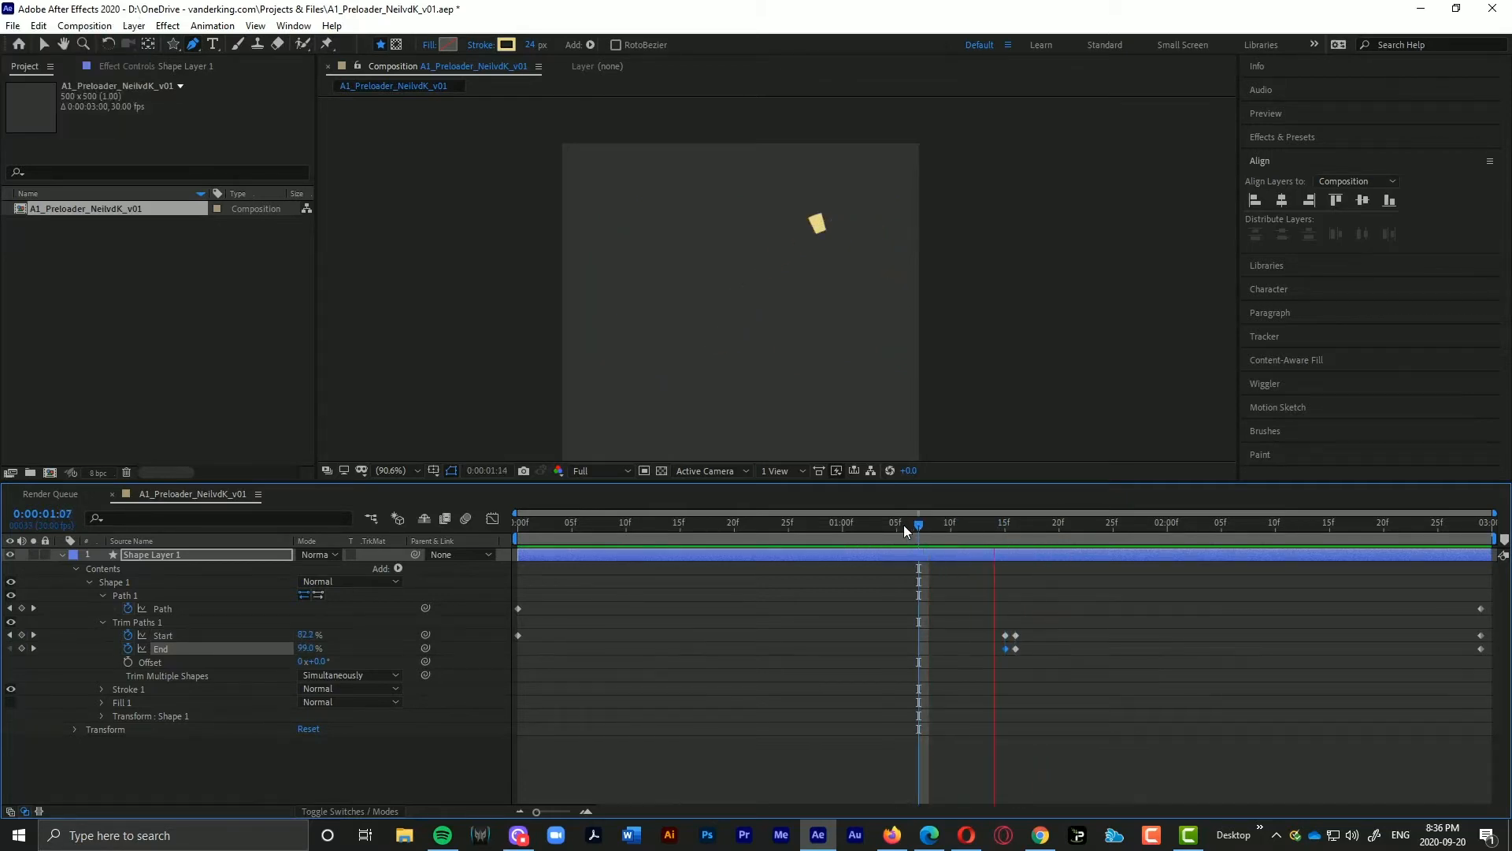
left_click(949, 537)
mouse_move(948, 537)
left_mouse_down()
mouse_move(983, 523)
mouse_move(820, 524)
mouse_move(1005, 524)
left_mouse_up()
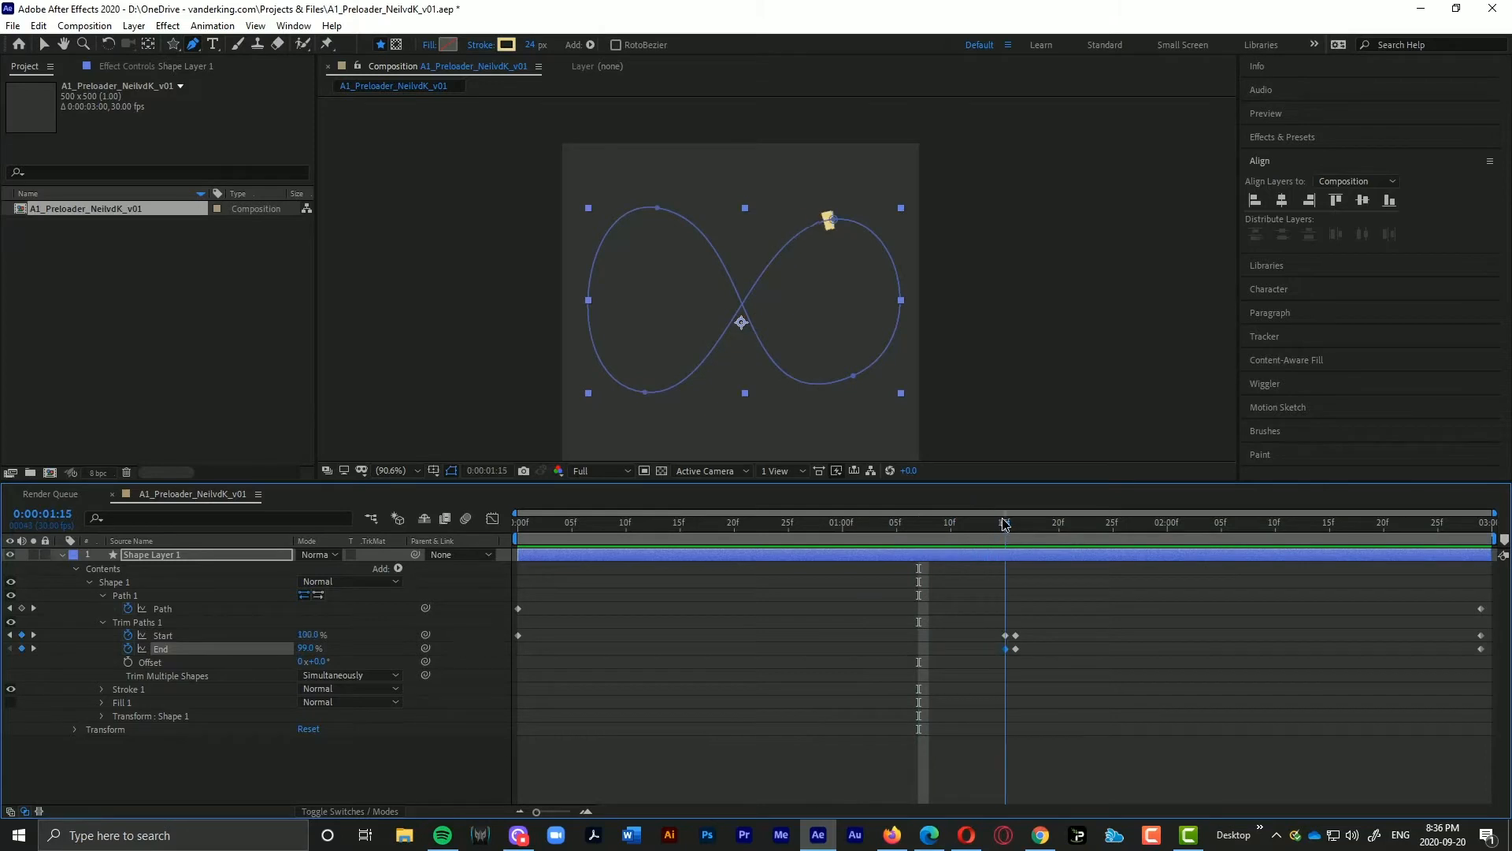
left_click_drag(304, 648, 314, 648)
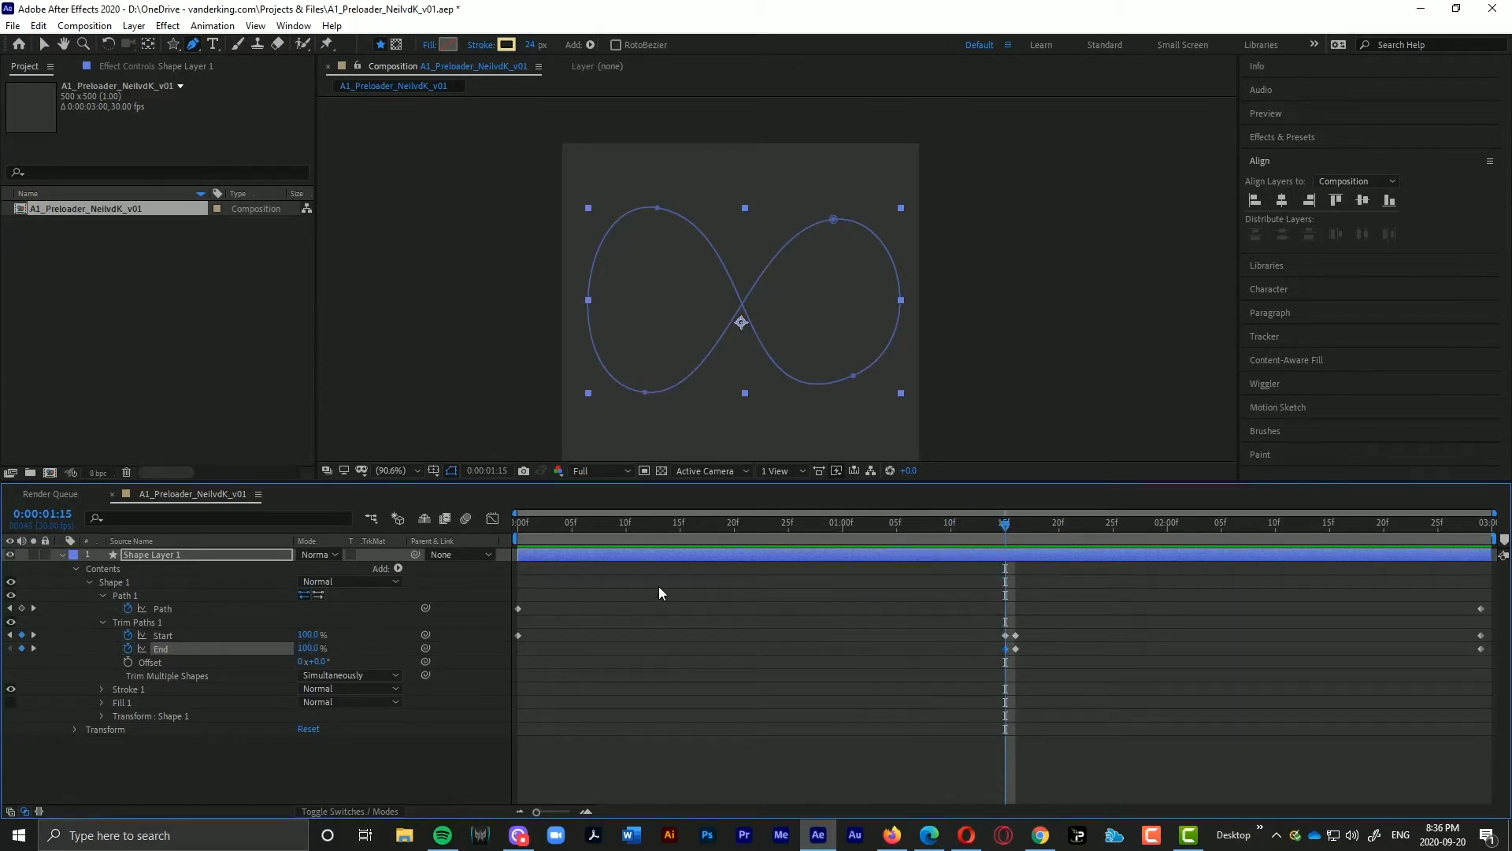
Step: Set the Line Cap of Stroke 1 to Round Cap and preview the rounded trim animation
mouse_move(995, 530)
left_mouse_down()
mouse_move(1048, 524)
mouse_move(951, 523)
mouse_move(1019, 533)
mouse_move(956, 526)
mouse_move(1015, 526)
mouse_move(994, 526)
left_mouse_up()
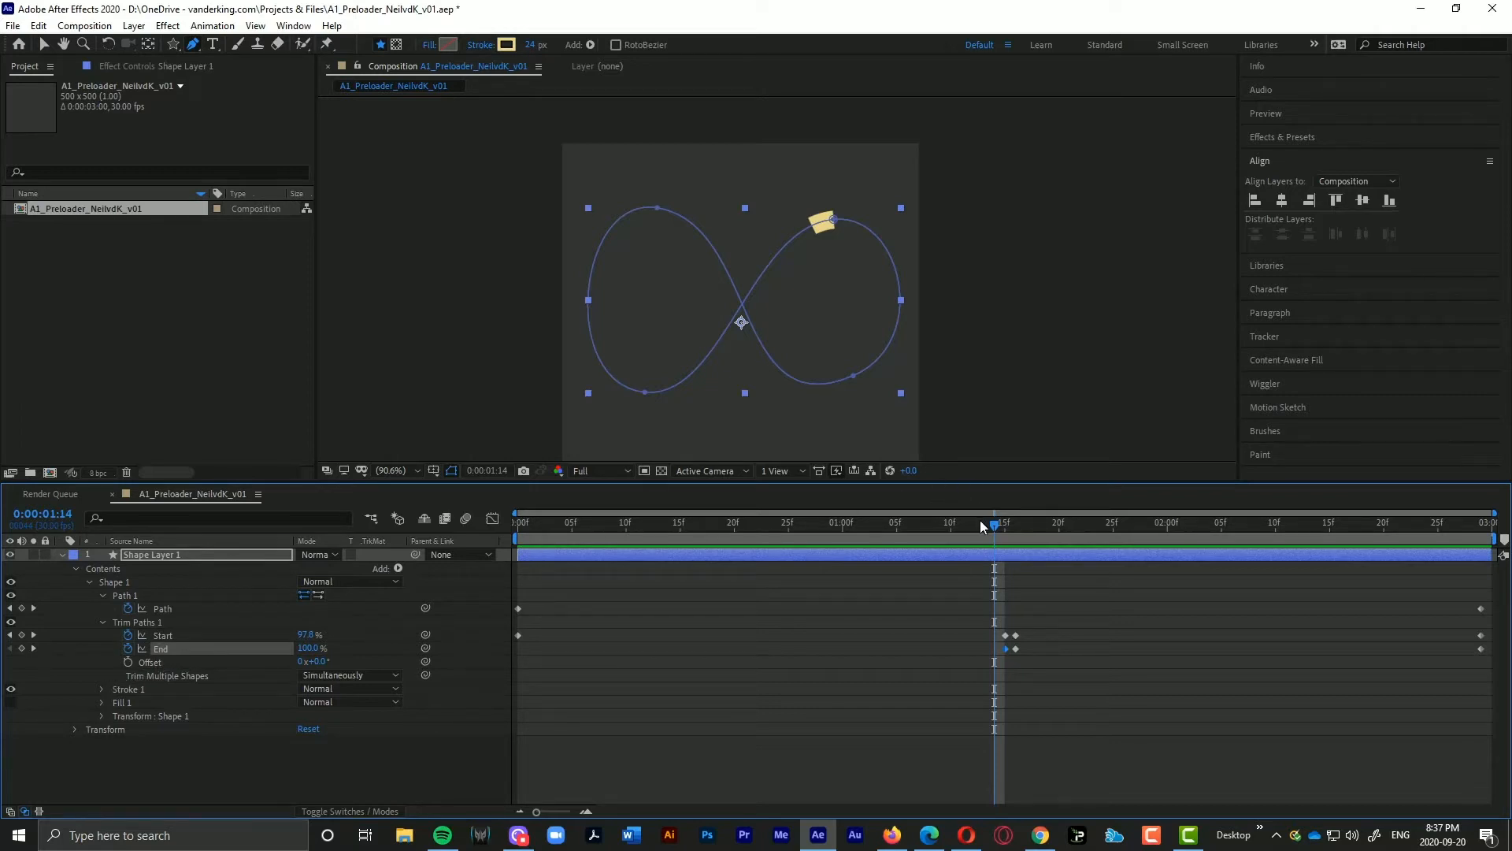
mouse_move(985, 526)
left_mouse_down()
mouse_move(952, 525)
mouse_move(968, 513)
left_mouse_up()
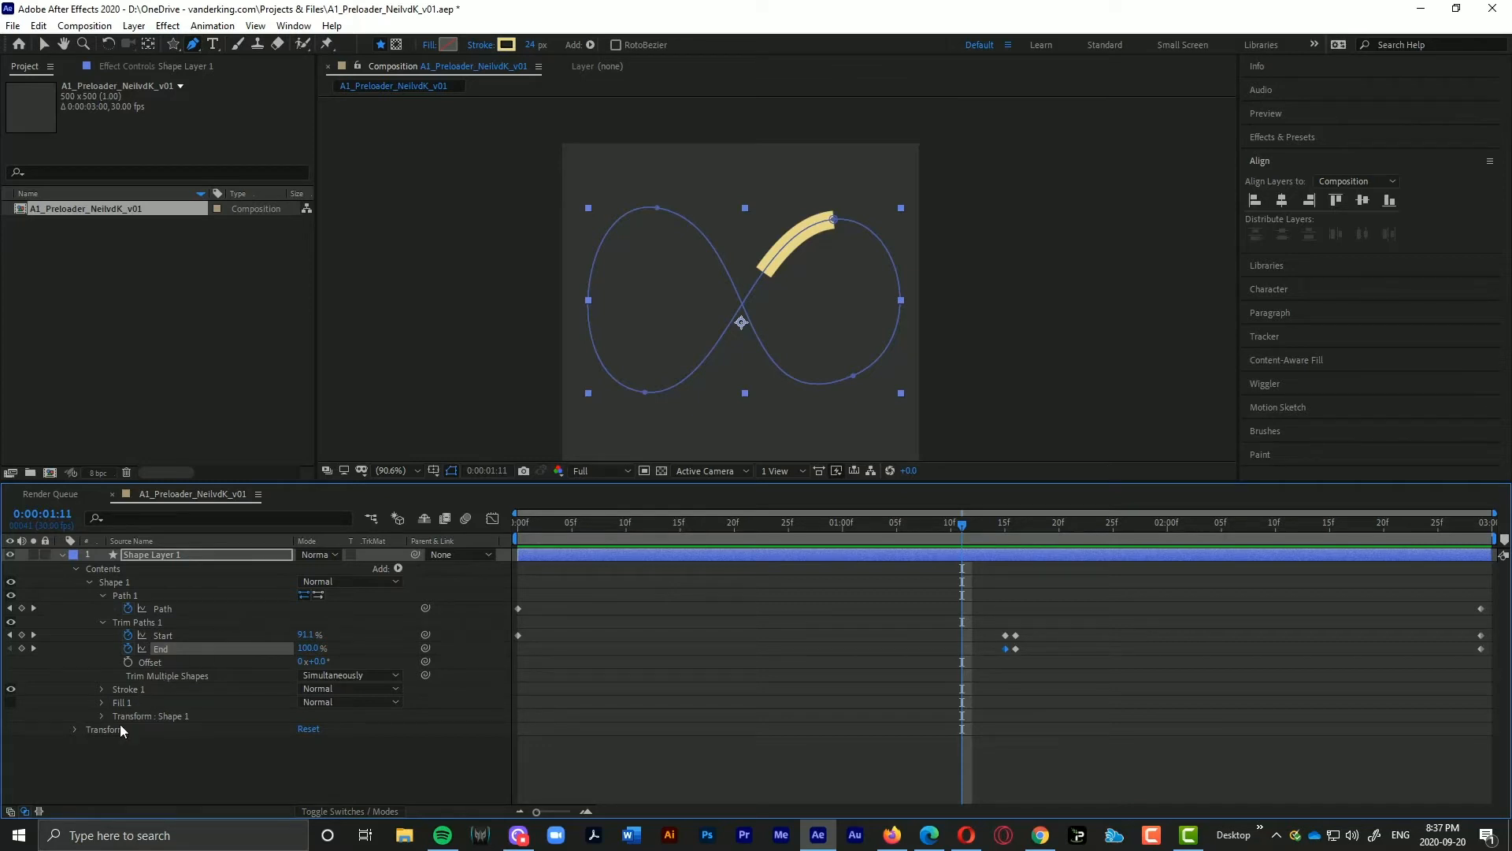
left_click(126, 691)
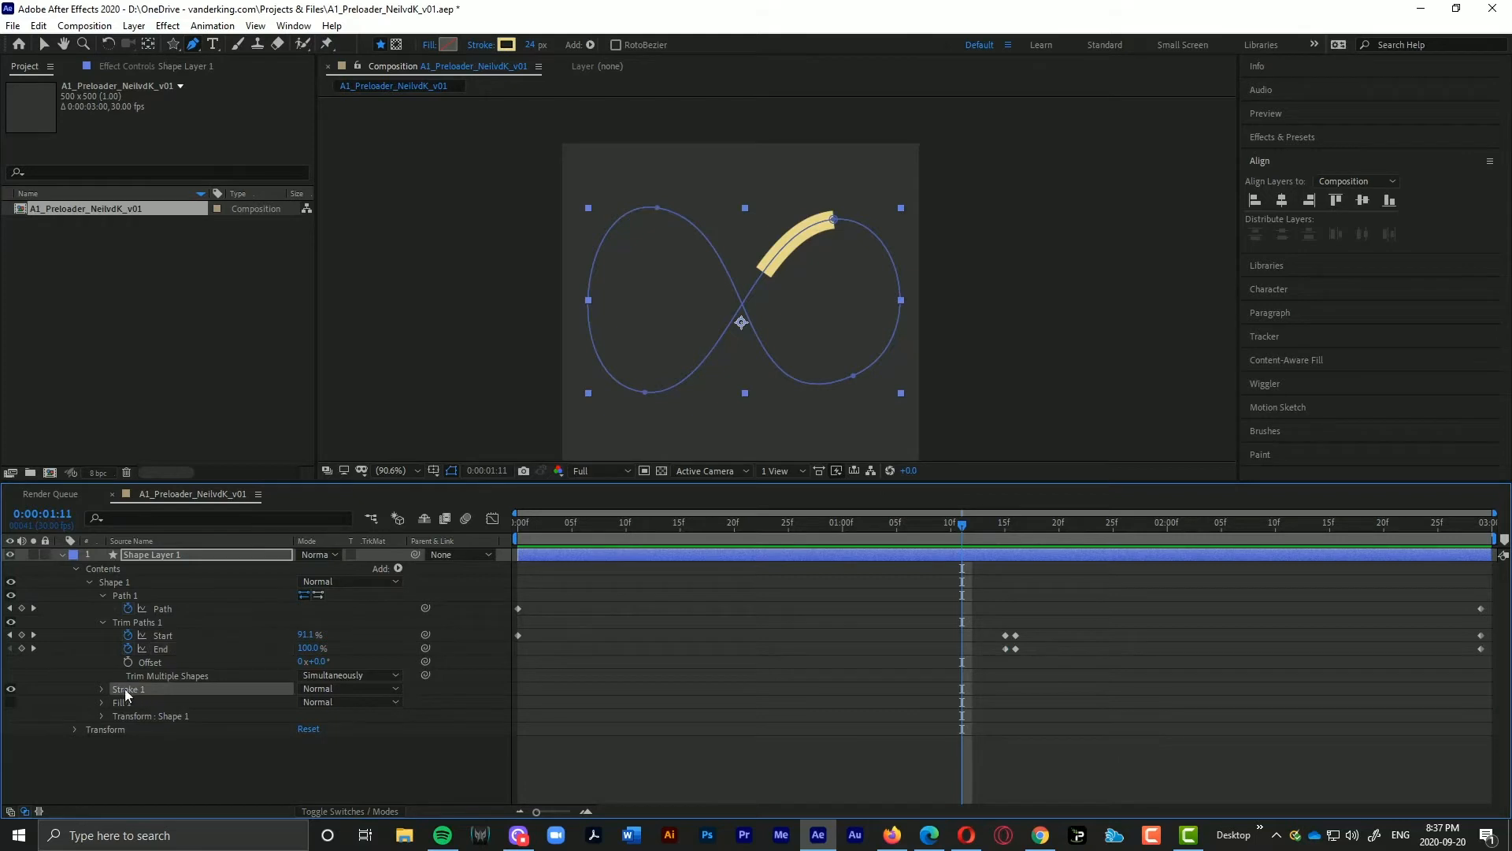
left_click(101, 689)
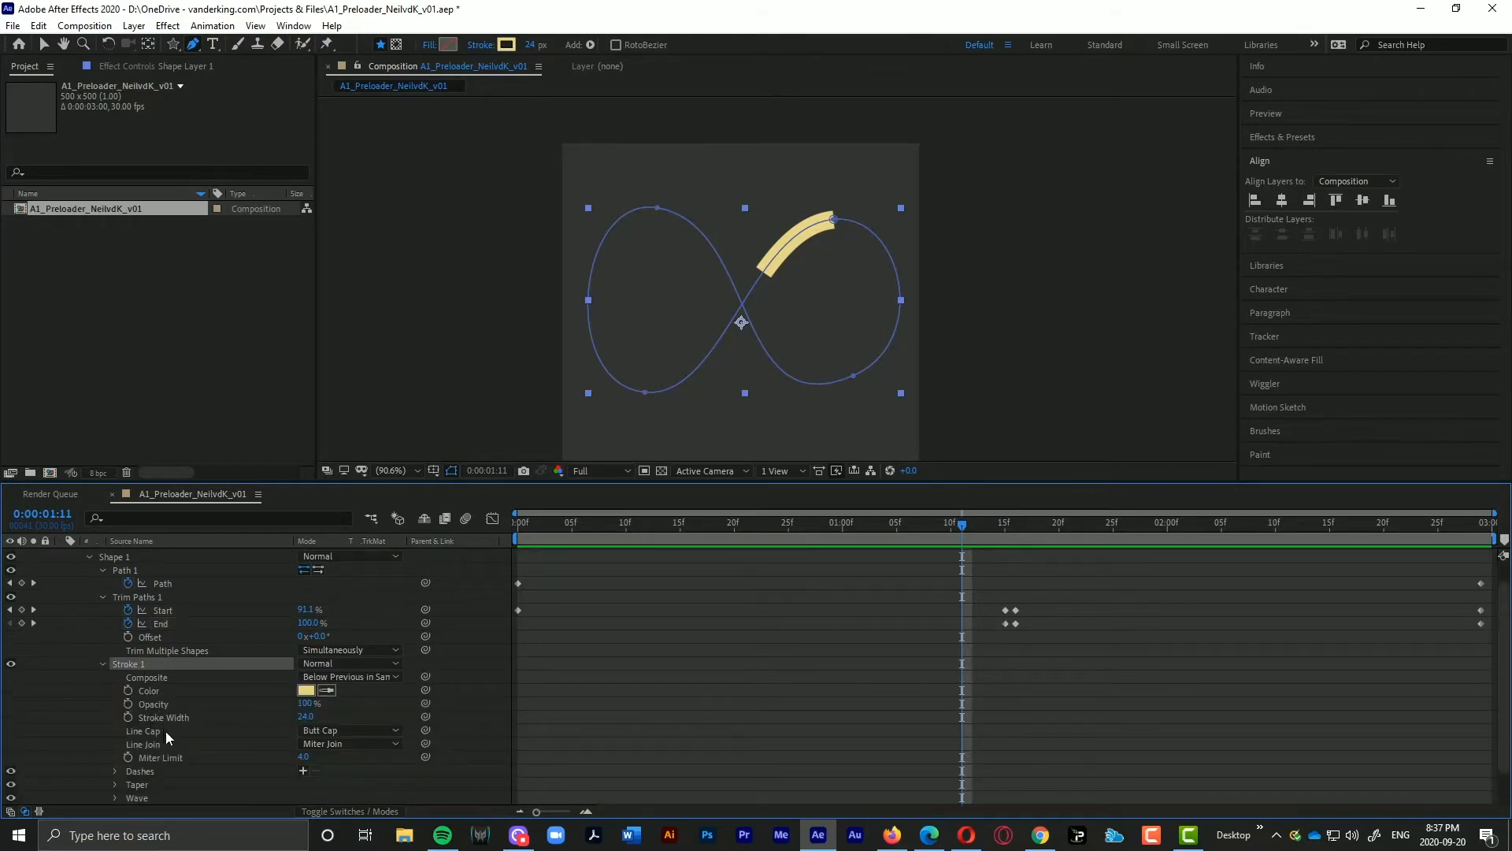
left_click(375, 734)
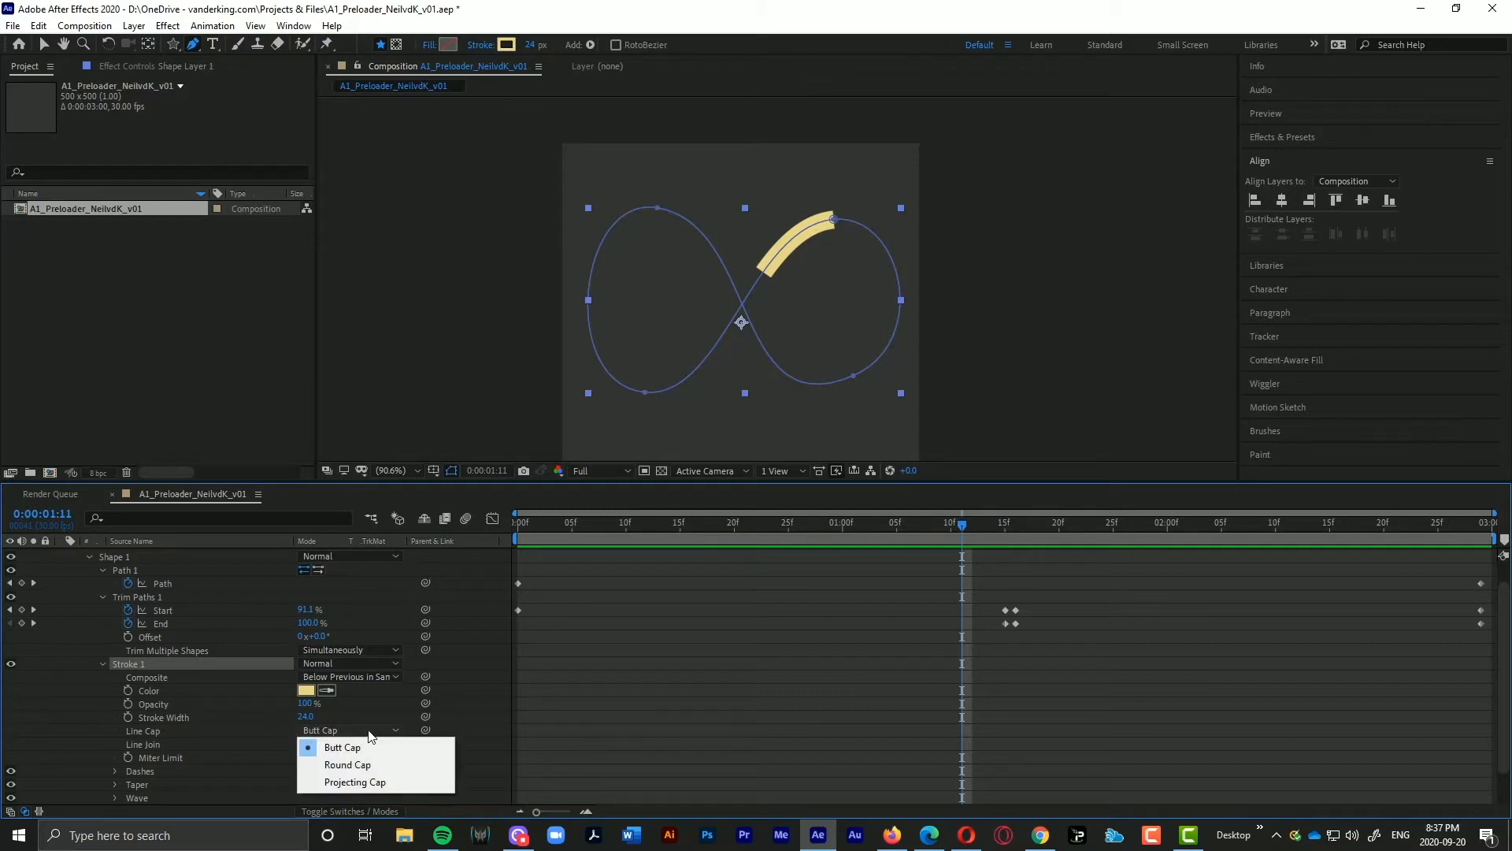
left_click(380, 764)
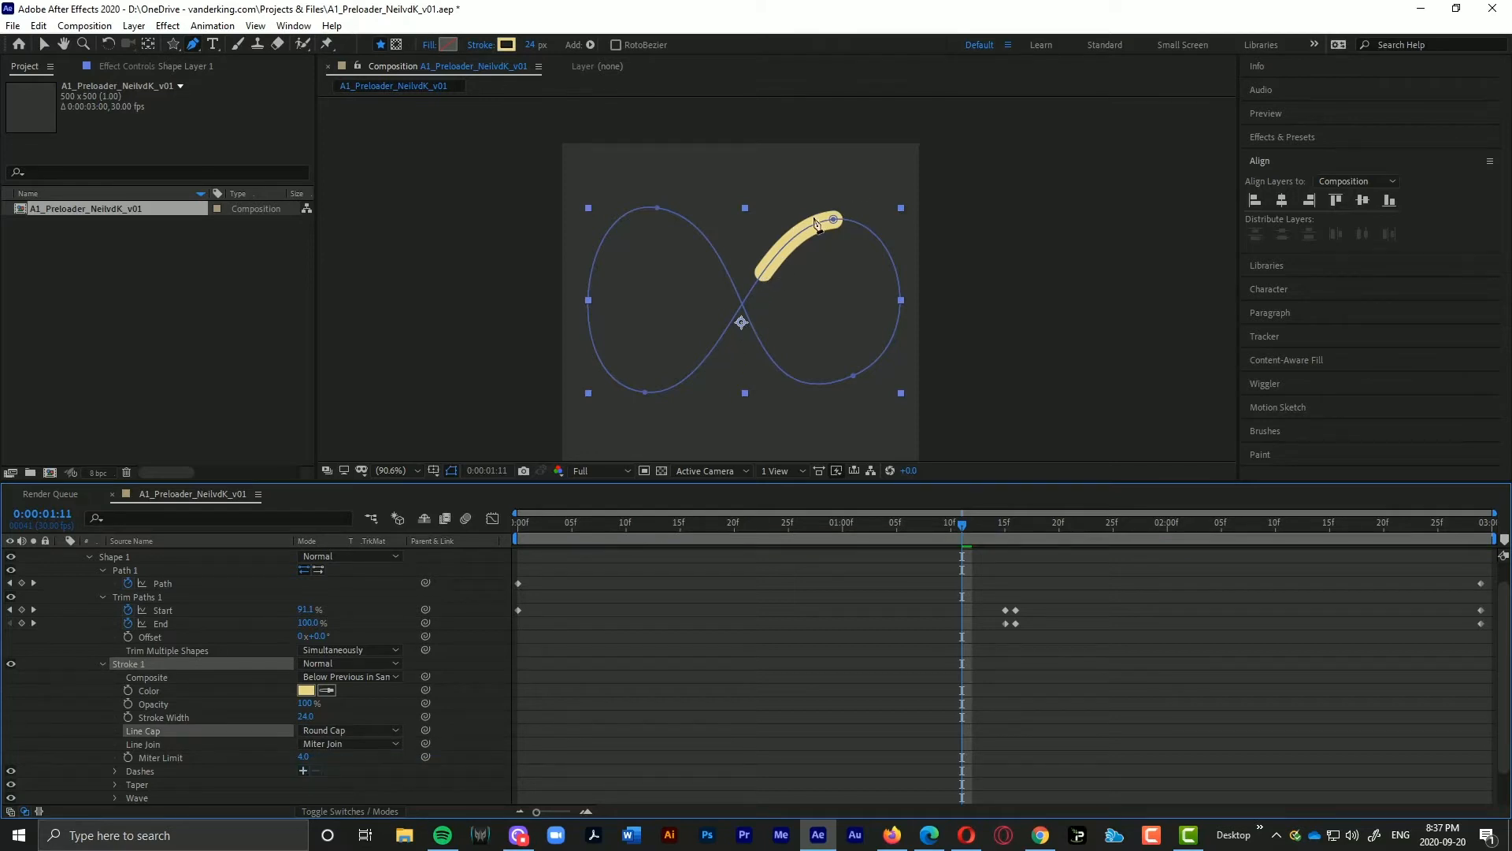
key("space")
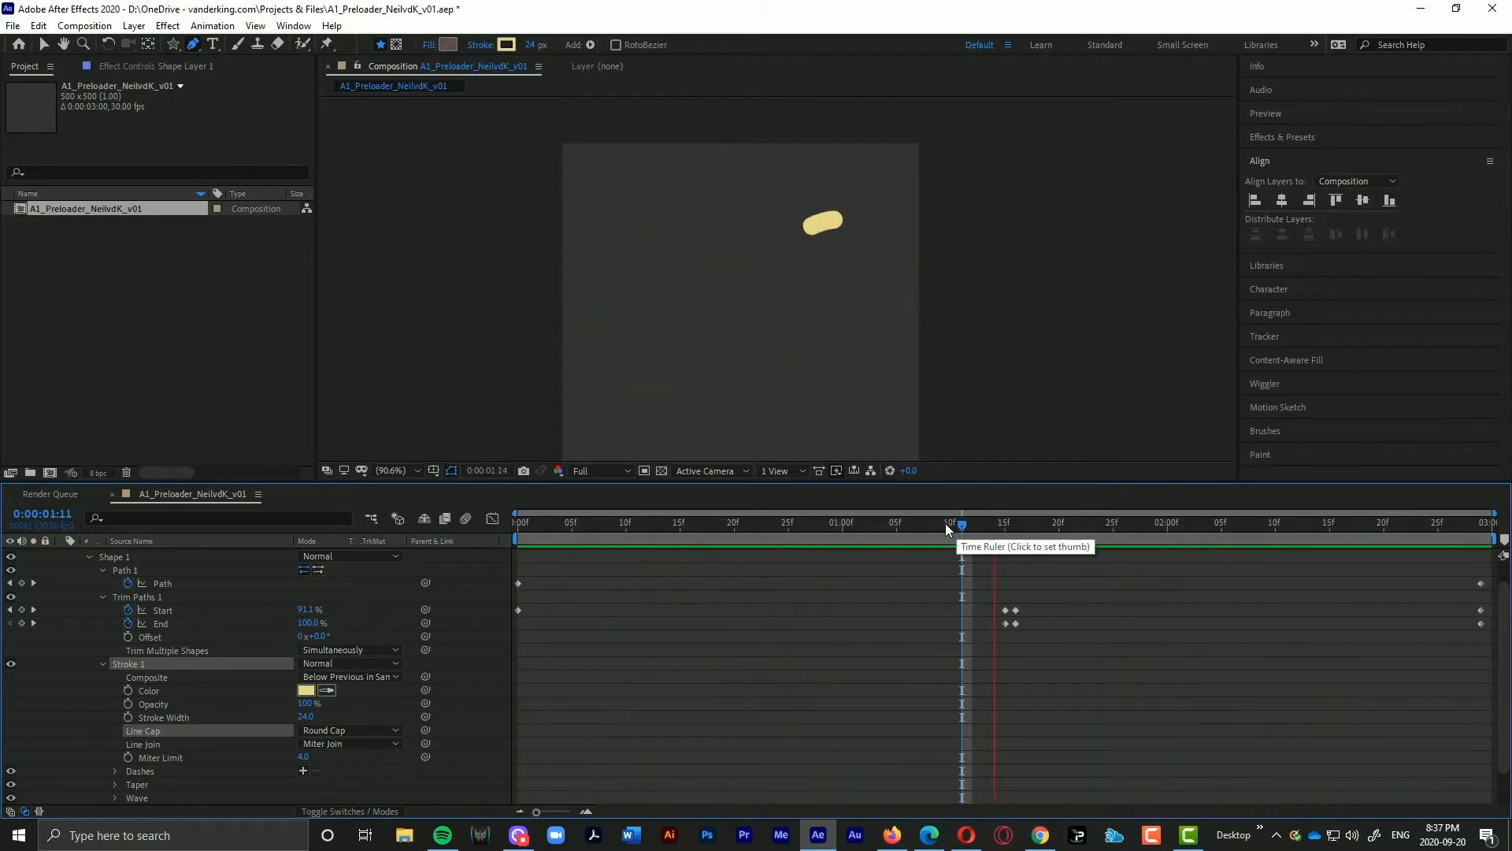
left_click_drag(947, 522, 875, 522)
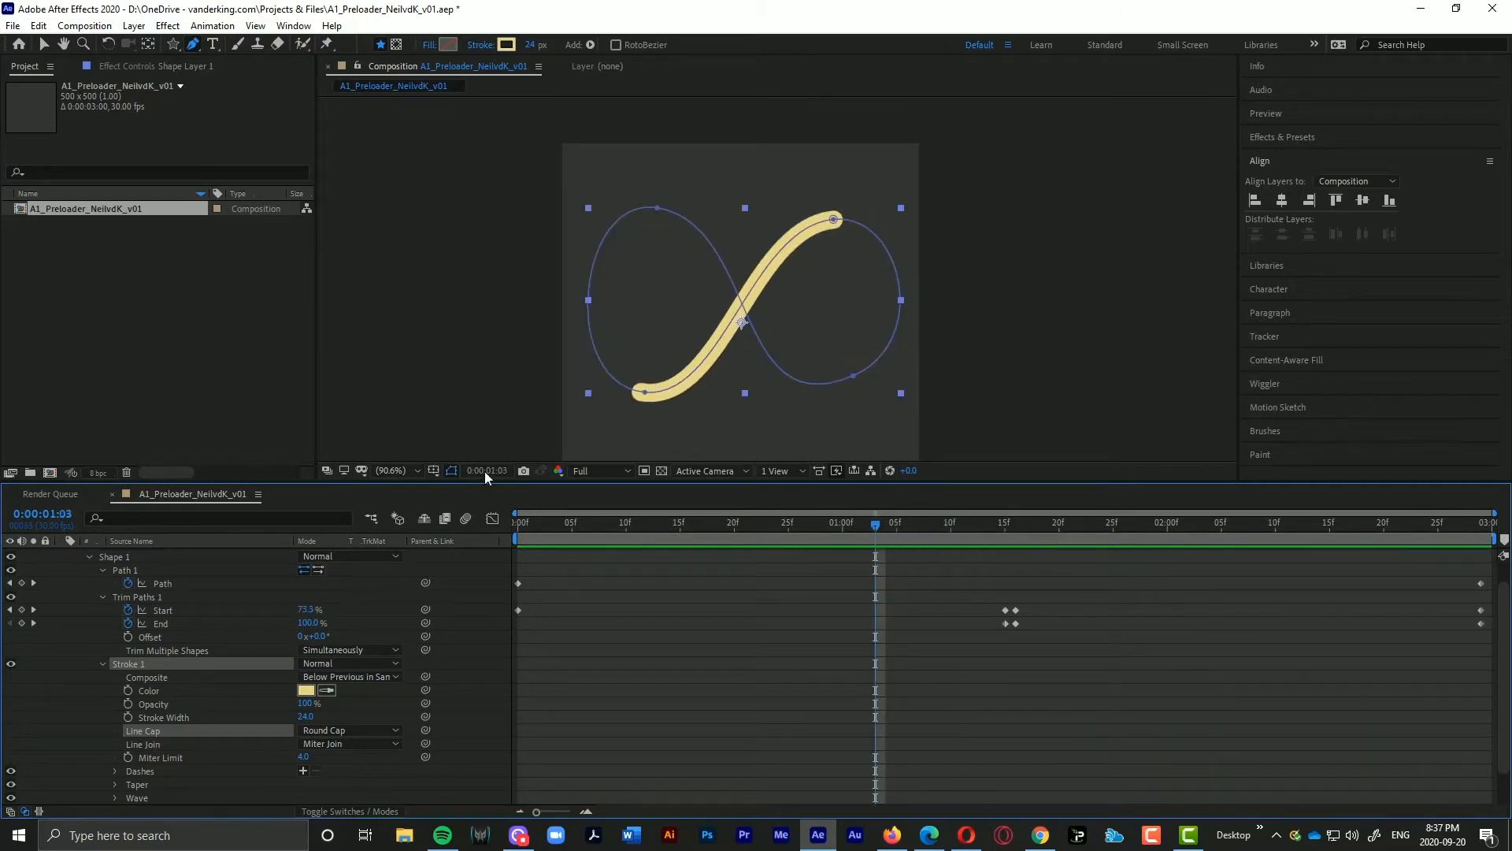
left_click(94, 556)
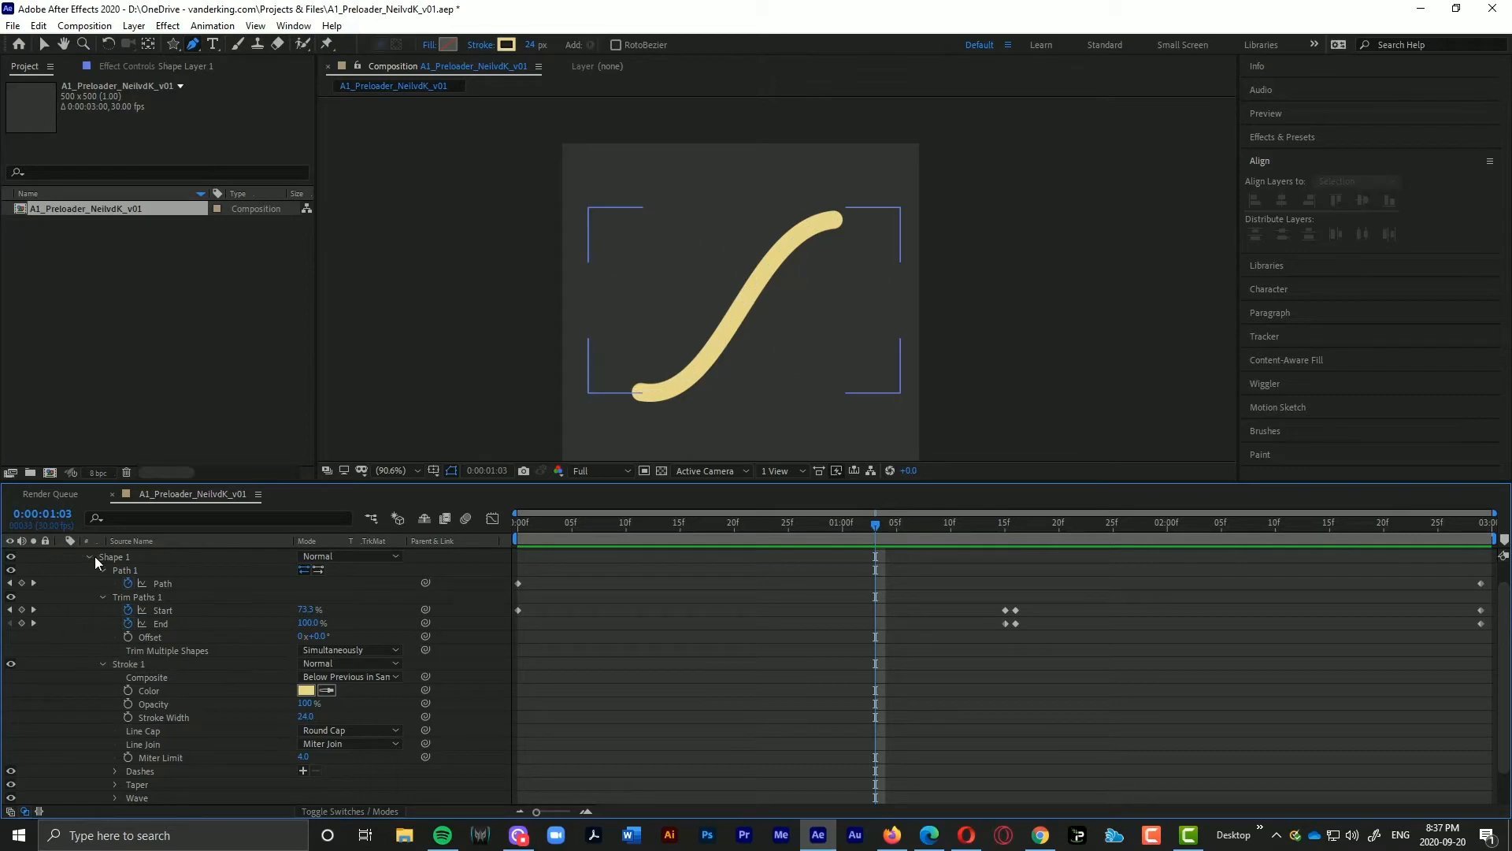
left_click(90, 556)
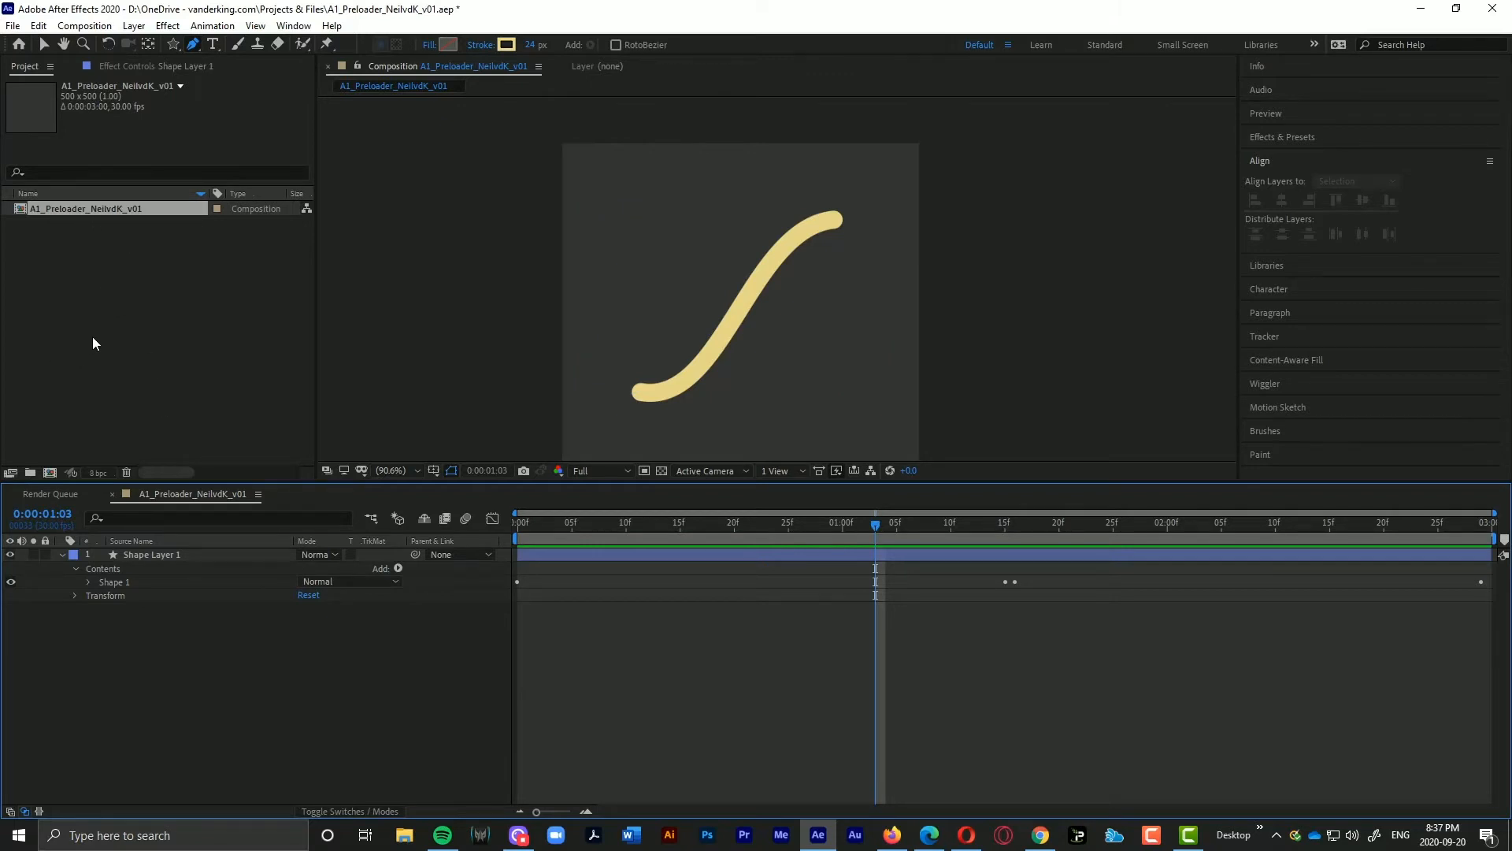
Step: Import the LOGO_hex mark Illustrator file as Composition - Retain Layer Sizes
double_click(147, 319)
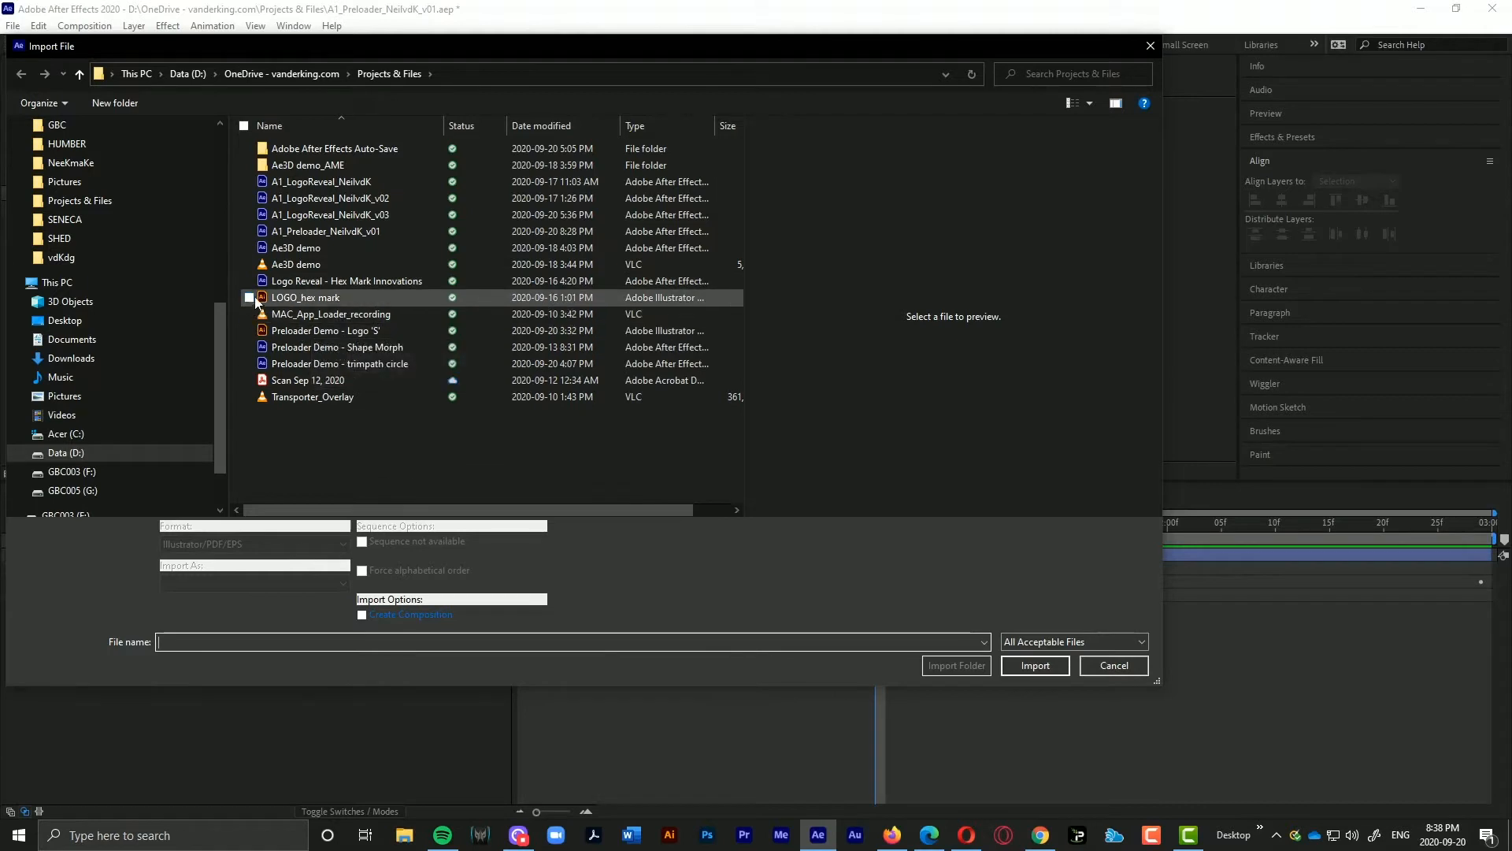
left_click(312, 298)
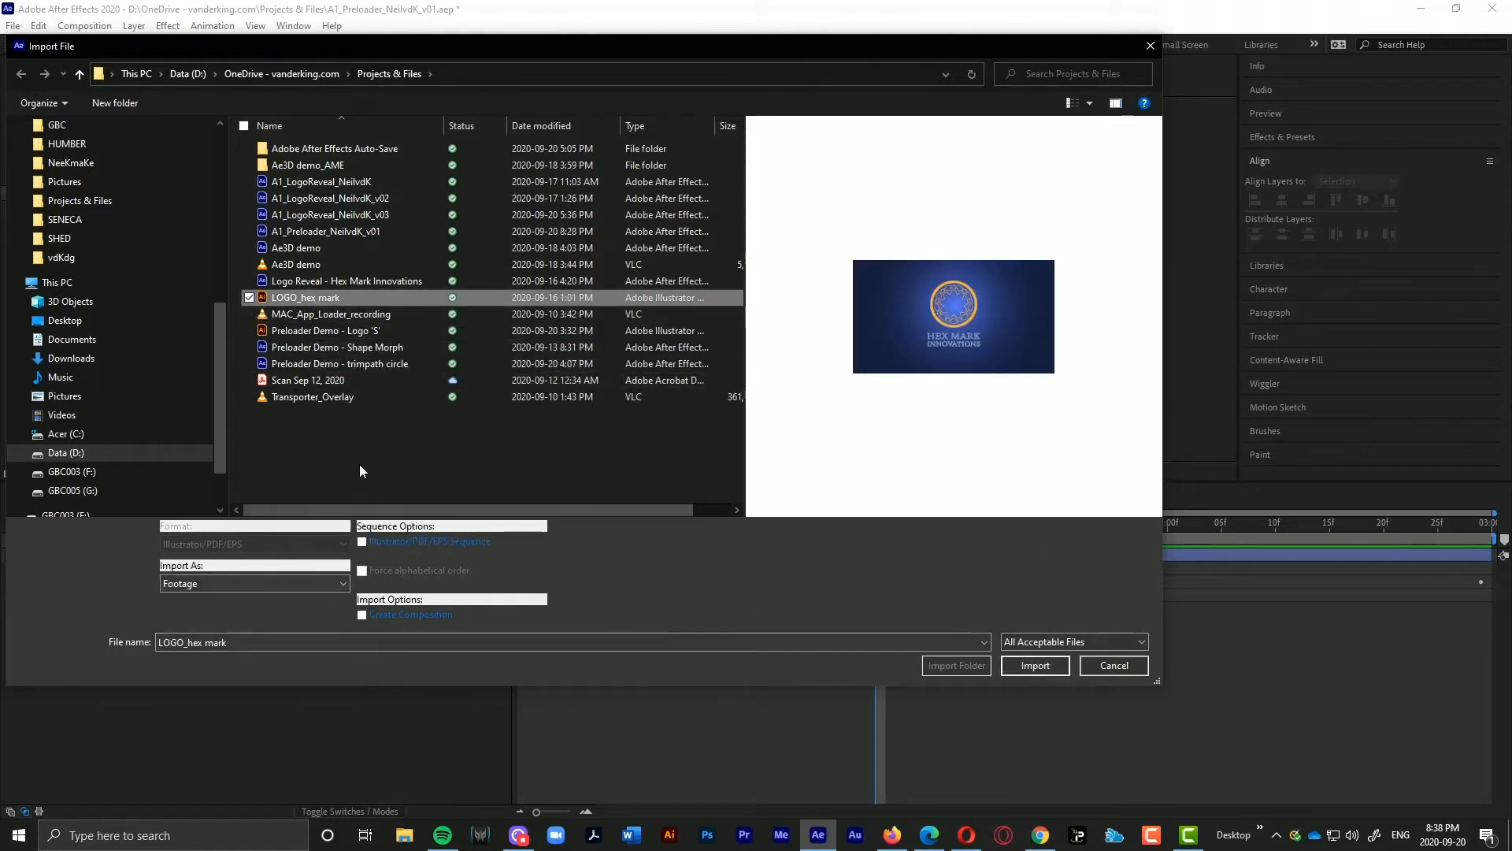
left_click(200, 583)
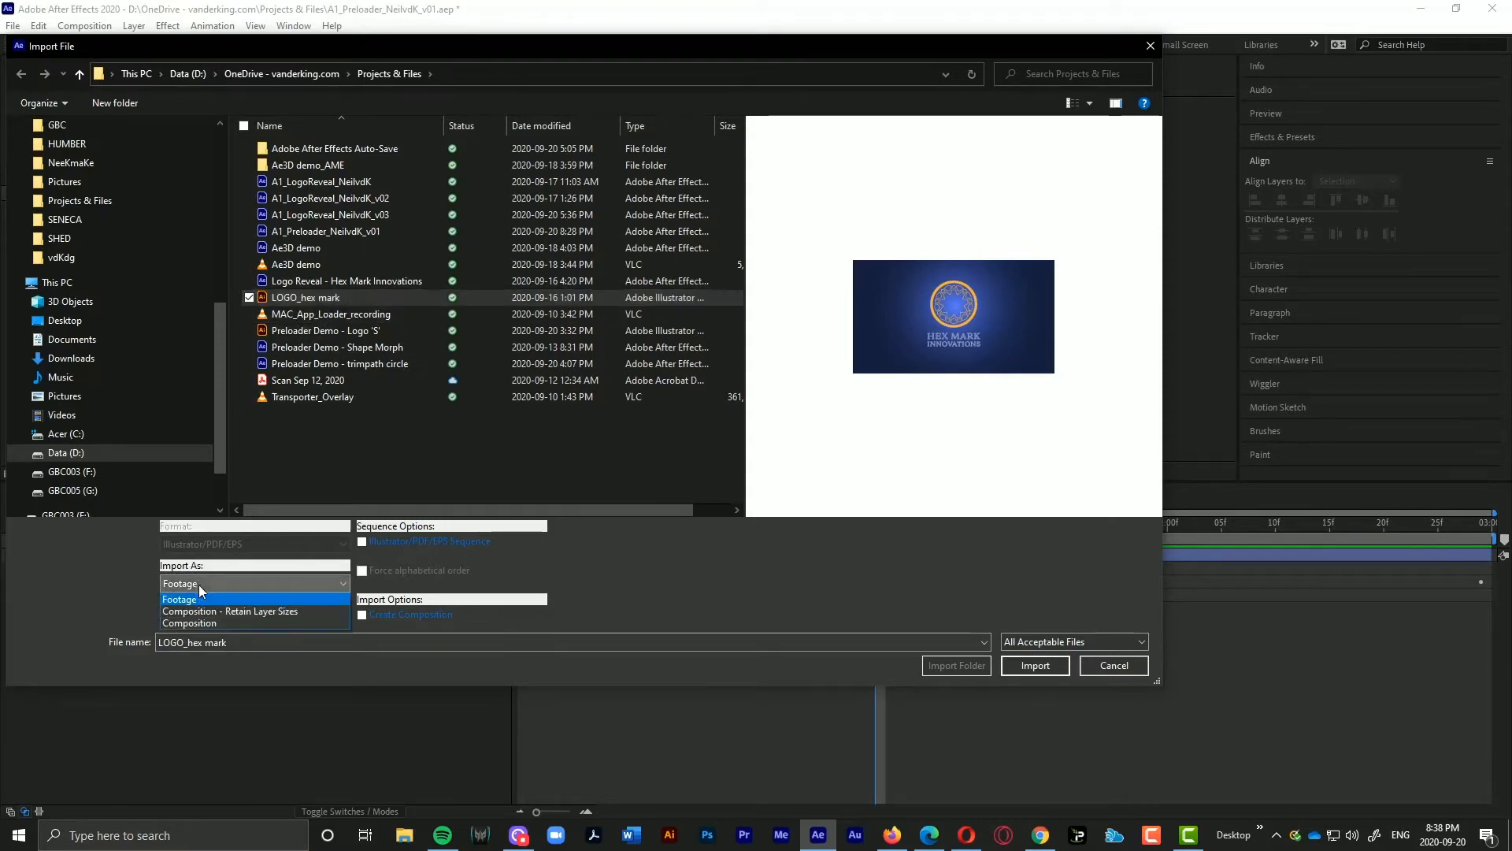
left_click(285, 615)
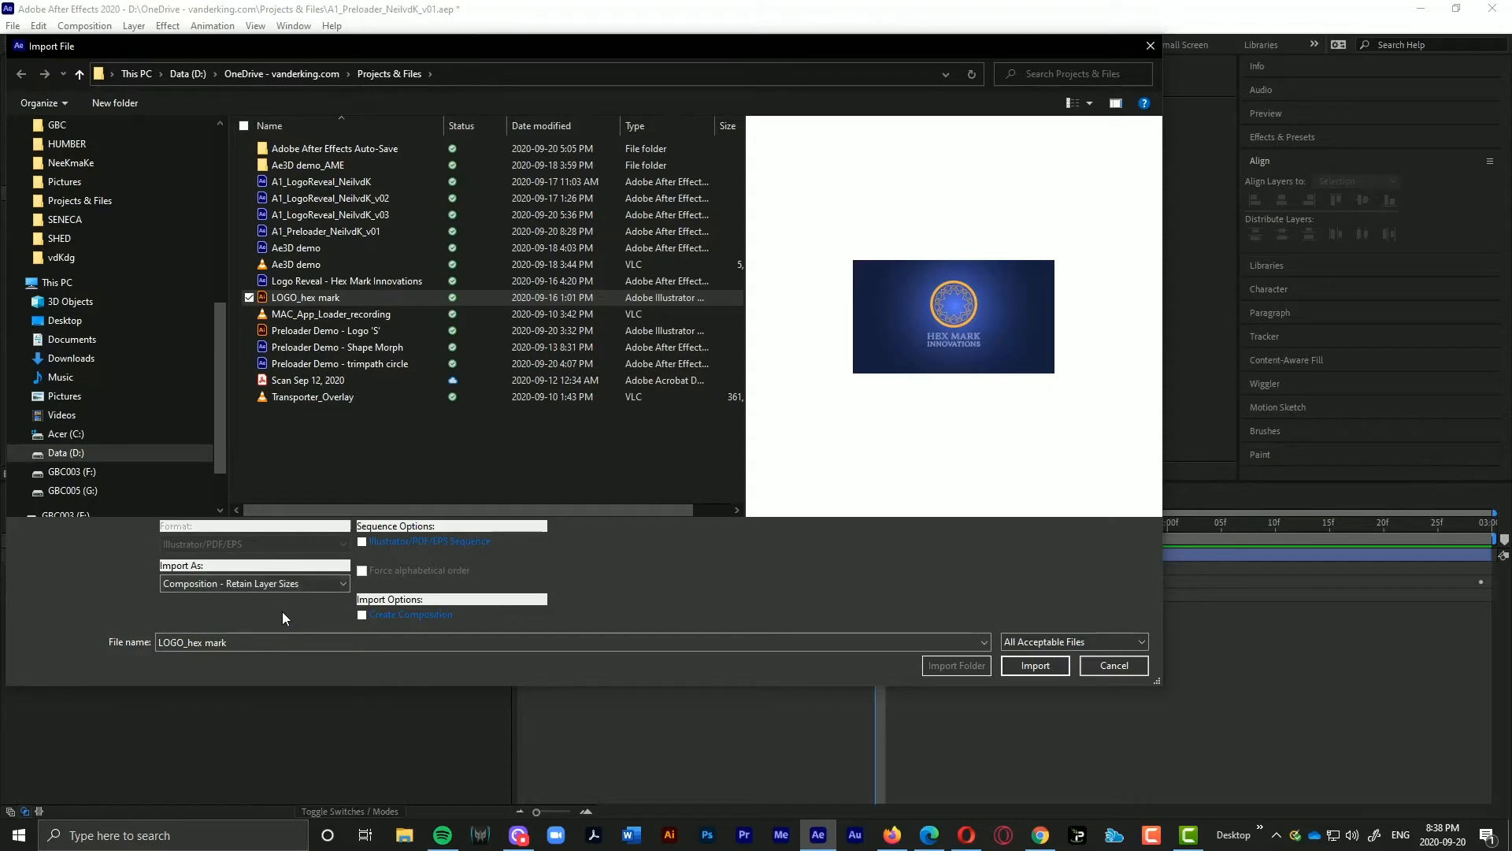
left_click(1030, 664)
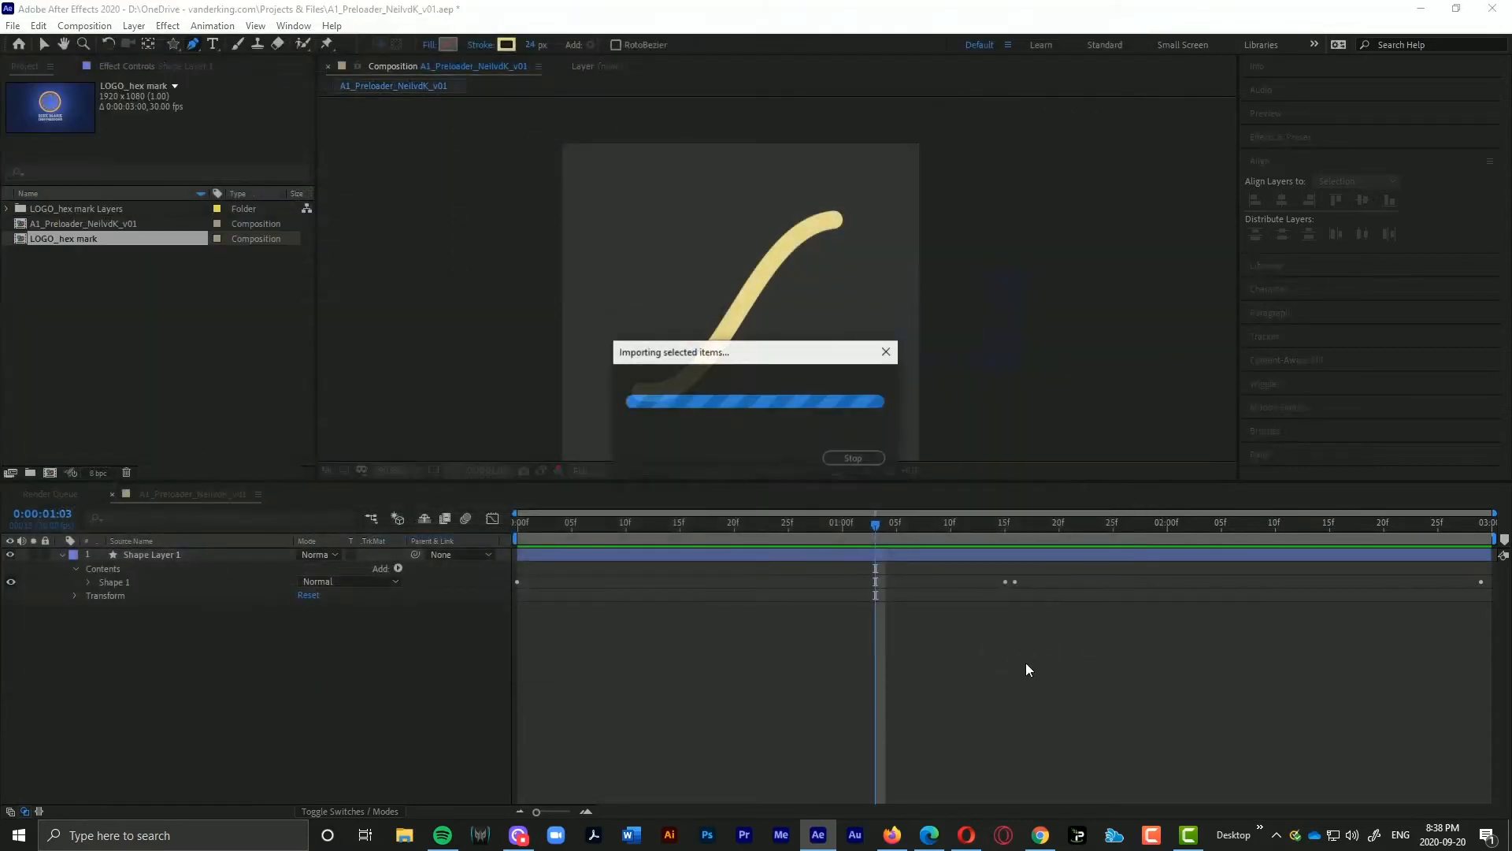
Step: Add LOGO/LOGO_hex mark.ai above Shape Layer 1 in the A1_Preloader composition, and hide and collapse Shape Layer 1
left_click(7, 210)
left_click(47, 225)
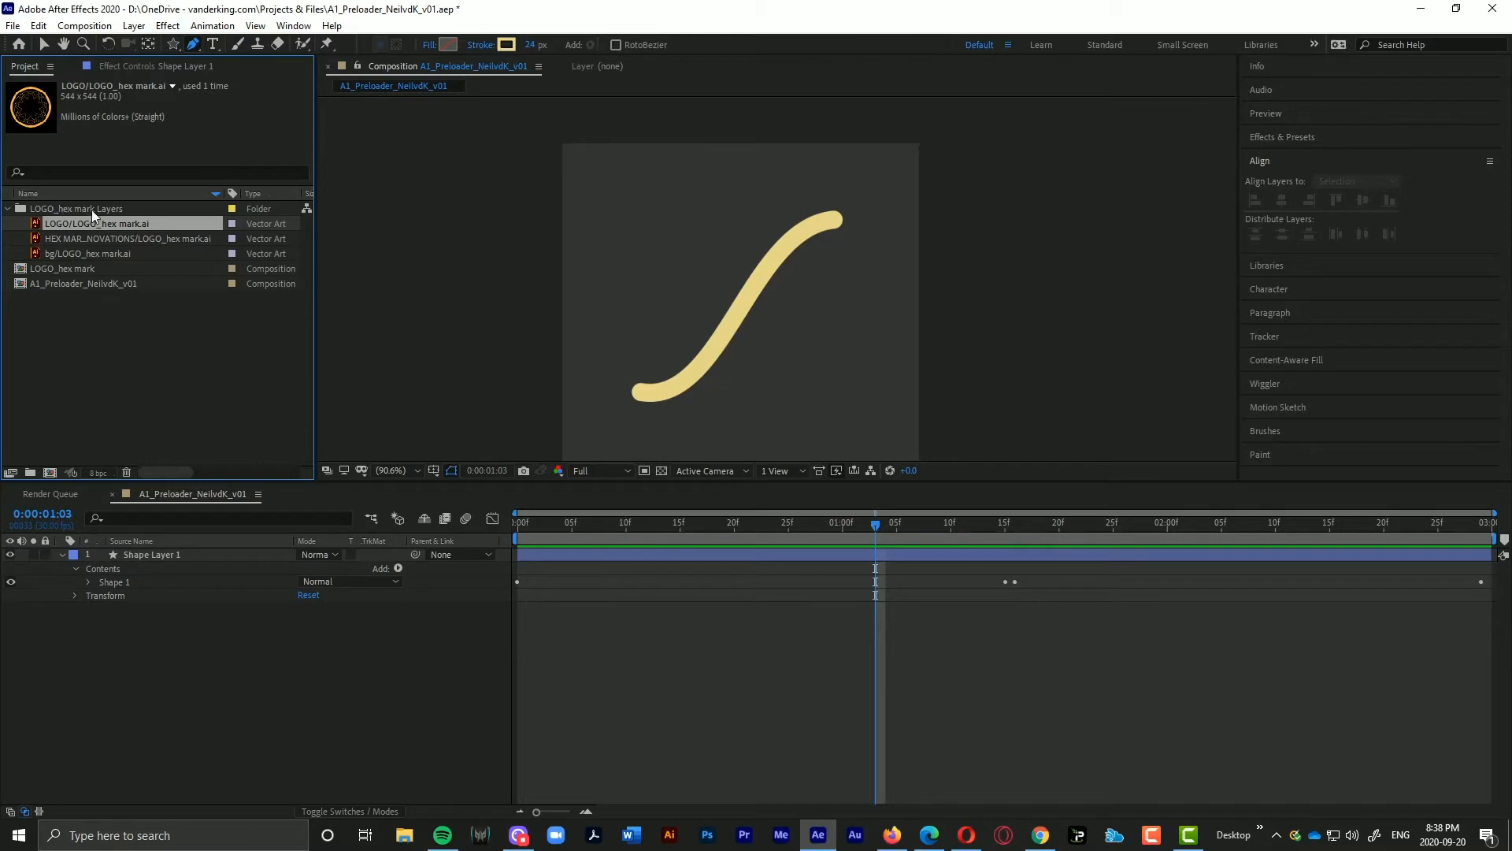
left_click(92, 211)
left_click(40, 224)
left_click_drag(40, 224, 211, 560)
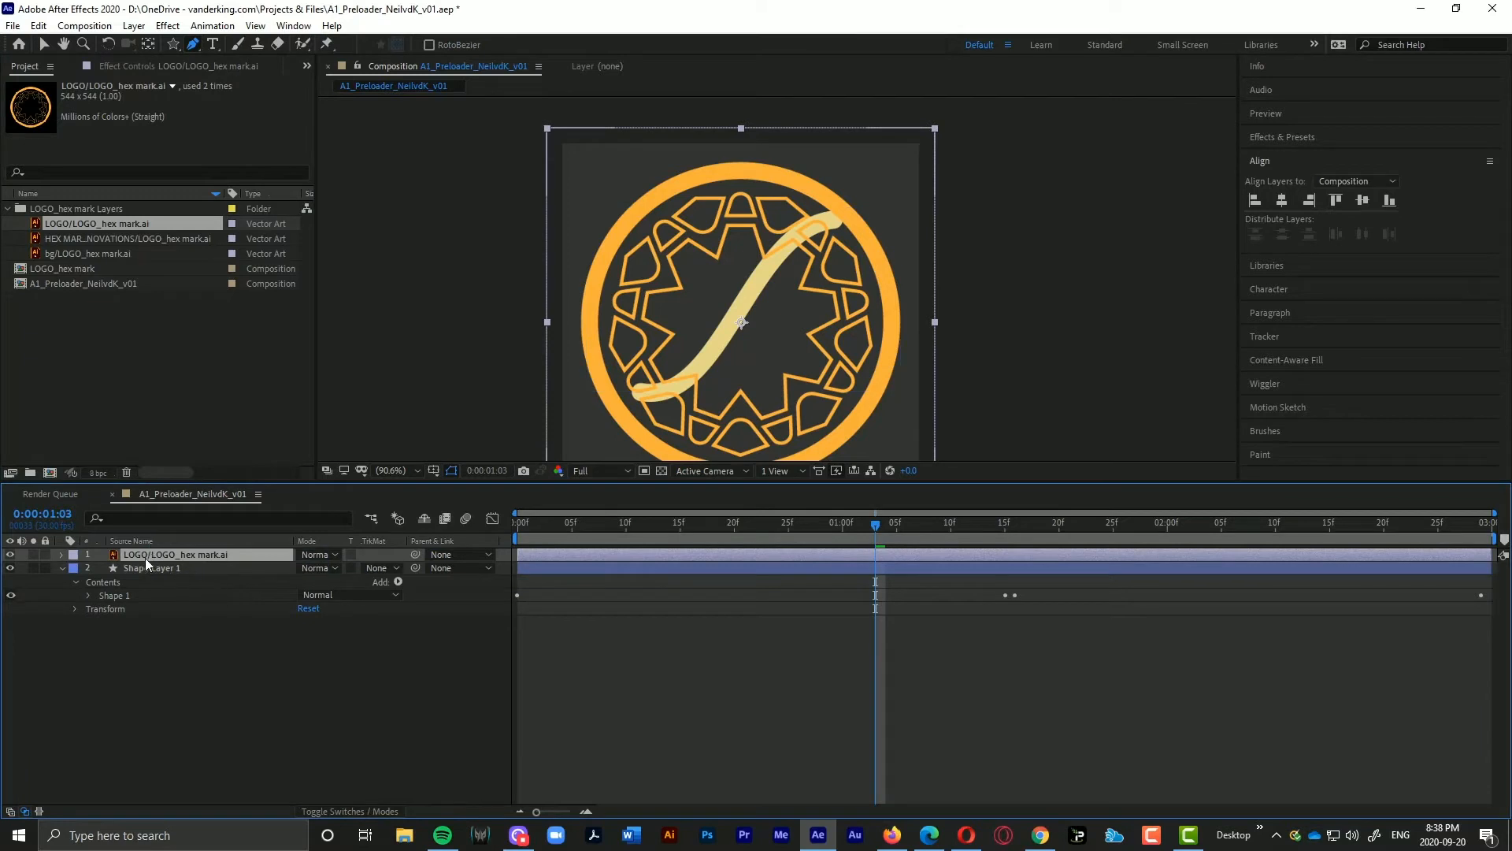
left_click(11, 567)
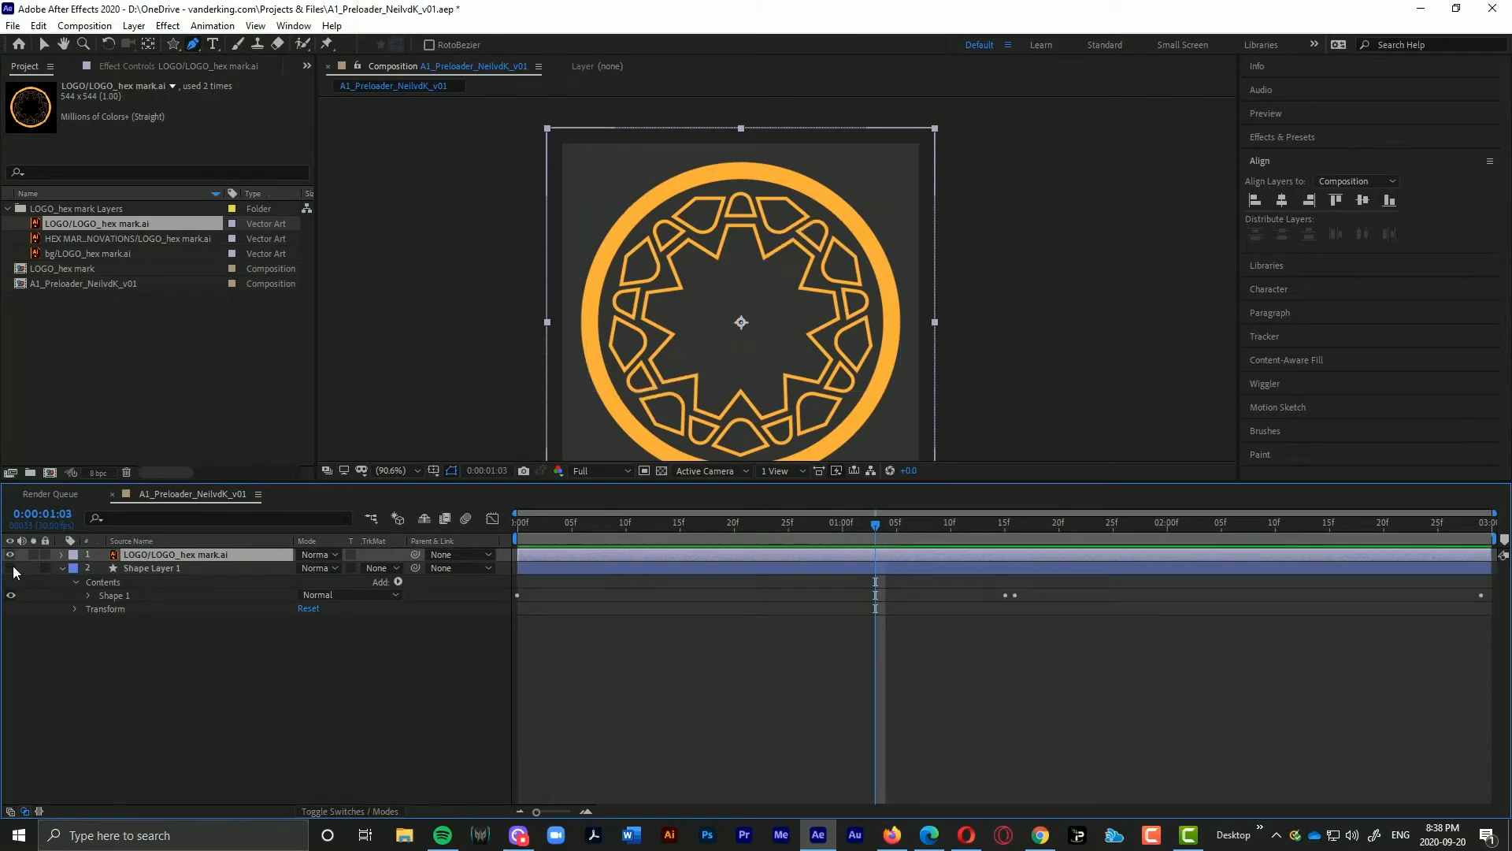
left_click(60, 567)
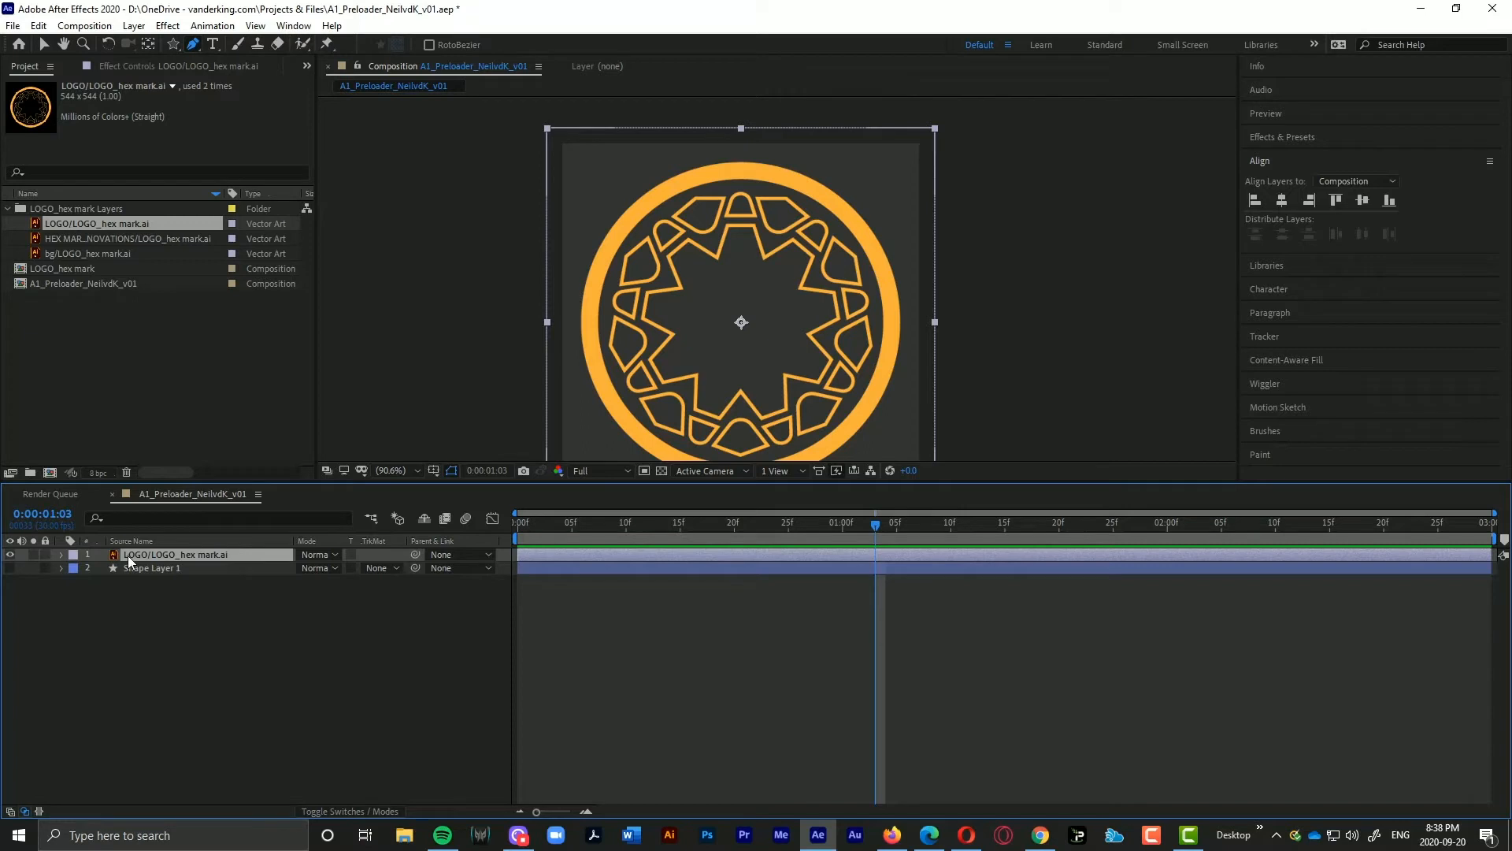
Step: Create shapes from the LOGO/LOGO_hex mark.ai vector layer, with the layer switches displayed in the timeline
left_click(335, 810)
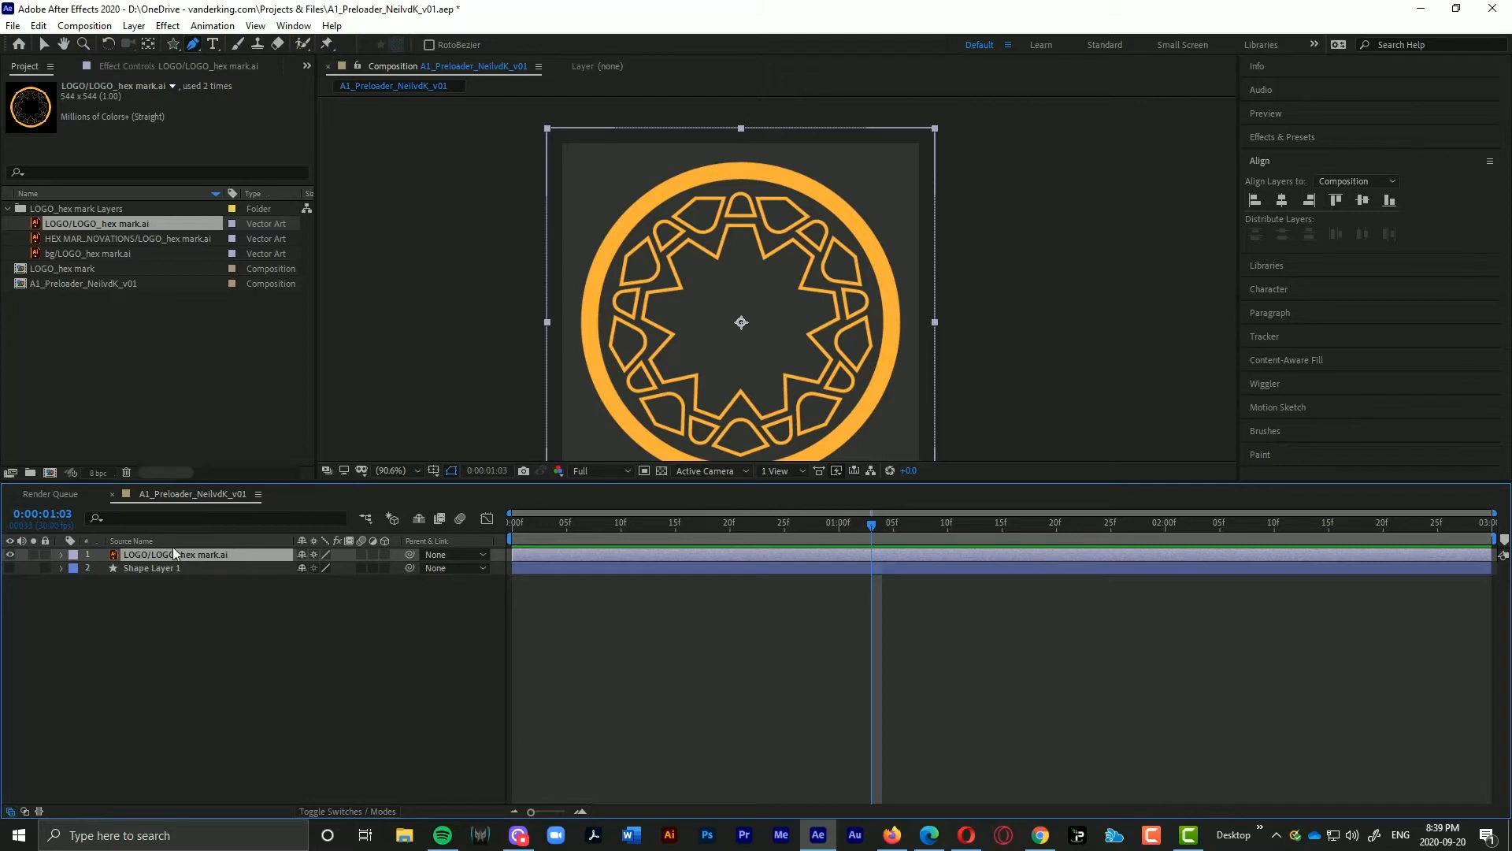
right_click(200, 554)
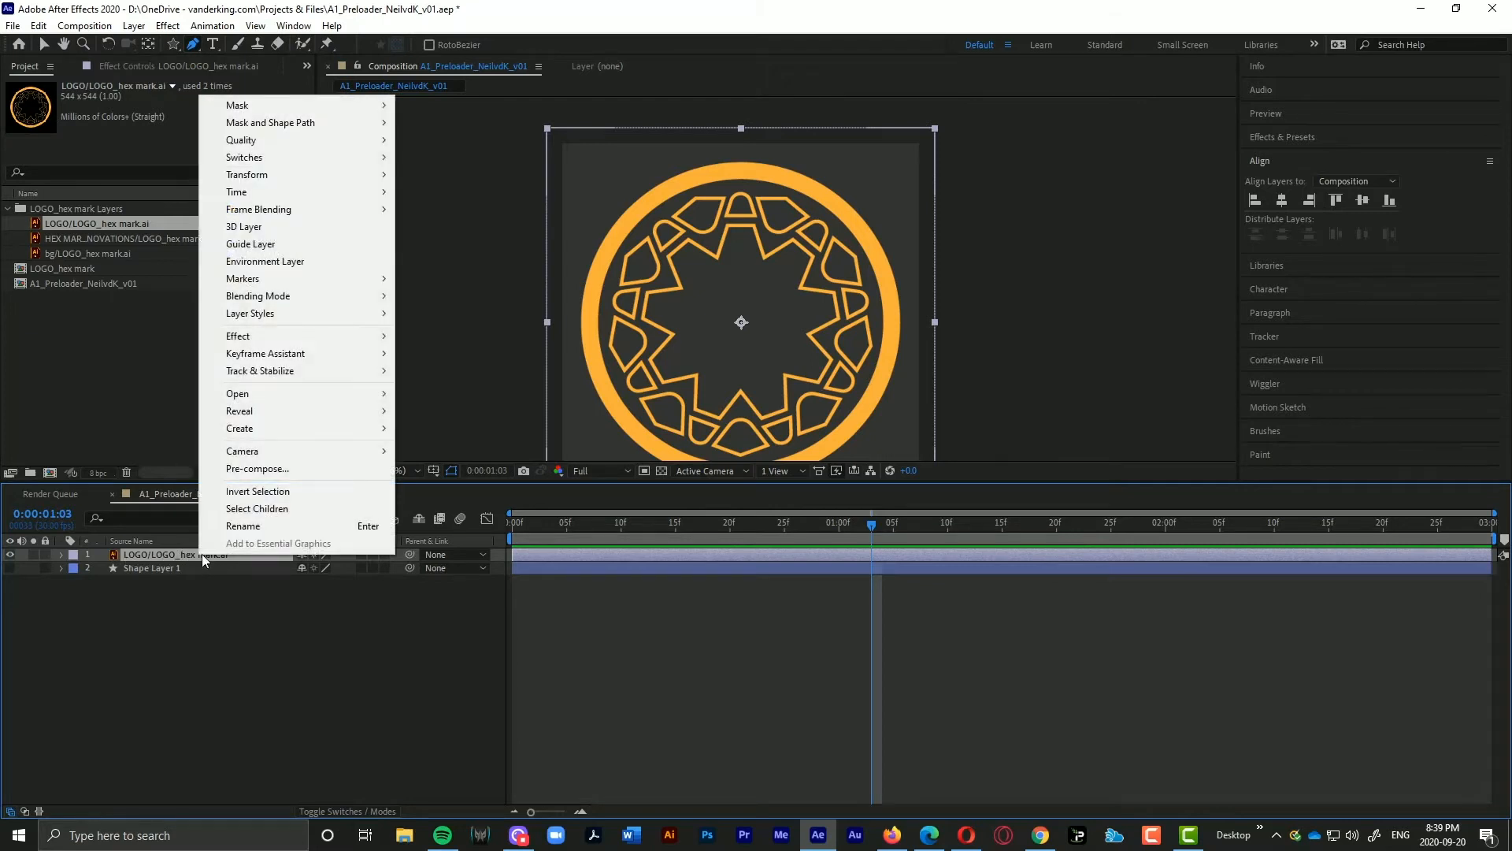
mouse_move(341, 431)
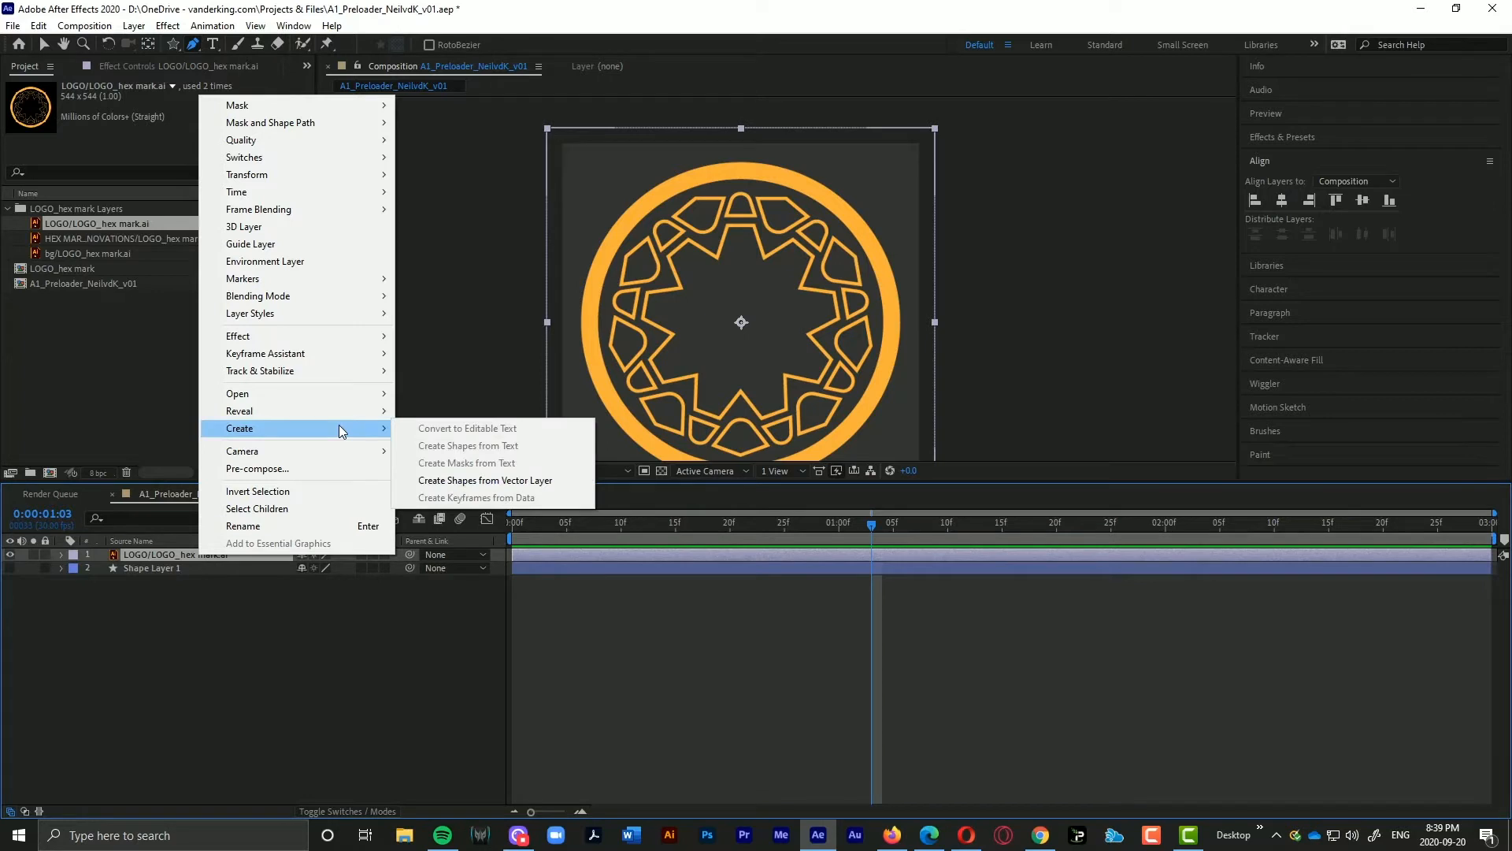
left_click(558, 481)
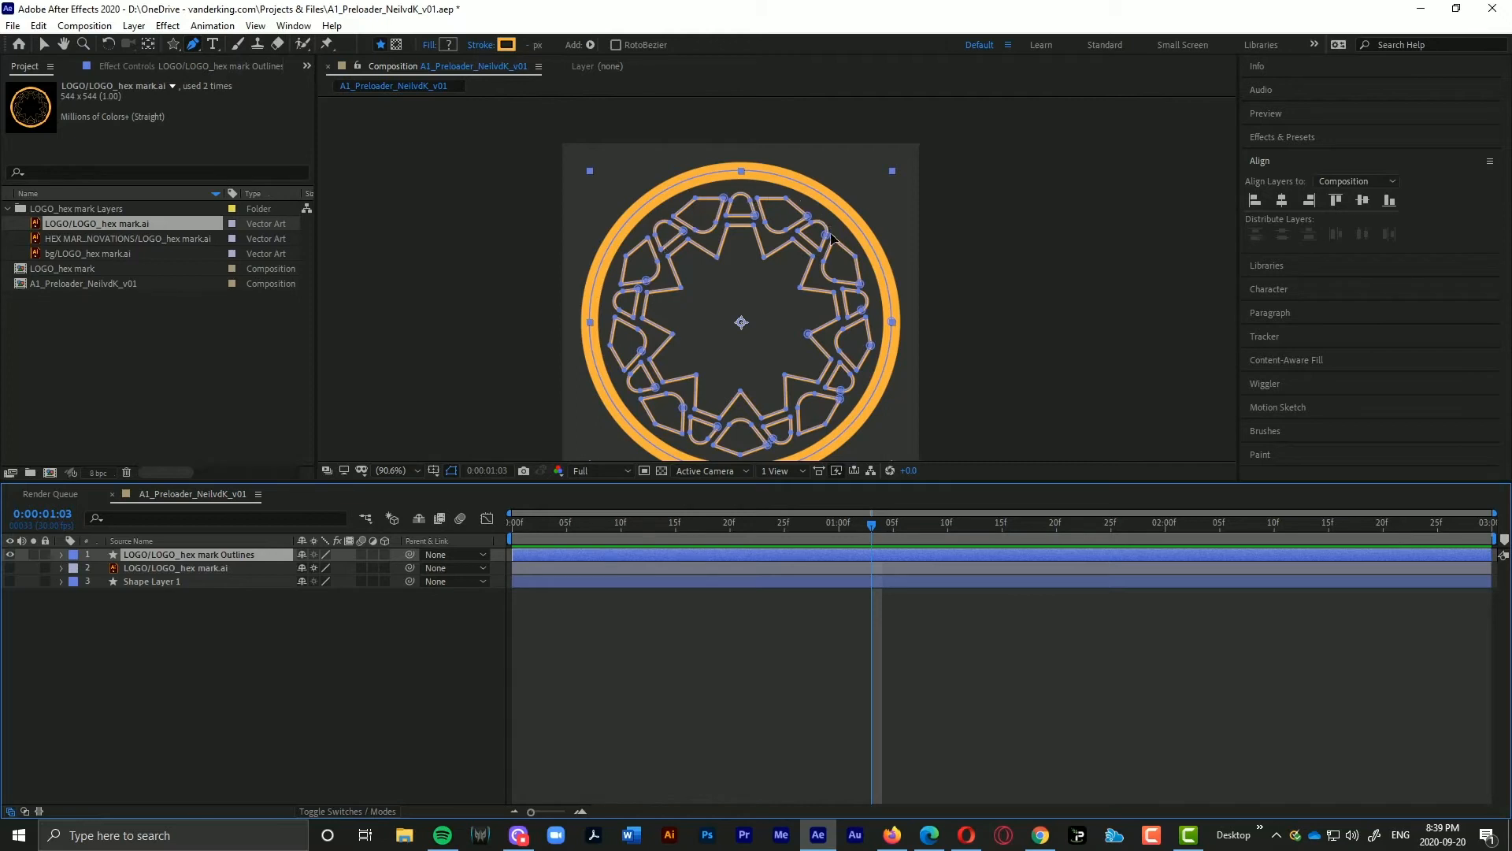
Step: Examine the groups inside the Contents of the LOGO_hex mark Outlines layer, including the path and stroke properties of Group 20
left_click(61, 554)
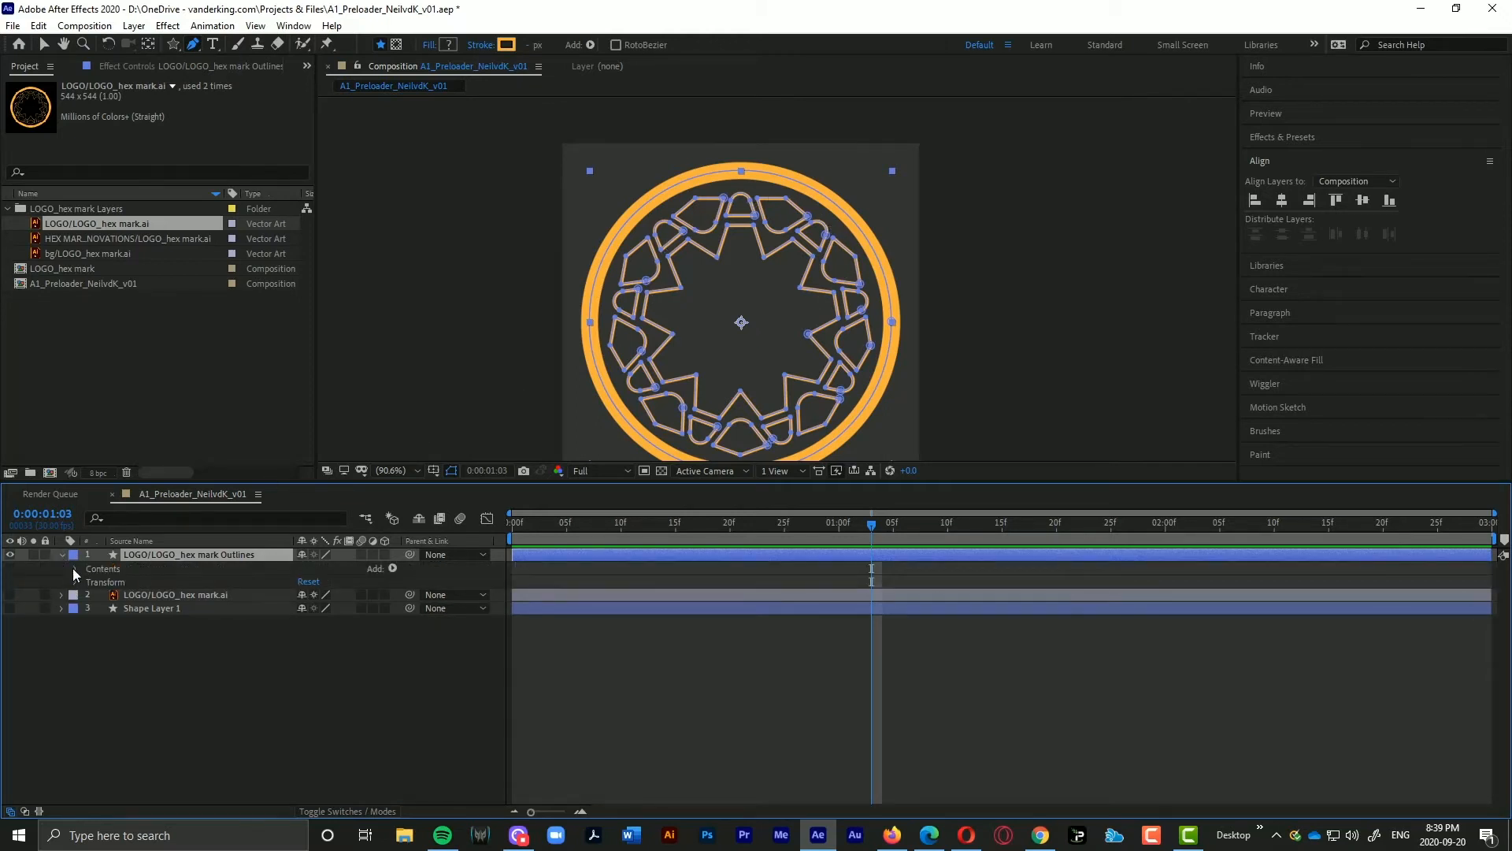
left_click(73, 569)
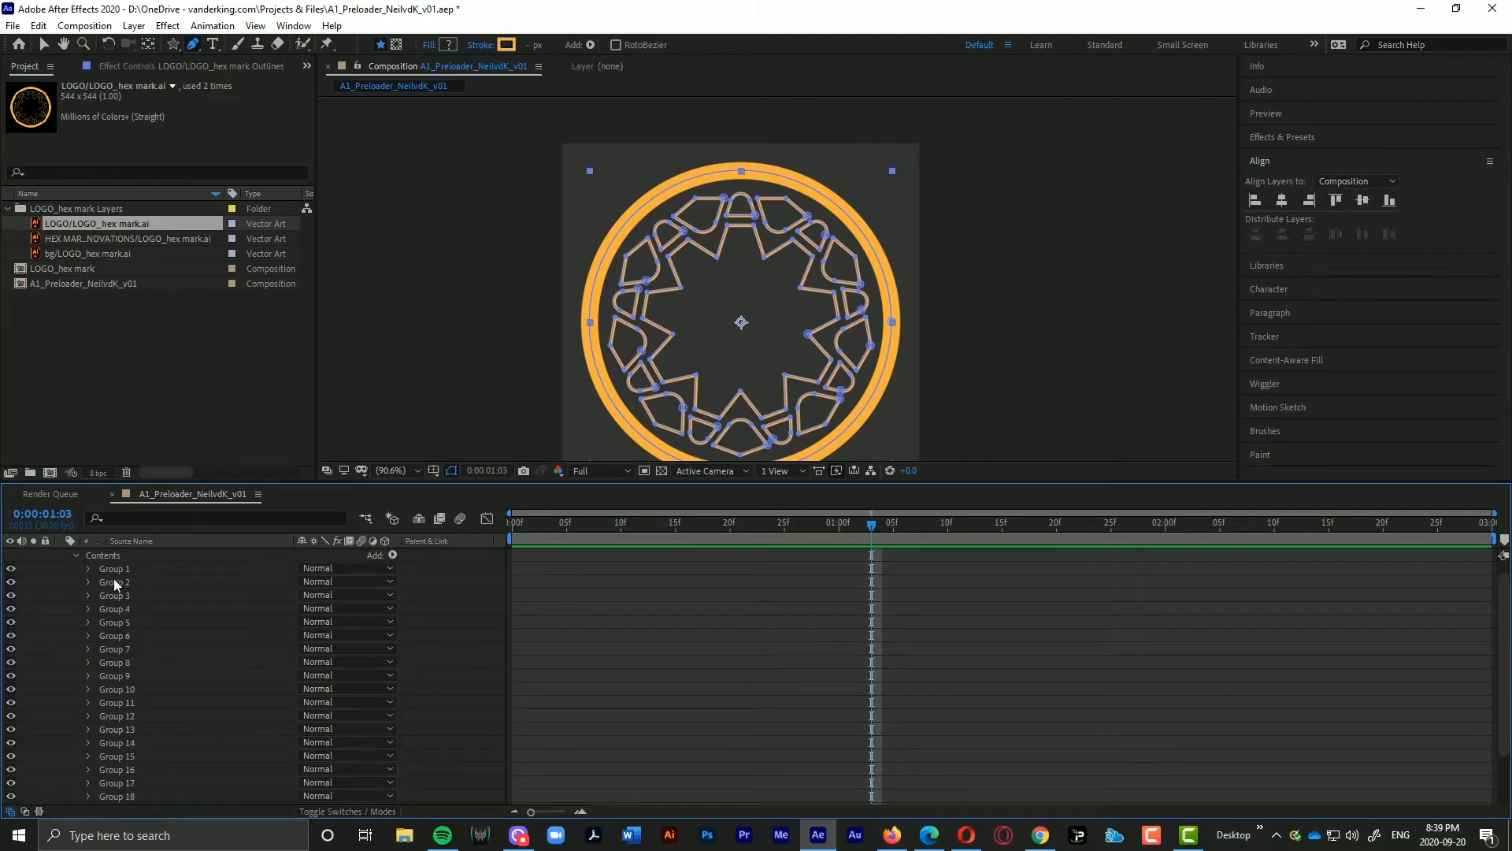
scroll(112, 605, "down", 2)
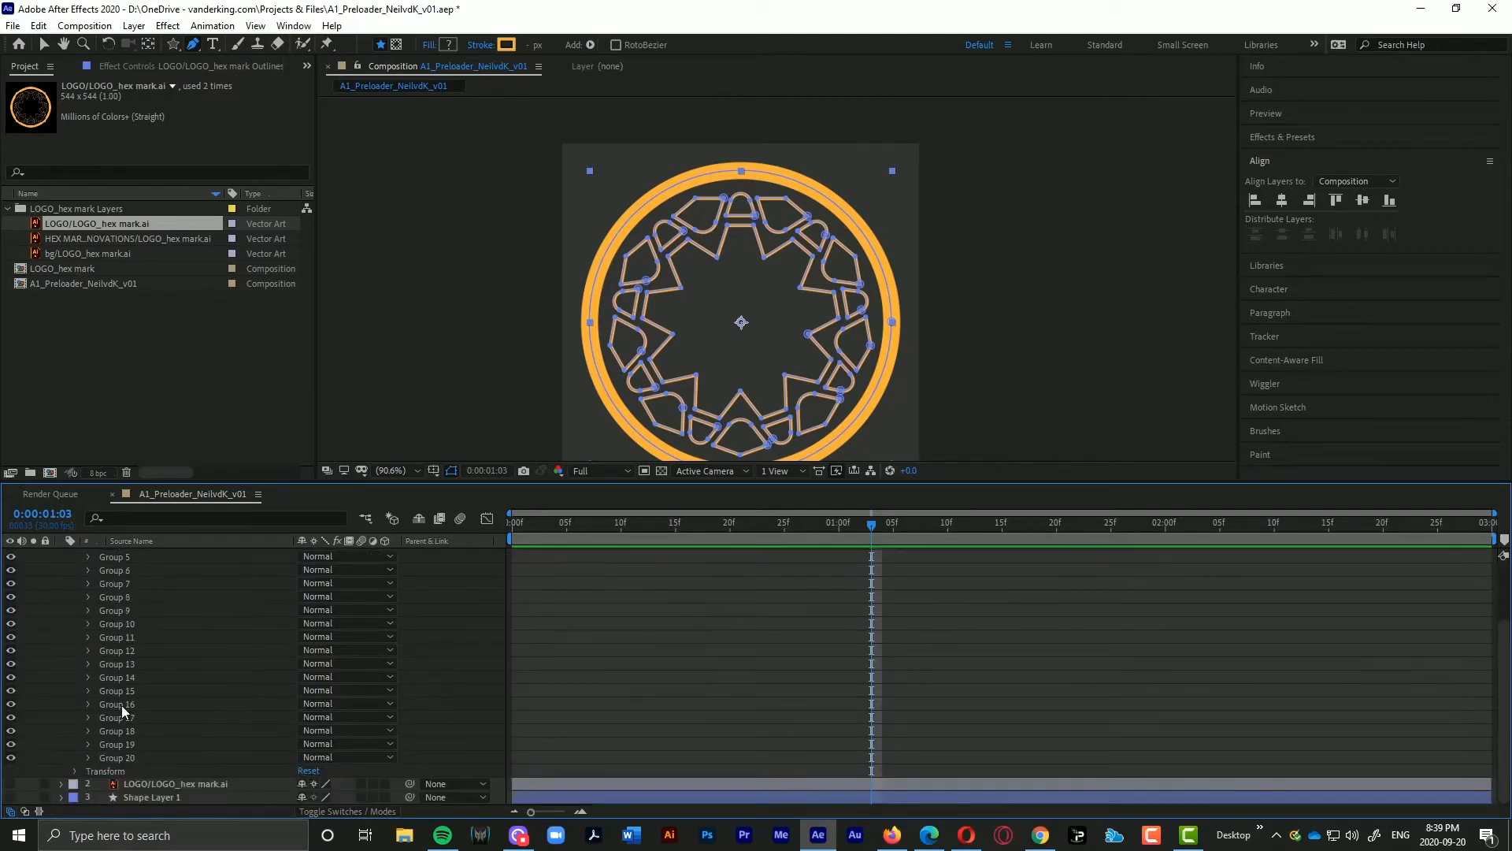
left_click(131, 757)
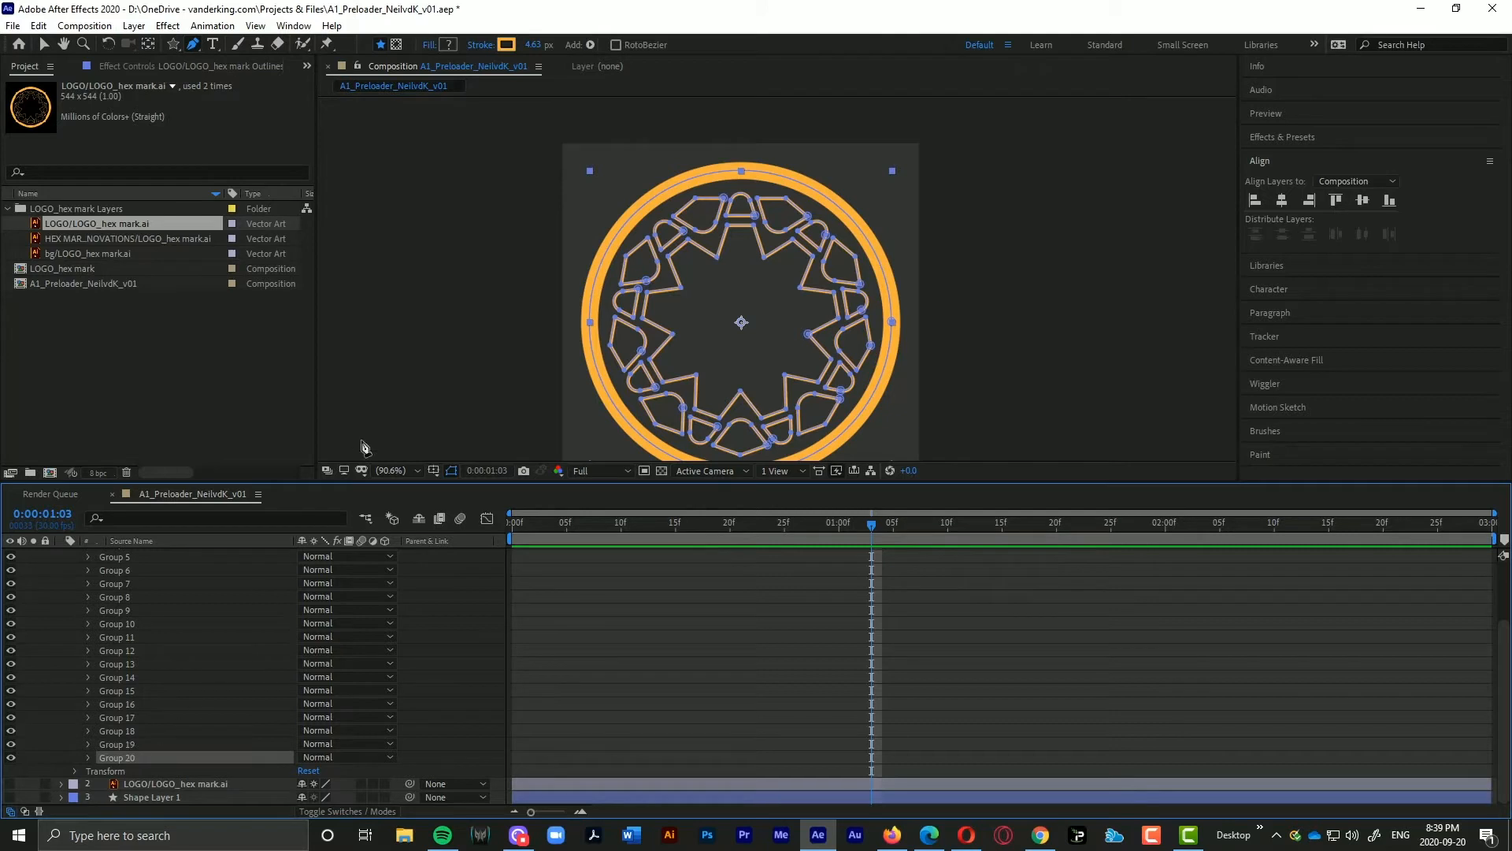
left_click(87, 757)
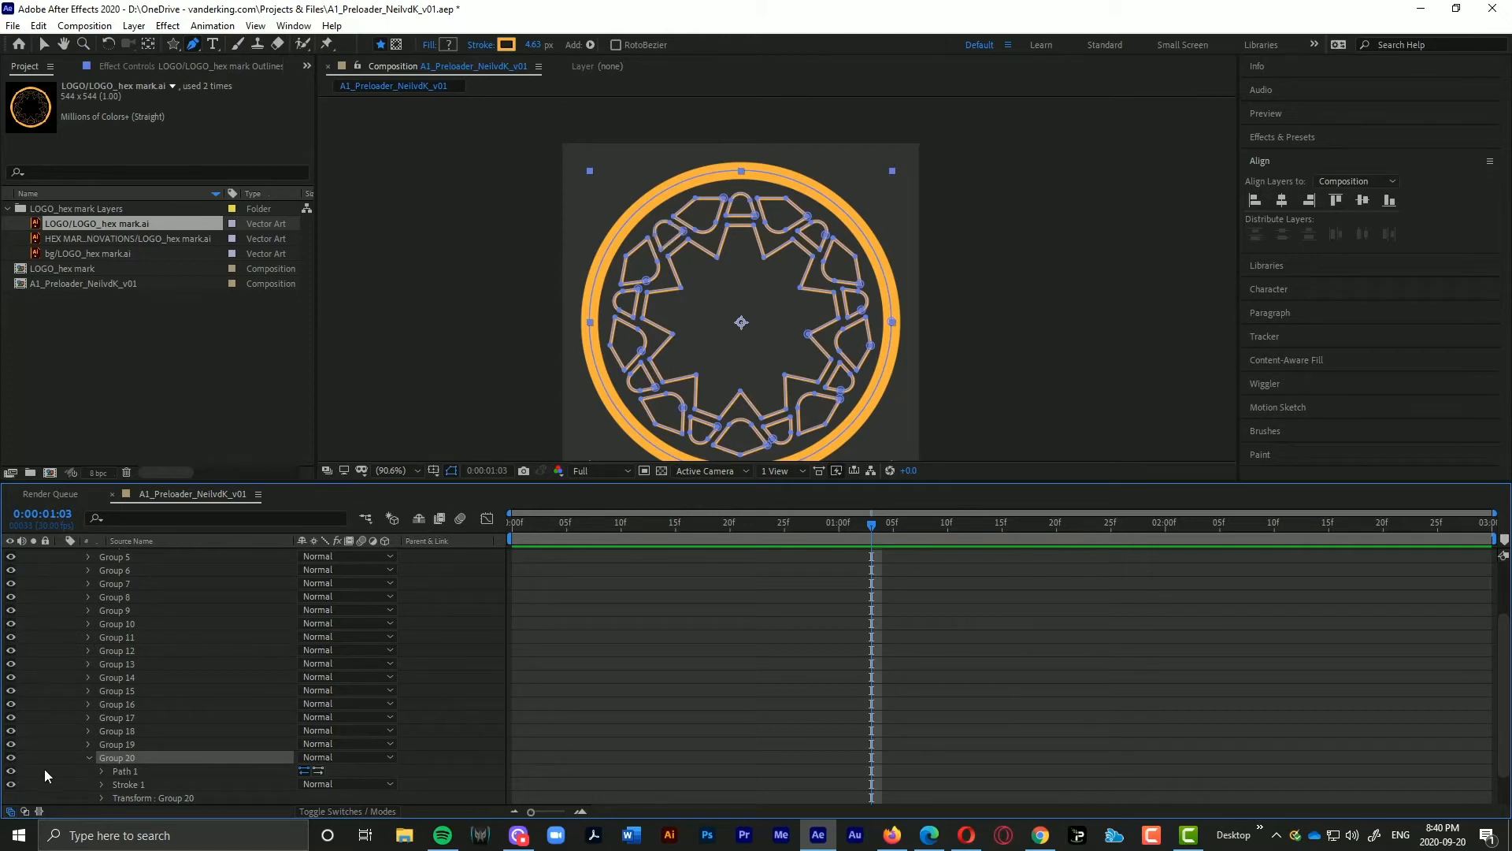
left_click(101, 783)
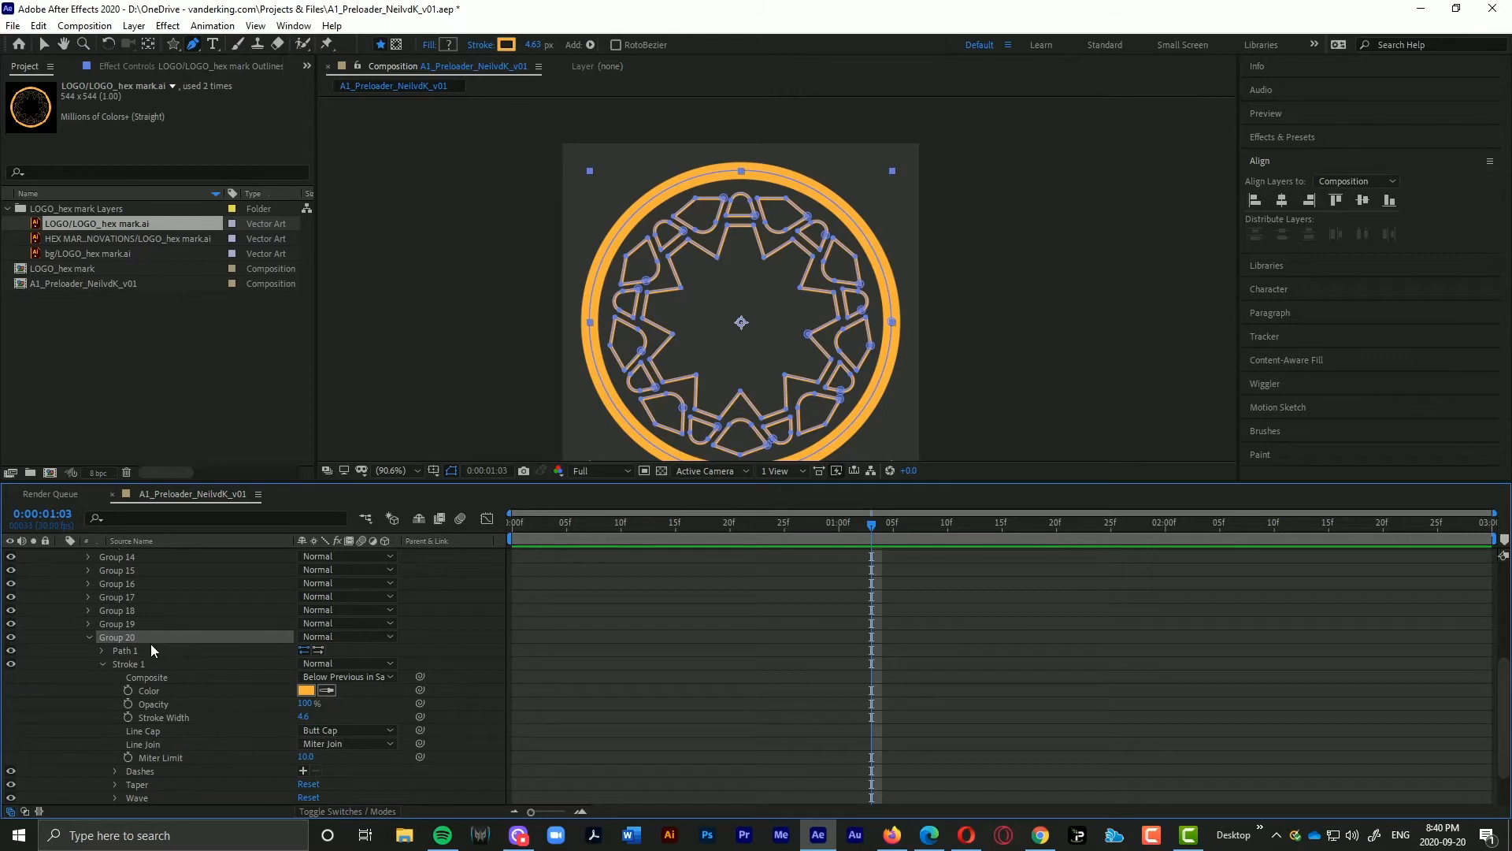
left_click(87, 636)
scroll(103, 639, "up", 5)
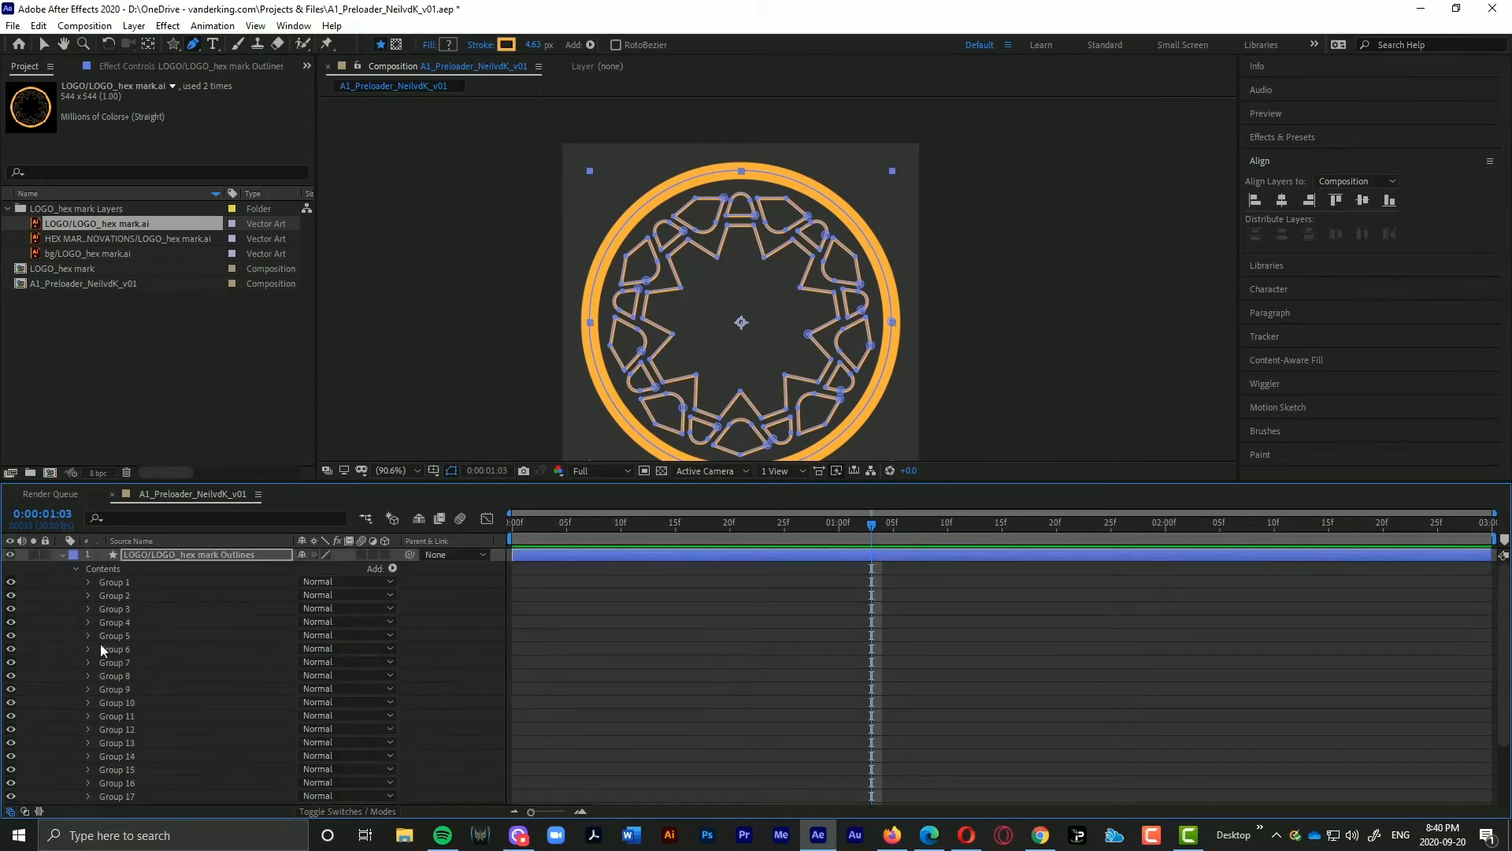
scroll(101, 645, "down", 2)
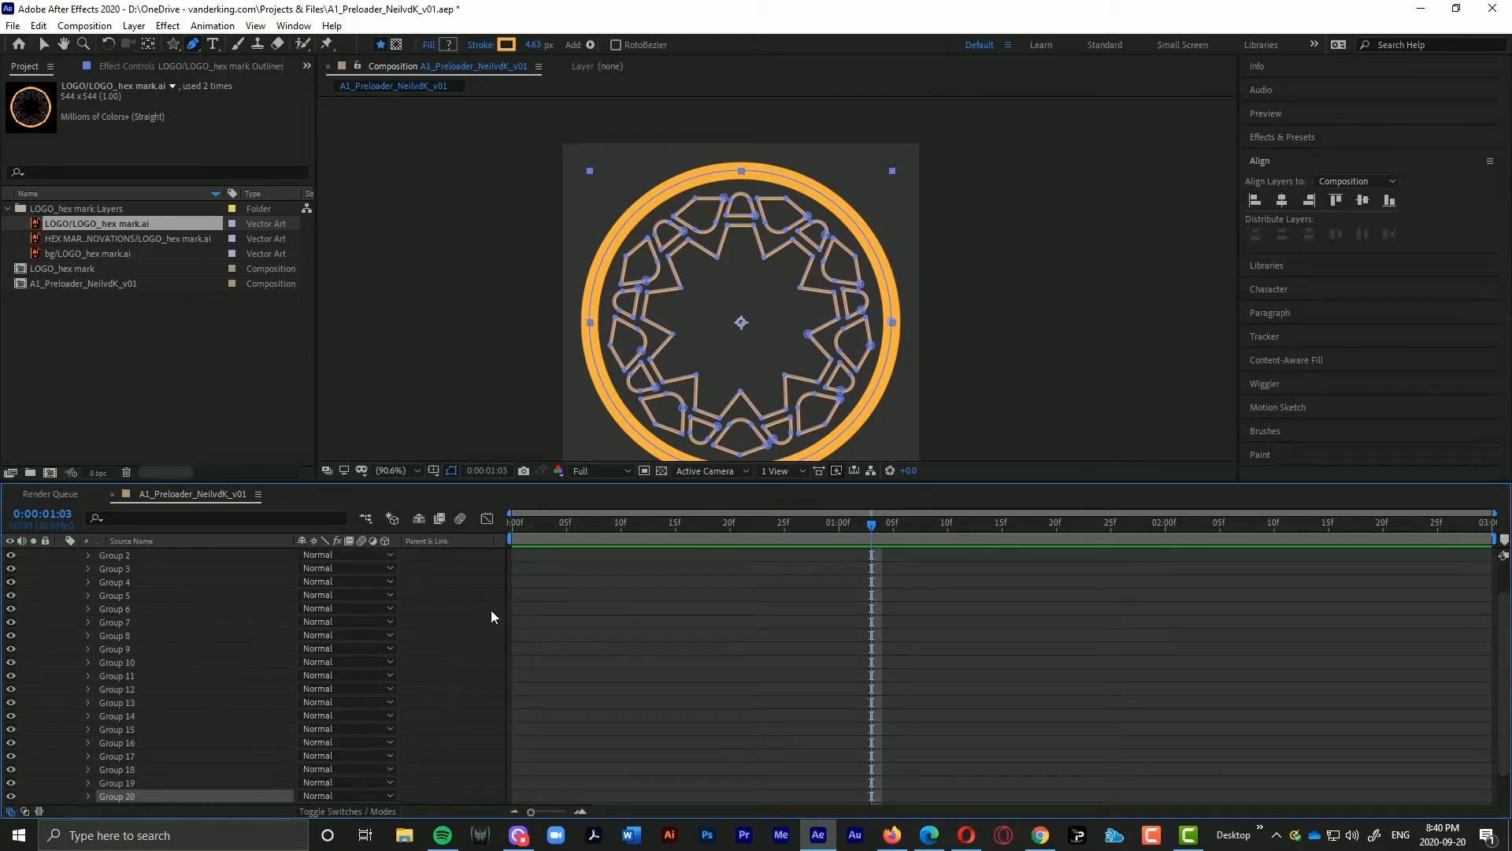
scroll(457, 614, "up", 1)
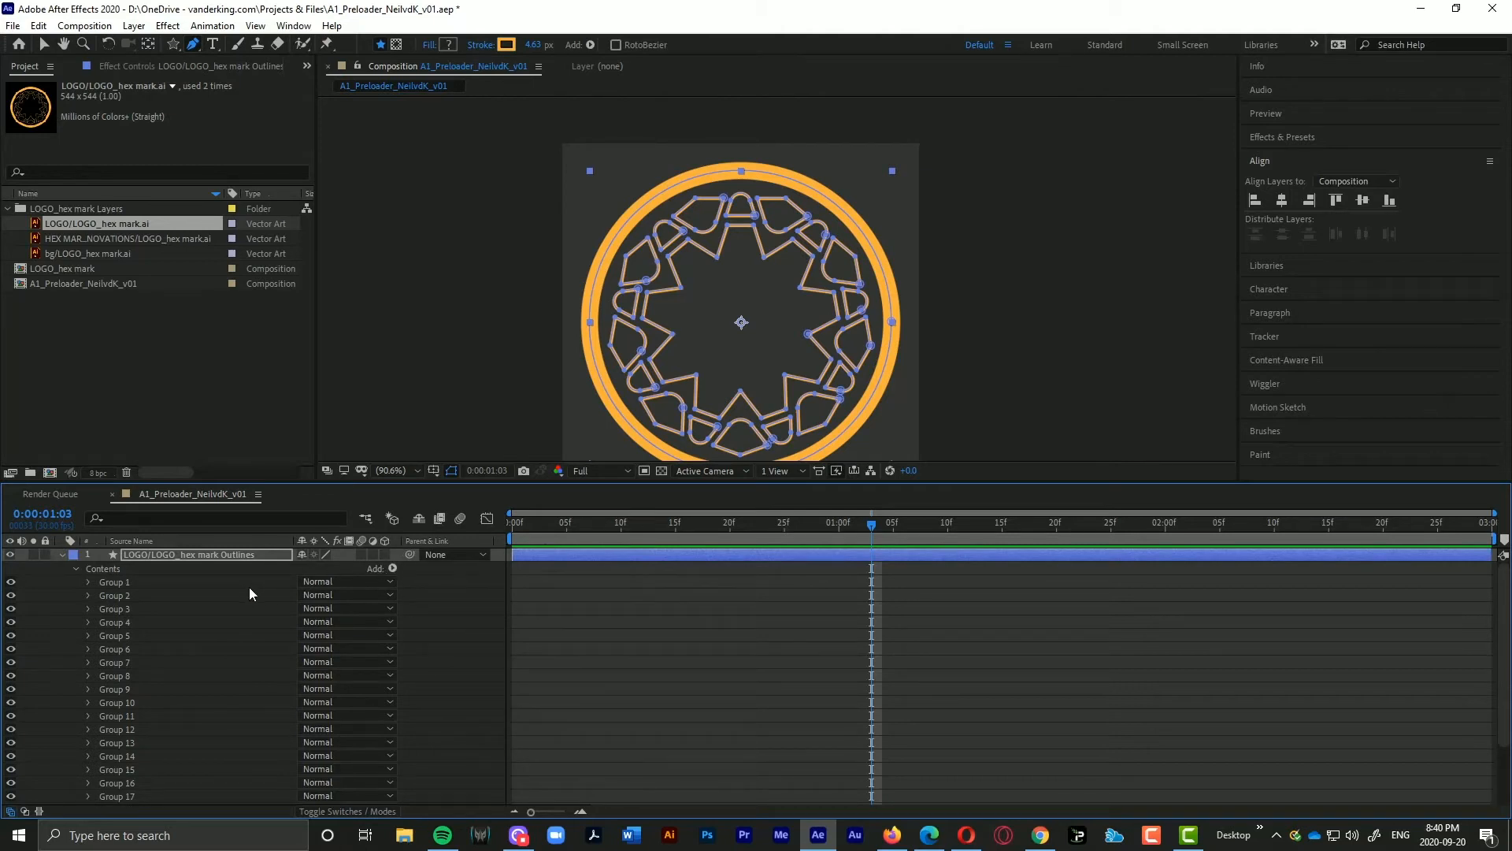
Step: Add an empty group to the logo outlines layer and move it above Group 1 at the top level of Contents
left_click(126, 581)
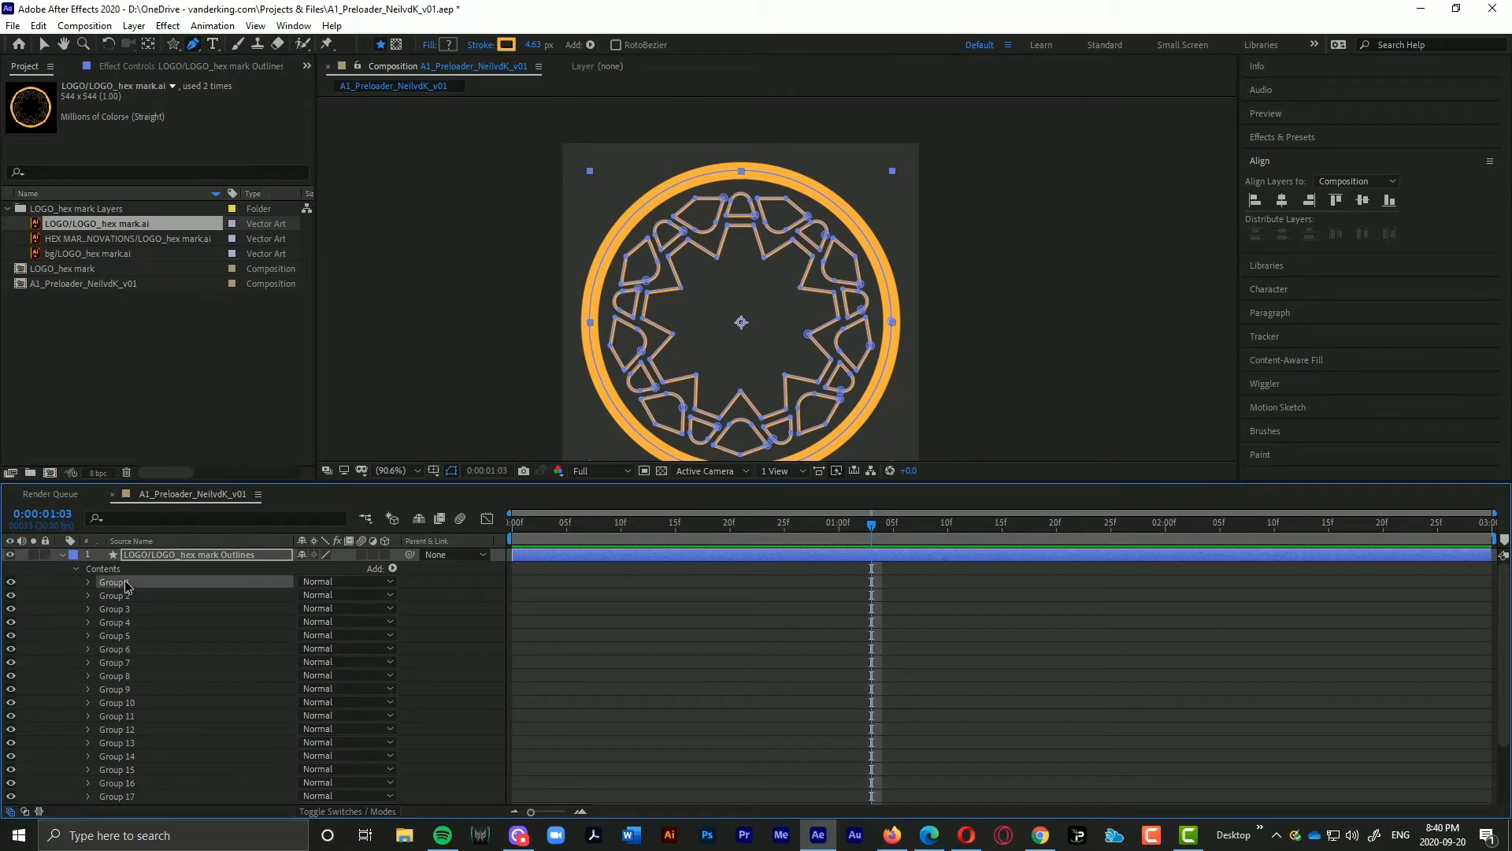
left_click(393, 568)
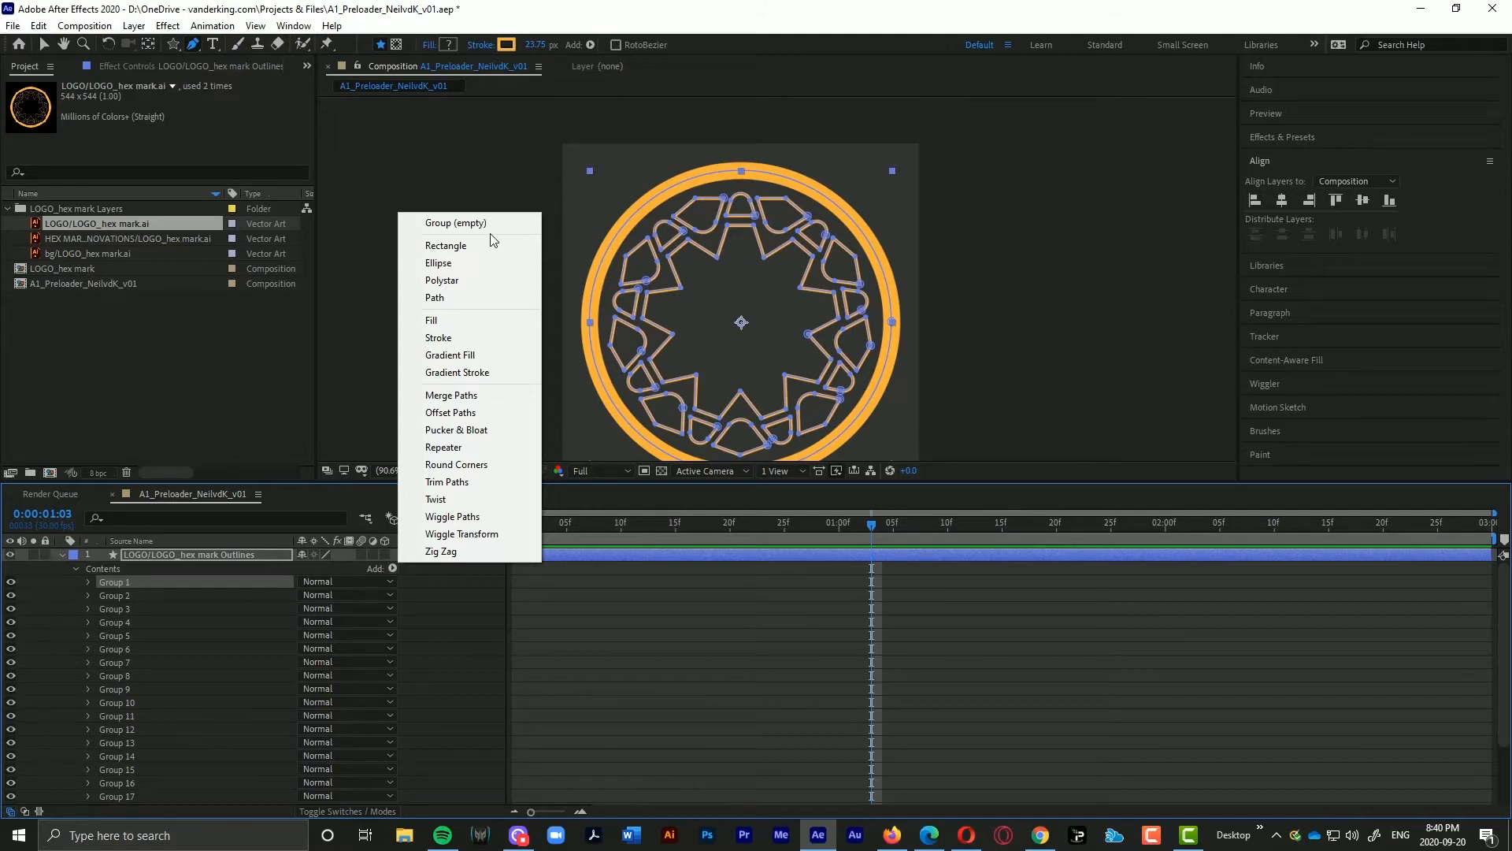
left_click(123, 581)
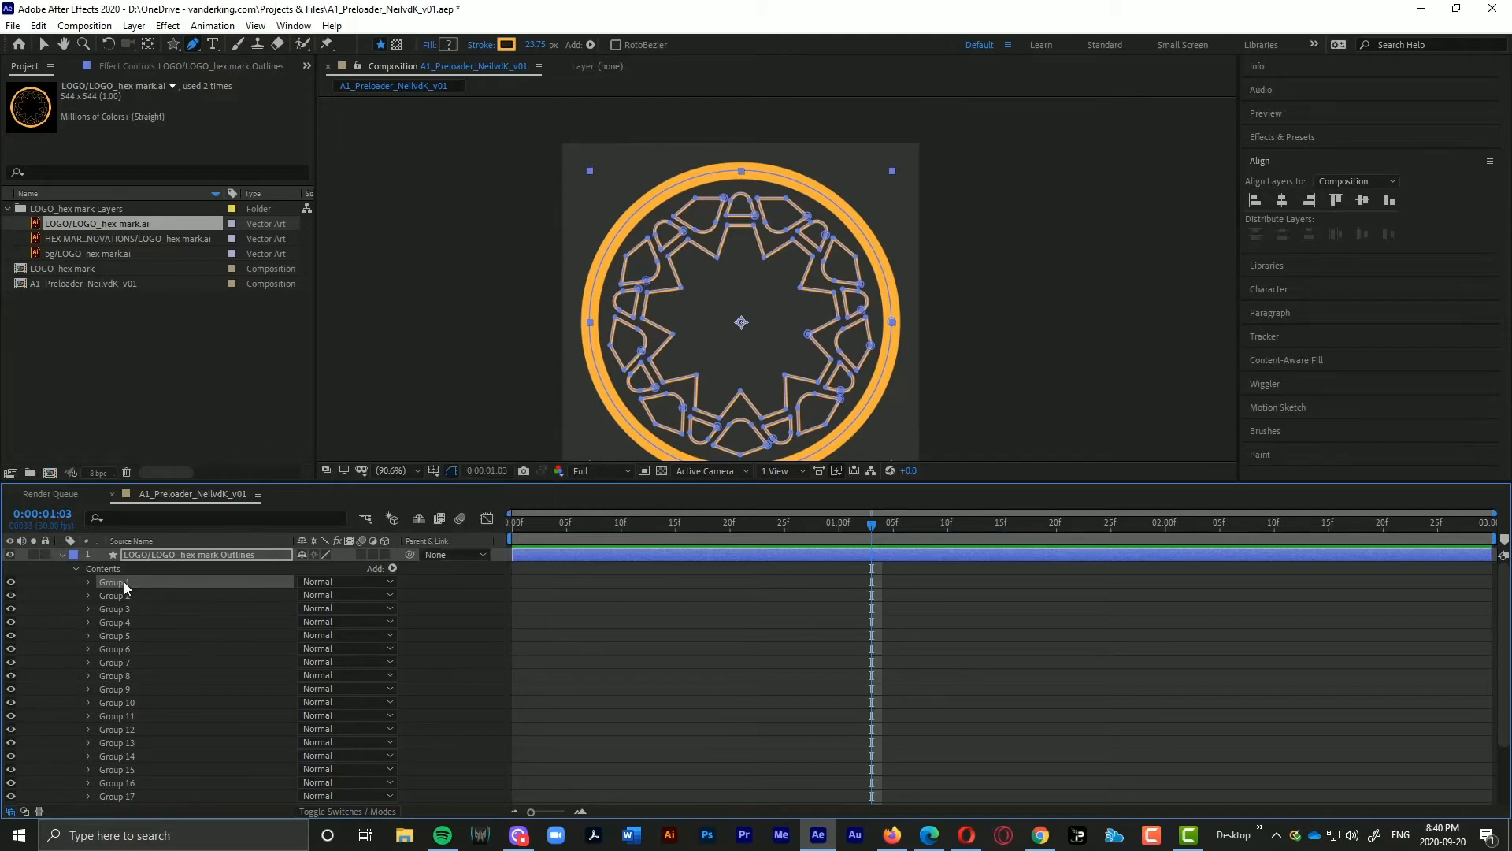
left_click(392, 568)
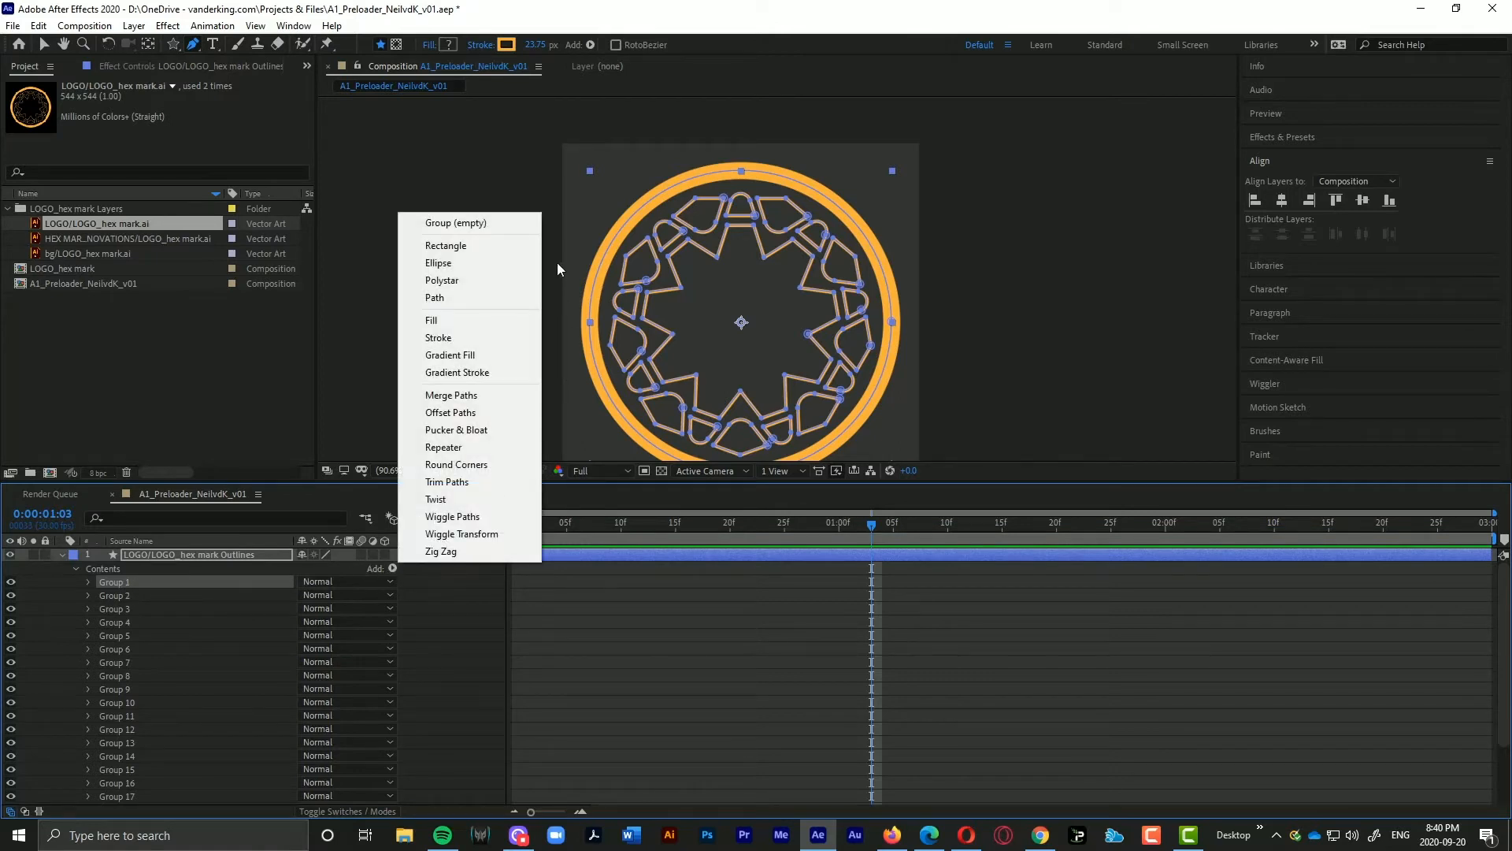
left_click(476, 222)
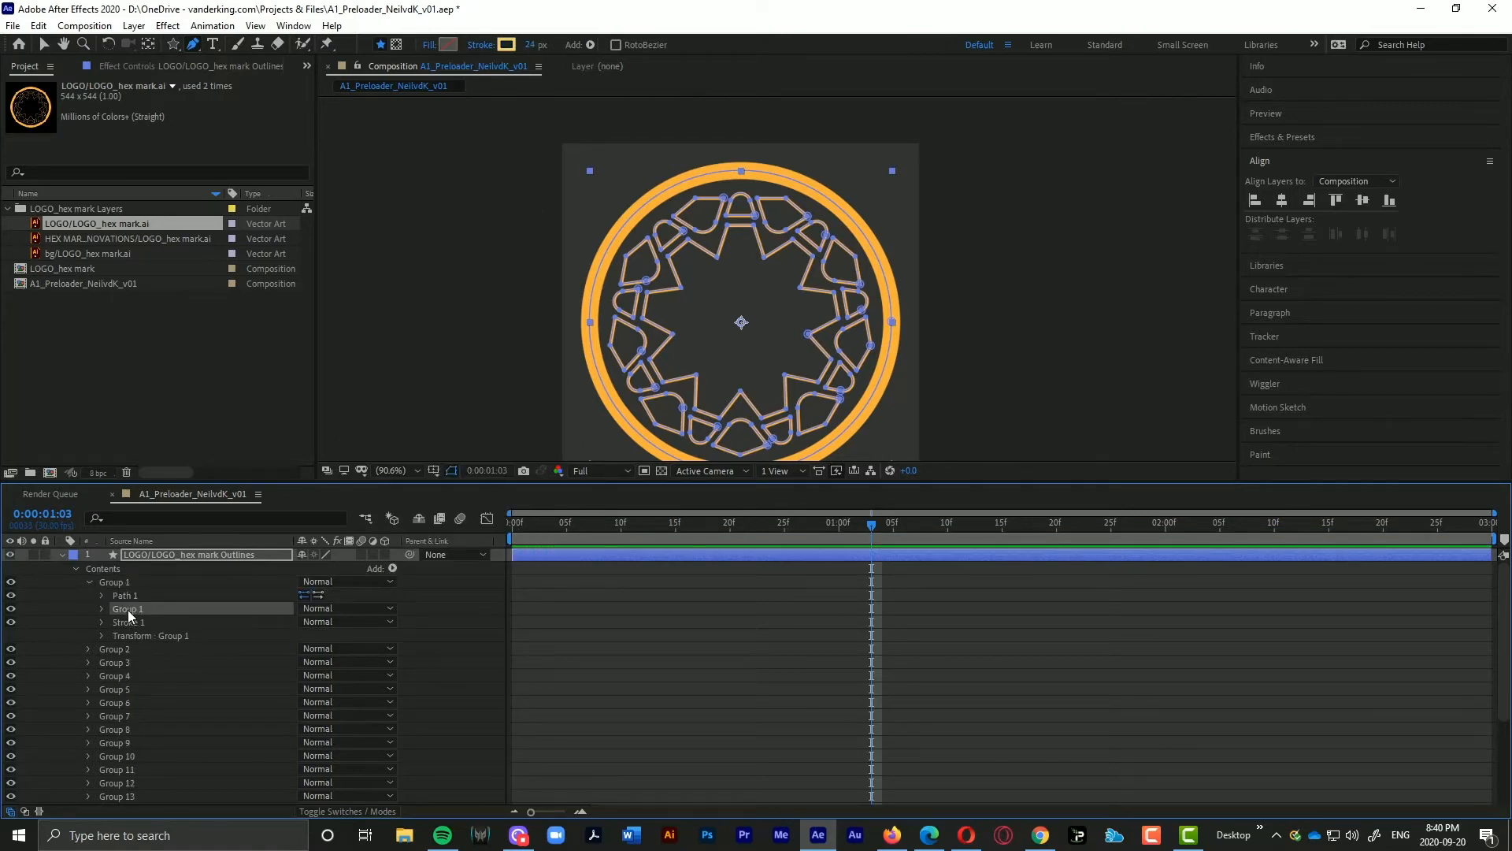
left_click_drag(129, 614, 126, 579)
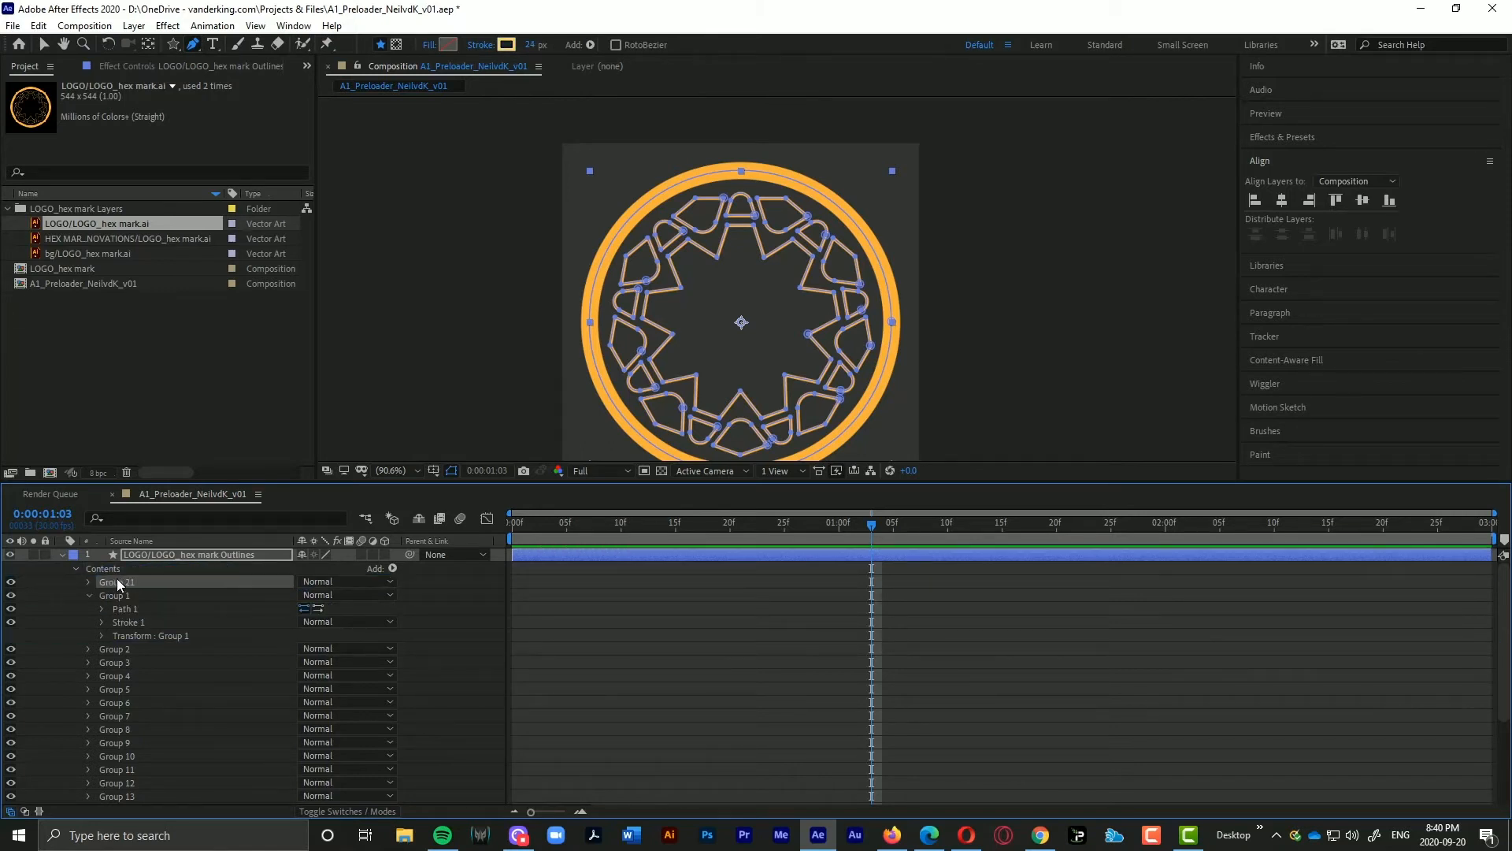
Step: Collapse Group 1 and move Groups 1 through 20 into the new empty group, Group 21
left_click(112, 595)
left_click(89, 595)
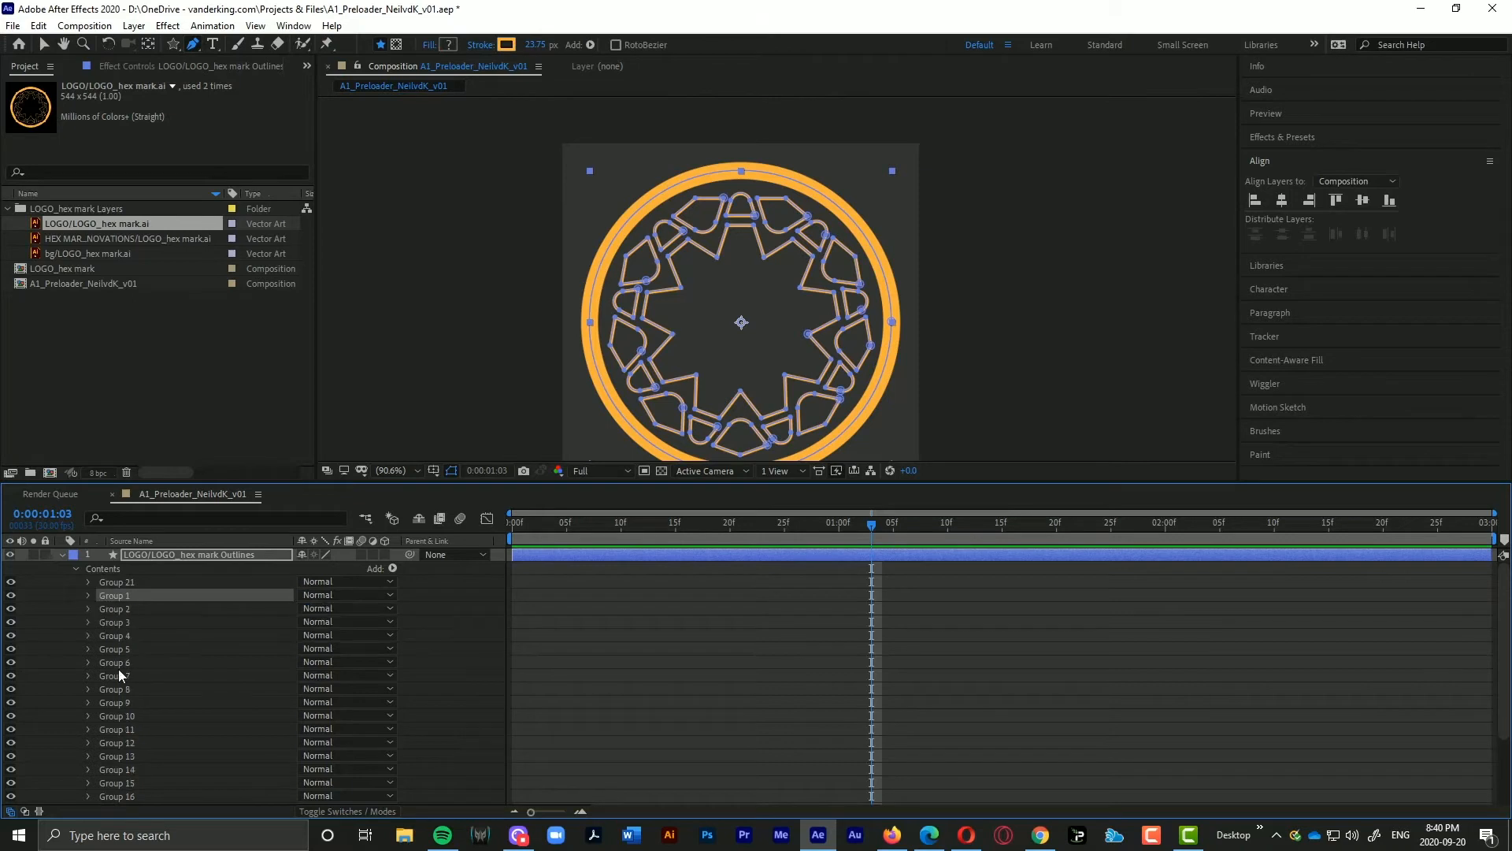
scroll(119, 684, "down", 3)
left_click(120, 758, "shift")
scroll(127, 742, "up", 3)
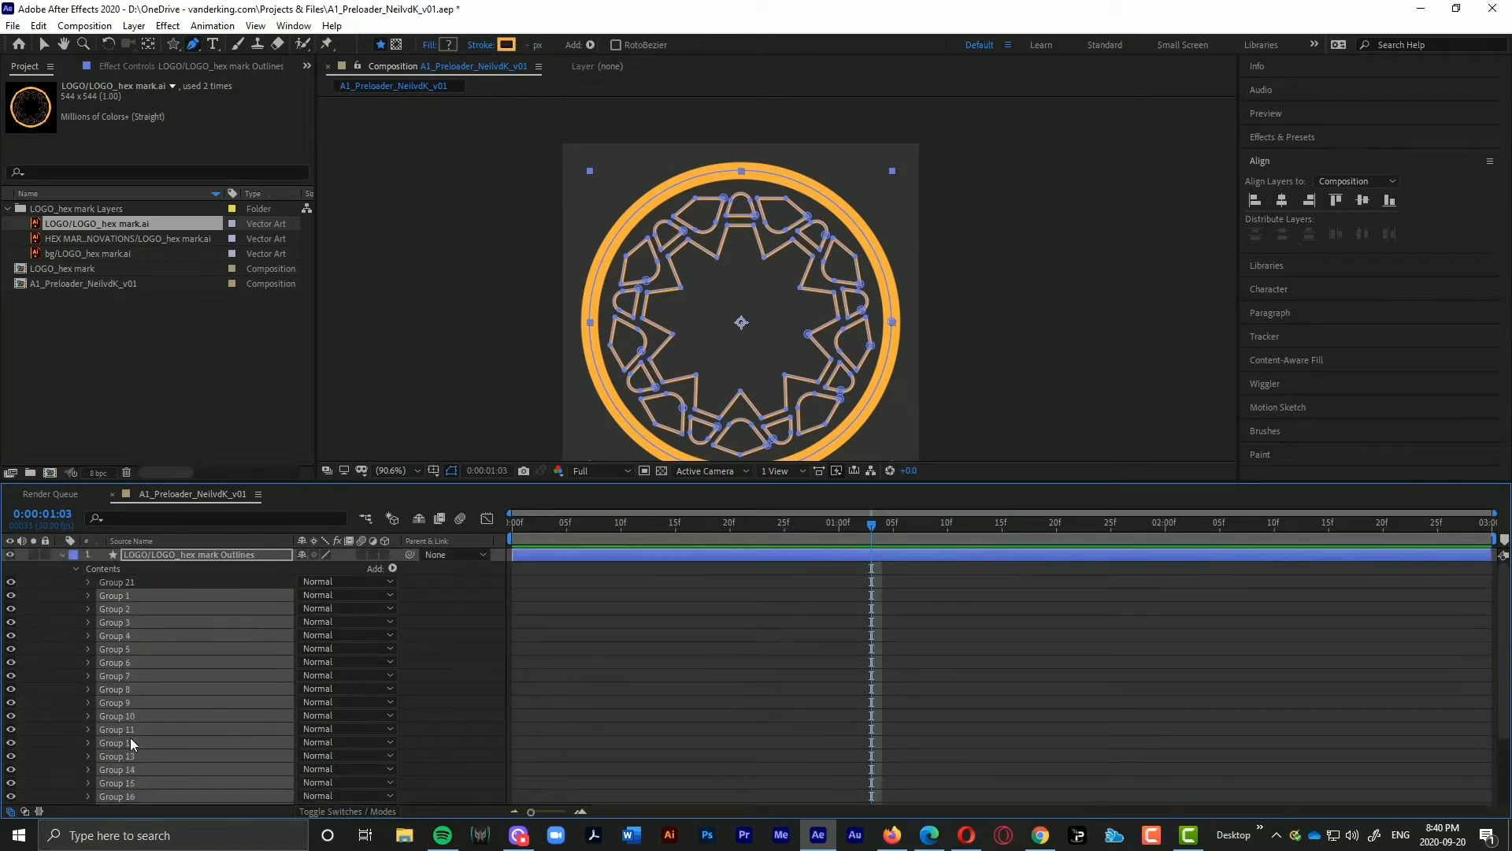
key("Delete")
Step: Add Trim Paths to Group 21 and test it on the logo by lowering its End value to 86%
left_click(119, 584)
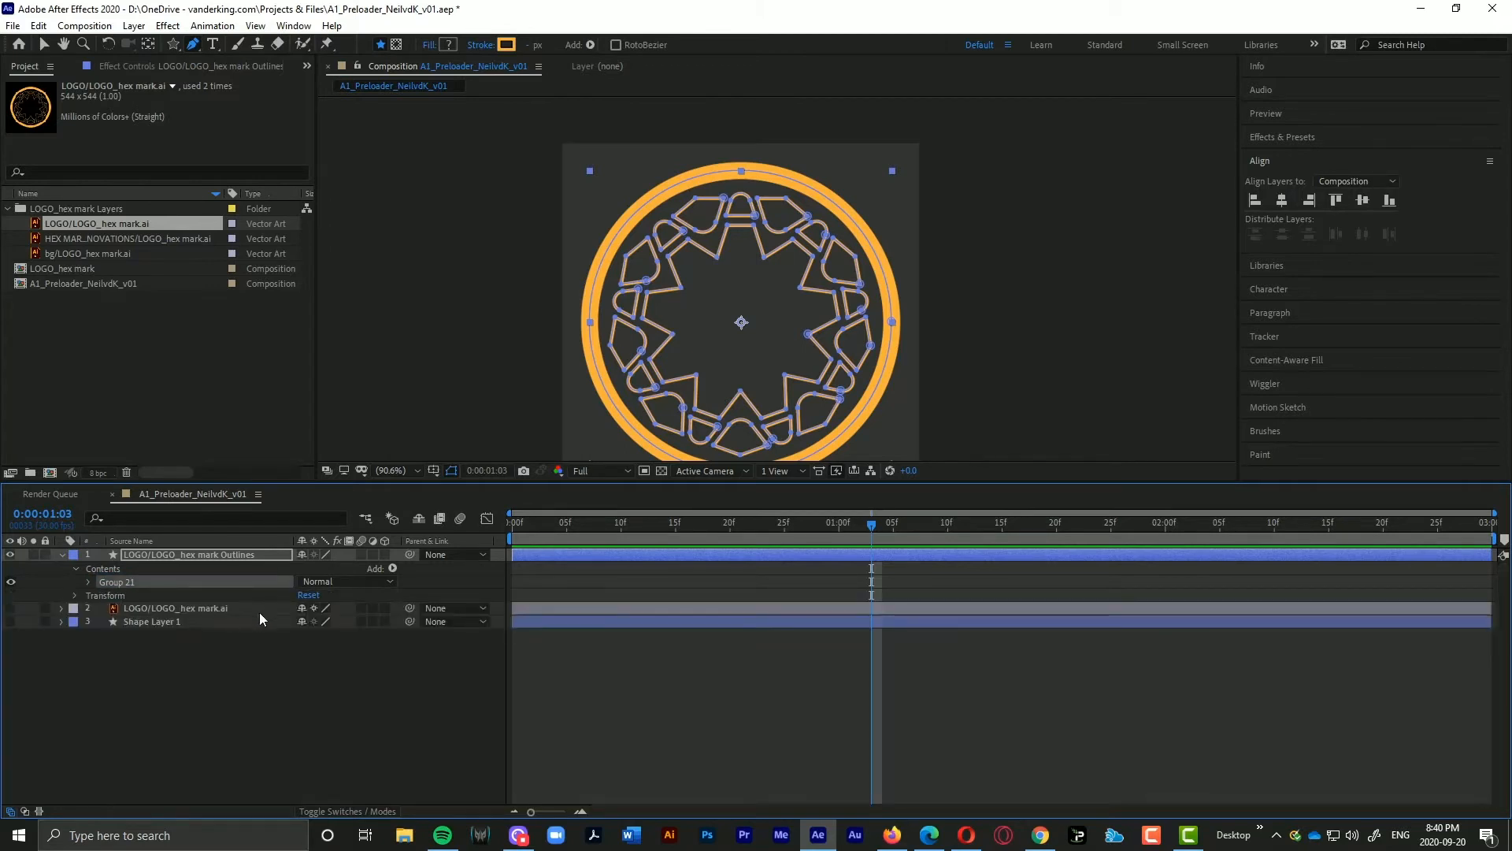
left_click(391, 567)
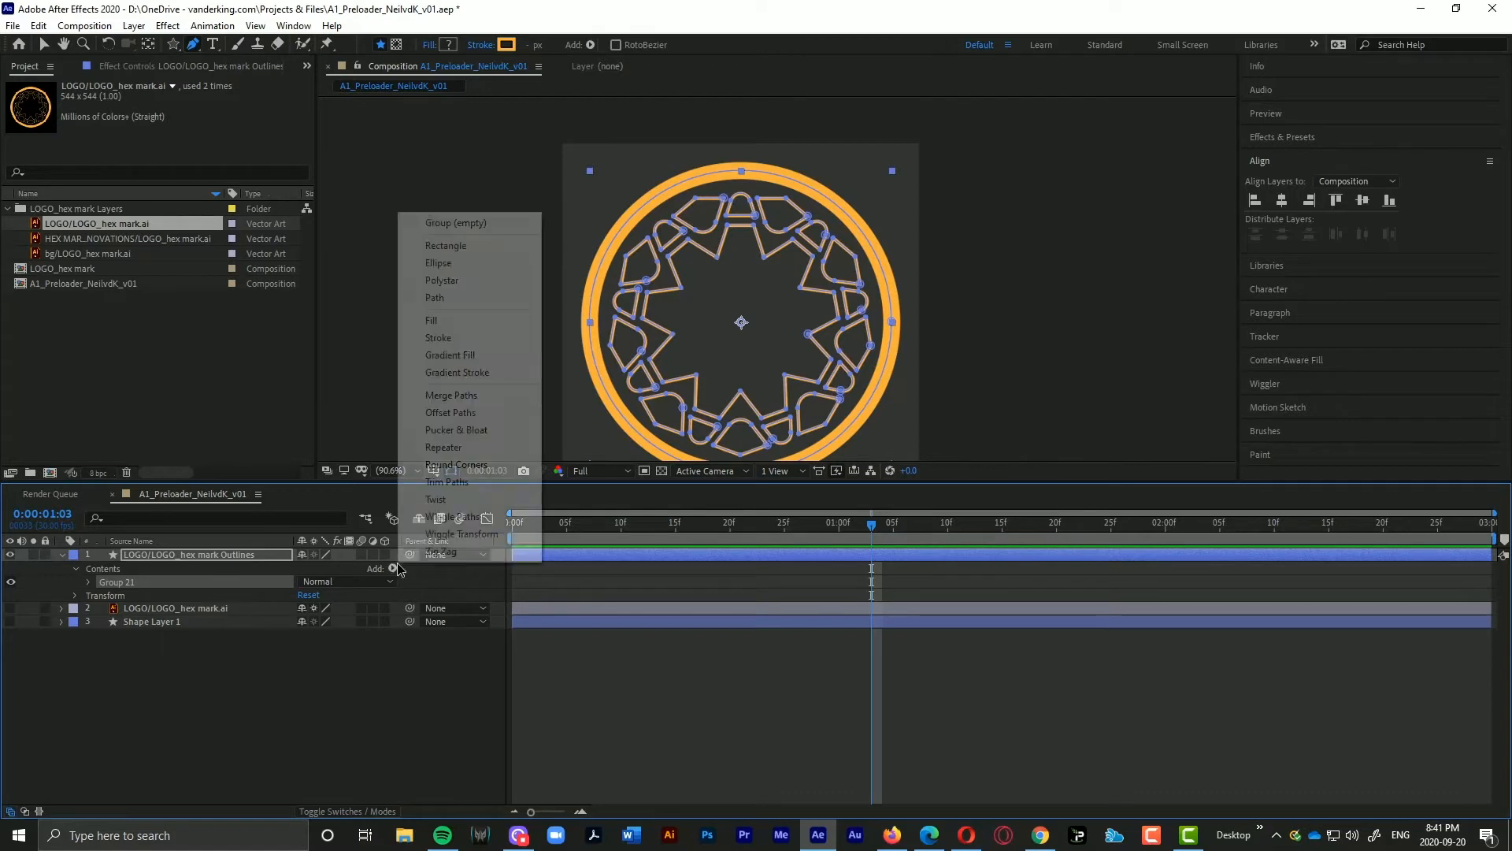
left_click(498, 482)
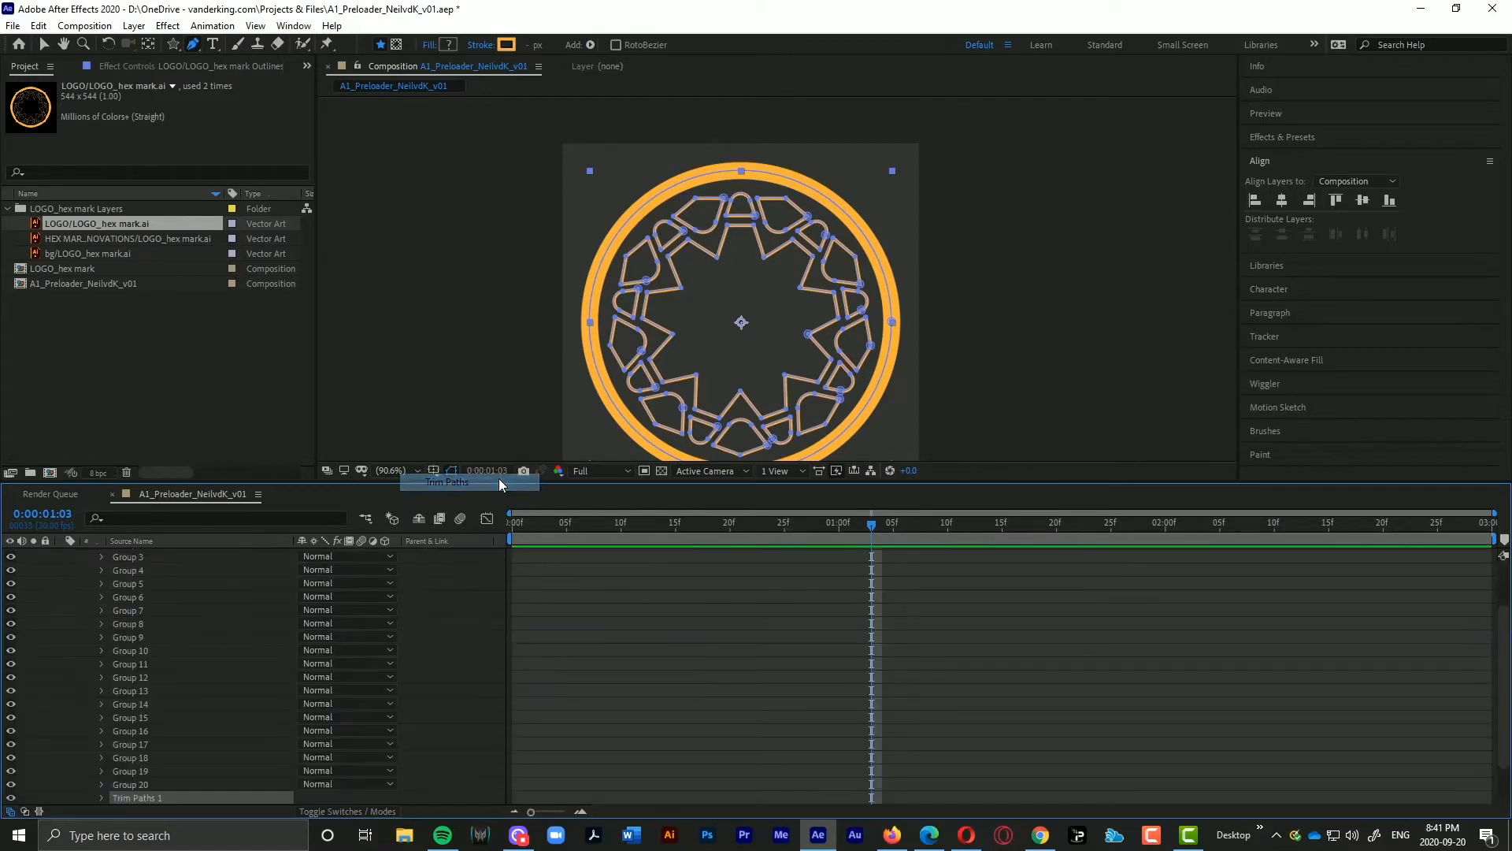
scroll(146, 734, "down", 2)
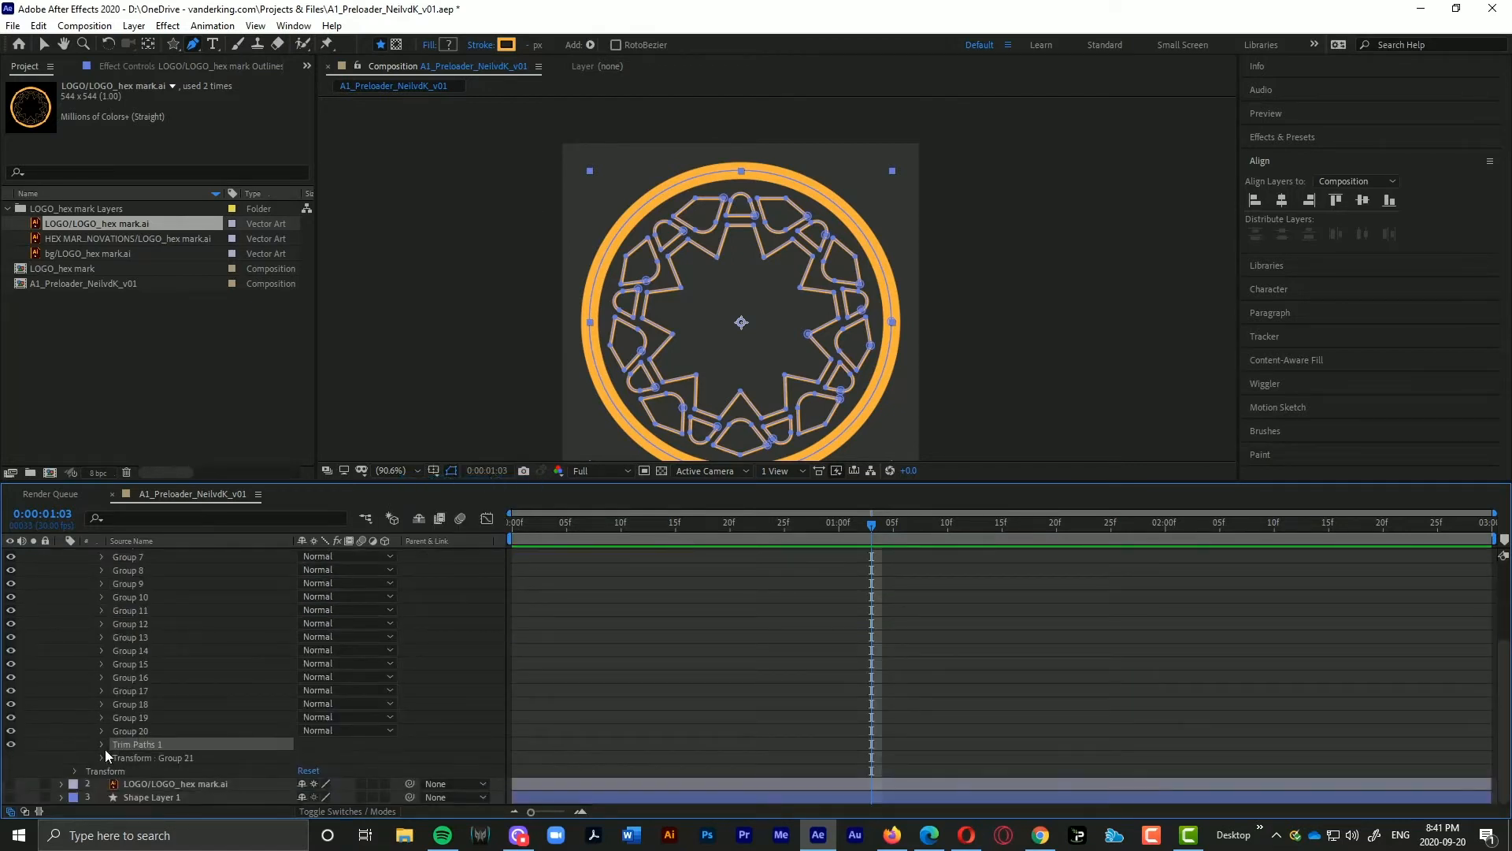
left_click(102, 744)
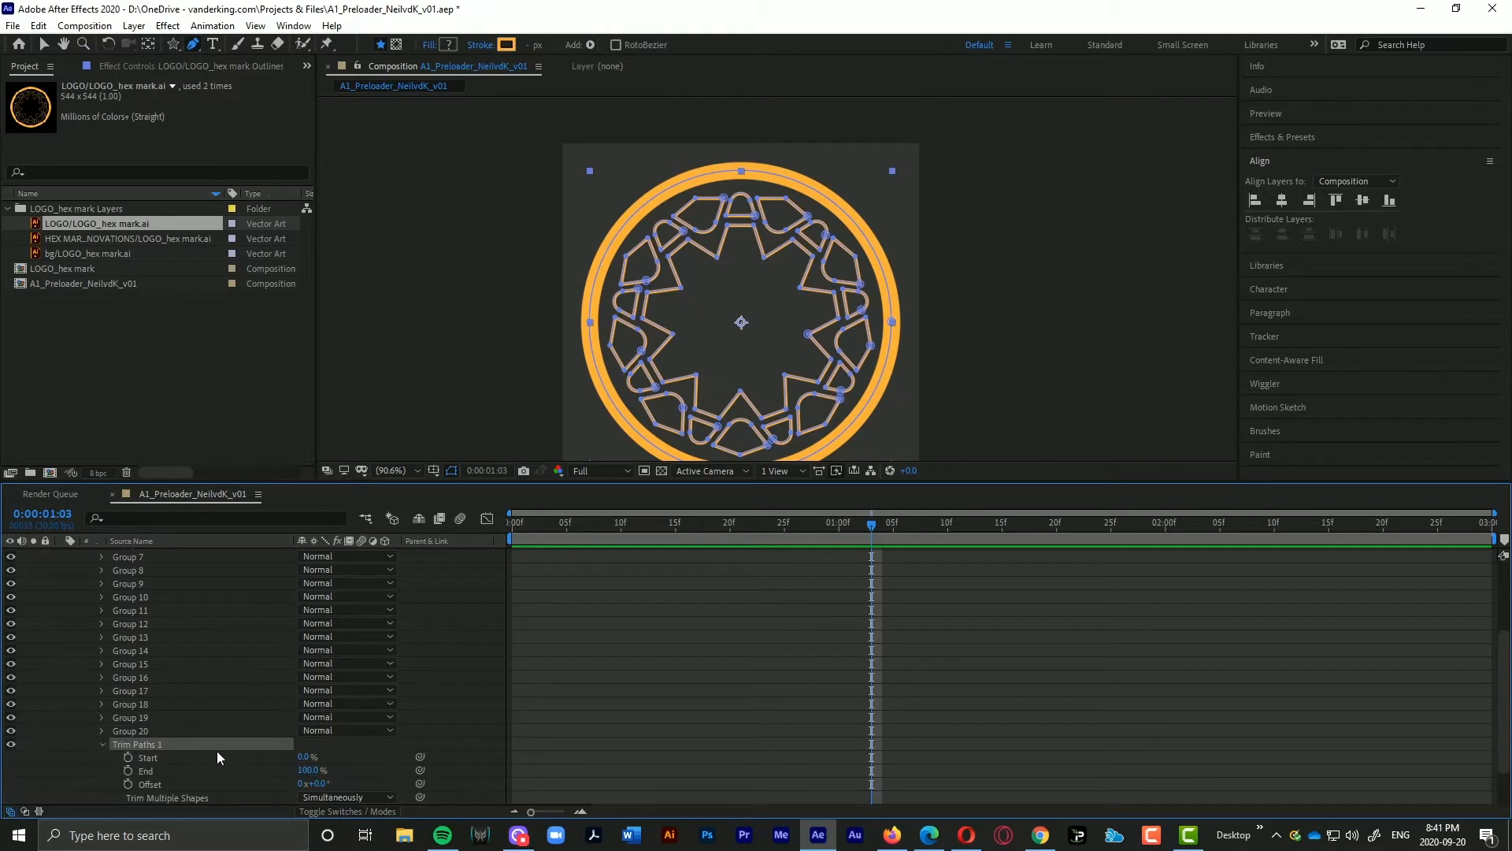
left_click_drag(315, 770, 275, 769)
mouse_move(300, 769)
left_mouse_down()
mouse_move(285, 770)
mouse_move(302, 771)
left_mouse_up()
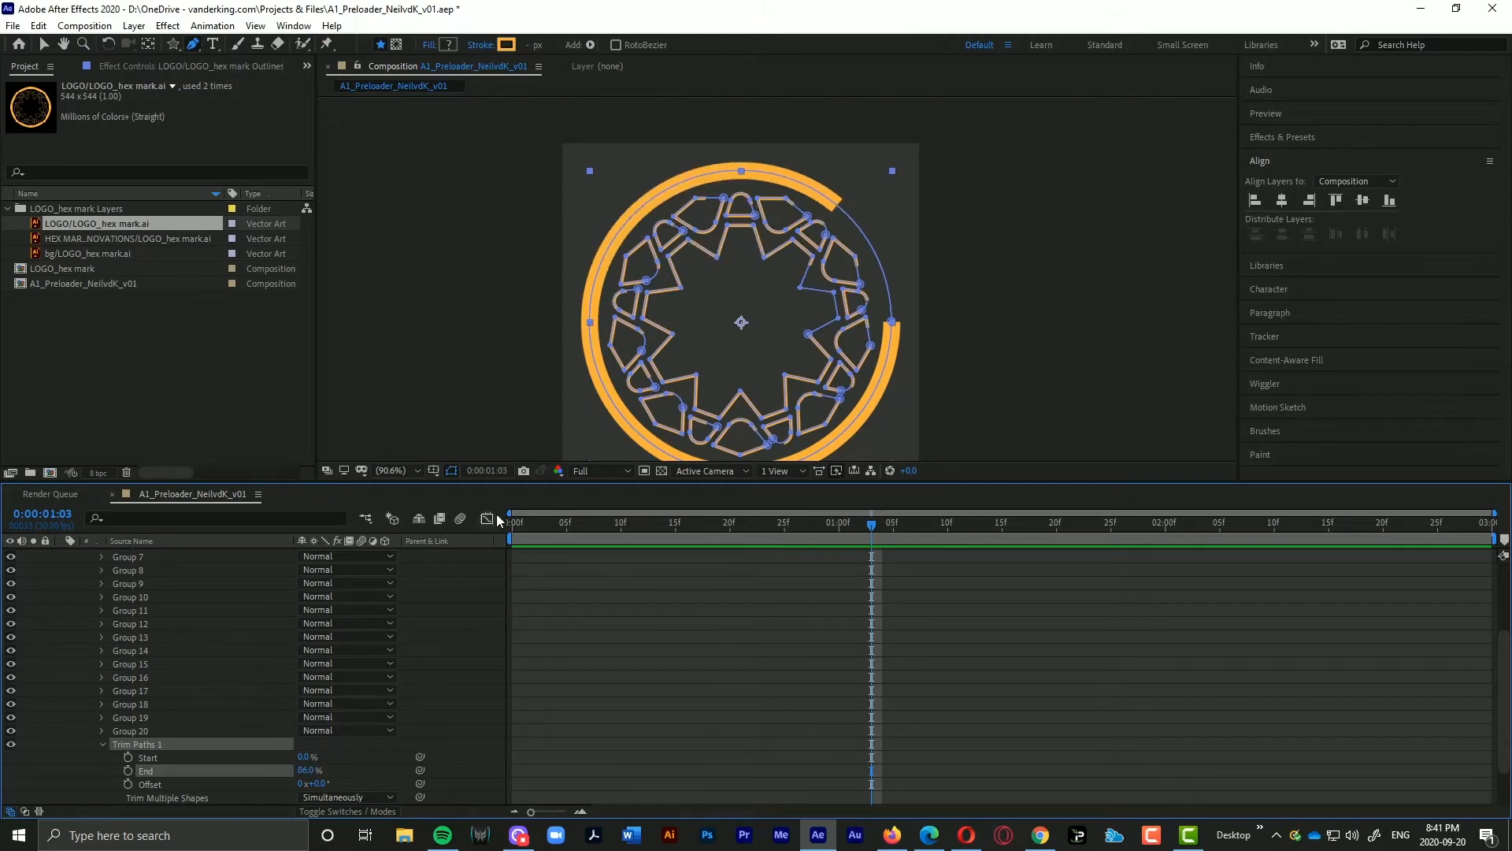
Step: Keyframe the logo's Trim Paths Start and End at 50% each at 0:00:00:00
left_click_drag(536, 525, 501, 536)
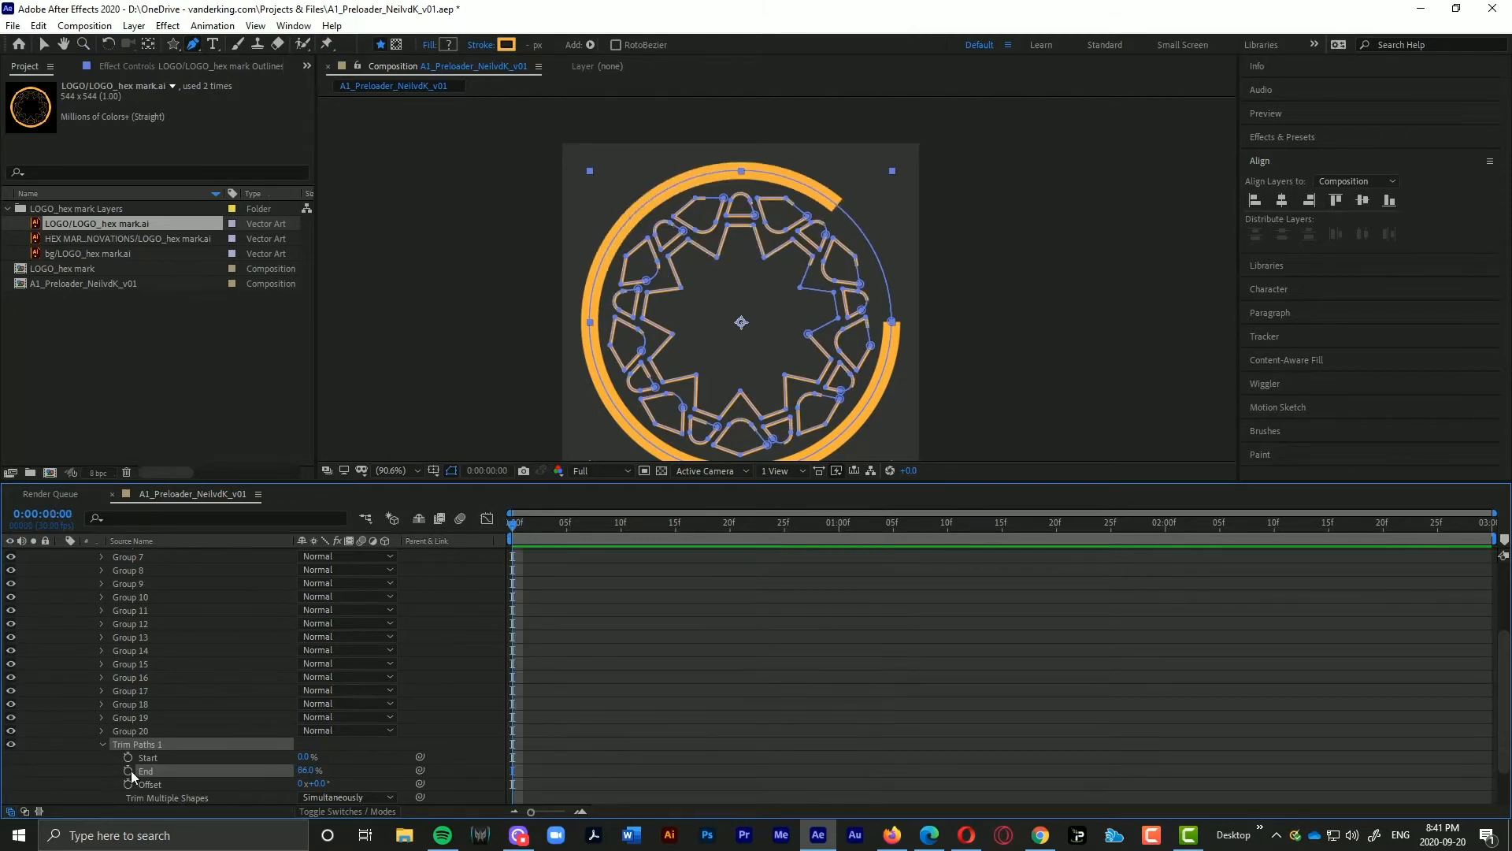
left_click(305, 756)
type("50")
key("Tab")
type("50")
key("Tab")
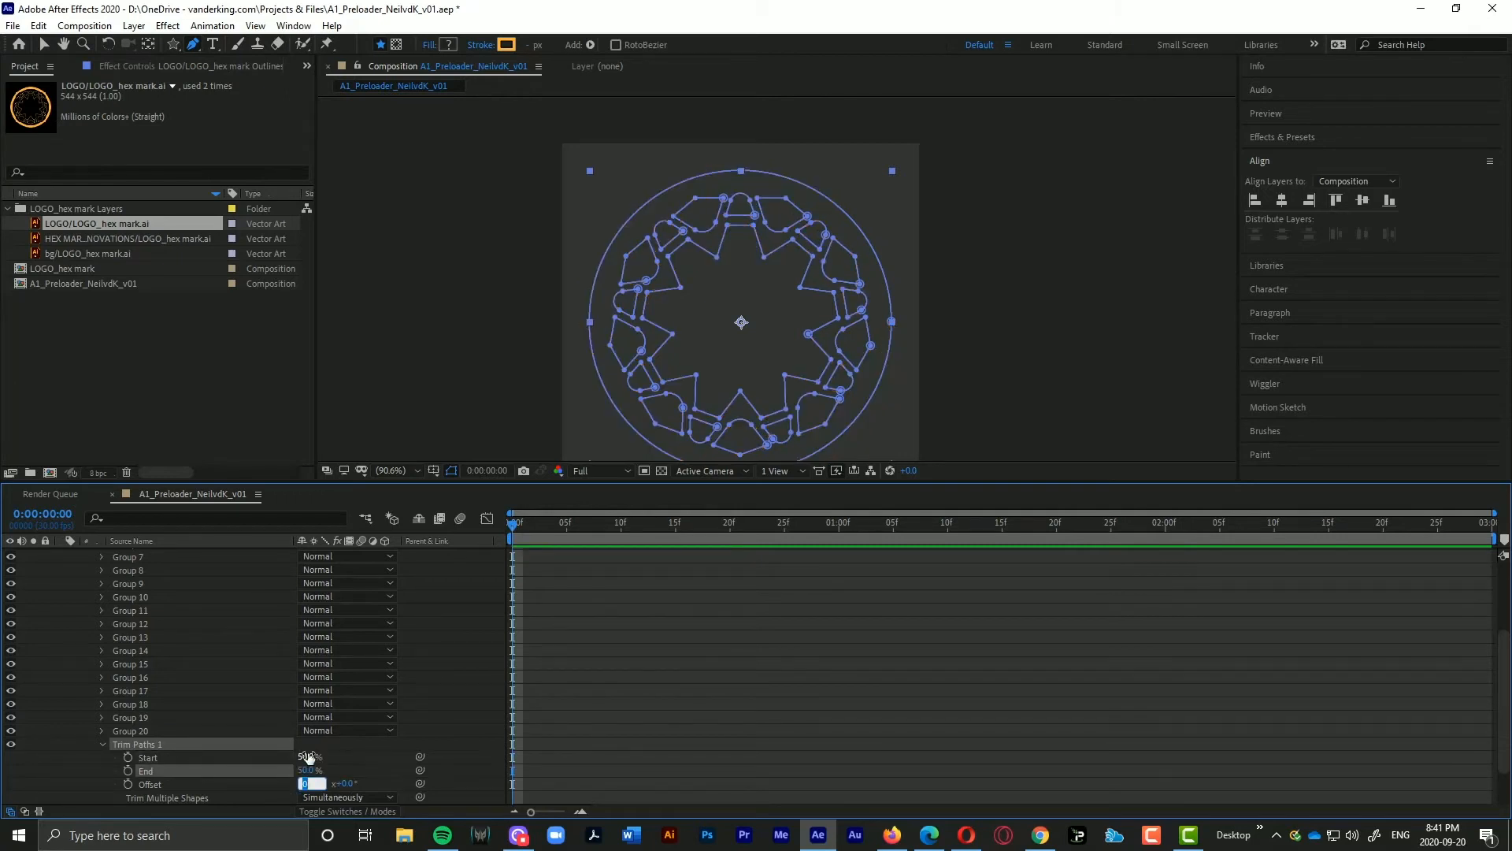
left_click(128, 757)
left_click(128, 770)
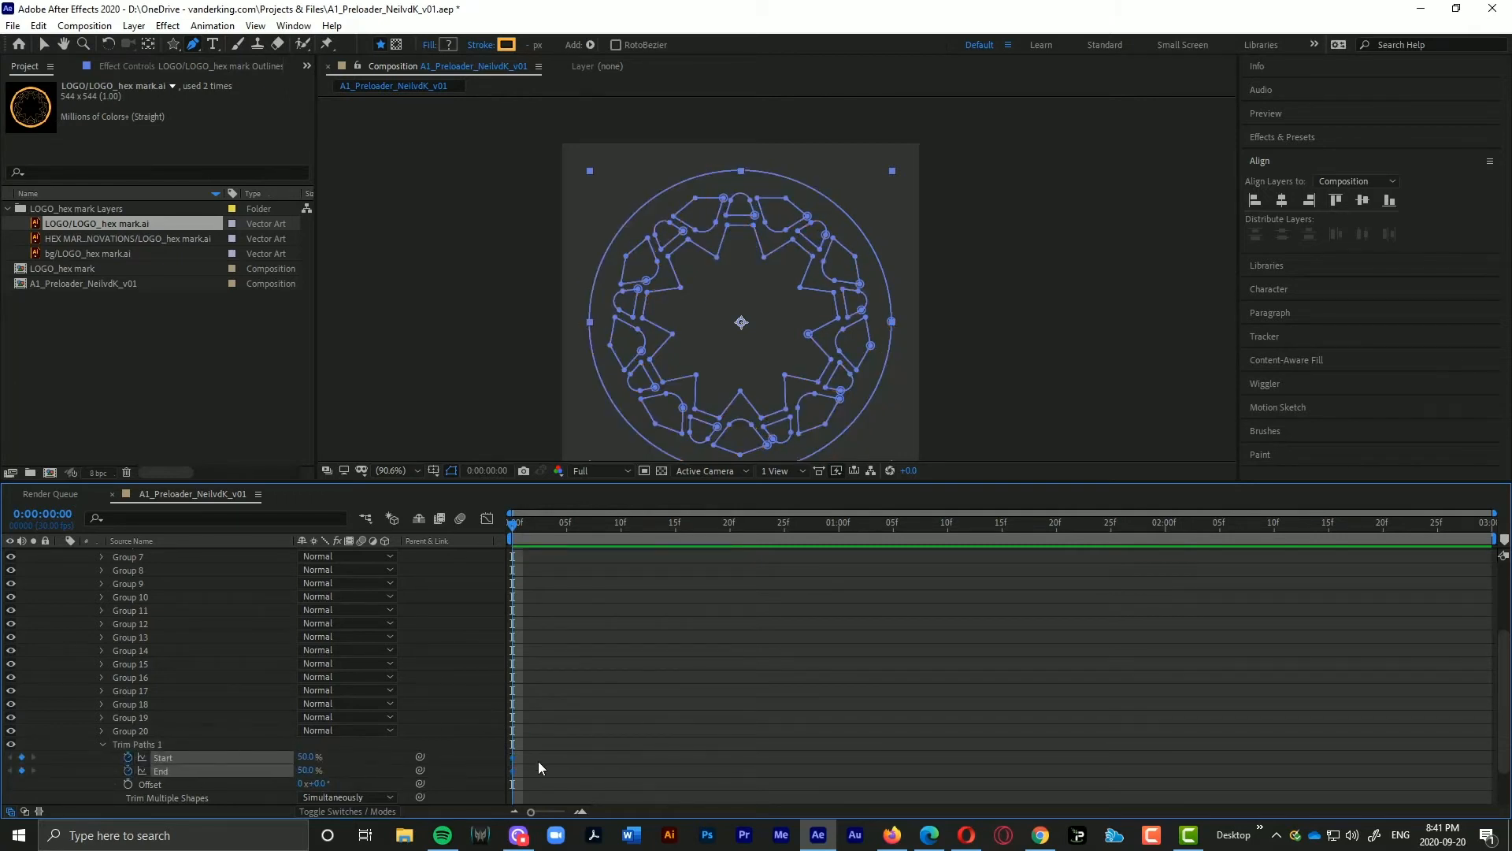
Step: At 0:00:01:00, keyframe the logo's Trim Paths Start at 100% and End at 0%
left_click_drag(521, 526, 839, 528)
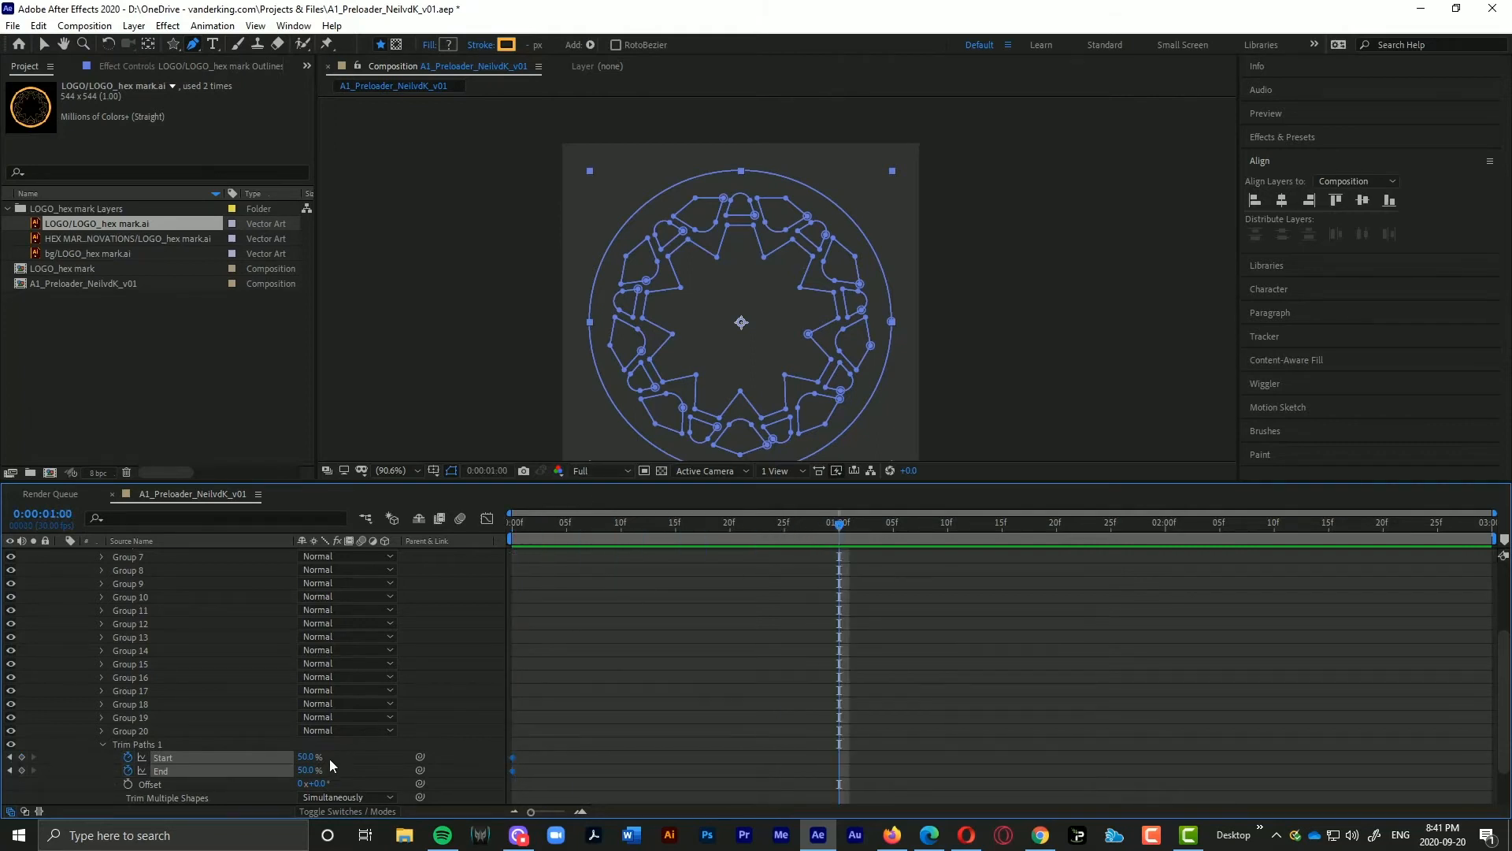
left_click(309, 757)
type("100")
key("Return")
mouse_move(307, 770)
left_mouse_down()
mouse_move(370, 767)
mouse_move(303, 774)
left_mouse_up()
right_click(301, 785)
left_click(306, 770)
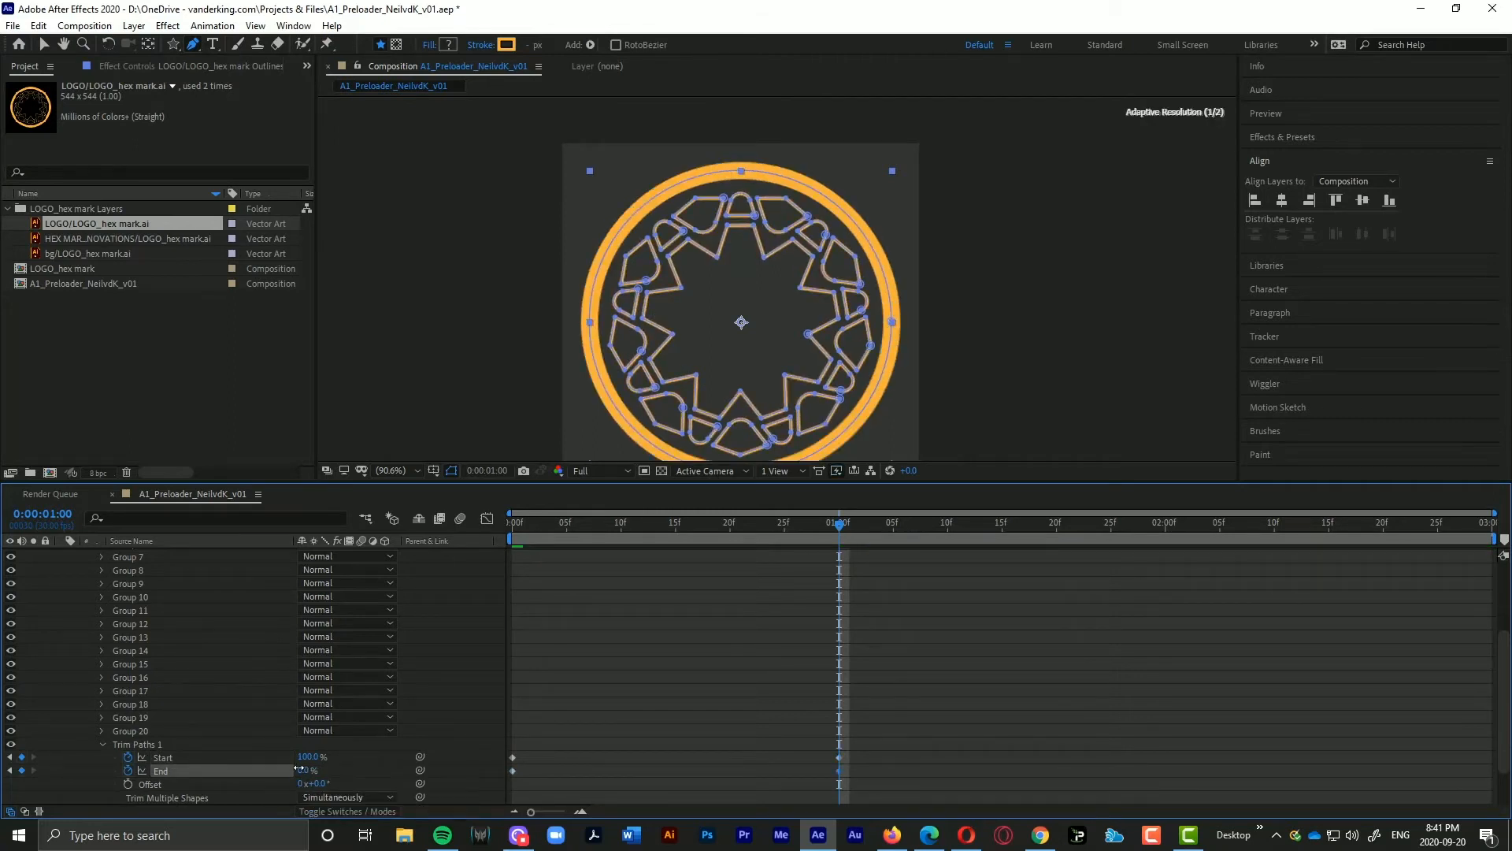
Step: Preview the logo's trim animation from the first frame and inspect the partially drawn logo at 0:00:00:20
left_click_drag(544, 524, 509, 553)
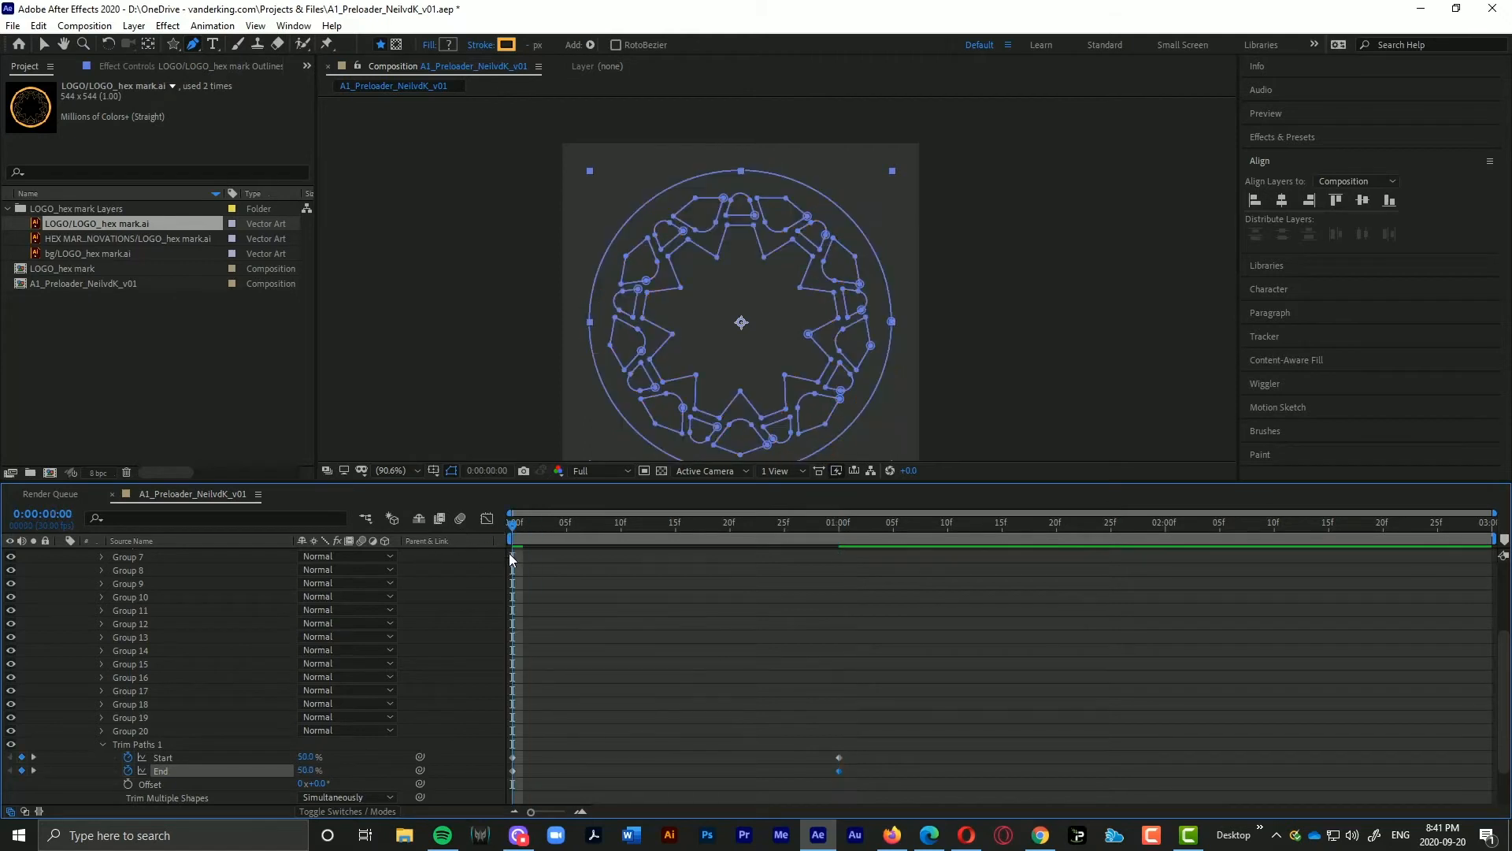
key("space")
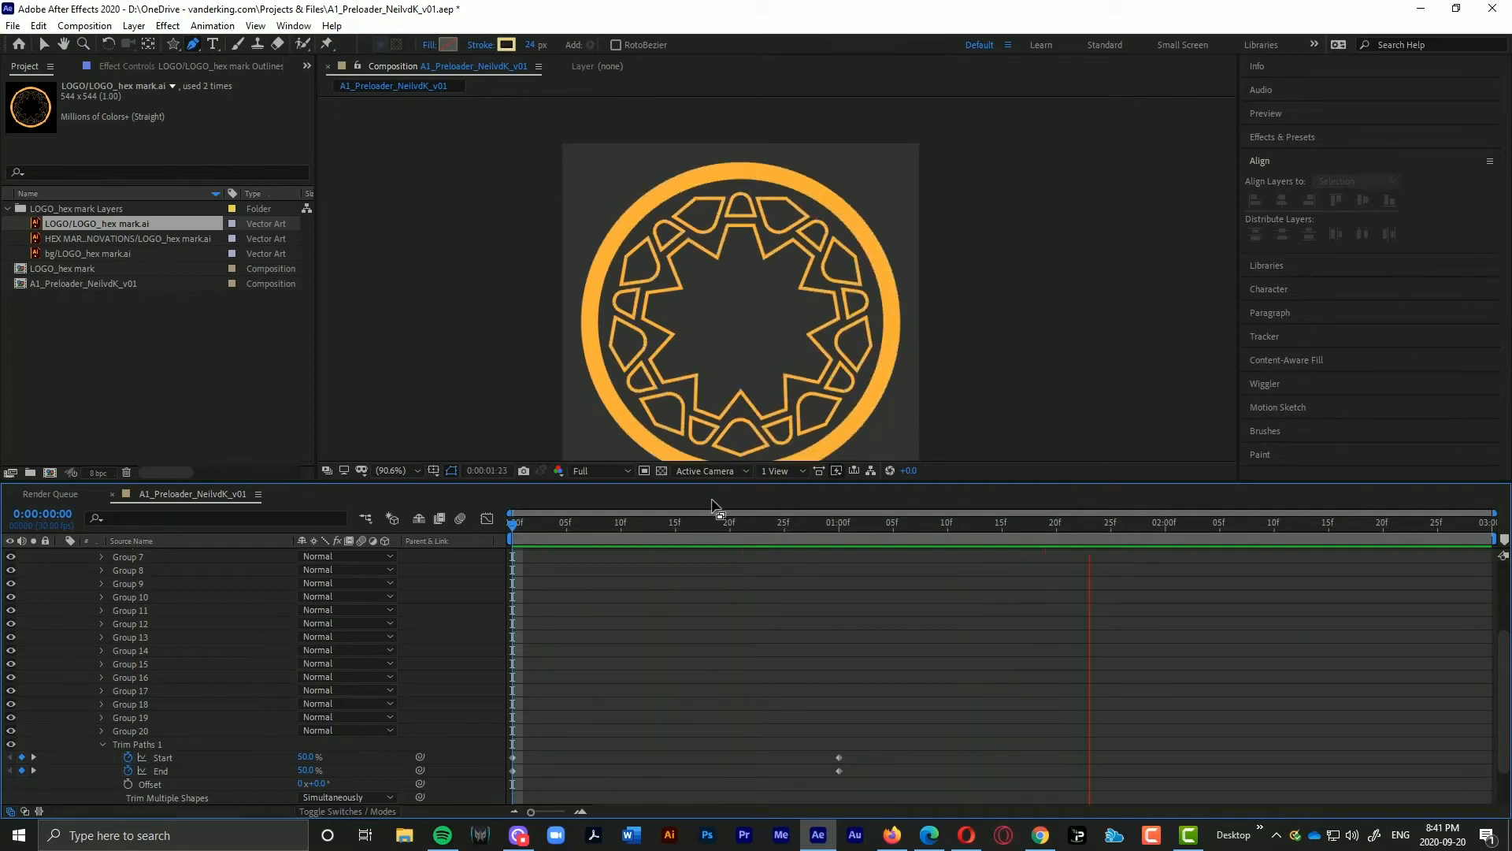
left_click(546, 524)
mouse_move(546, 527)
left_mouse_down()
mouse_move(837, 555)
mouse_move(545, 547)
mouse_move(838, 528)
mouse_move(611, 528)
mouse_move(768, 509)
mouse_move(872, 524)
mouse_move(508, 525)
left_mouse_up()
key("space")
left_click(731, 523)
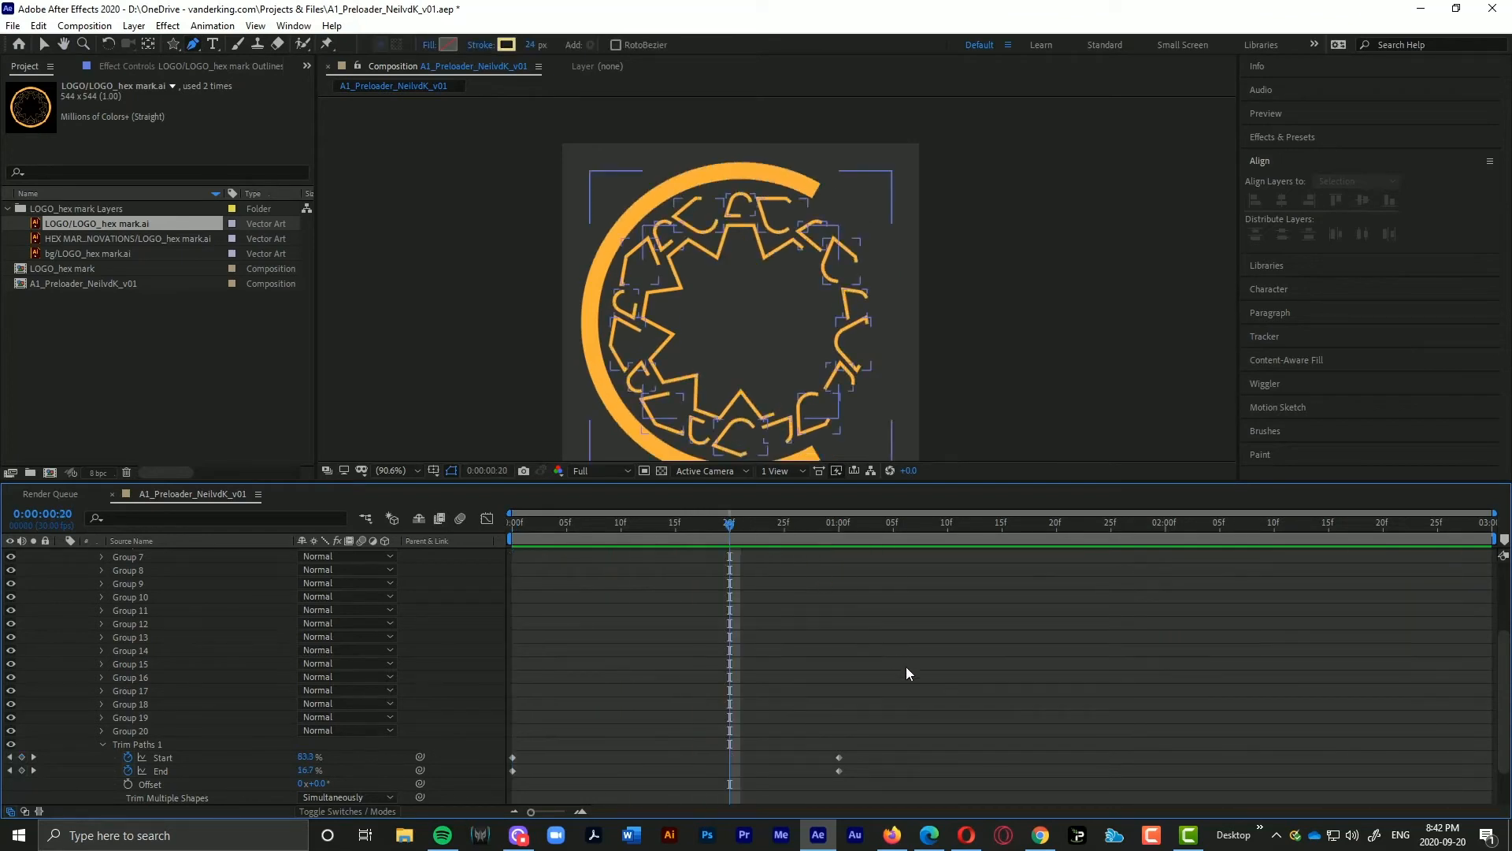
Step: Shift the logo's Trim Paths keyframes so the first Start and End pair sits at 0:00:00:17 and the second at 0:00:01:05
left_click_drag(914, 699, 729, 716)
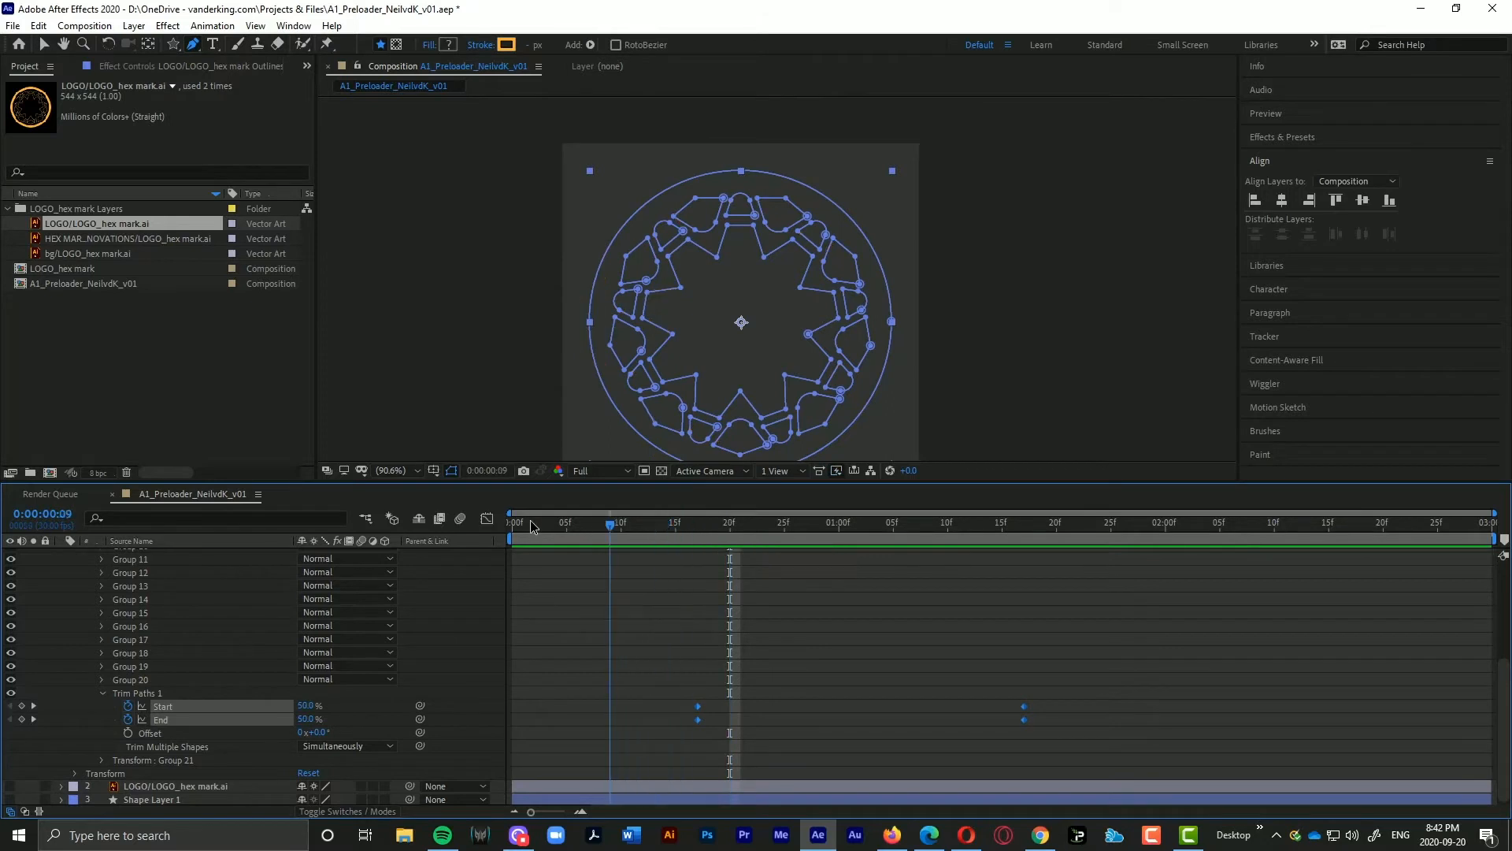
left_click_drag(745, 530, 1077, 530)
left_click(1005, 623)
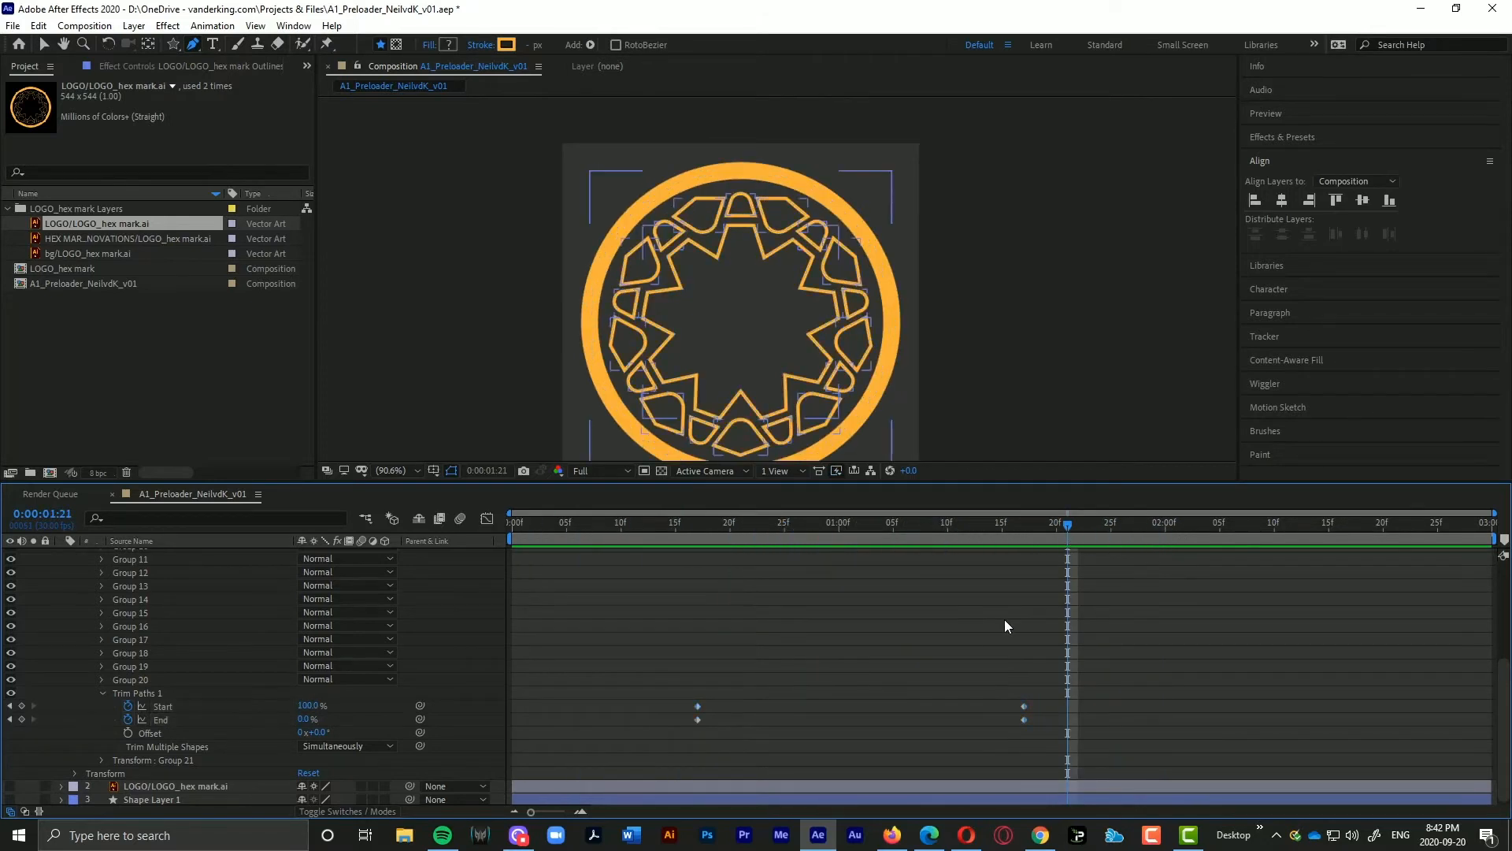
left_click_drag(988, 677, 895, 723)
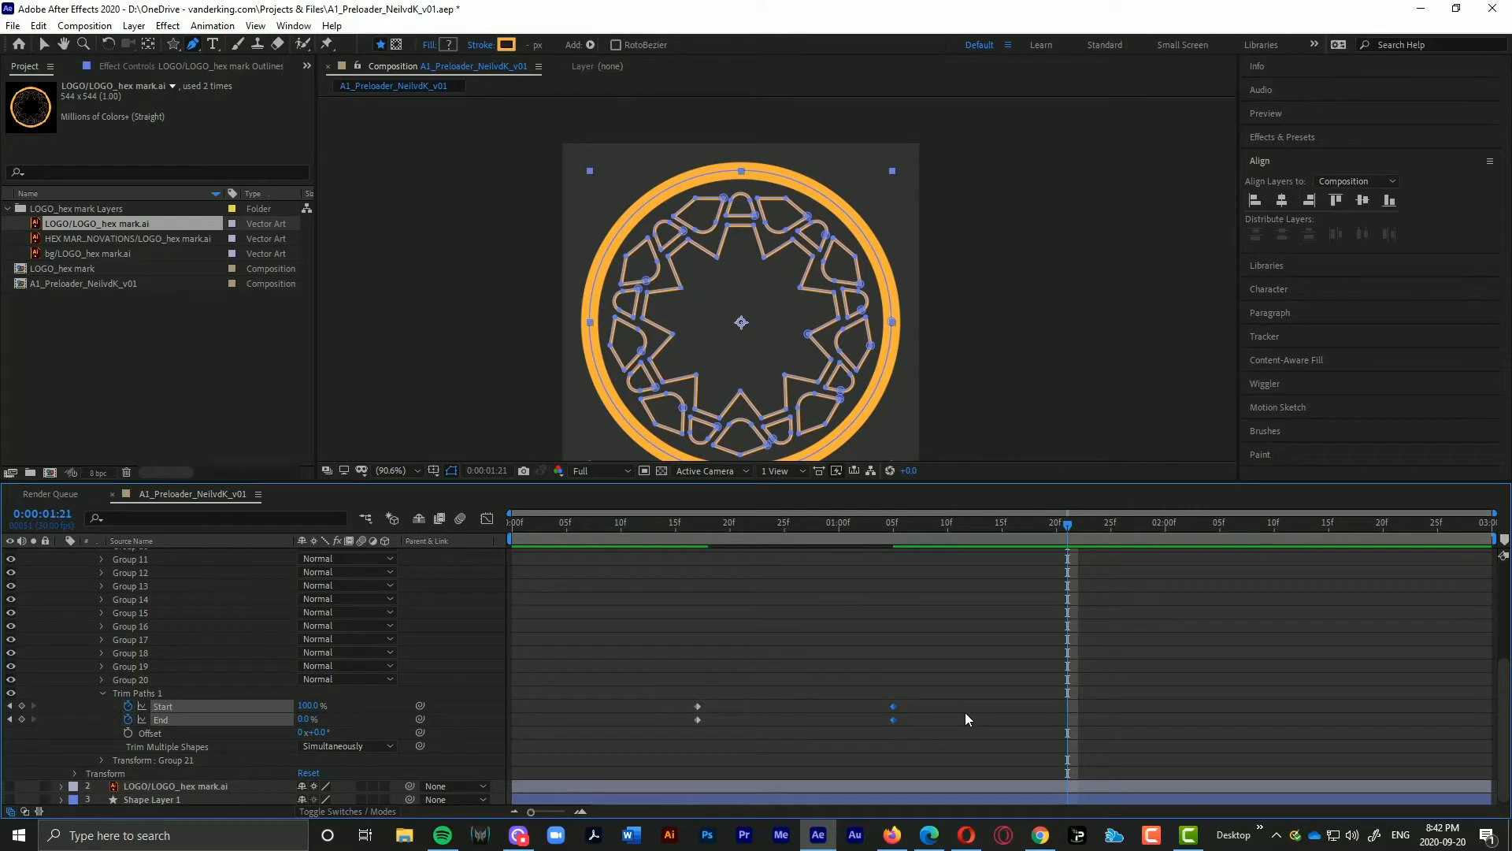
Step: At 0:00:01:21, try keyframing the logo's Trim Paths Start at 0% and End at 100%, and undo the End change
key("ctrl+c")
key("ctrl+v")
left_click(307, 707)
type("0")
key("Tab")
type("100")
key("Tab")
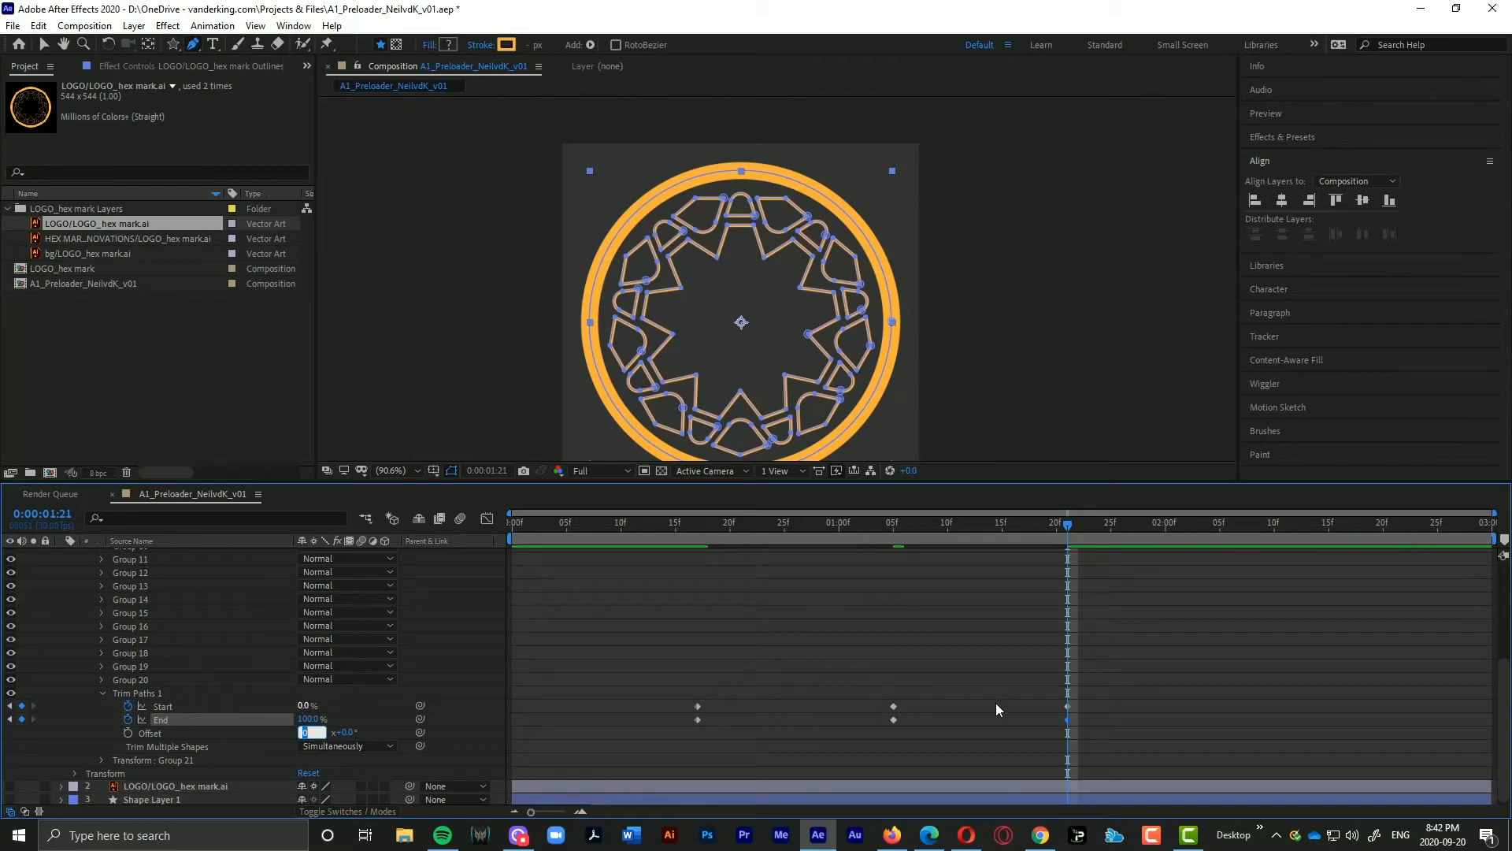
key("ctrl+z")
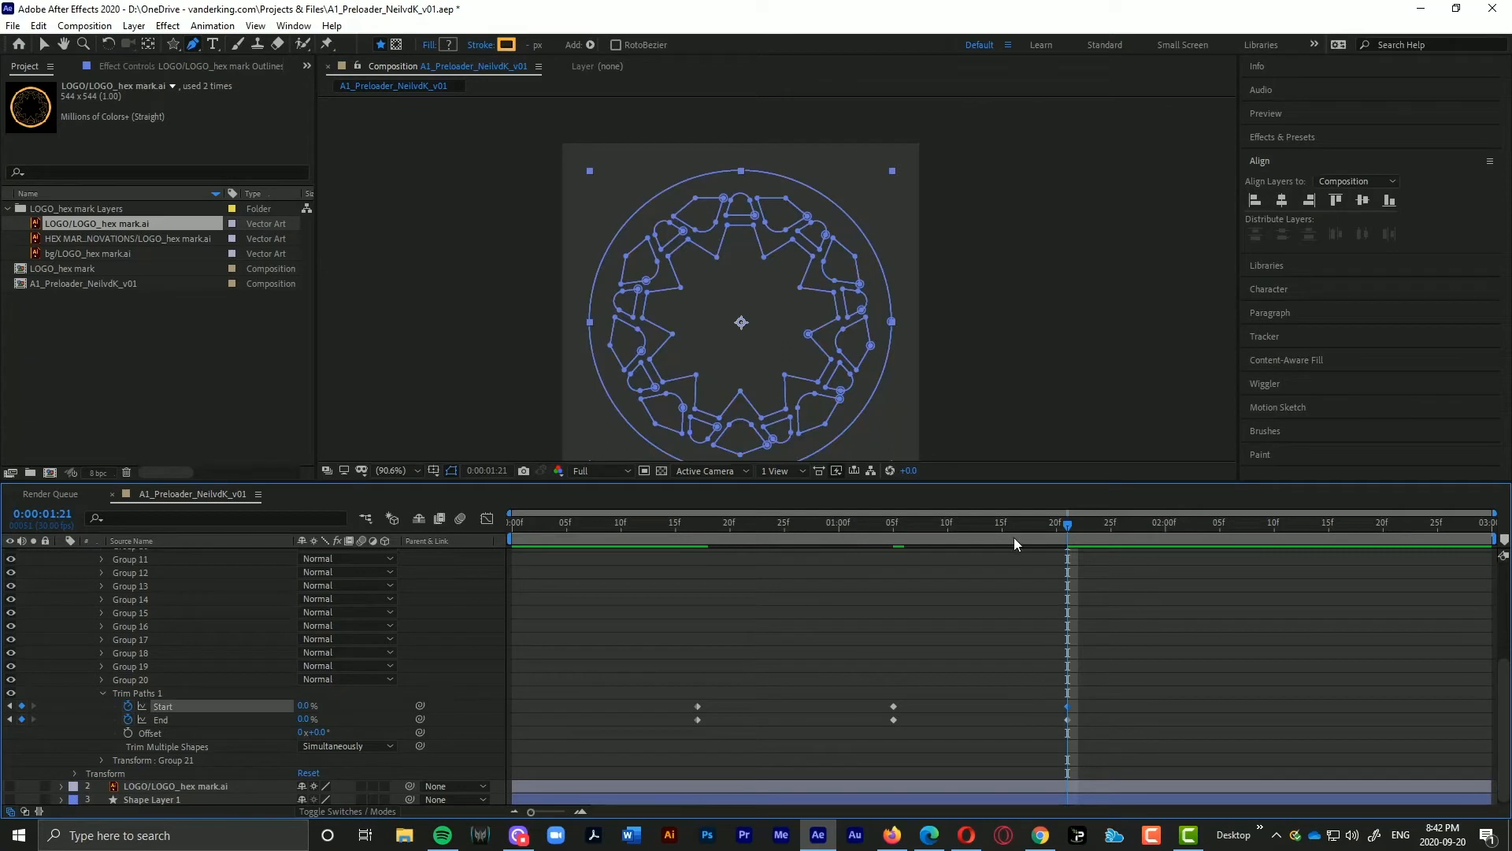
Step: Scrub through the logo's trim animation up to 0:00:01:21 and examine how it draws and disappears around the last two keyframe pairs
key("space")
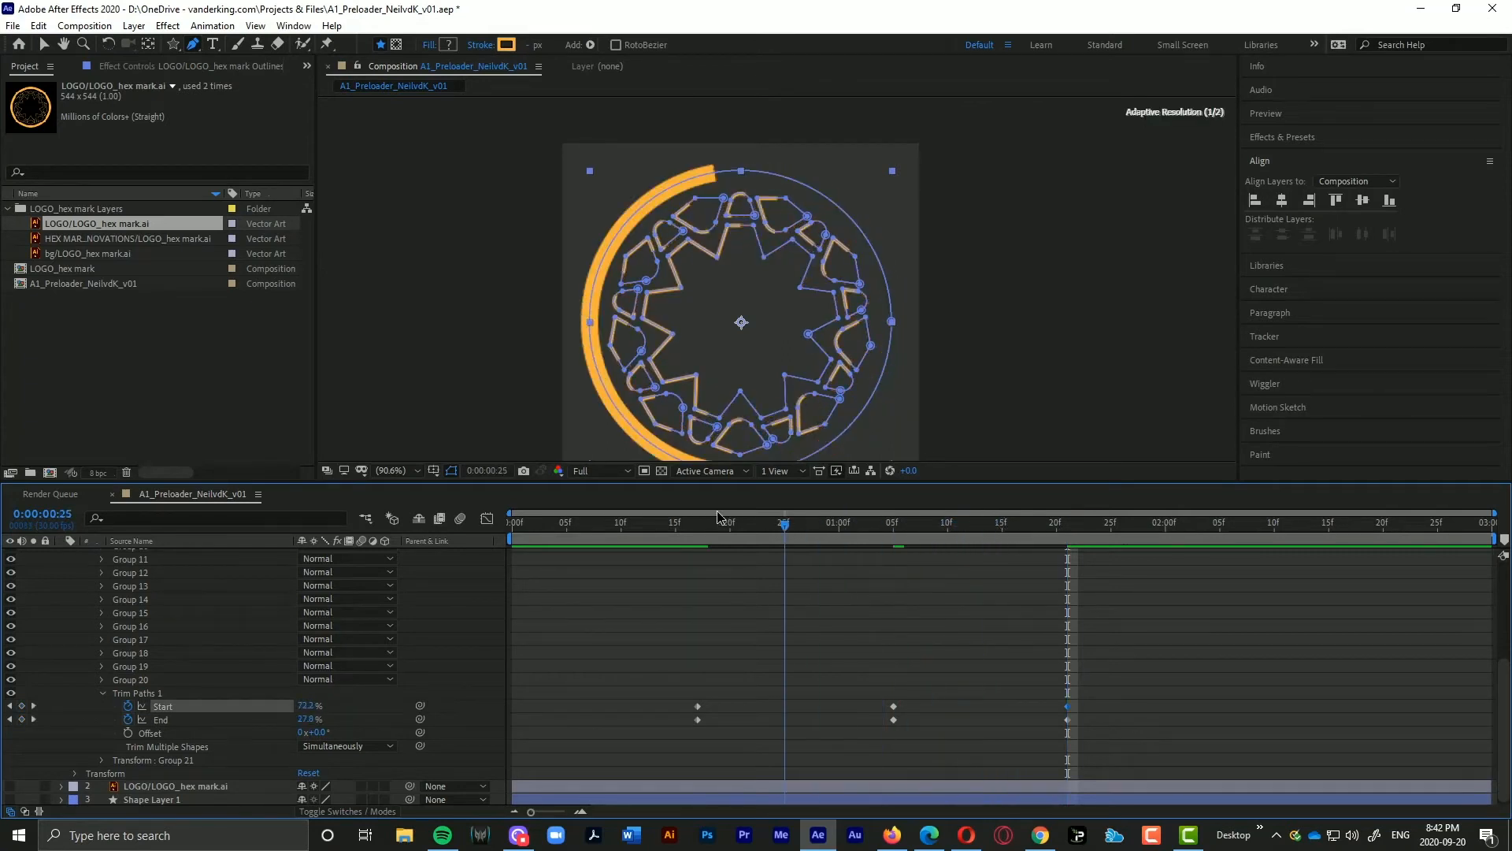
left_click_drag(718, 517, 1046, 523)
left_click(851, 696)
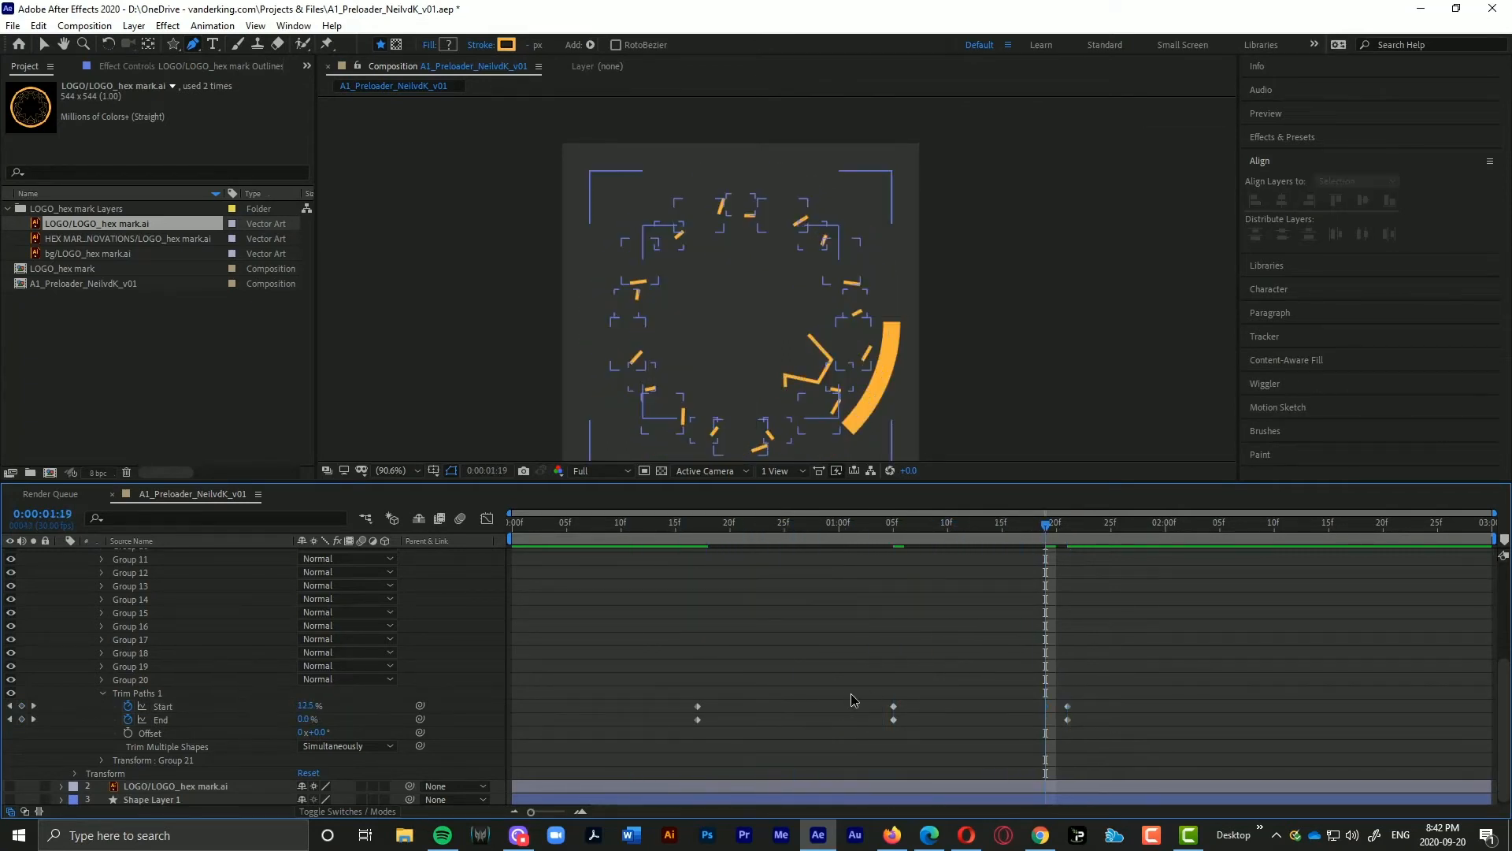
left_click_drag(852, 699, 916, 725)
left_click_drag(1047, 522, 1065, 533)
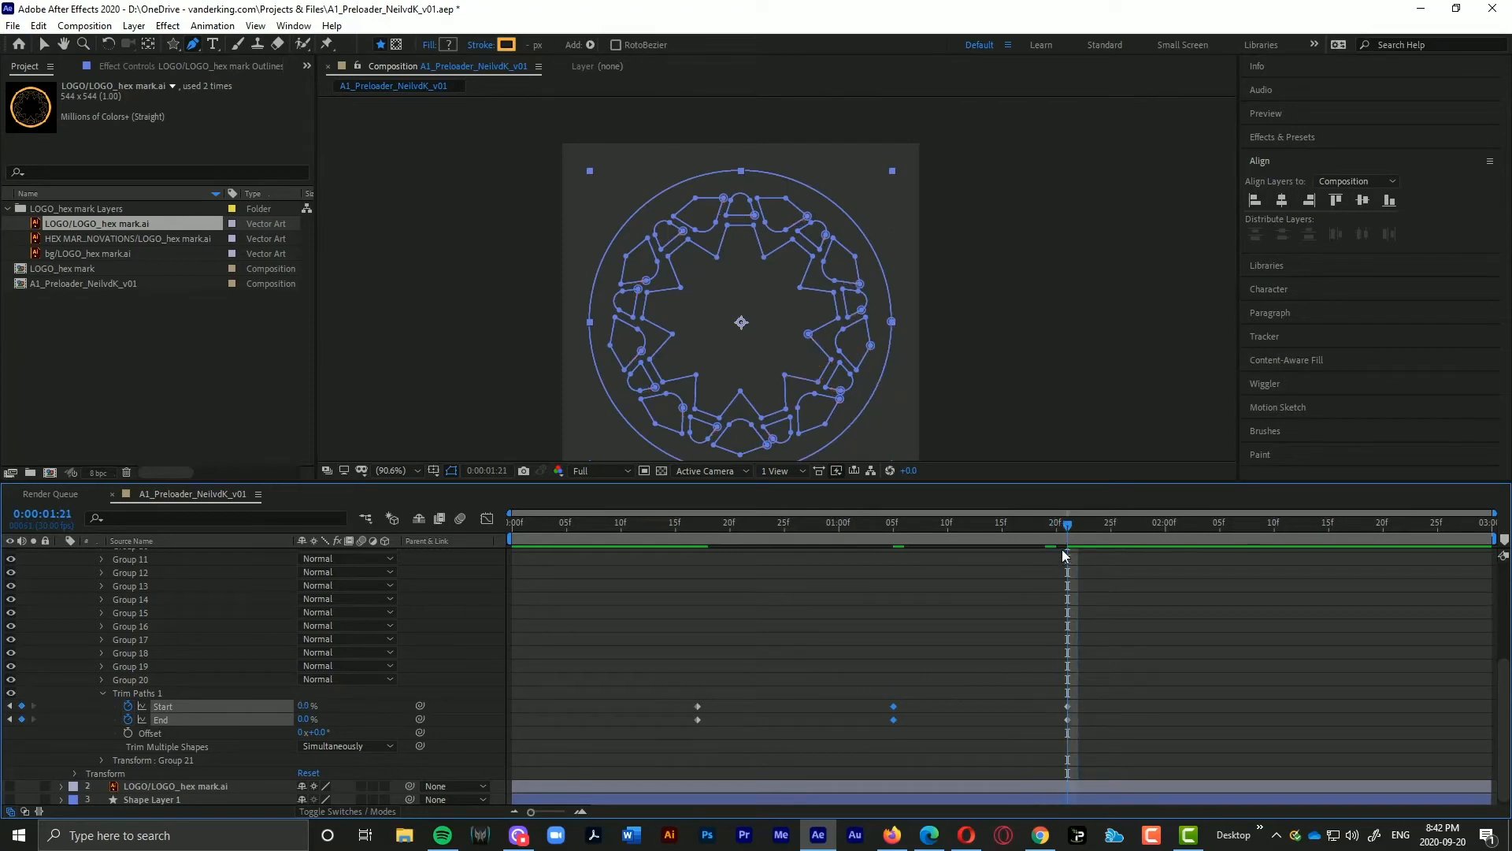
scroll(1037, 644, "up", 5)
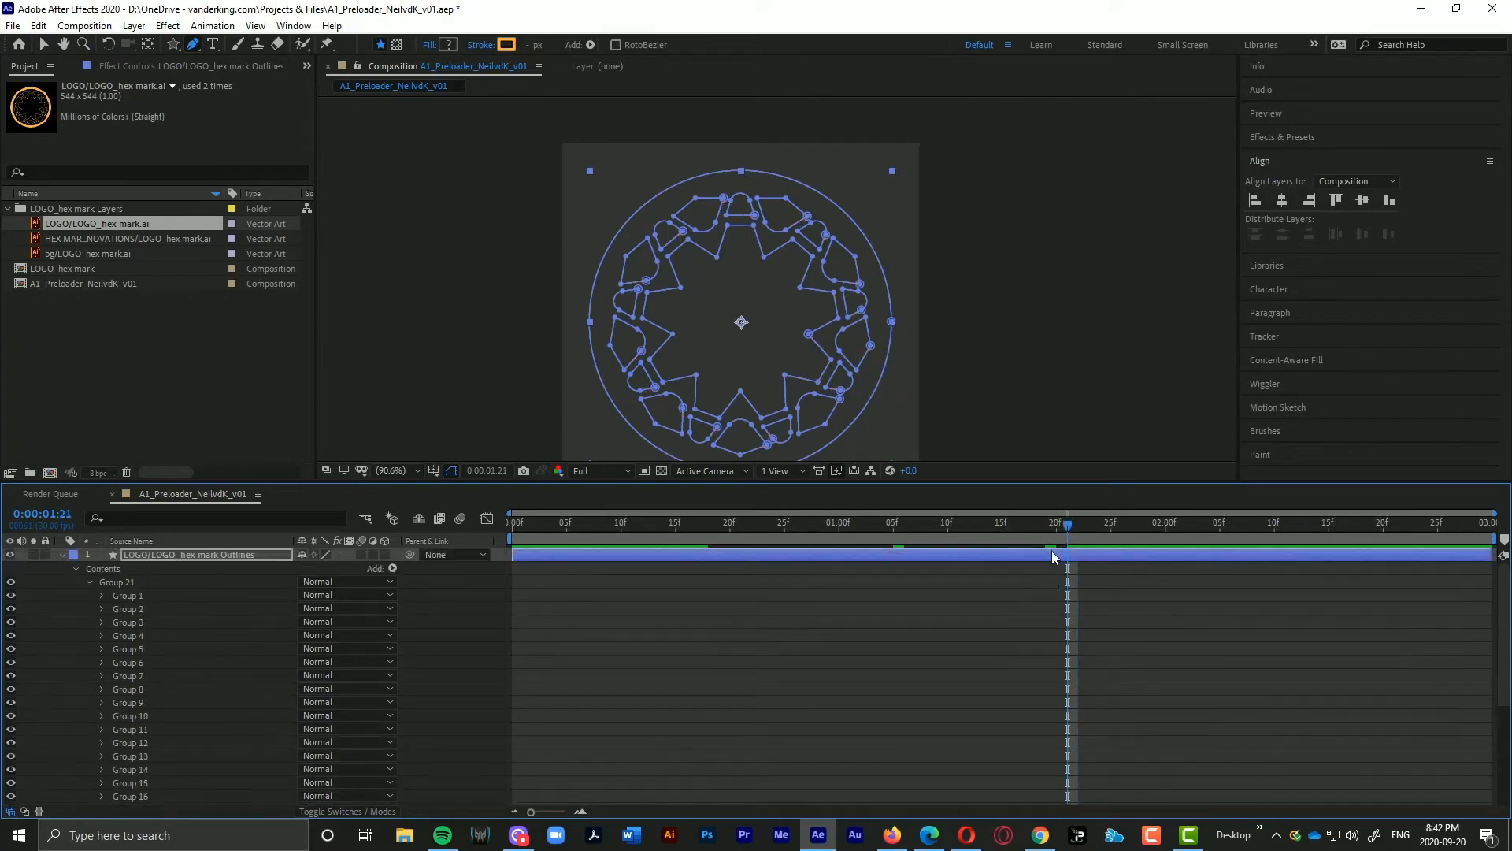
scroll(1049, 563, "down", 5)
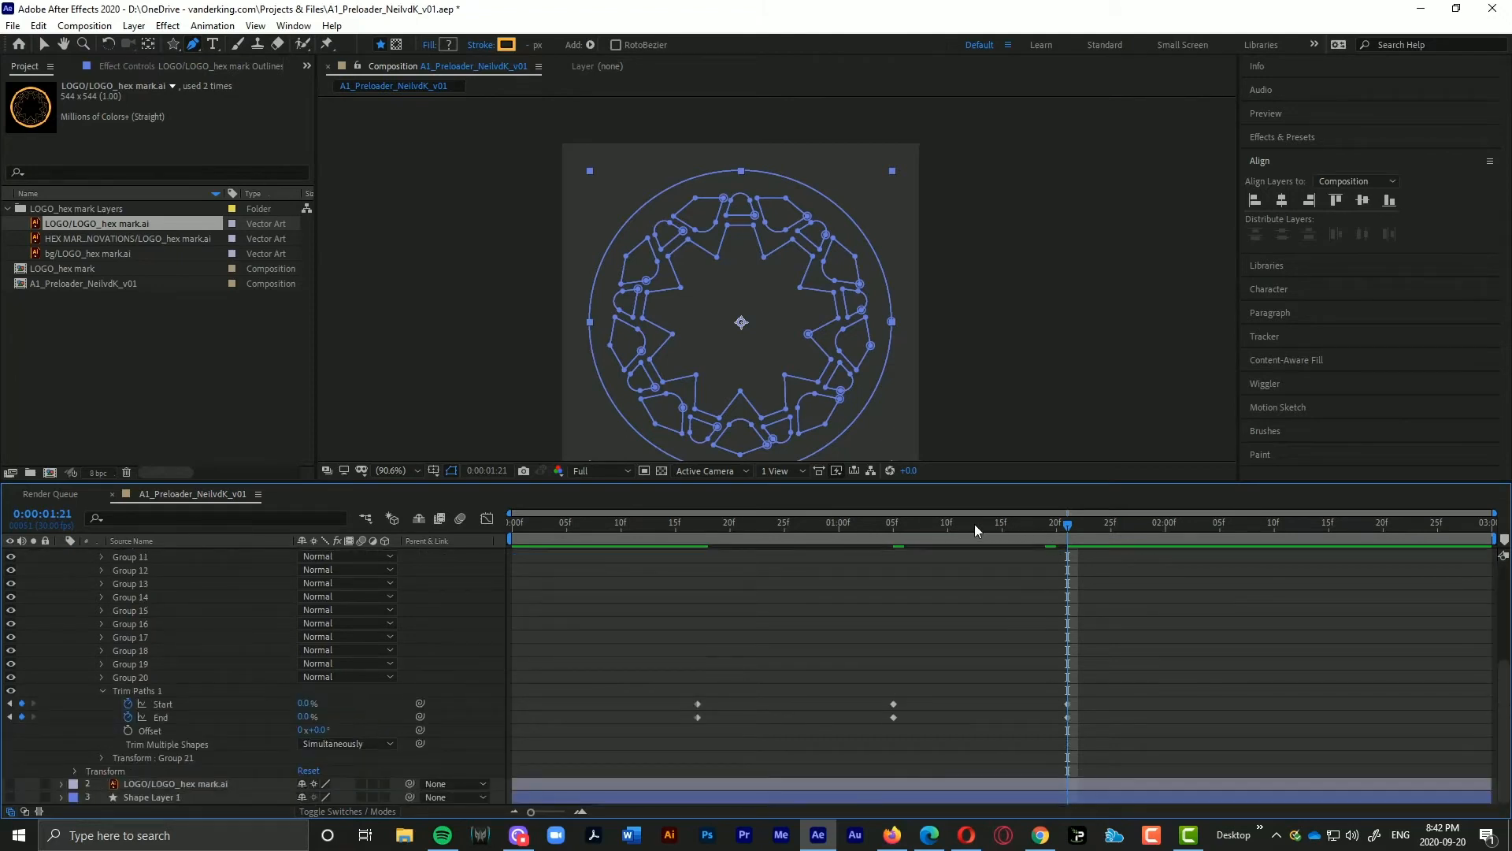
key("space")
key("space")
Step: Copy the Start and End keyframes from 0:00:01:05 to 0:00:01:21 to hold the fully drawn logo
mouse_move(877, 655)
left_mouse_down()
mouse_move(929, 755)
mouse_move(918, 739)
left_mouse_up()
key("ctrl+c")
key("ctrl+v")
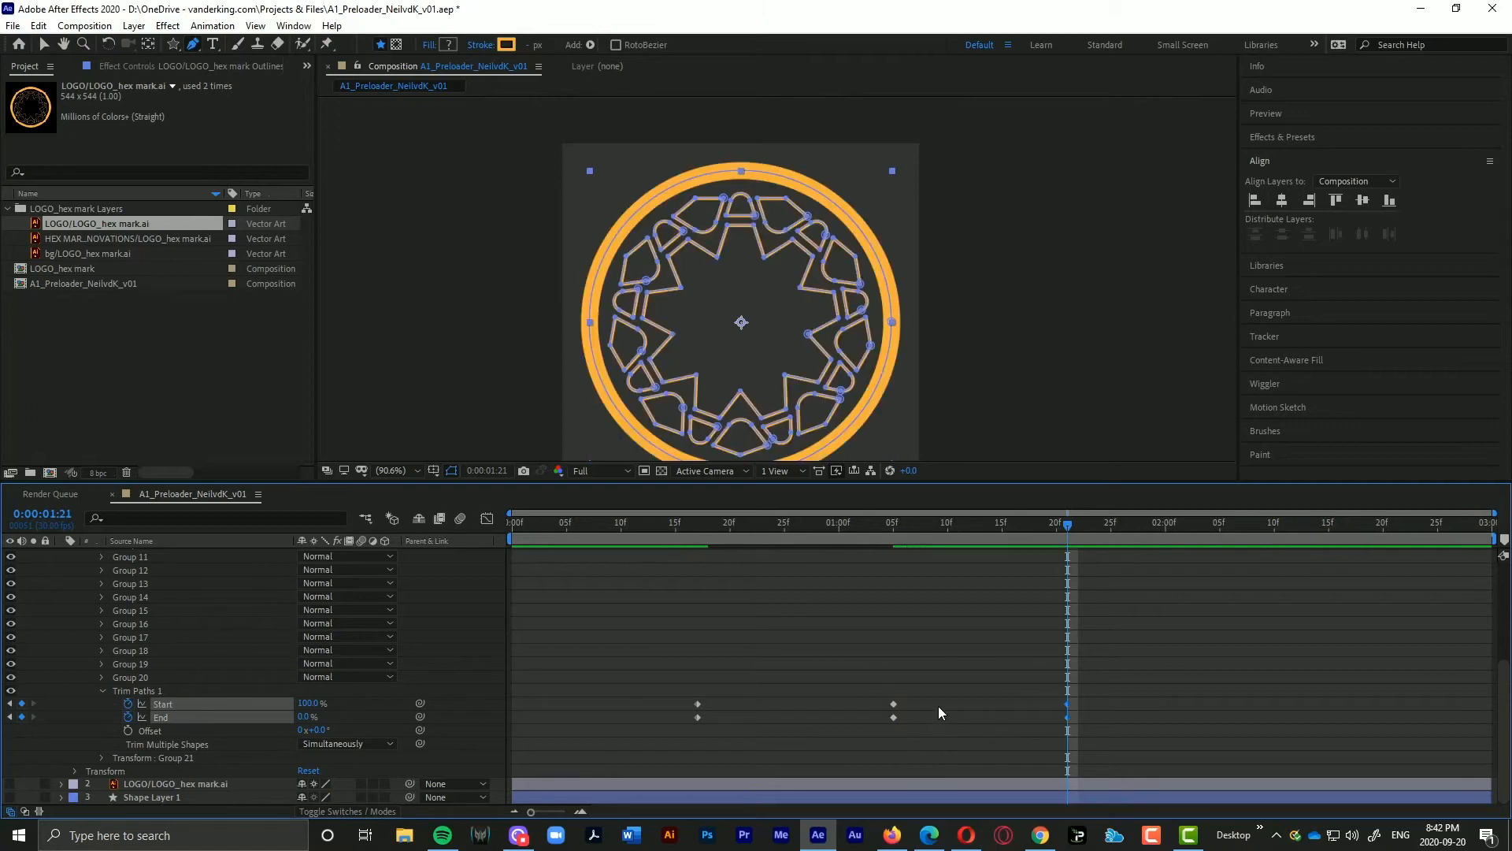
Step: At 0:00:01:22, try keyframing the logo's Trim Paths Start and End at 50%, and change End to 0%
left_click_drag(915, 529, 1077, 541)
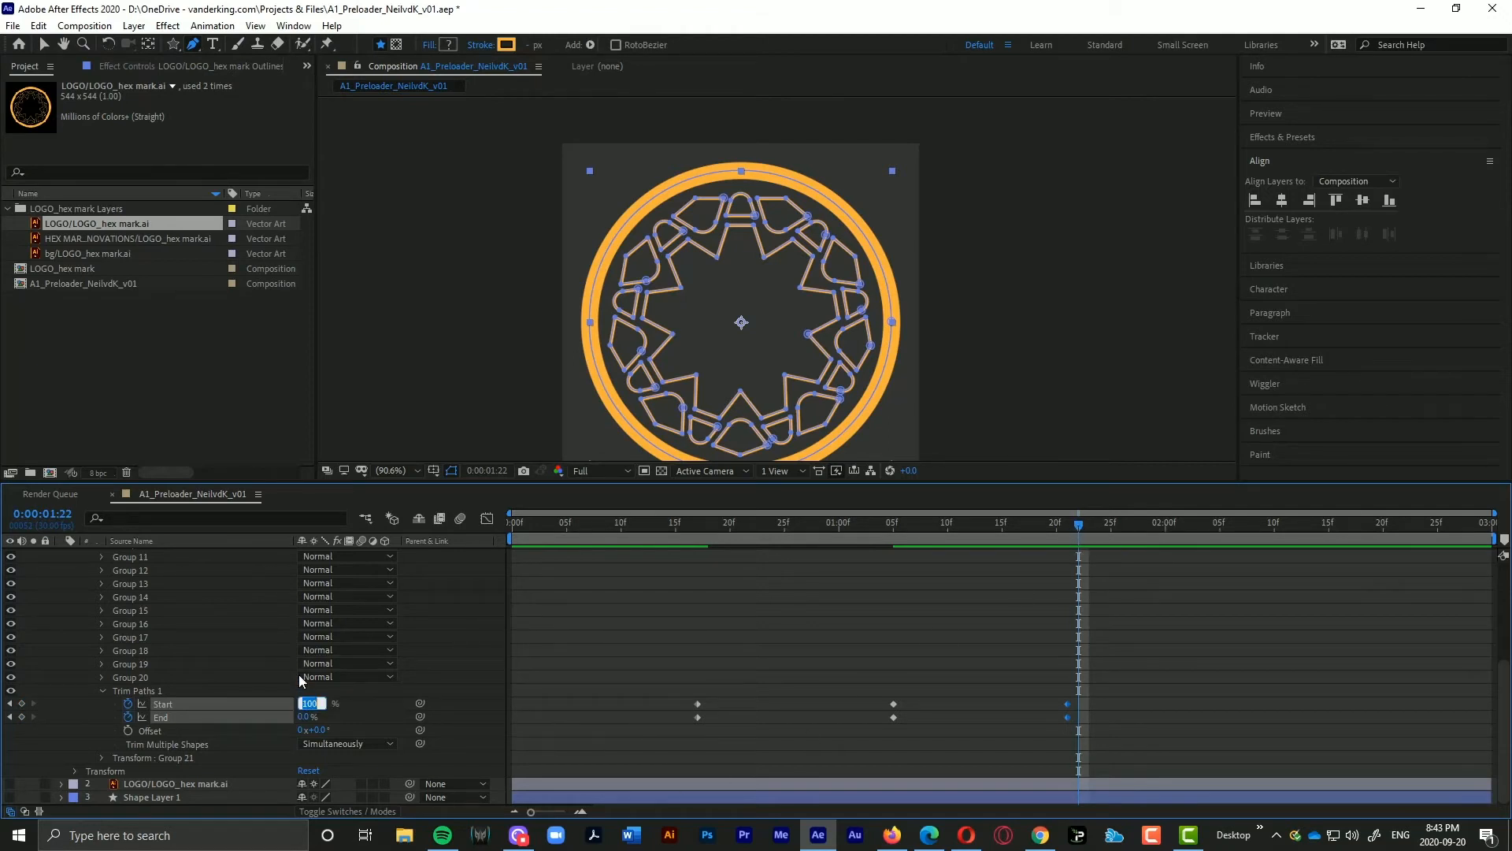
key("Tab")
key("Tab")
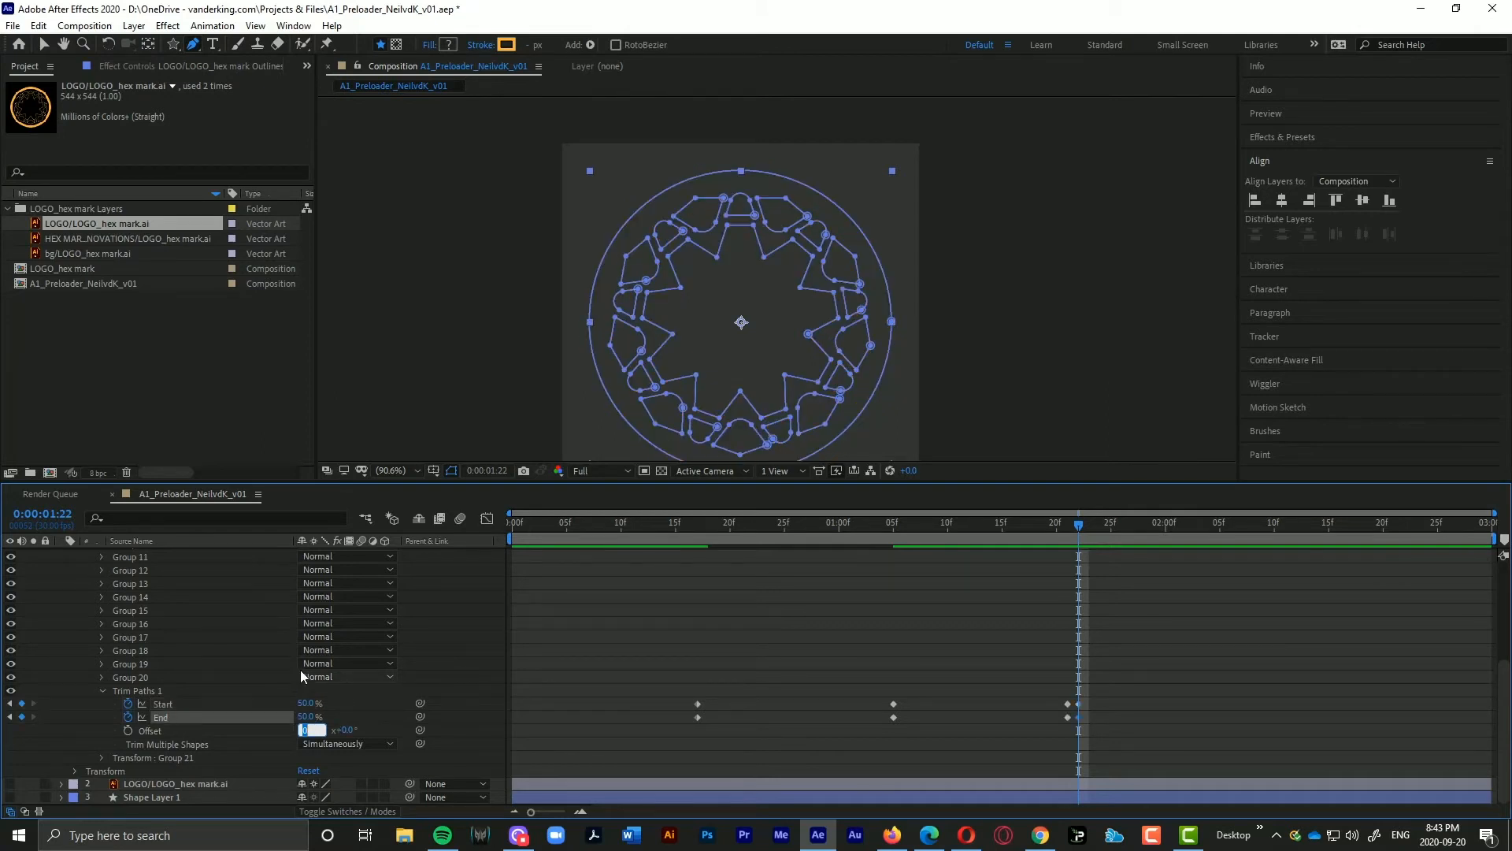
mouse_move(1078, 549)
left_mouse_down()
mouse_move(1037, 530)
mouse_move(1082, 533)
left_mouse_up()
left_click(304, 702)
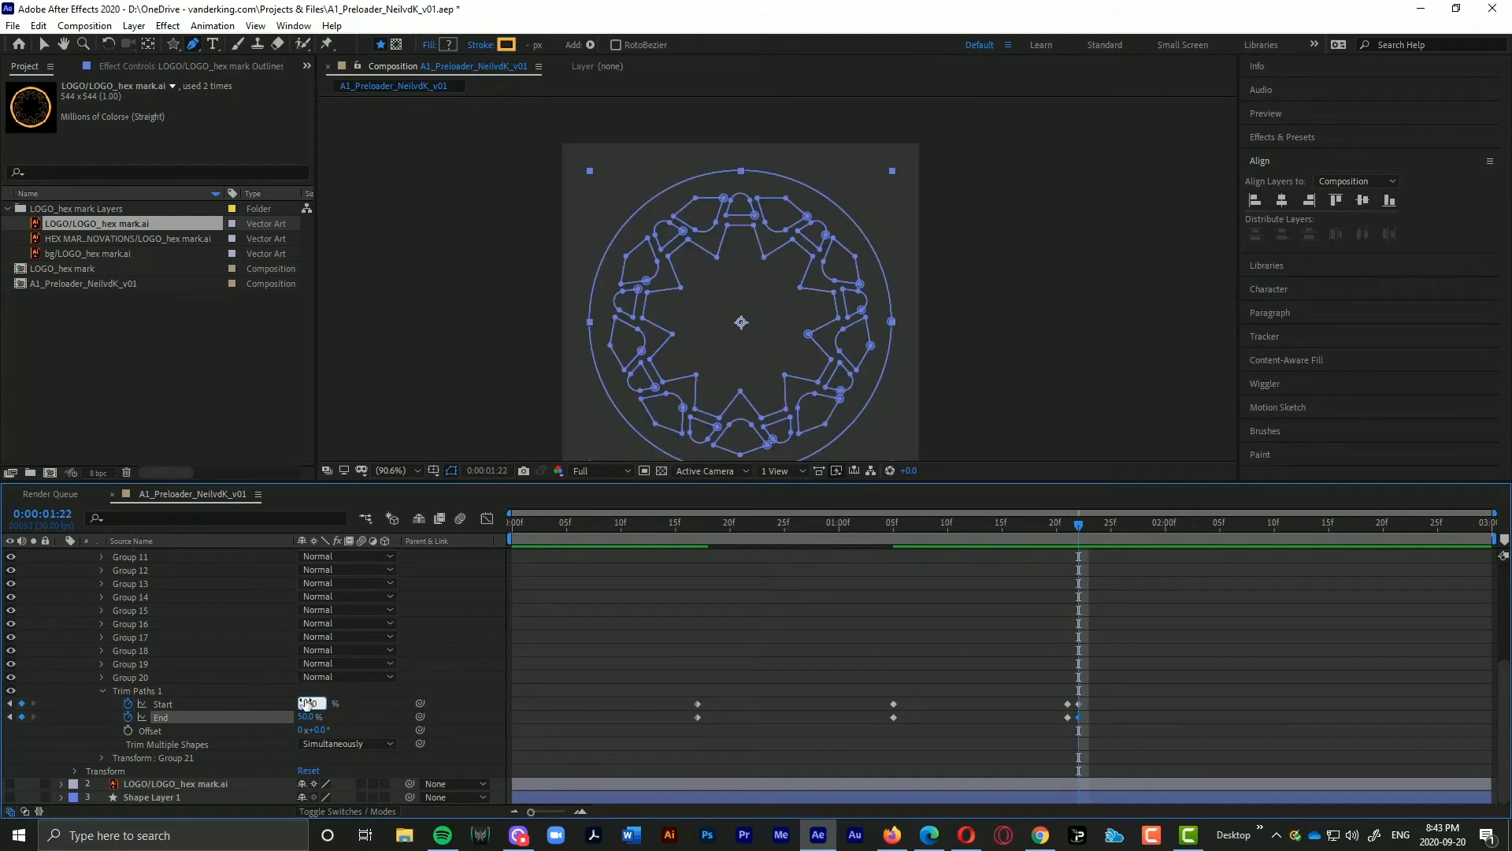
type("0")
key("Tab")
type("0")
key("Tab")
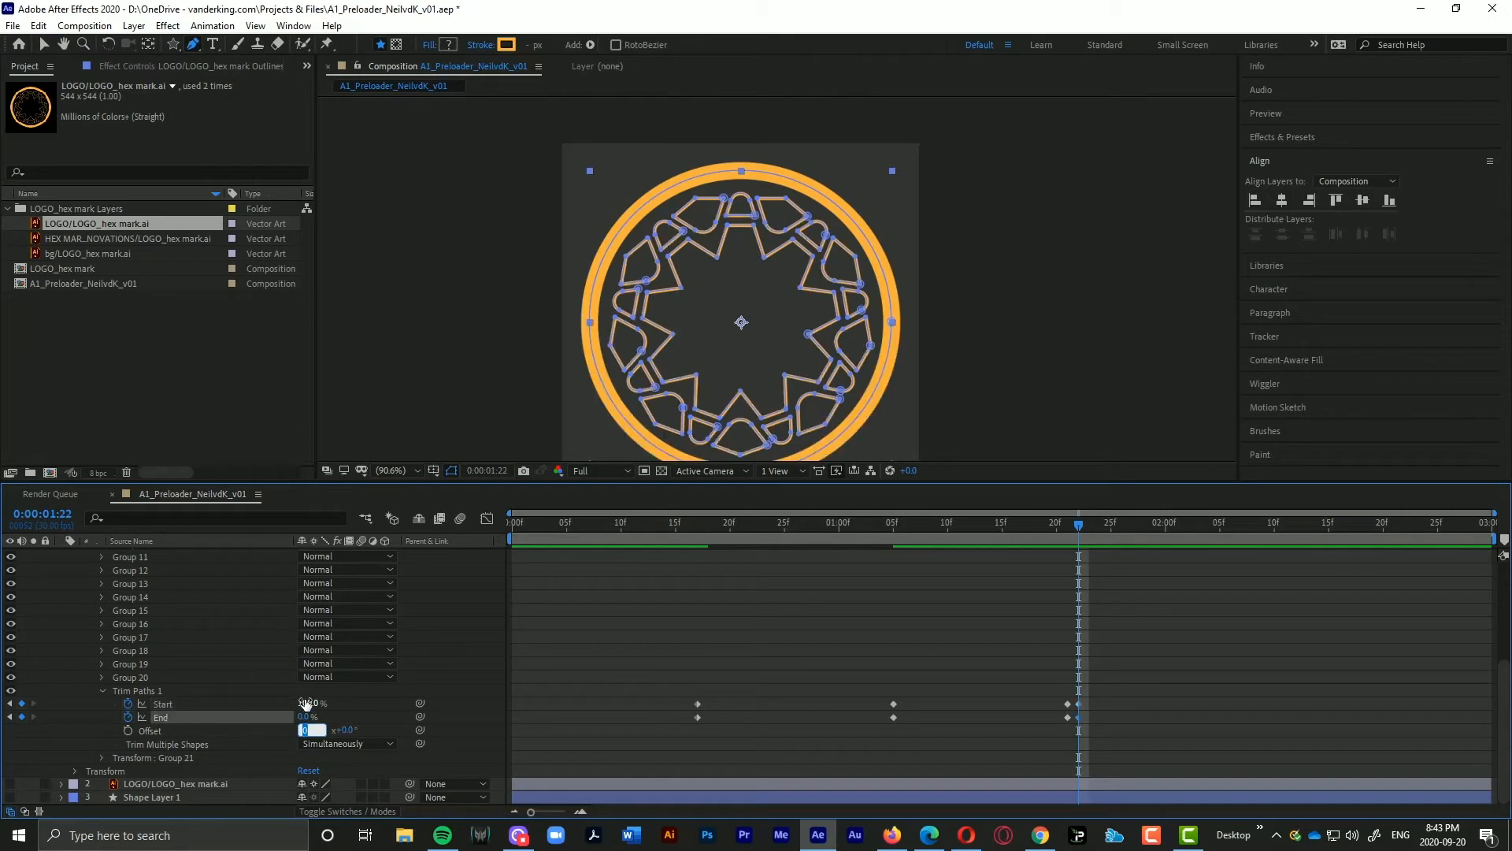
Step: At 0:00:01:22, keyframe the logo's Trim Paths Start at 0% and End at 100%, one frame after the hold keyframes
left_click(1067, 534)
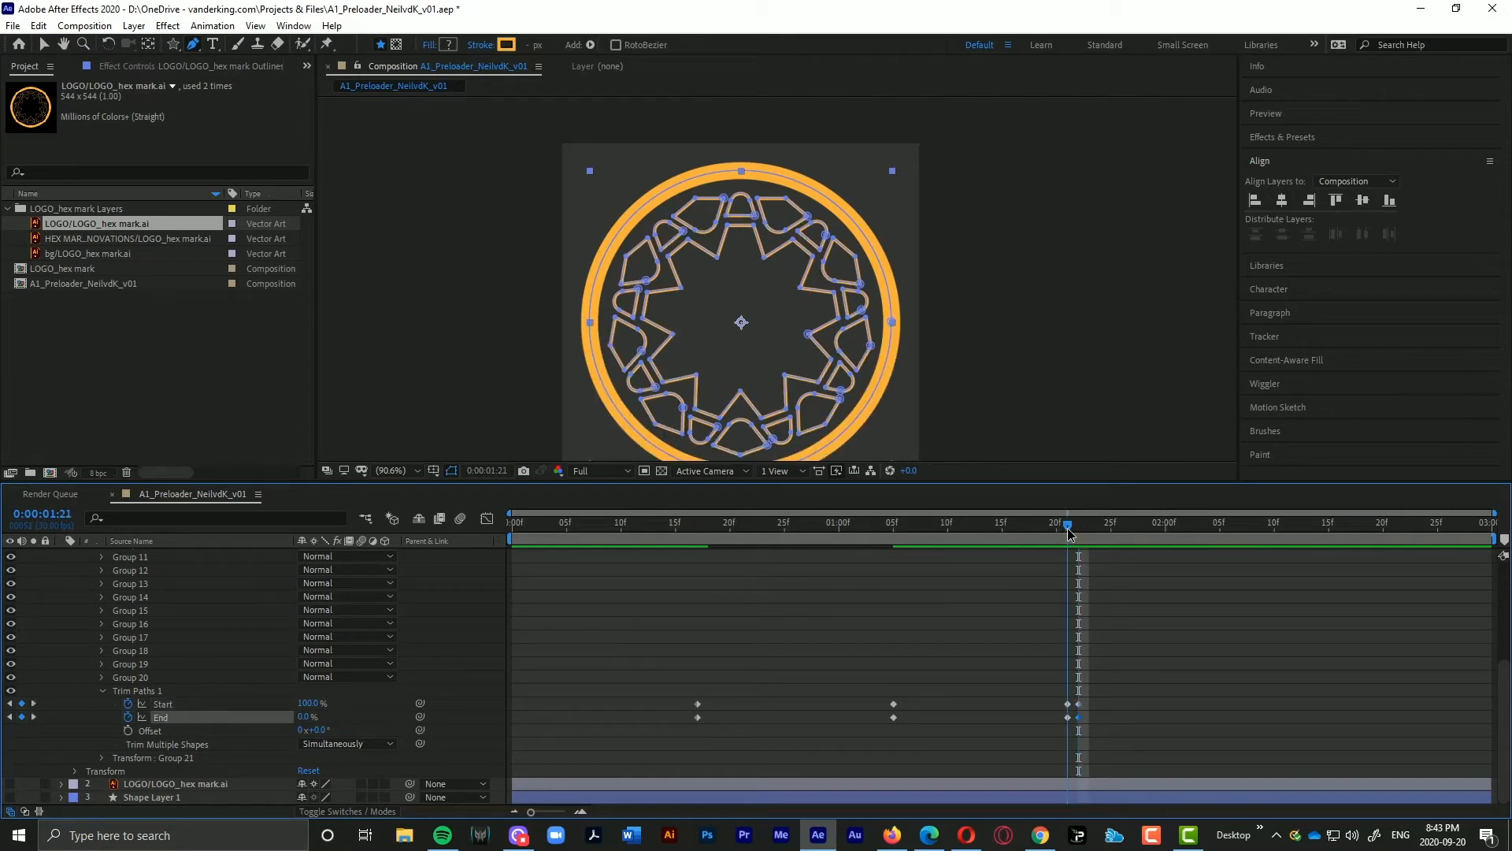
left_click(1078, 535)
left_click(304, 704)
type("0")
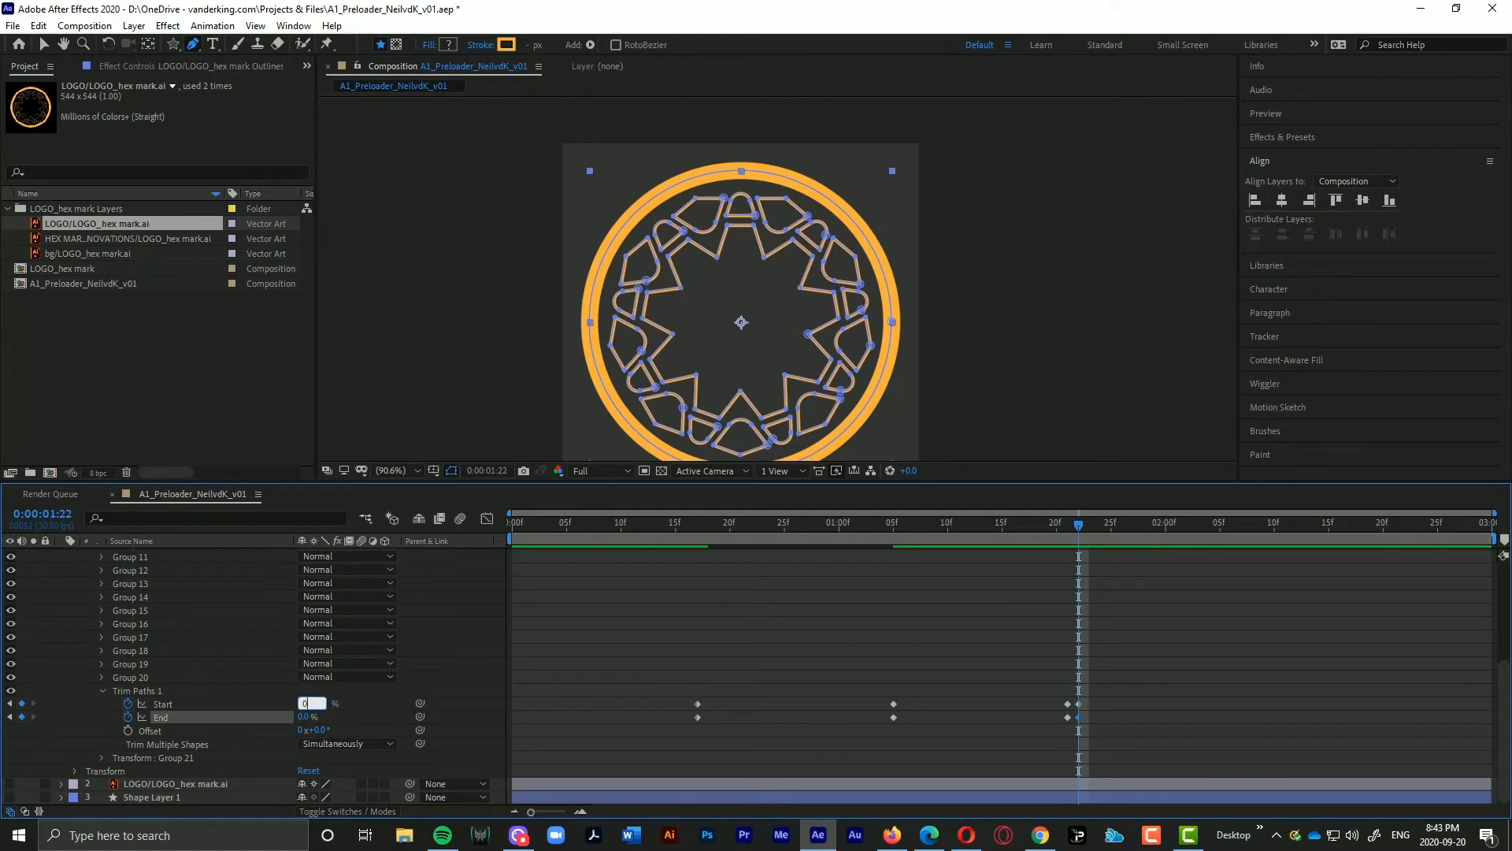
key("Tab")
type("100")
key("Return")
Step: At 0:00:02:14, keyframe the logo's Trim Paths Start and End at 50% each
left_click_drag(1079, 522, 1323, 557)
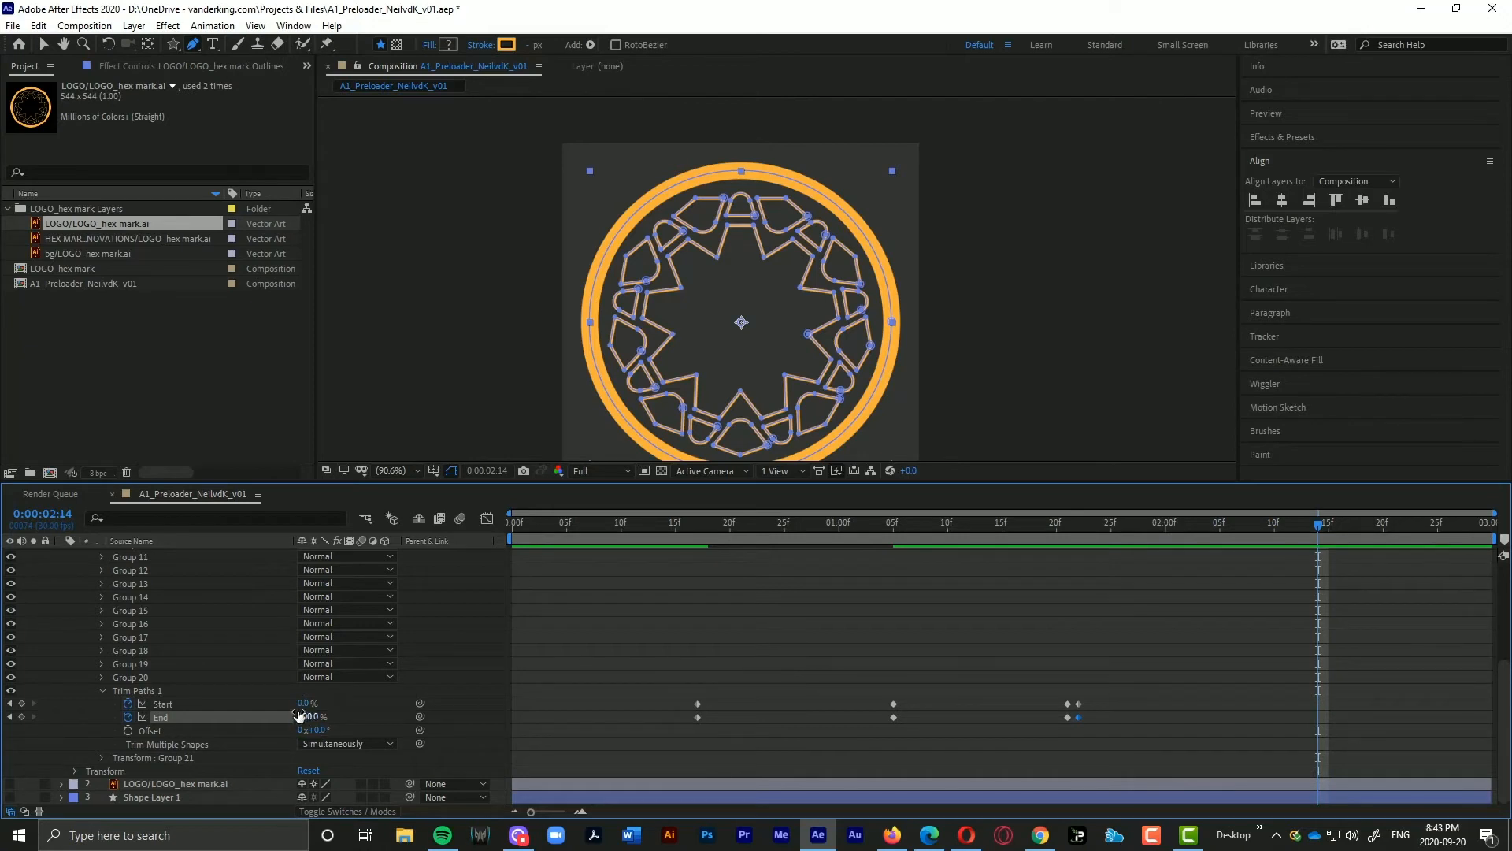
left_click_drag(295, 704, 377, 698)
type("0")
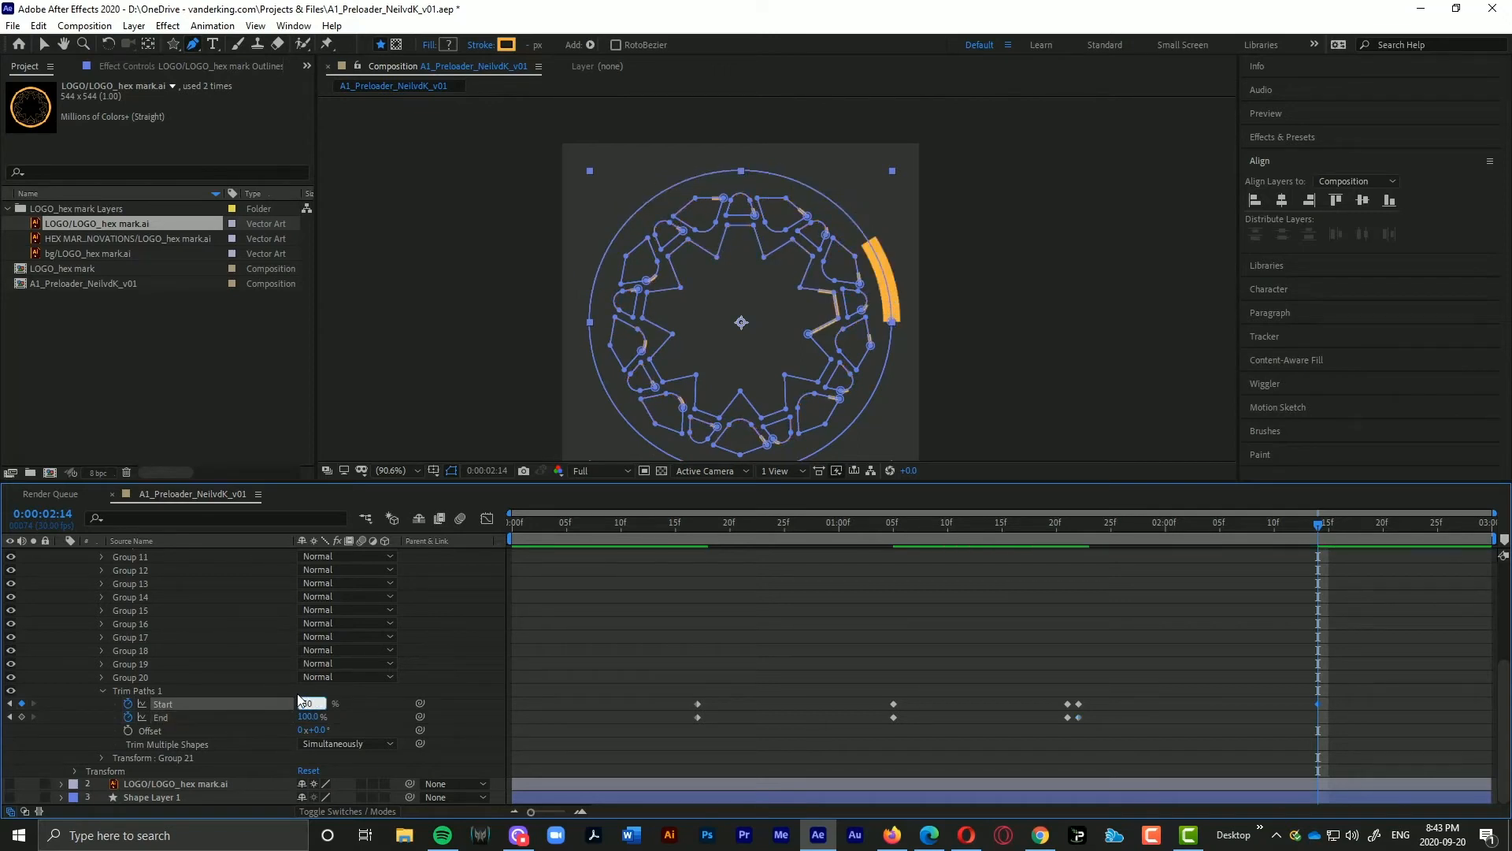
key("Tab")
type("50")
key("Tab")
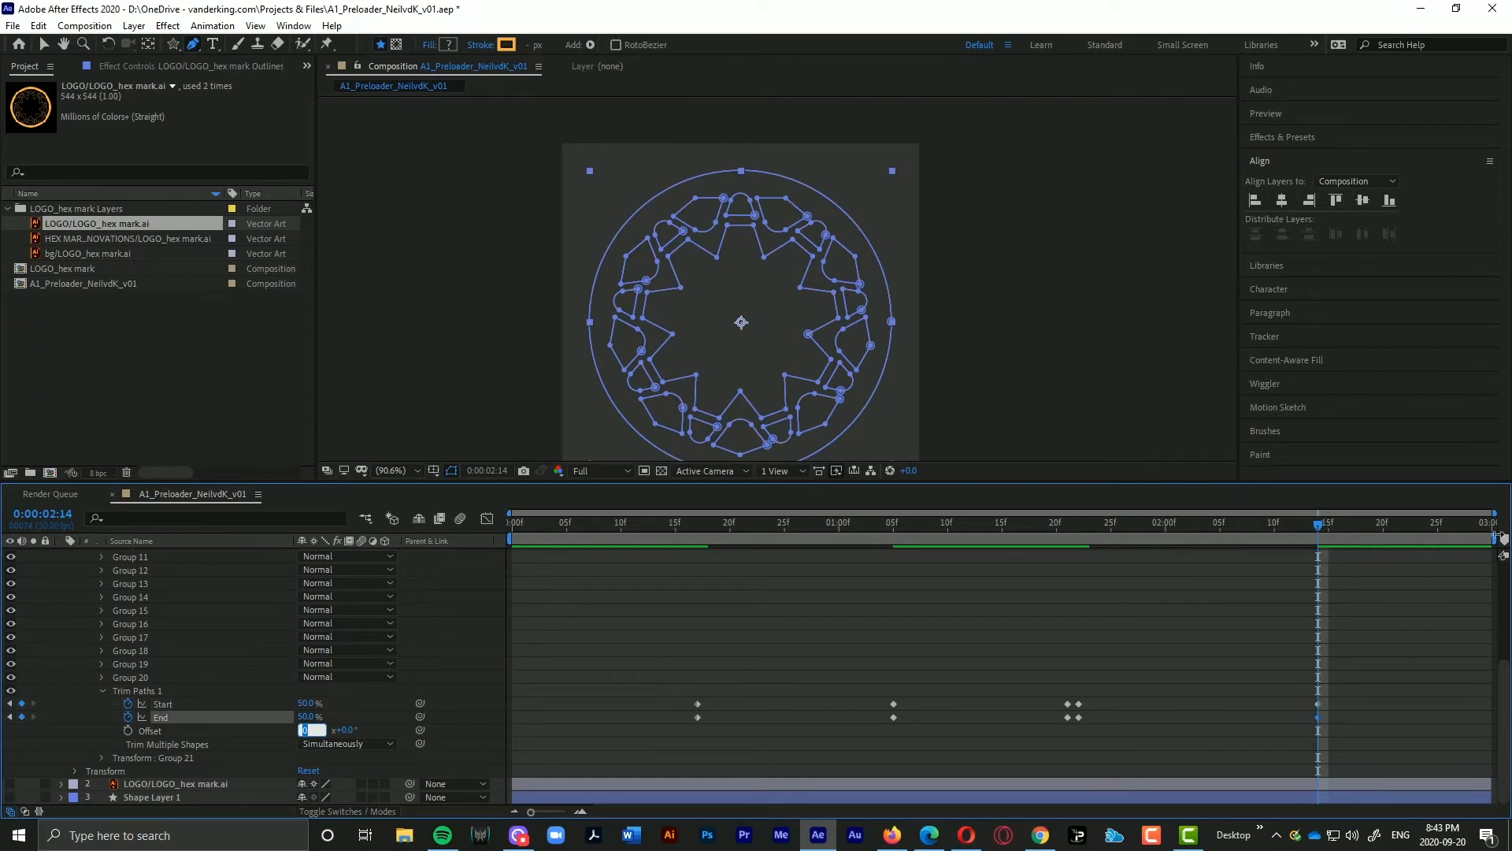
Step: Limit the work area to about 0:00:00:12 through 0:00:02:15 and preview the logo animation with the whole composition in view
left_click_drag(1495, 538, 1329, 546)
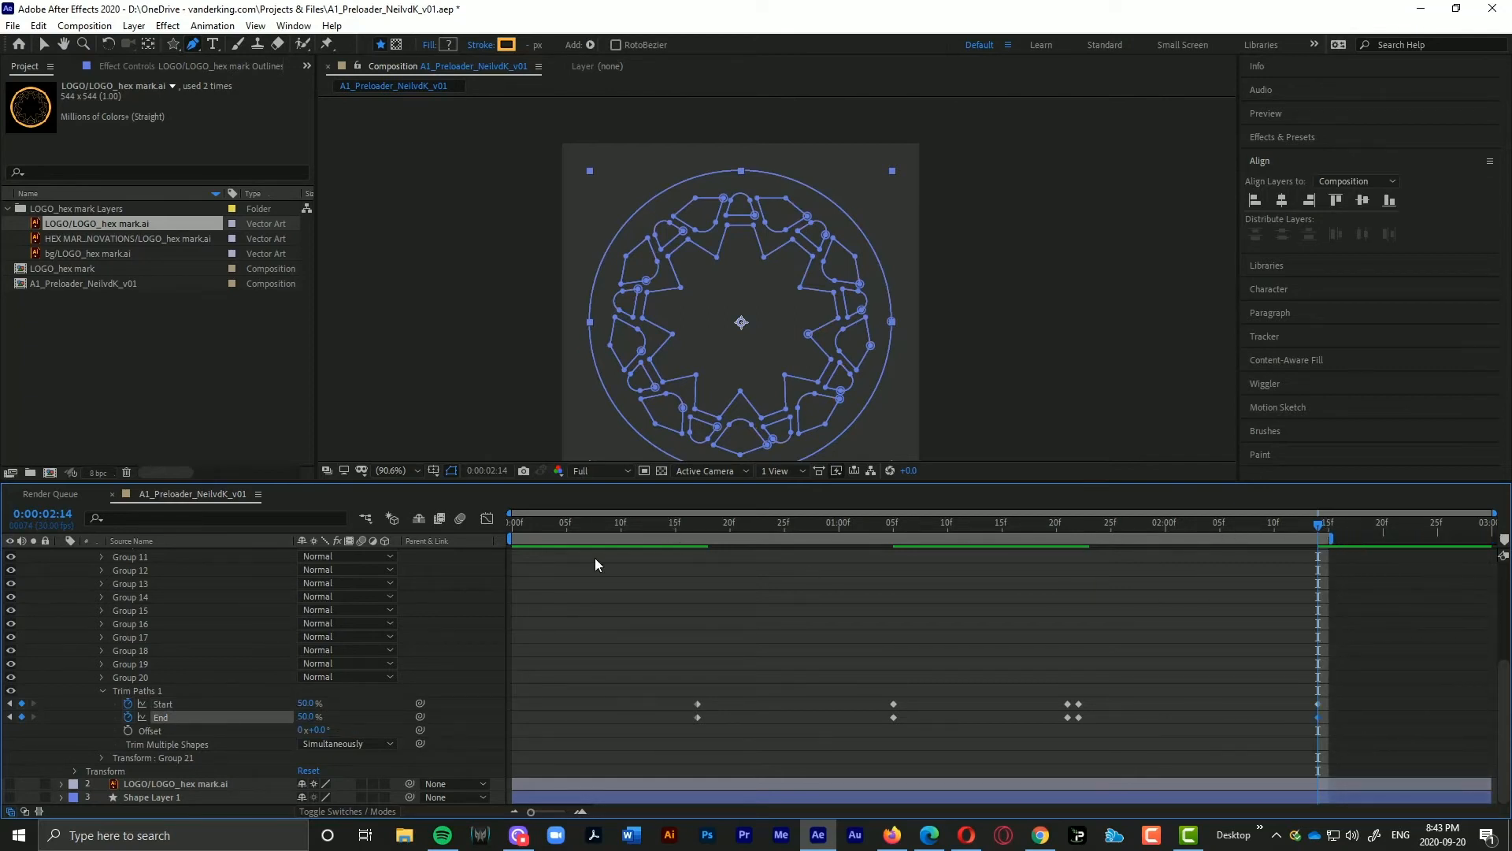
left_click_drag(504, 539, 639, 539)
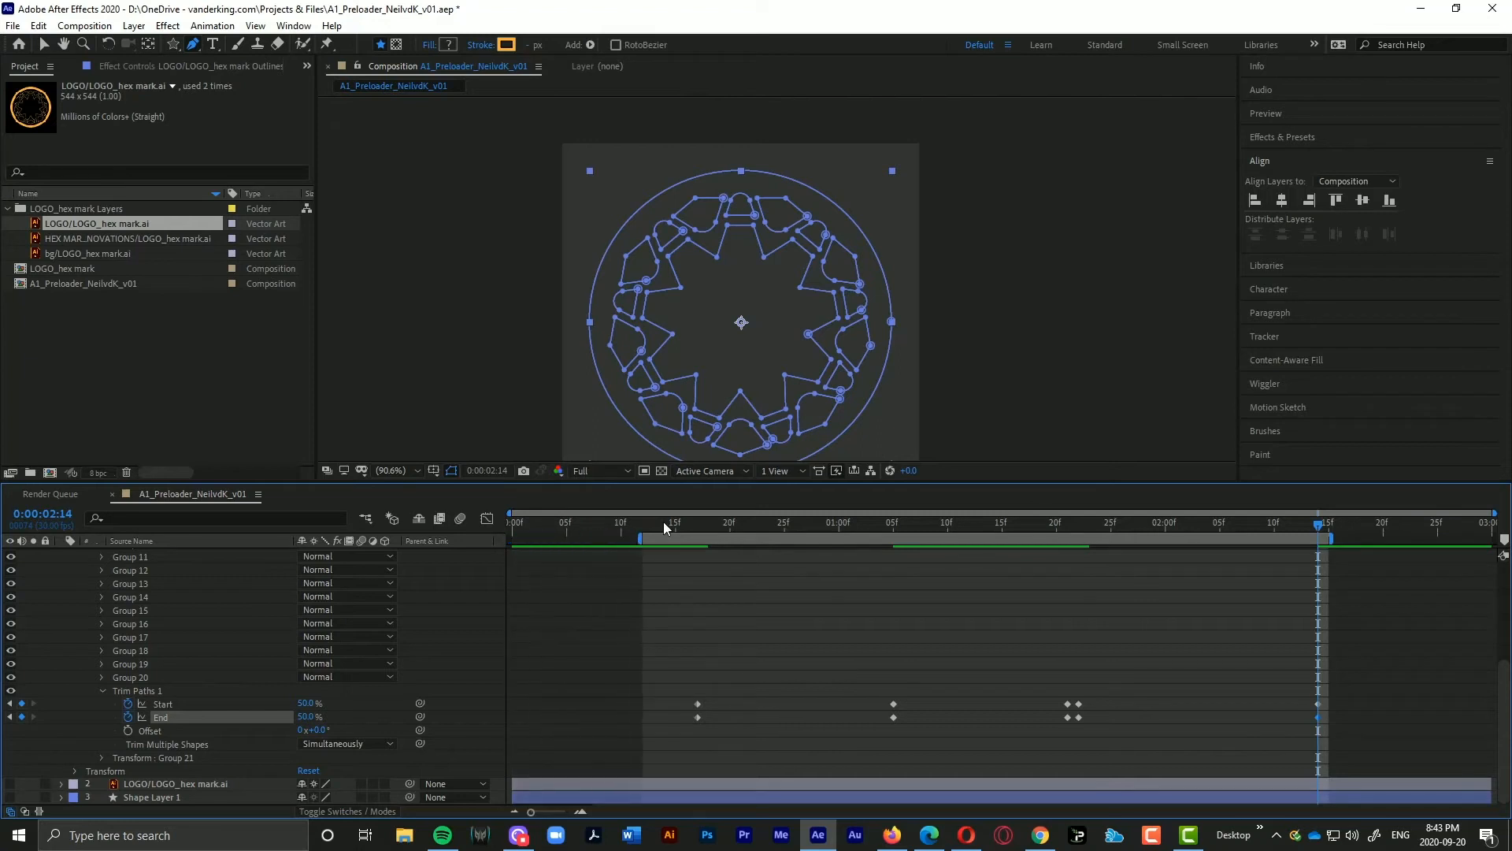
left_click(664, 522)
key("space")
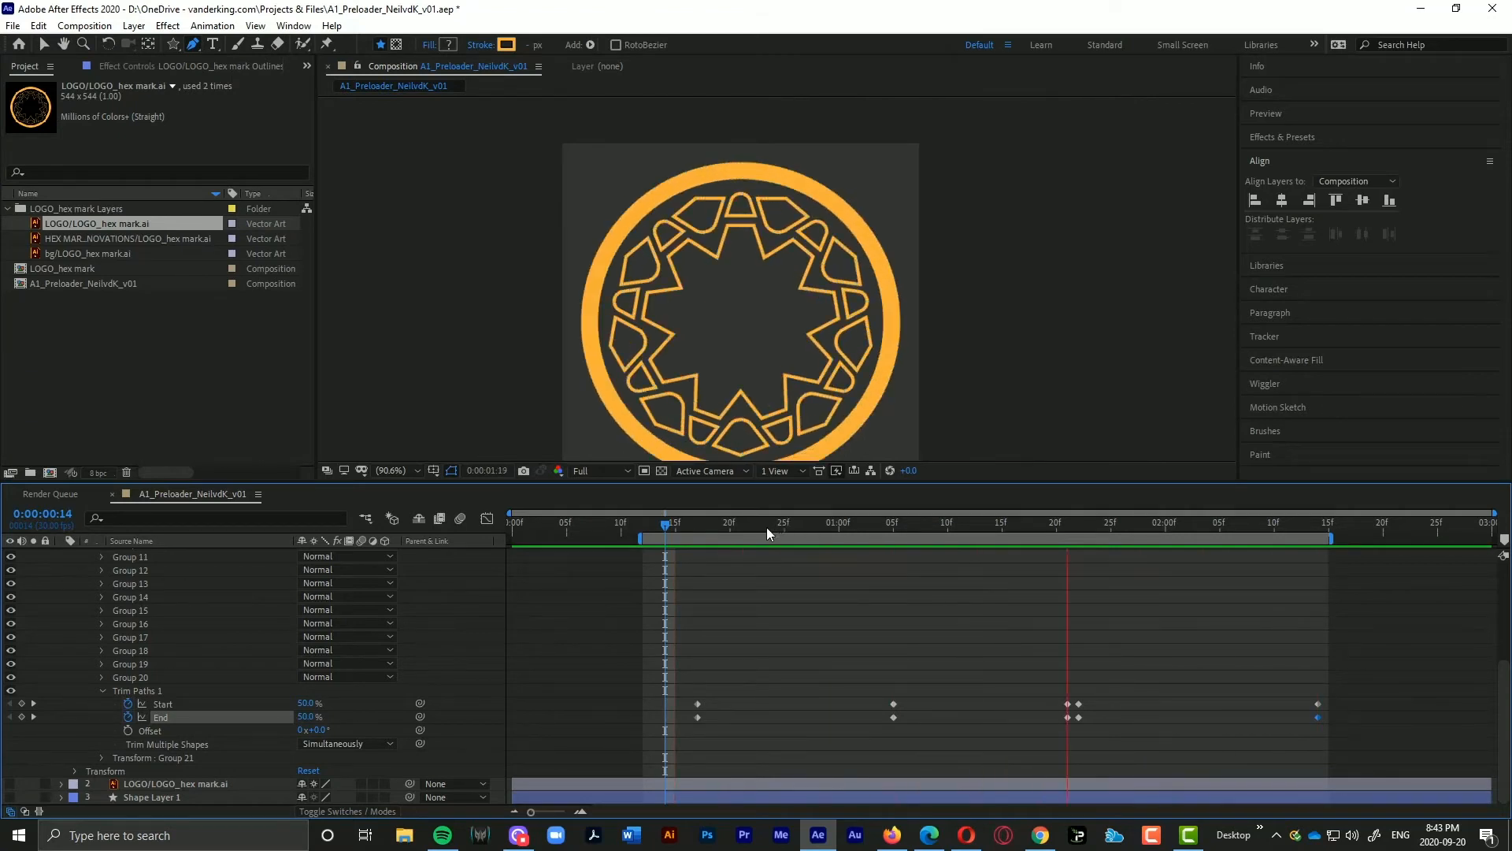
left_click_drag(737, 398, 749, 354)
key("space")
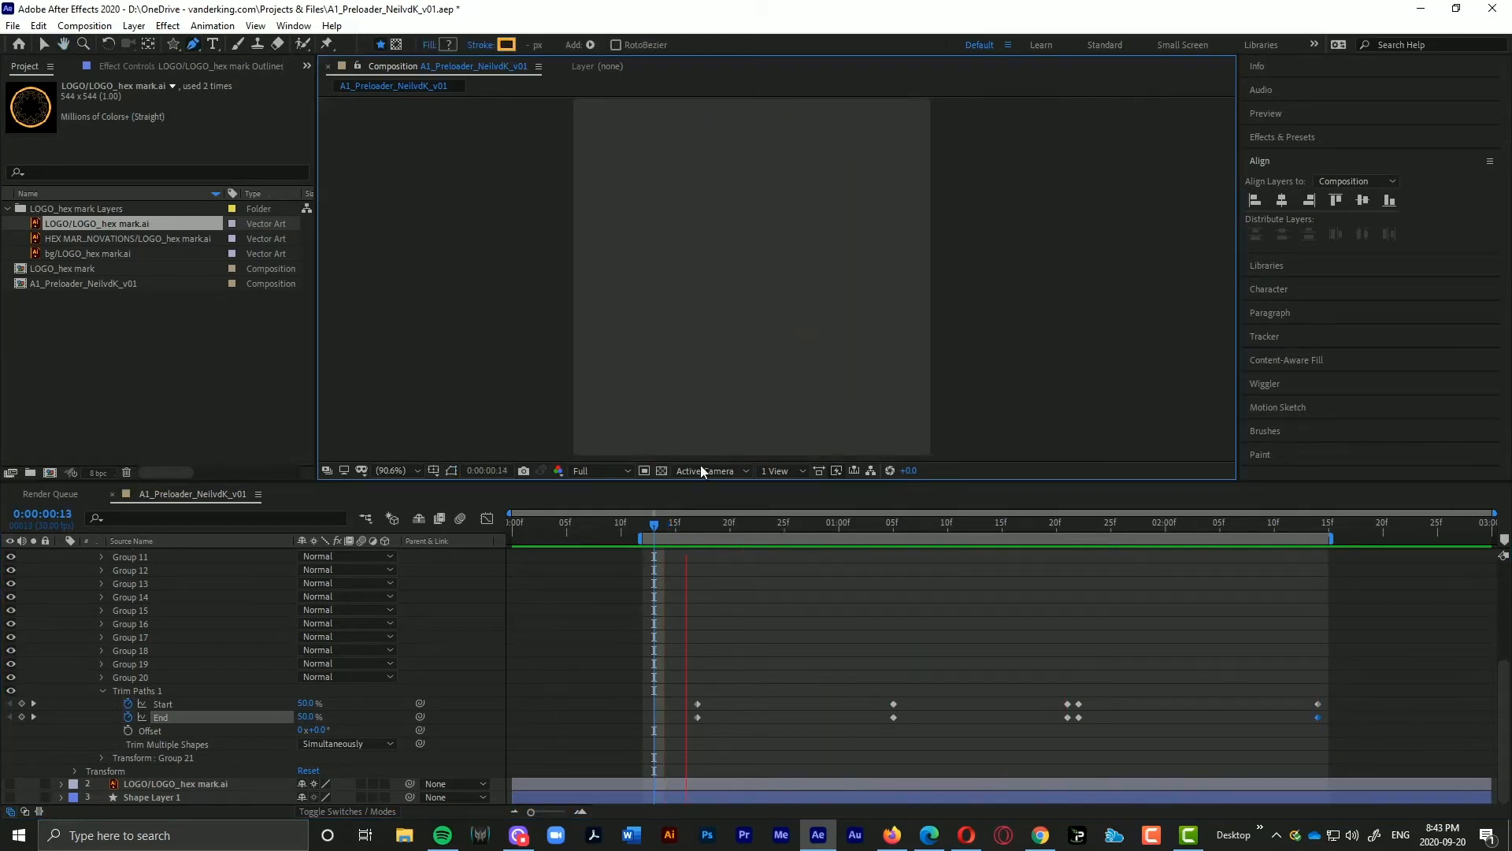
key("space")
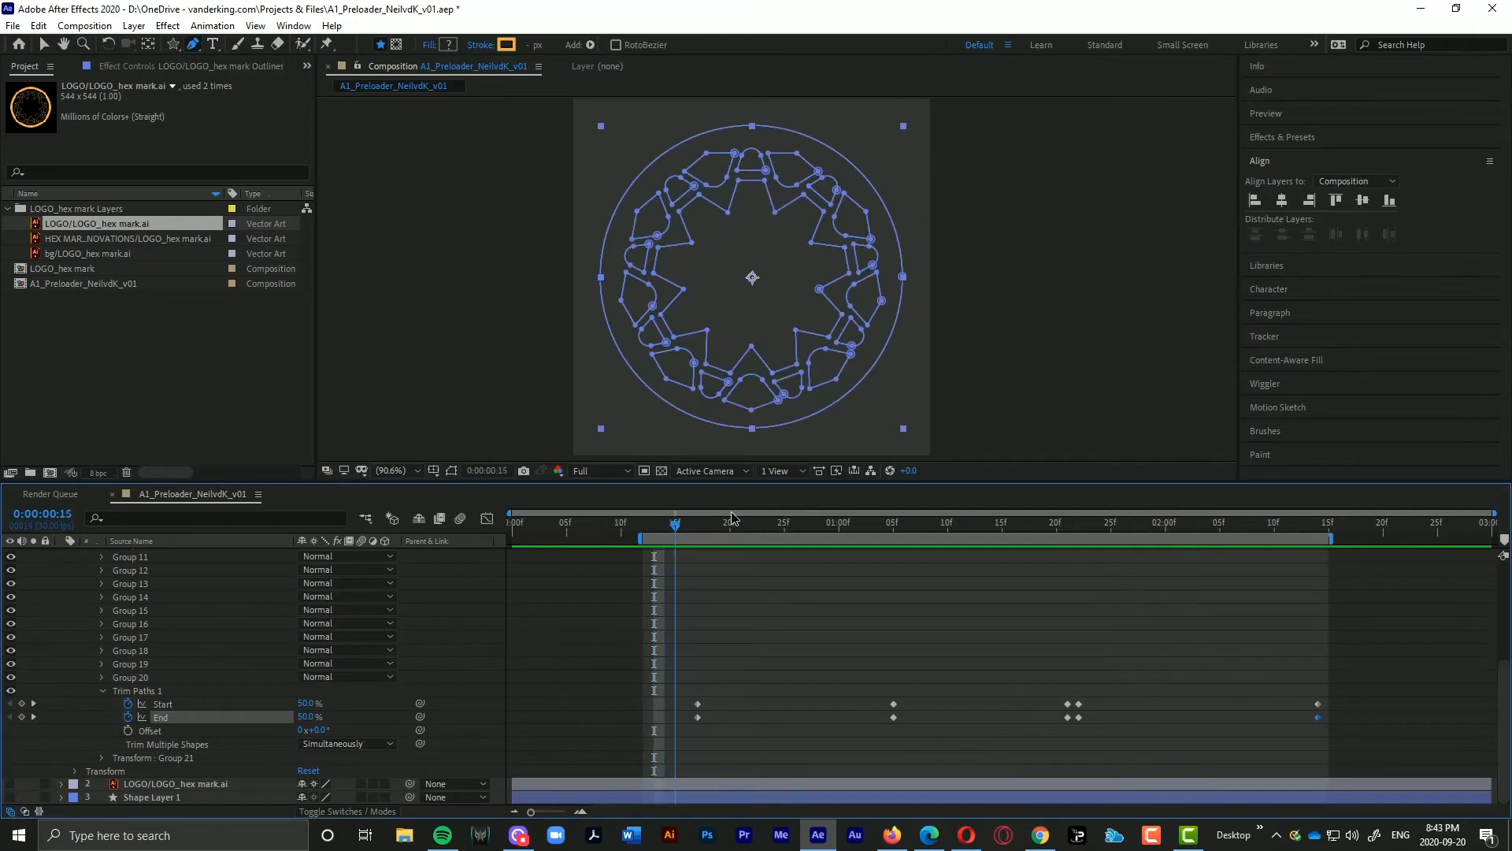
Step: Step back and forth through the Trim Paths keyframes up to 0:00:02:14 and compare their Start and End values
mouse_move(733, 517)
left_mouse_down()
mouse_move(1166, 529)
mouse_move(986, 544)
mouse_move(1320, 532)
left_mouse_up()
left_click(1264, 561)
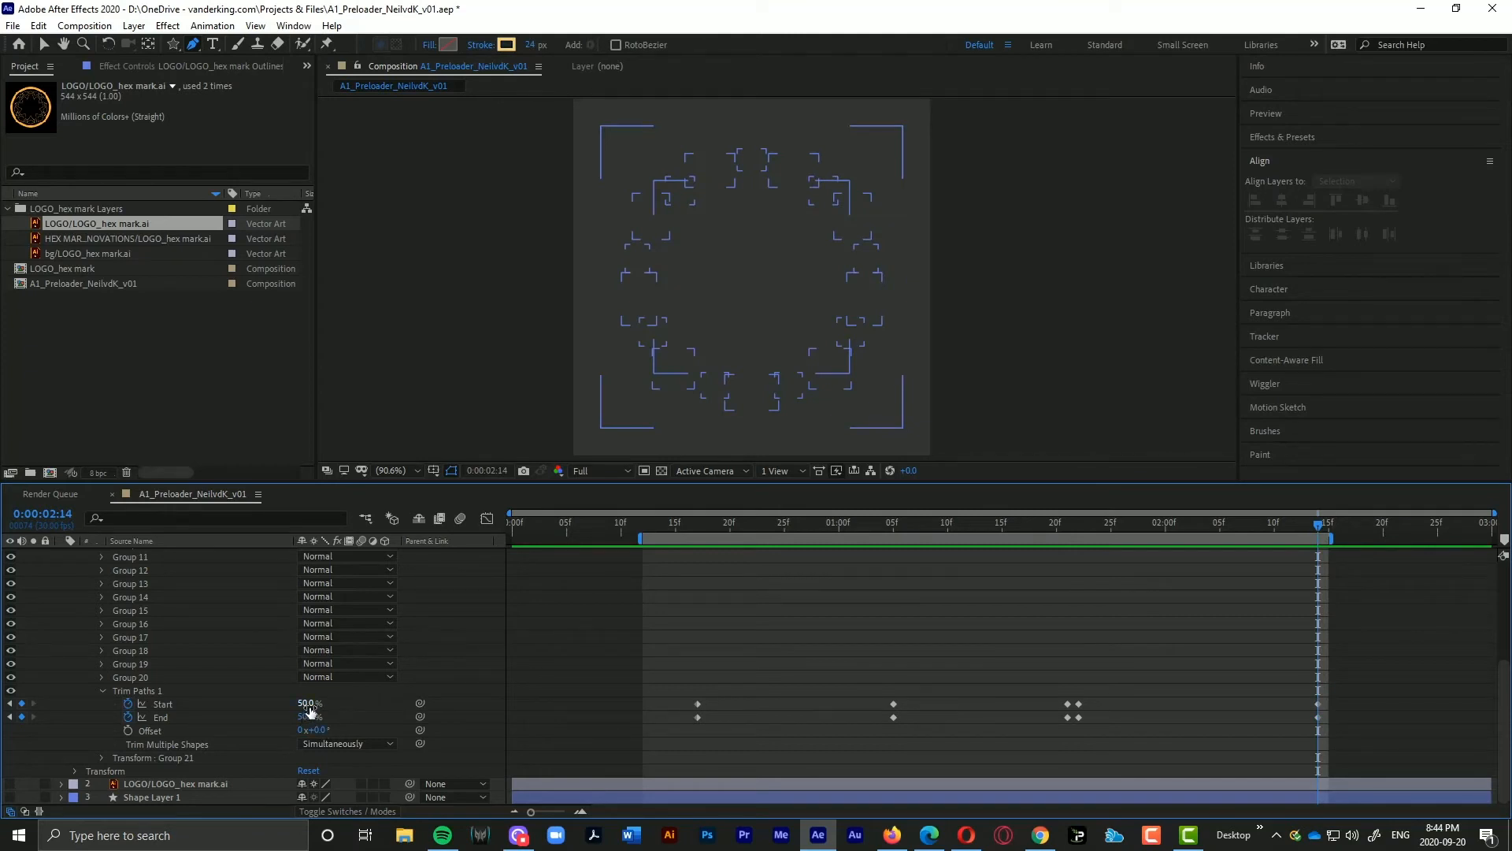
key("j")
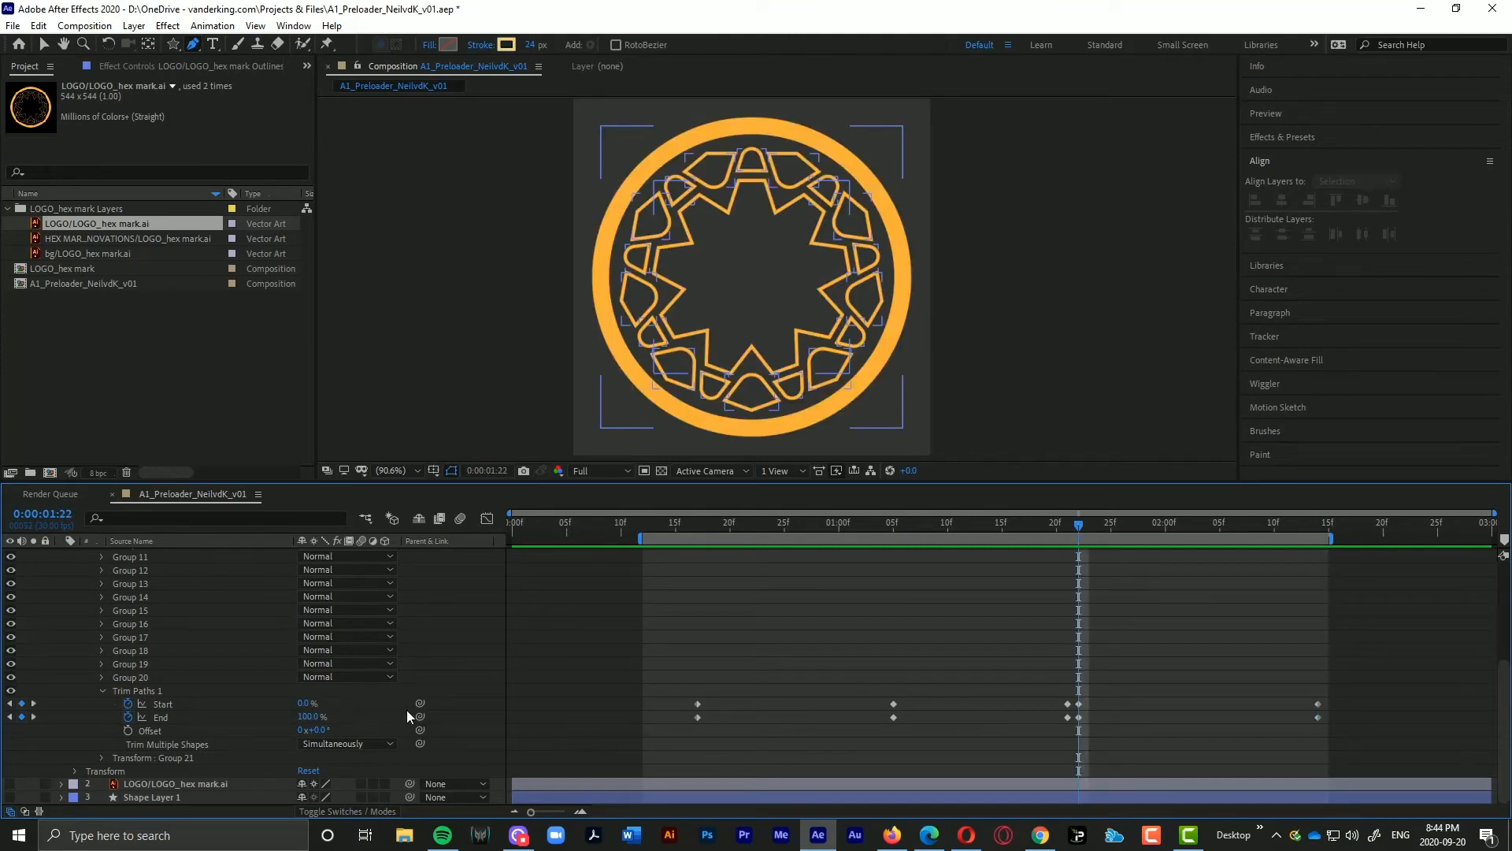
key("k")
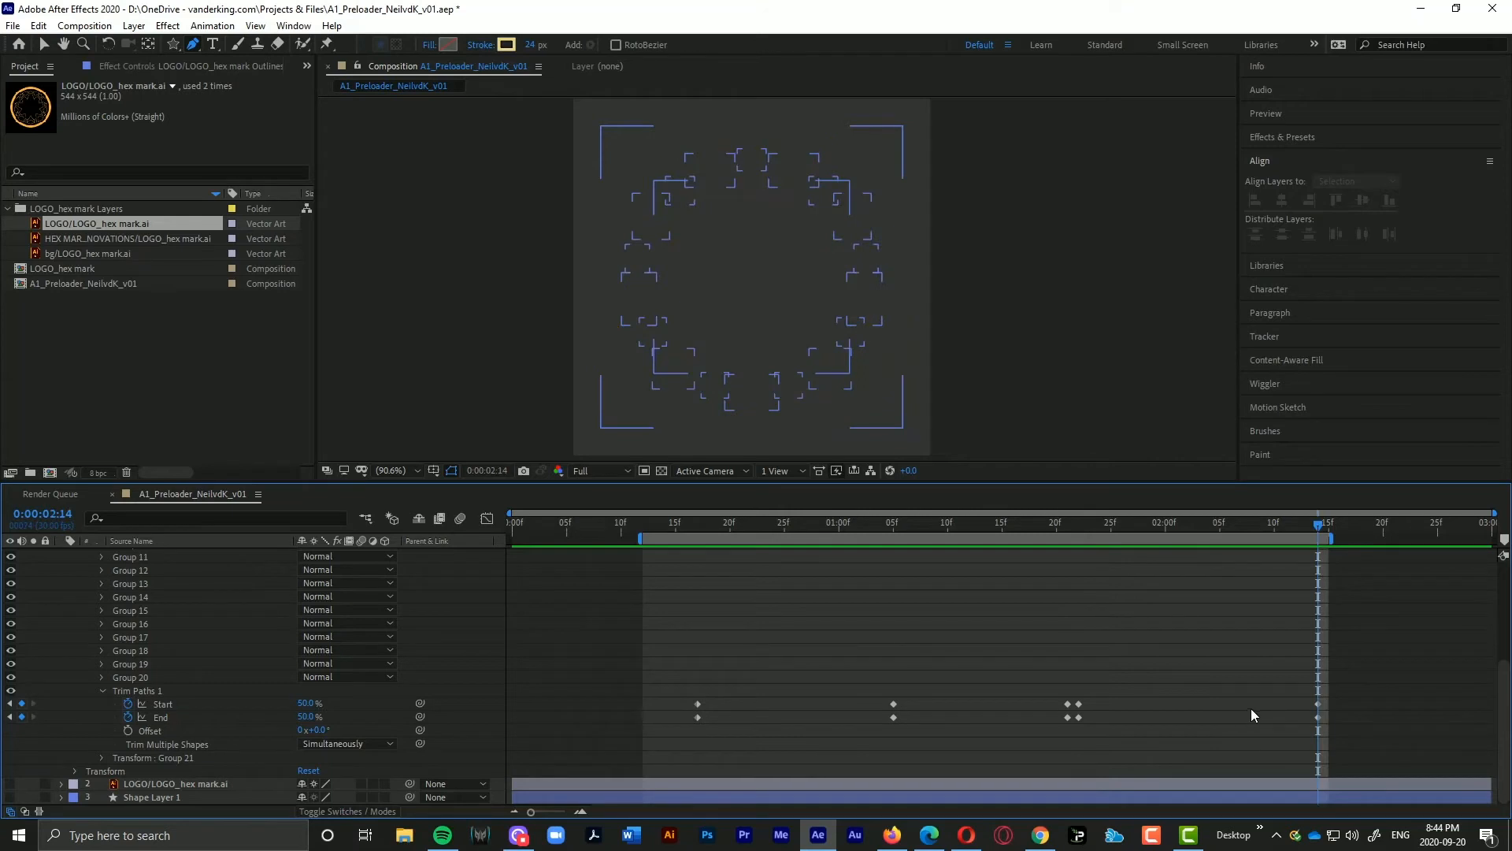
key("j")
key("k")
key("j")
key("j")
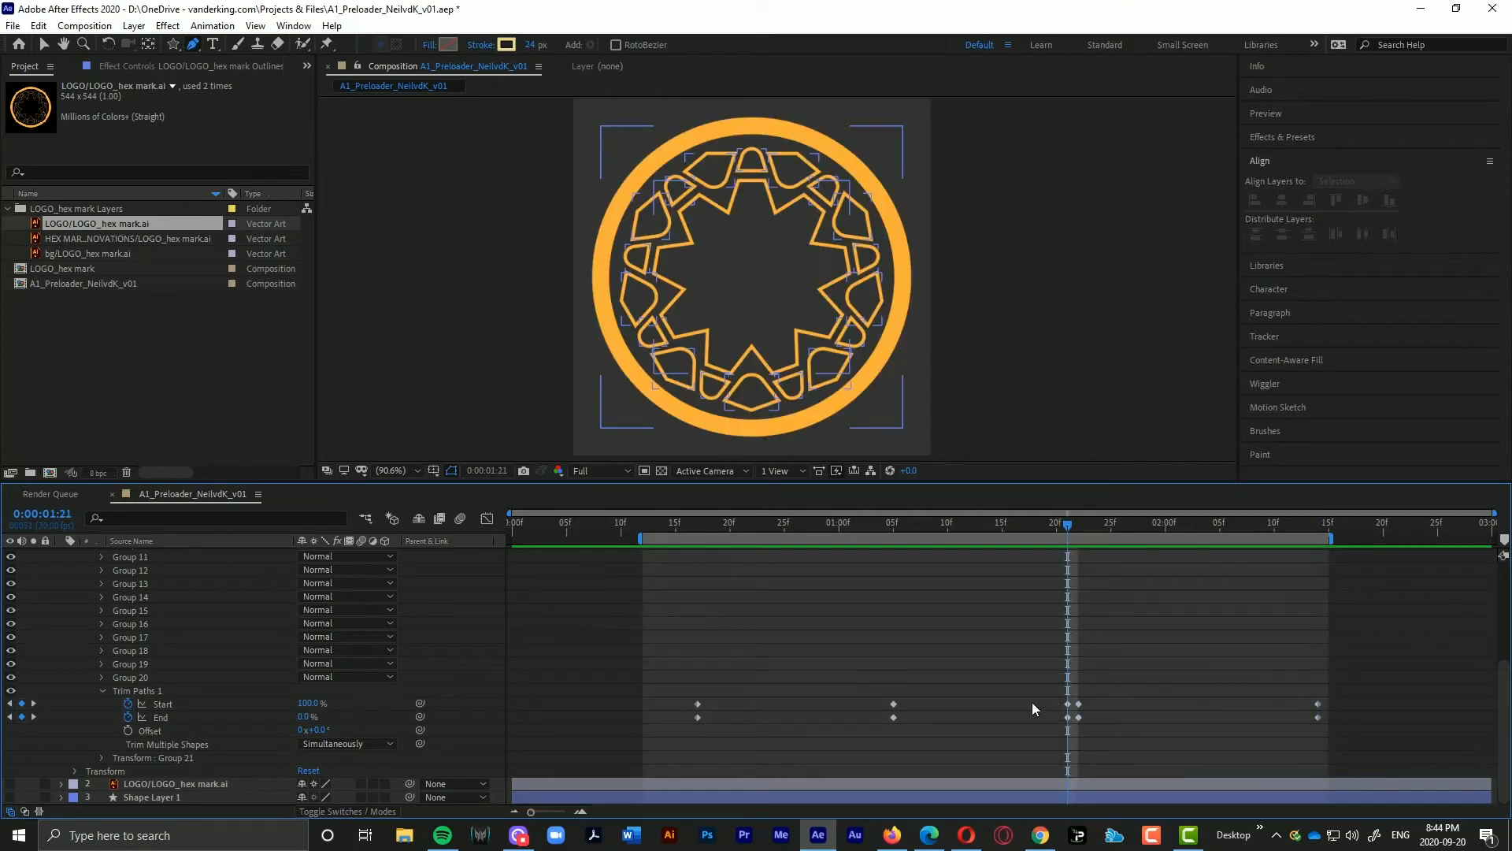
key("j")
key("j")
key("k")
key("k")
key("k")
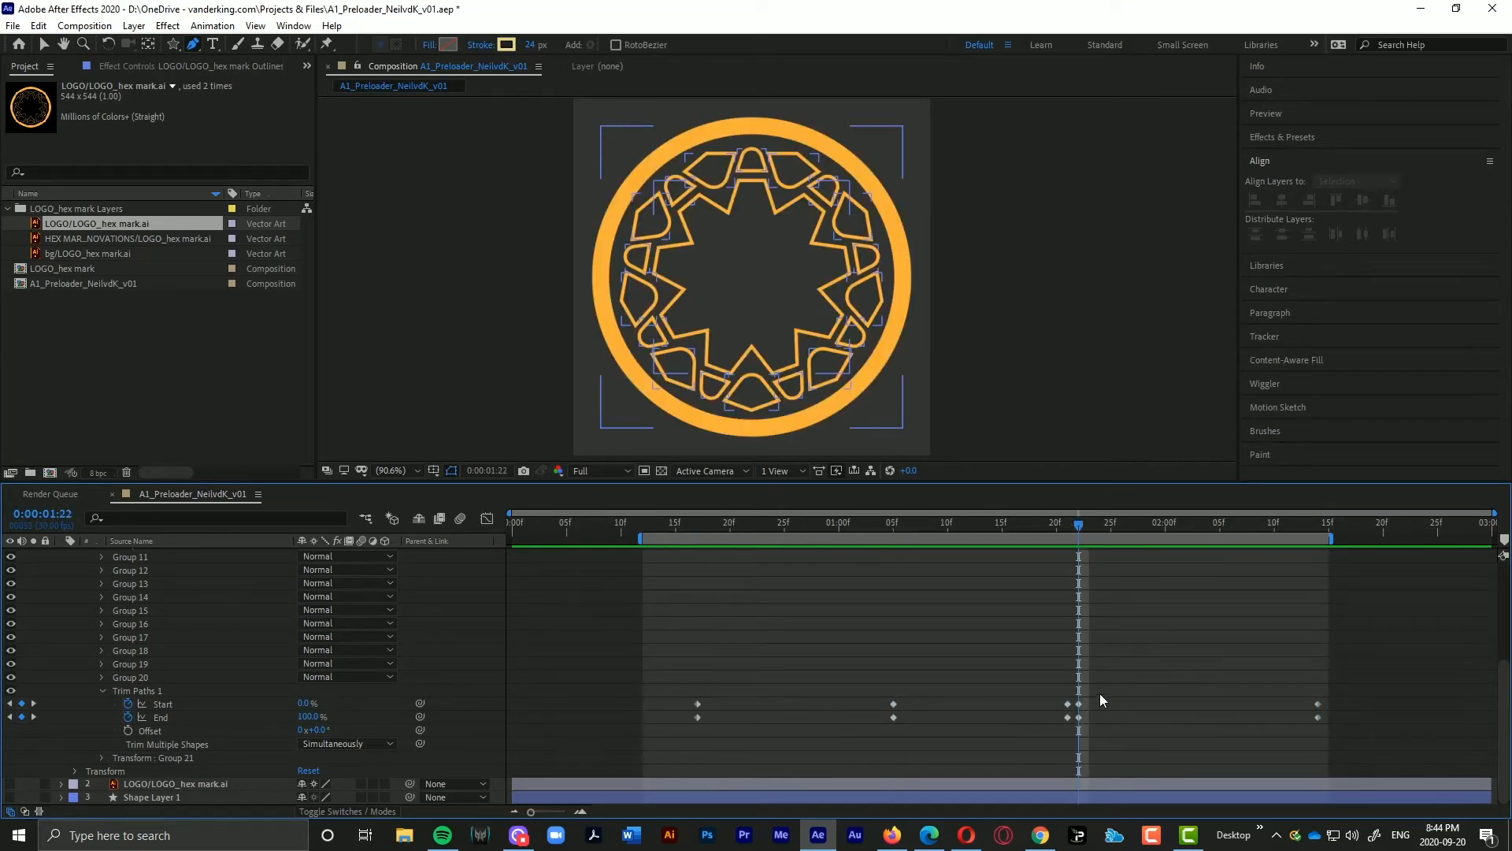
key("k")
key("j")
key("j")
key("j")
key("k")
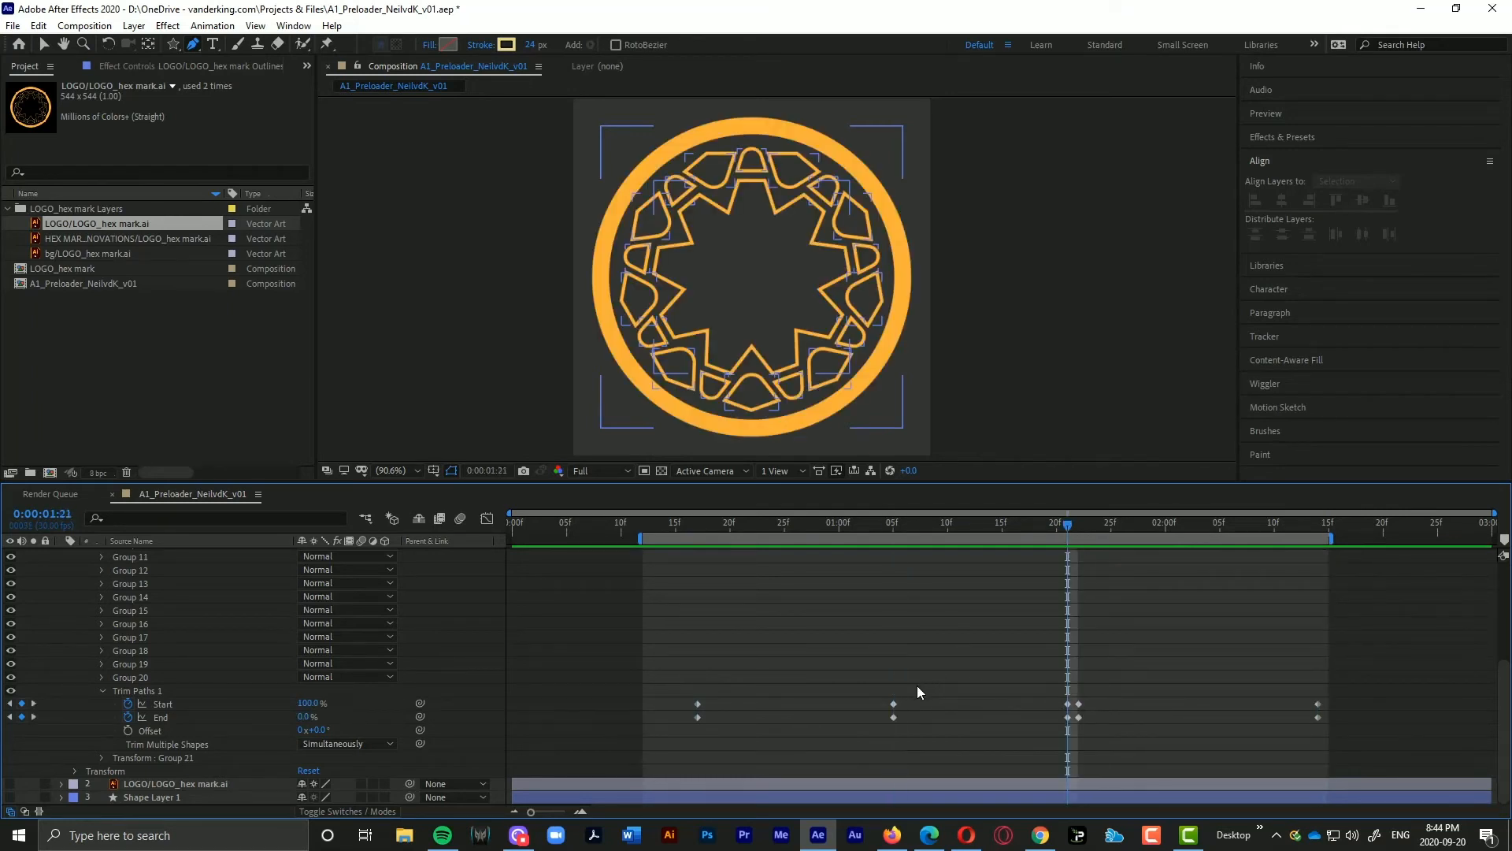
key("k")
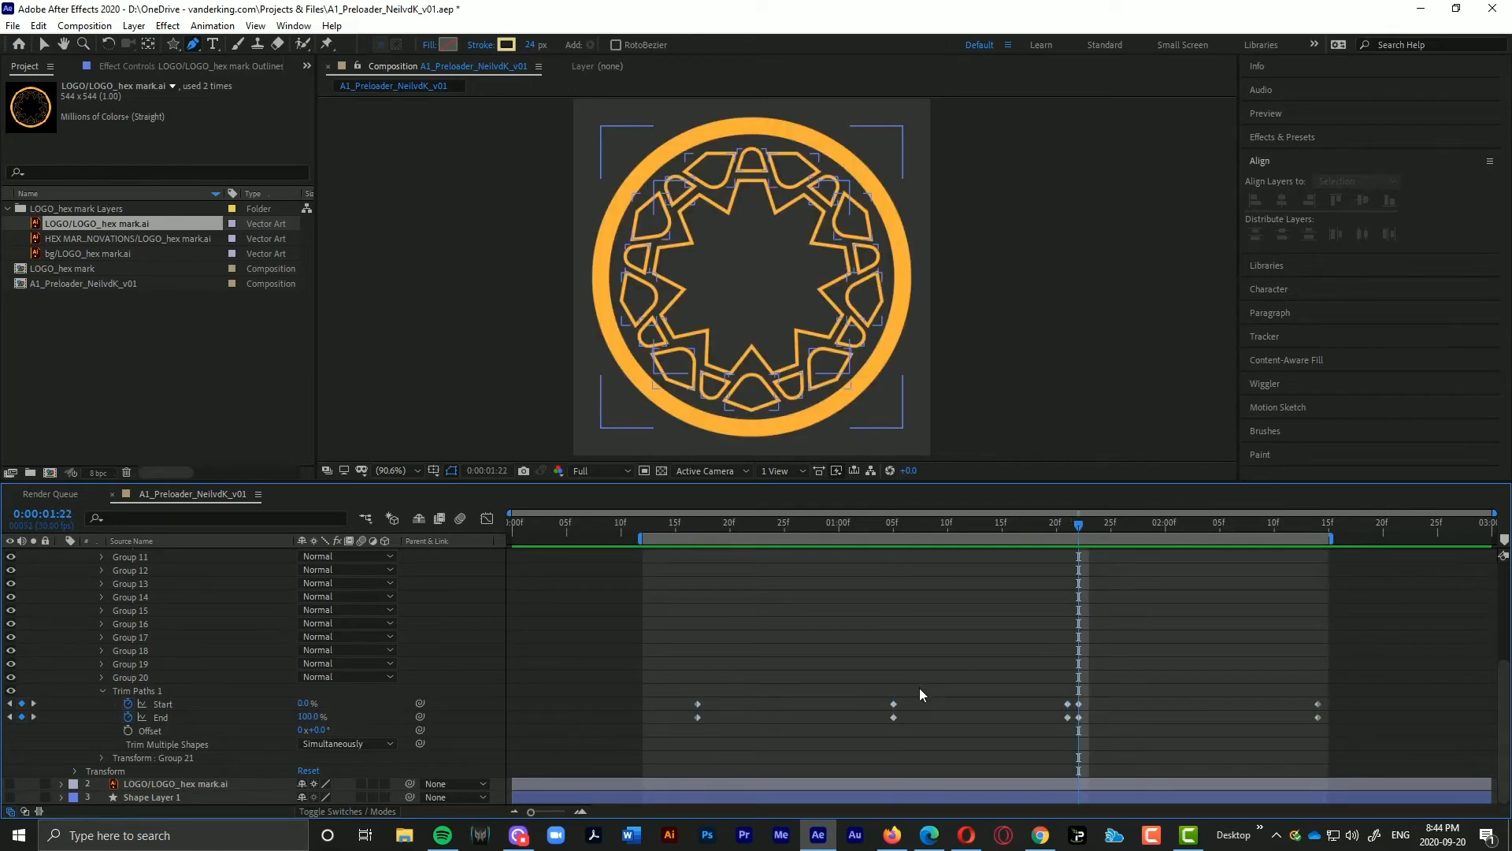
key("k")
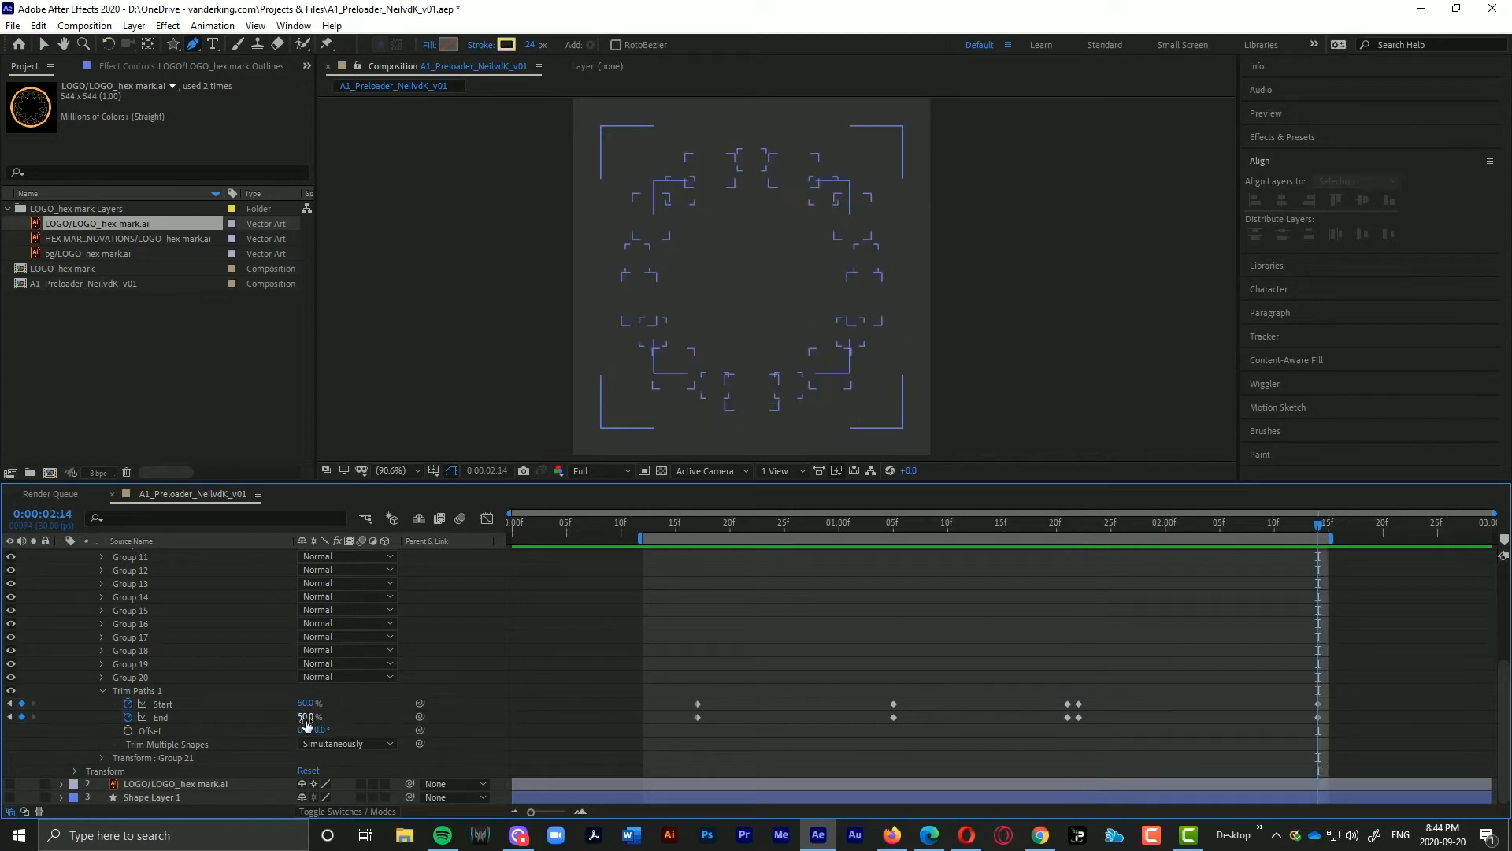
Step: Set the logo's Trim Paths Start and End keyframes at 0:00:02:14 to 0% and return to the first frame
left_click_drag(304, 704, 260, 718)
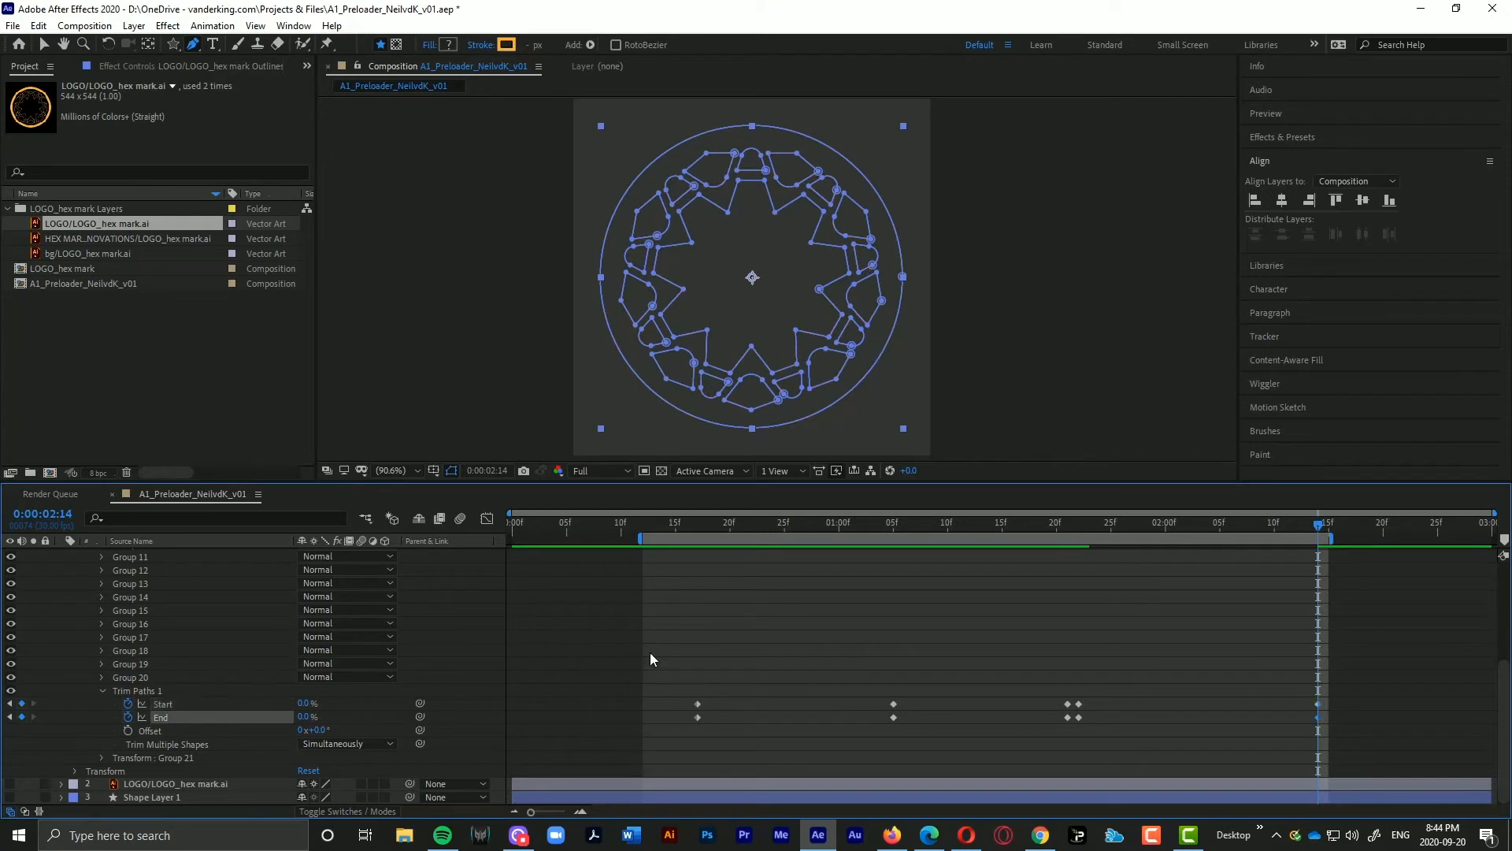
mouse_move(1063, 526)
left_mouse_down()
mouse_move(1324, 536)
mouse_move(475, 537)
left_mouse_up()
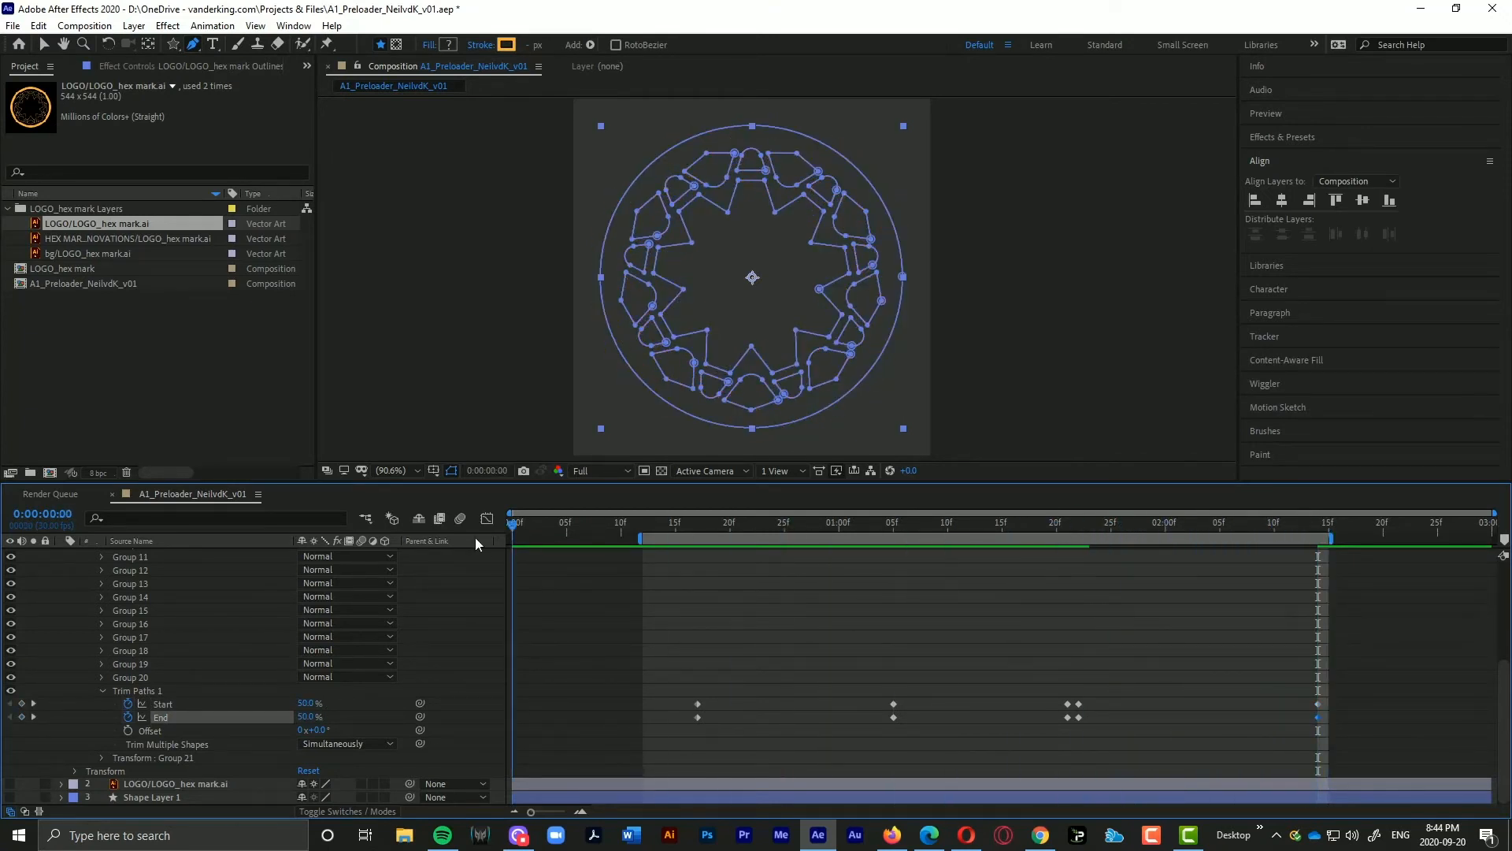
Step: Preview the logo animation, try raising the Trim Paths Start value at 0:00:02:14, and reset it to 0%
key("space")
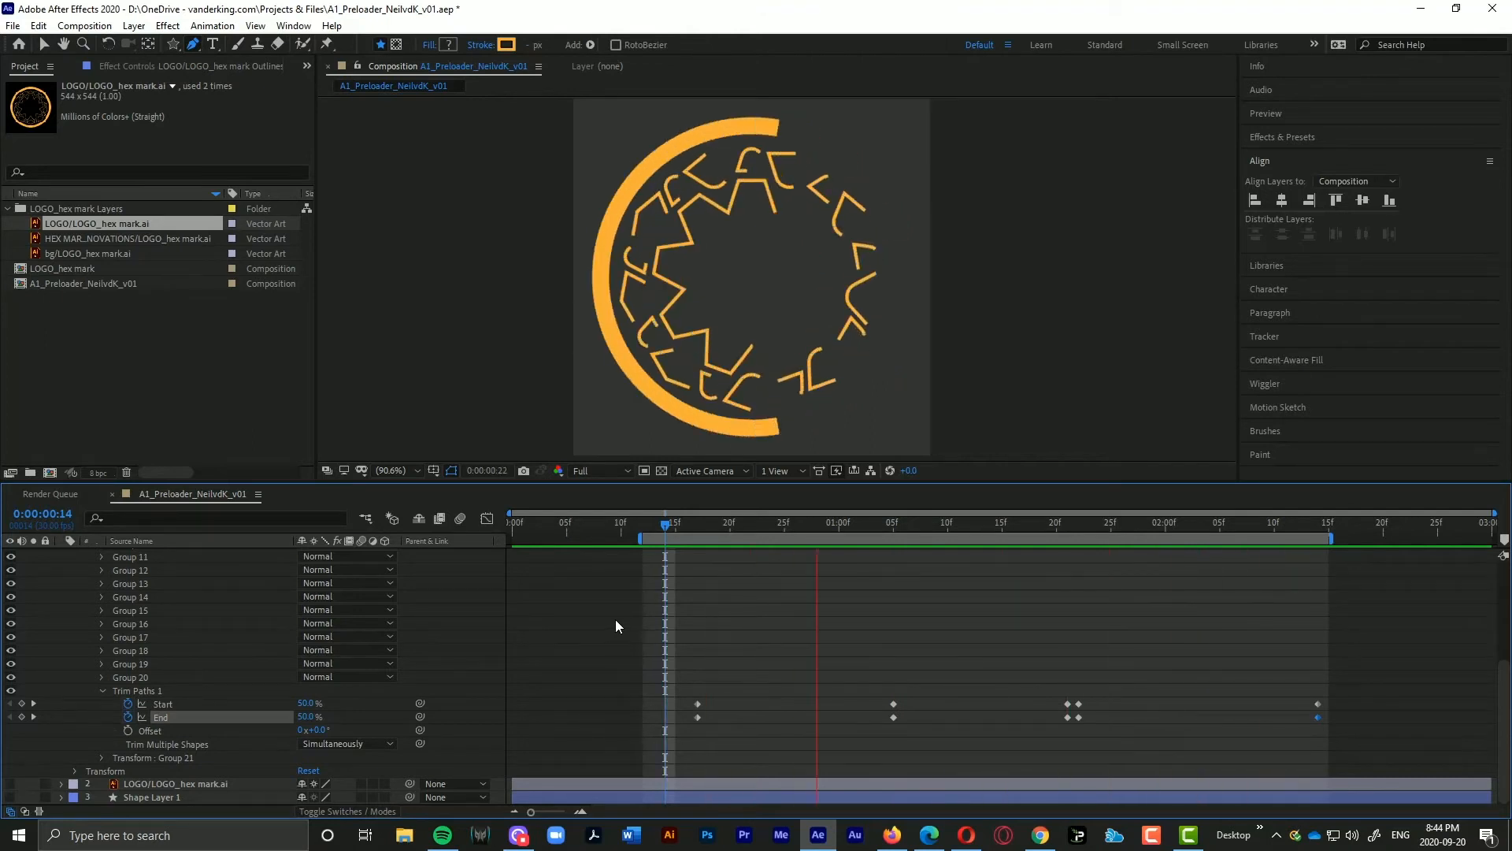
left_click_drag(694, 527, 1316, 536)
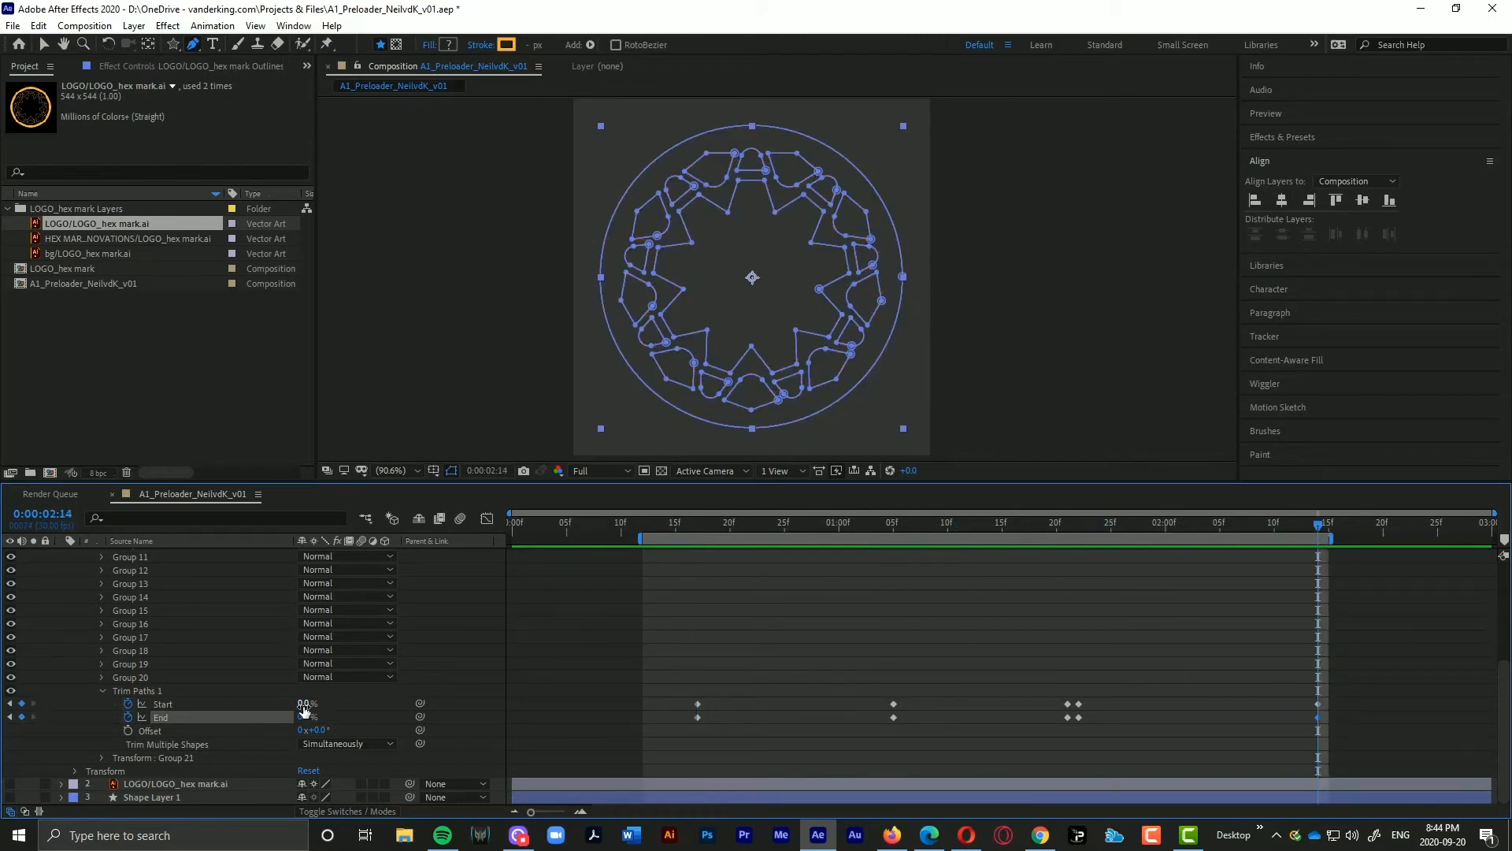
left_click_drag(303, 704, 308, 704)
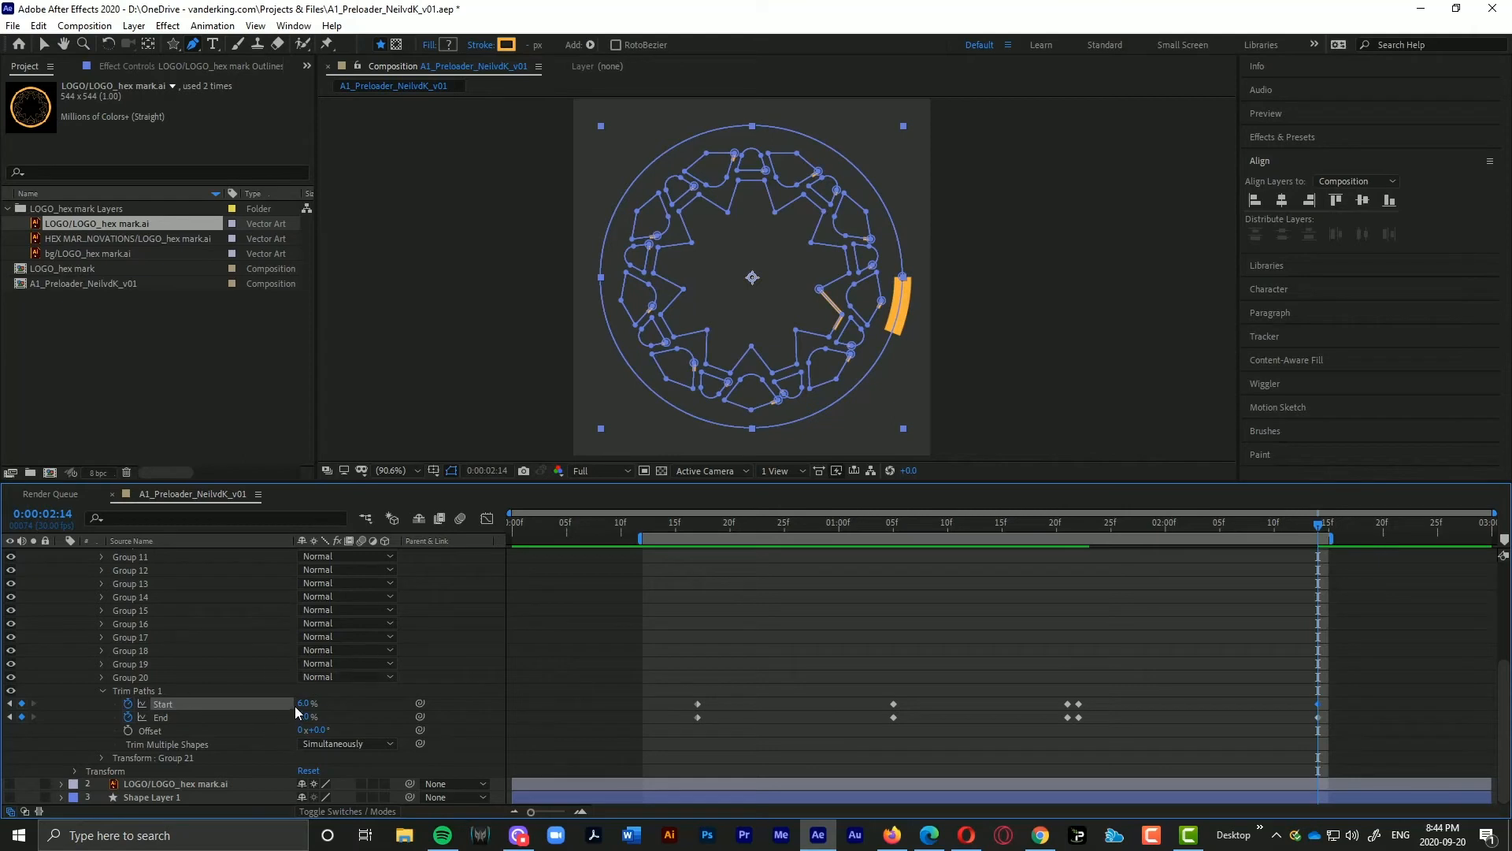
left_click(303, 704)
type("0")
key("Tab")
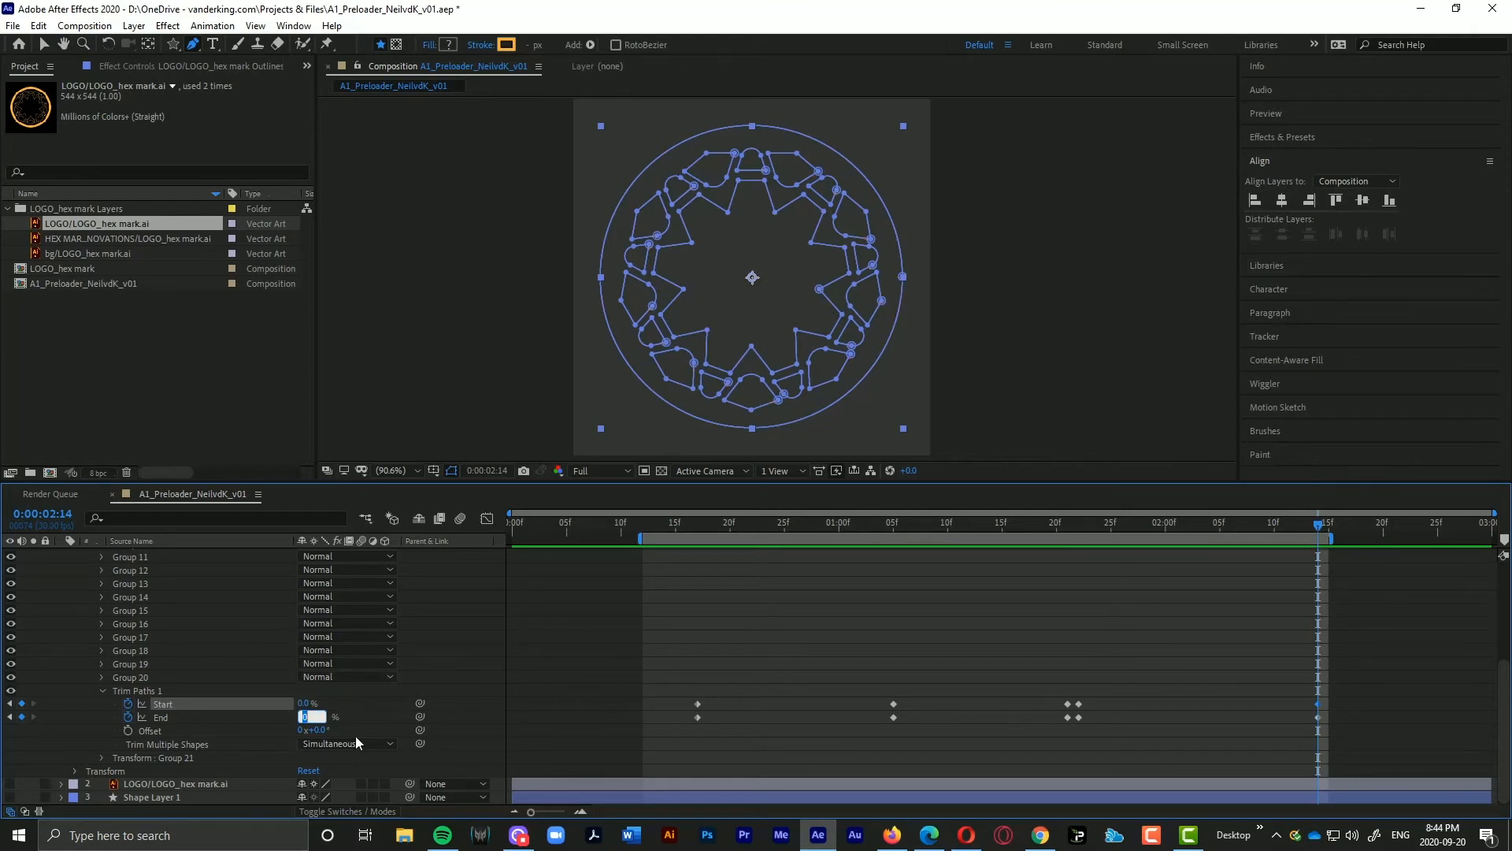
Step: Set the logo's Trim Paths Start and End keyframes at 0:00:02:14 to 50% each
left_click_drag(304, 703, 333, 711)
left_click(305, 702)
type("50")
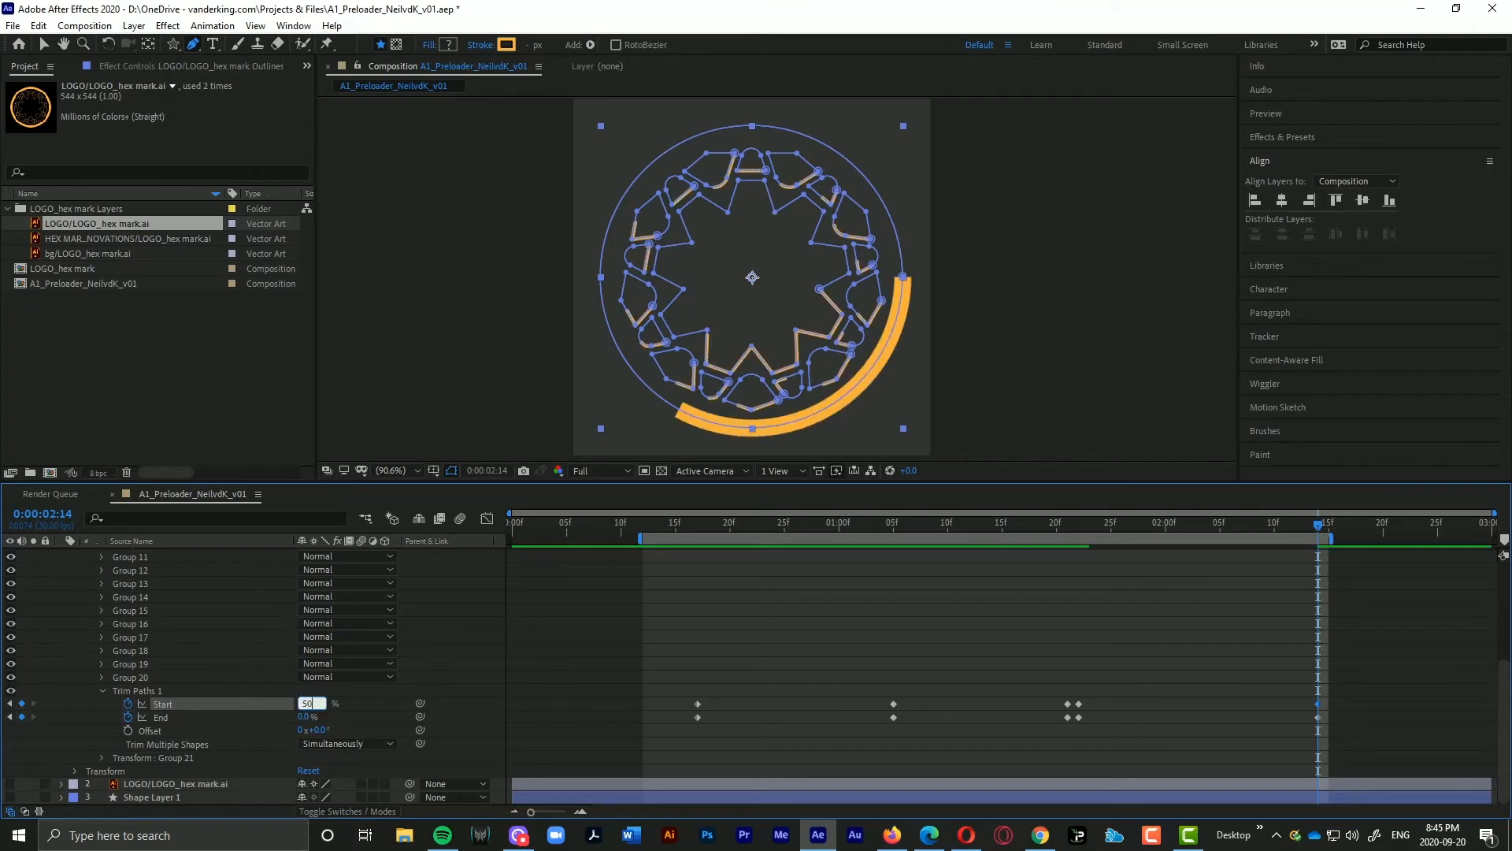
key("Tab")
type("50")
key("Tab")
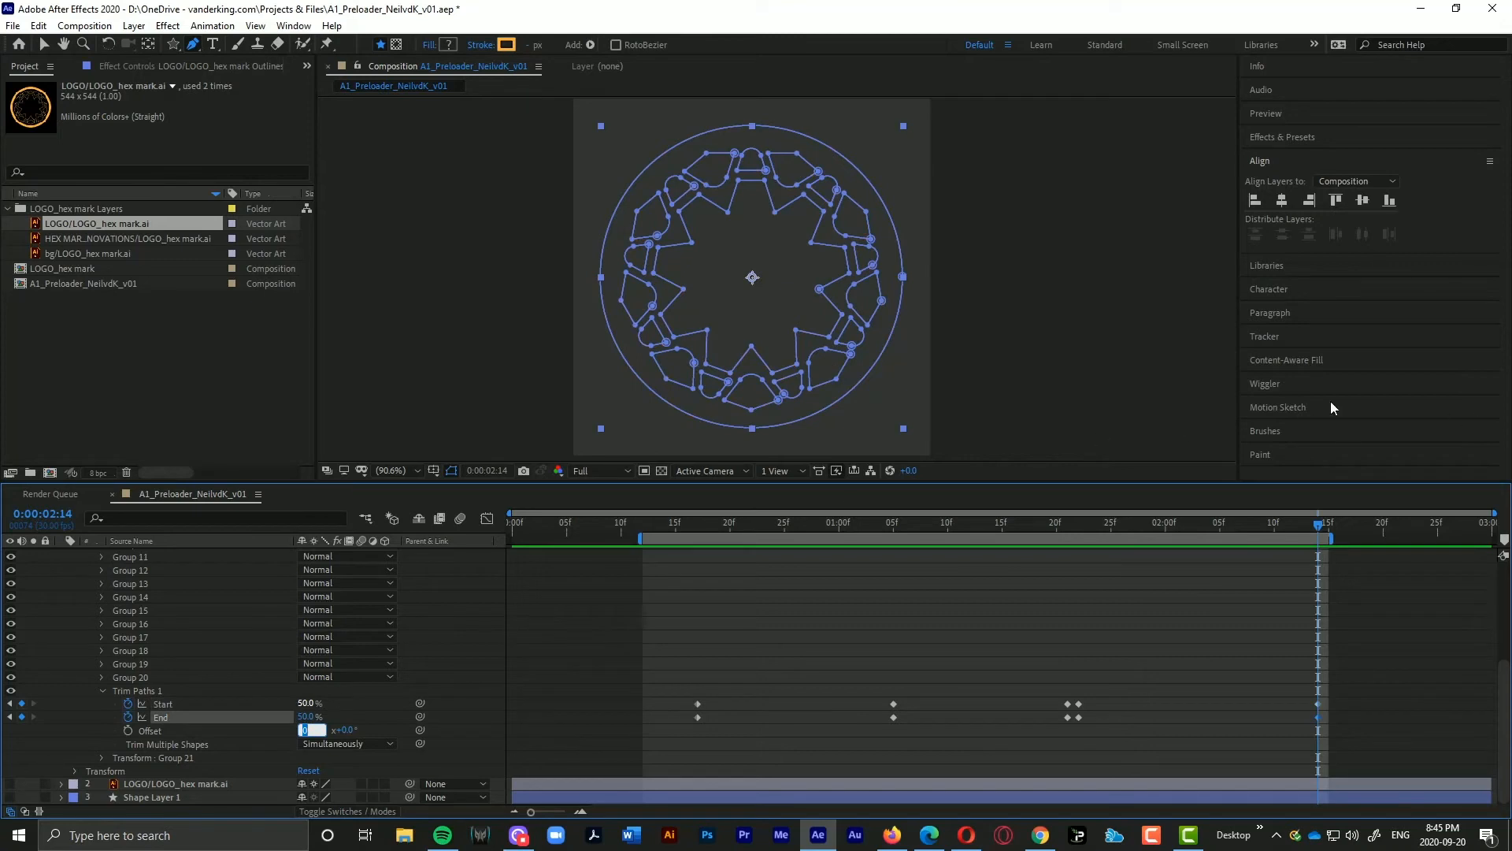
Step: Preview the logo animation and scrub through the Trim Paths keyframes up to 0:00:02:14 to check the draw-off direction
left_click_drag(1070, 513, 966, 513)
key("space")
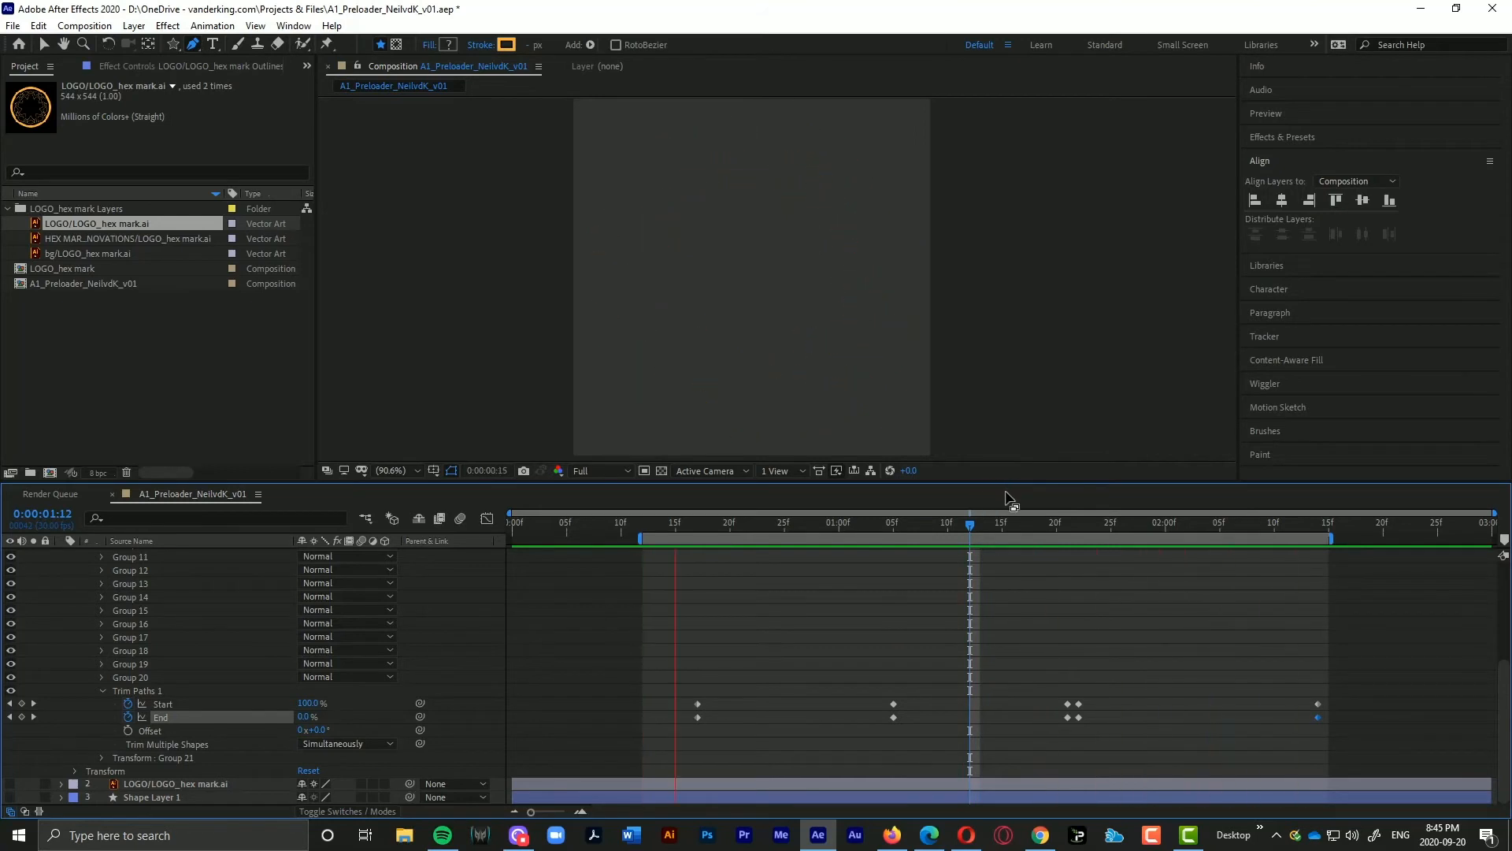
left_click_drag(1034, 526, 1078, 527)
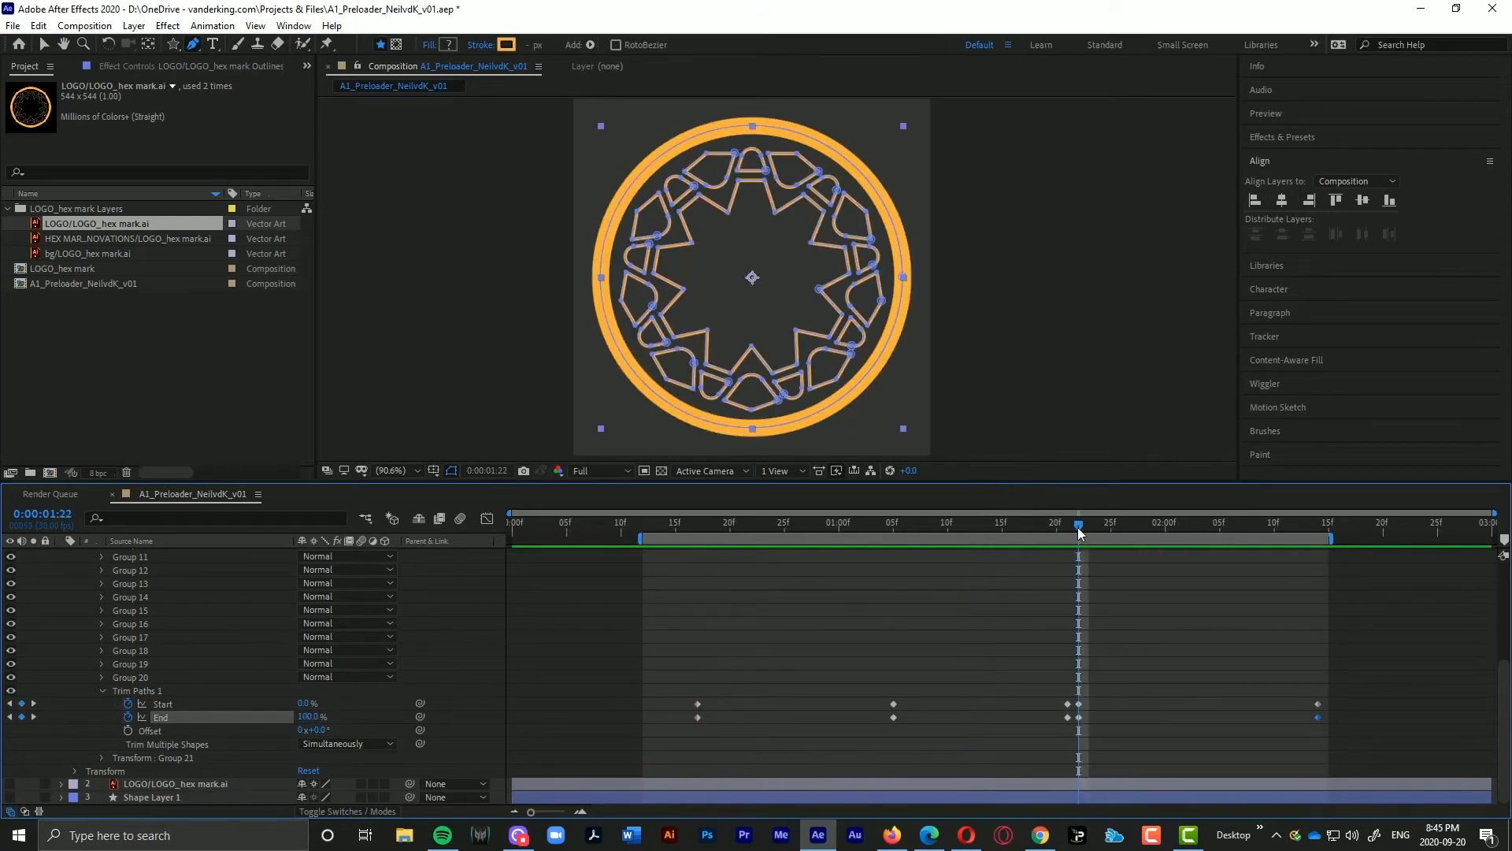
left_click(698, 523)
key("space")
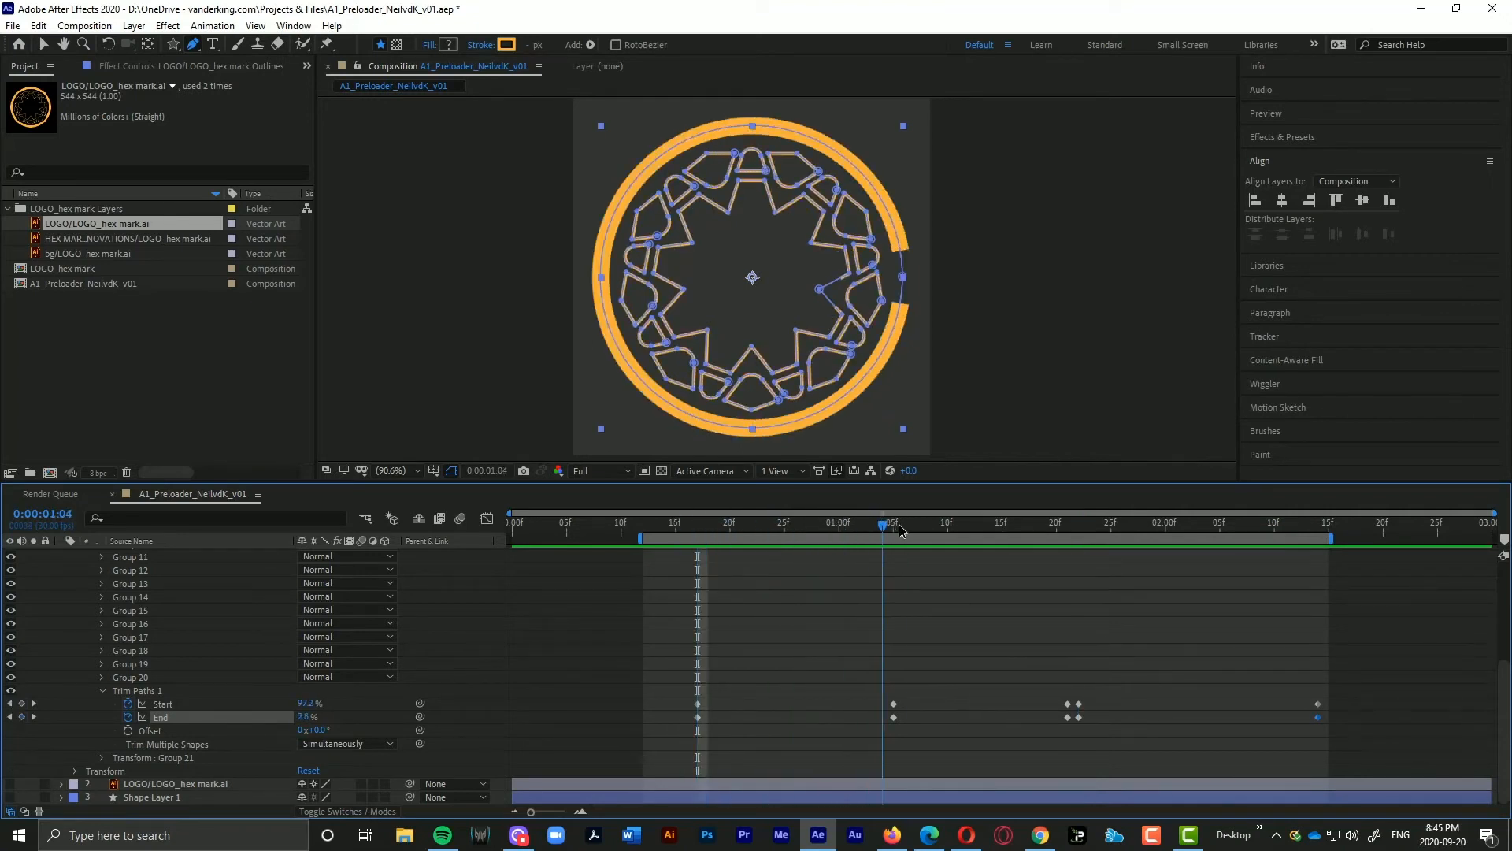
left_click_drag(901, 529, 1321, 554)
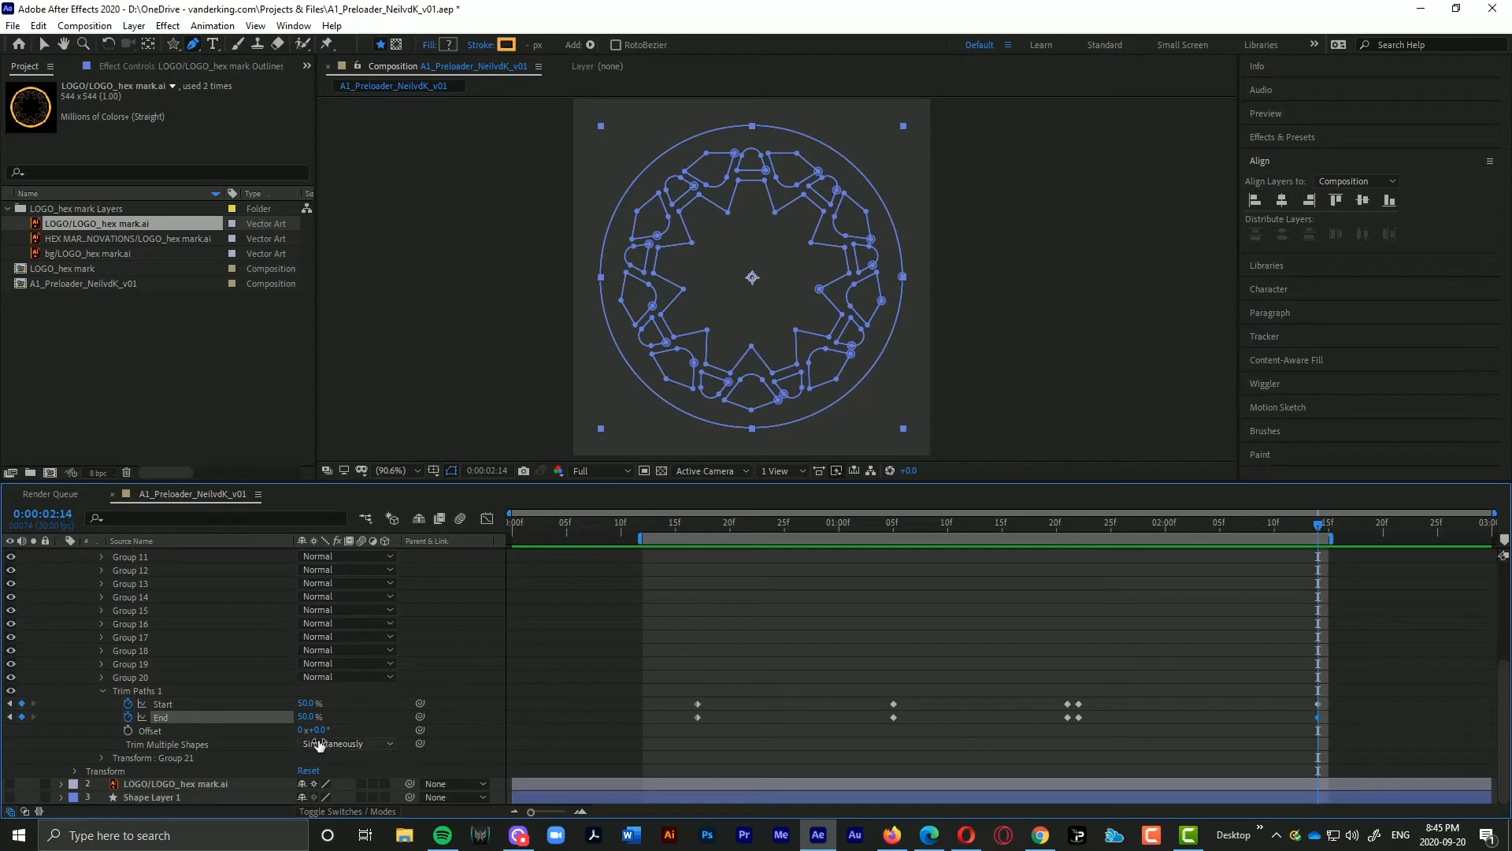
Step: Keyframe the logo's Trim Paths Offset at 0° on 0:00:01:21 and at 180° on 0:00:01:22
left_click(1068, 525)
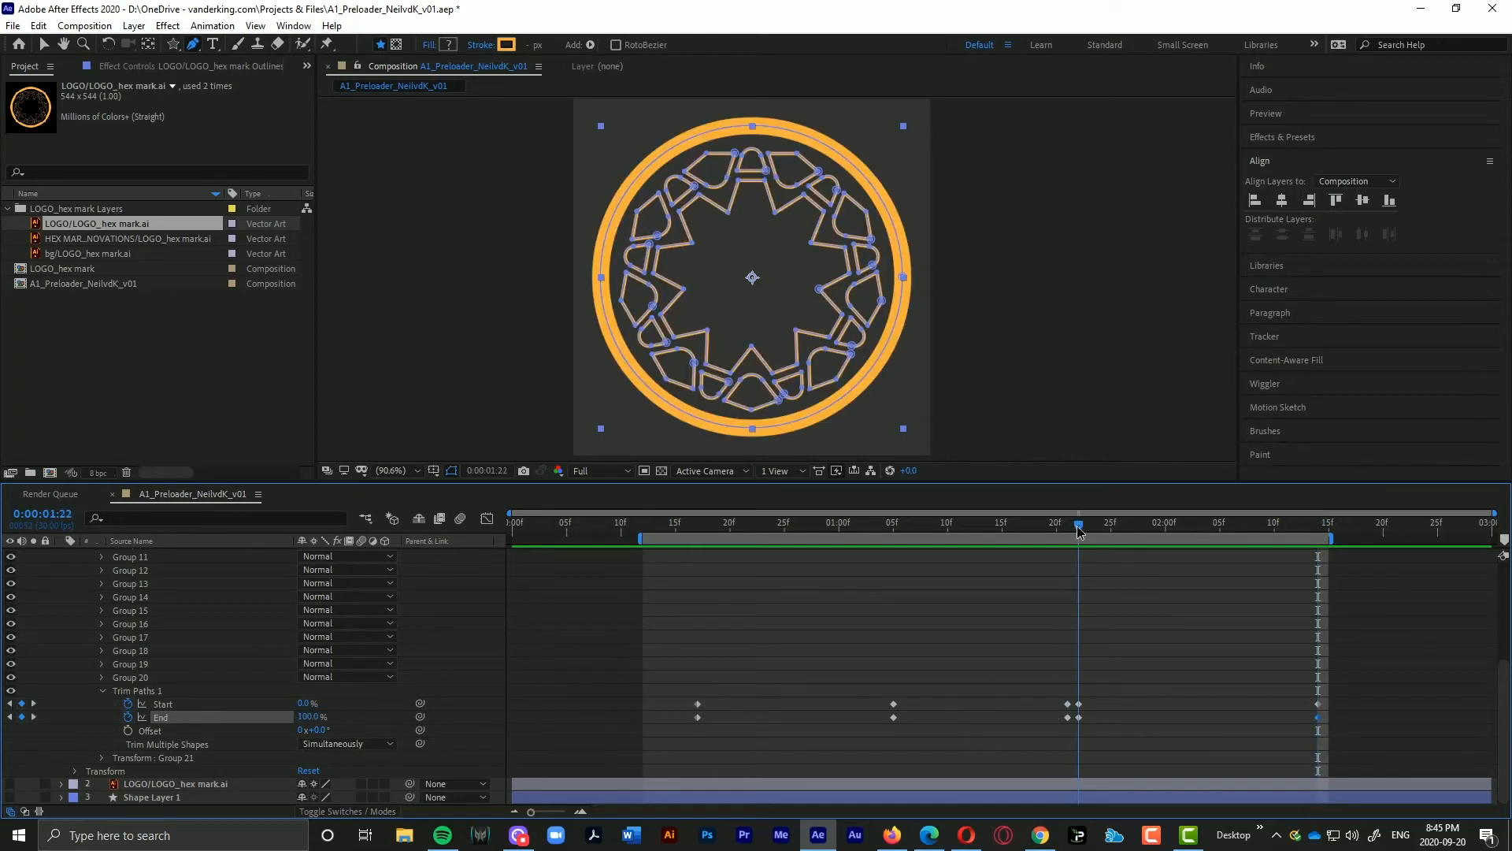
left_click(129, 730)
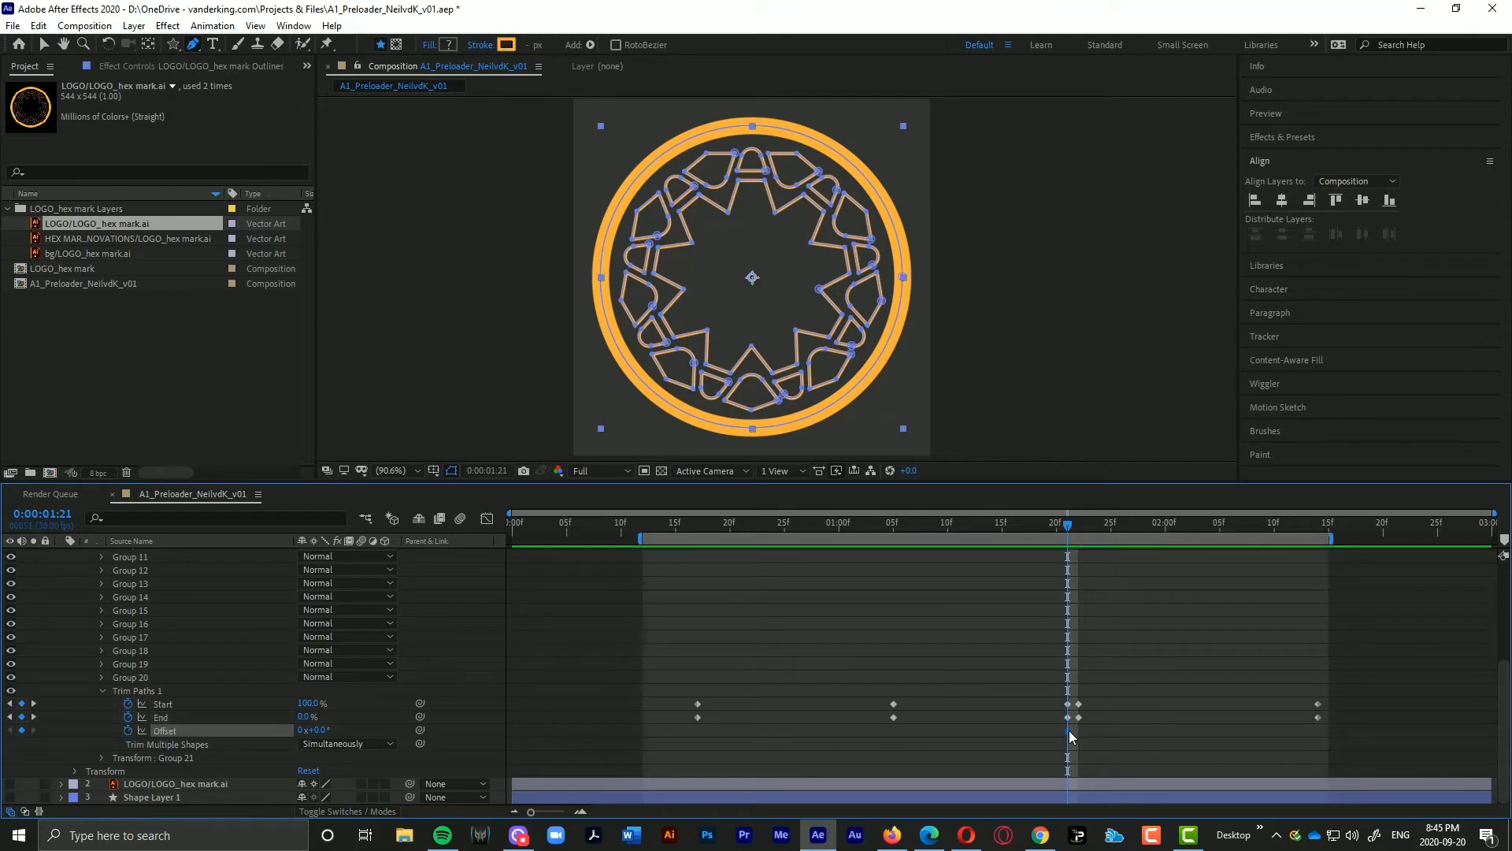
mouse_move(1070, 736)
key("Page_Down")
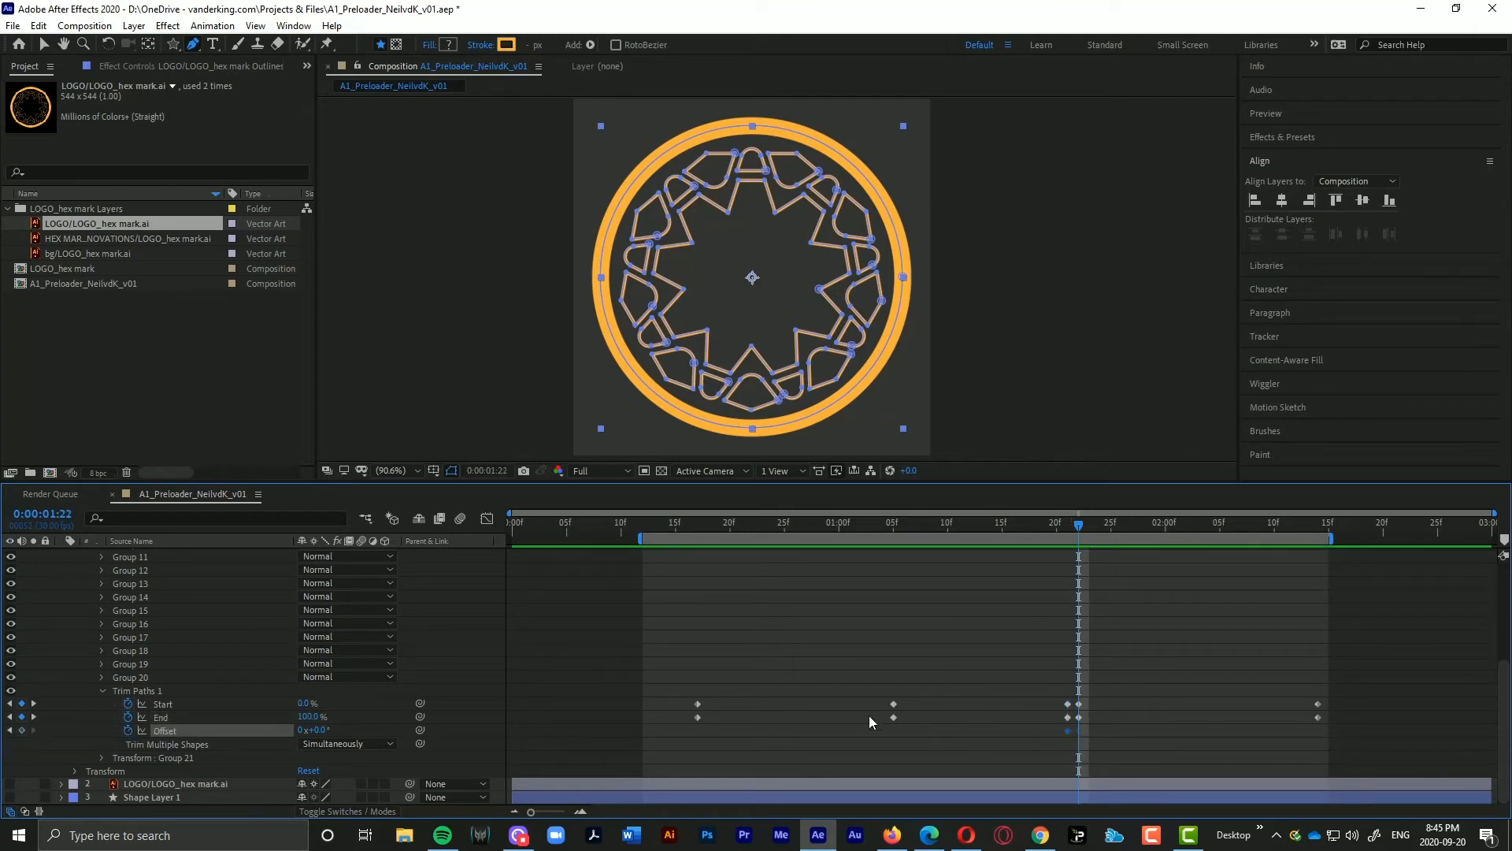
left_click(315, 731)
type("180")
key("Return")
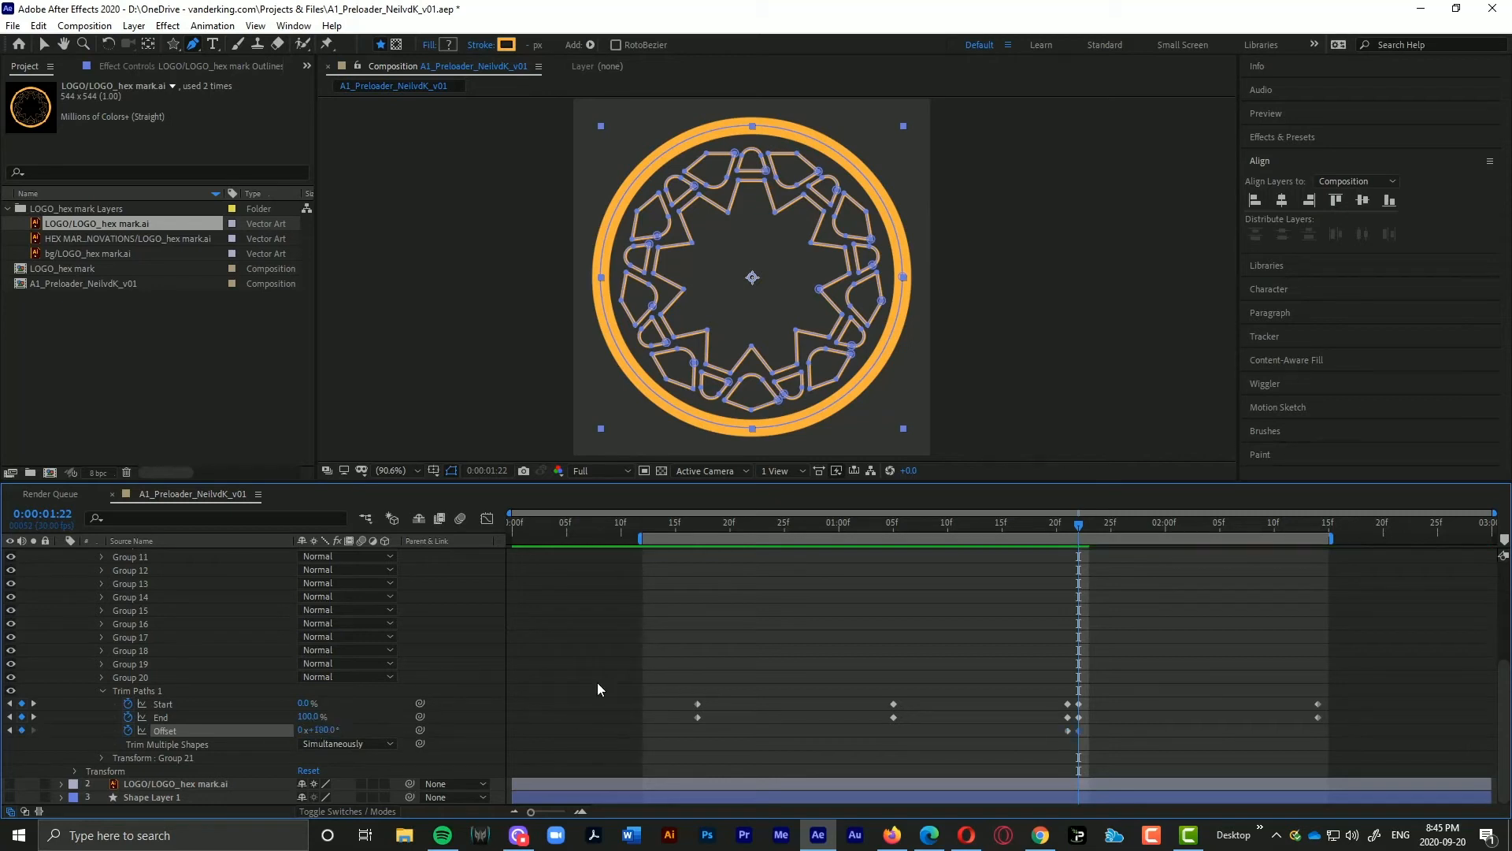
Step: Preview the animation and move the hold-end keyframe pairs to 0:00:01:10 and 0:00:01:11 and the final Start and End keyframes to 0:00:01:29
mouse_move(1083, 530)
left_mouse_down()
mouse_move(1181, 532)
mouse_move(677, 530)
left_mouse_up()
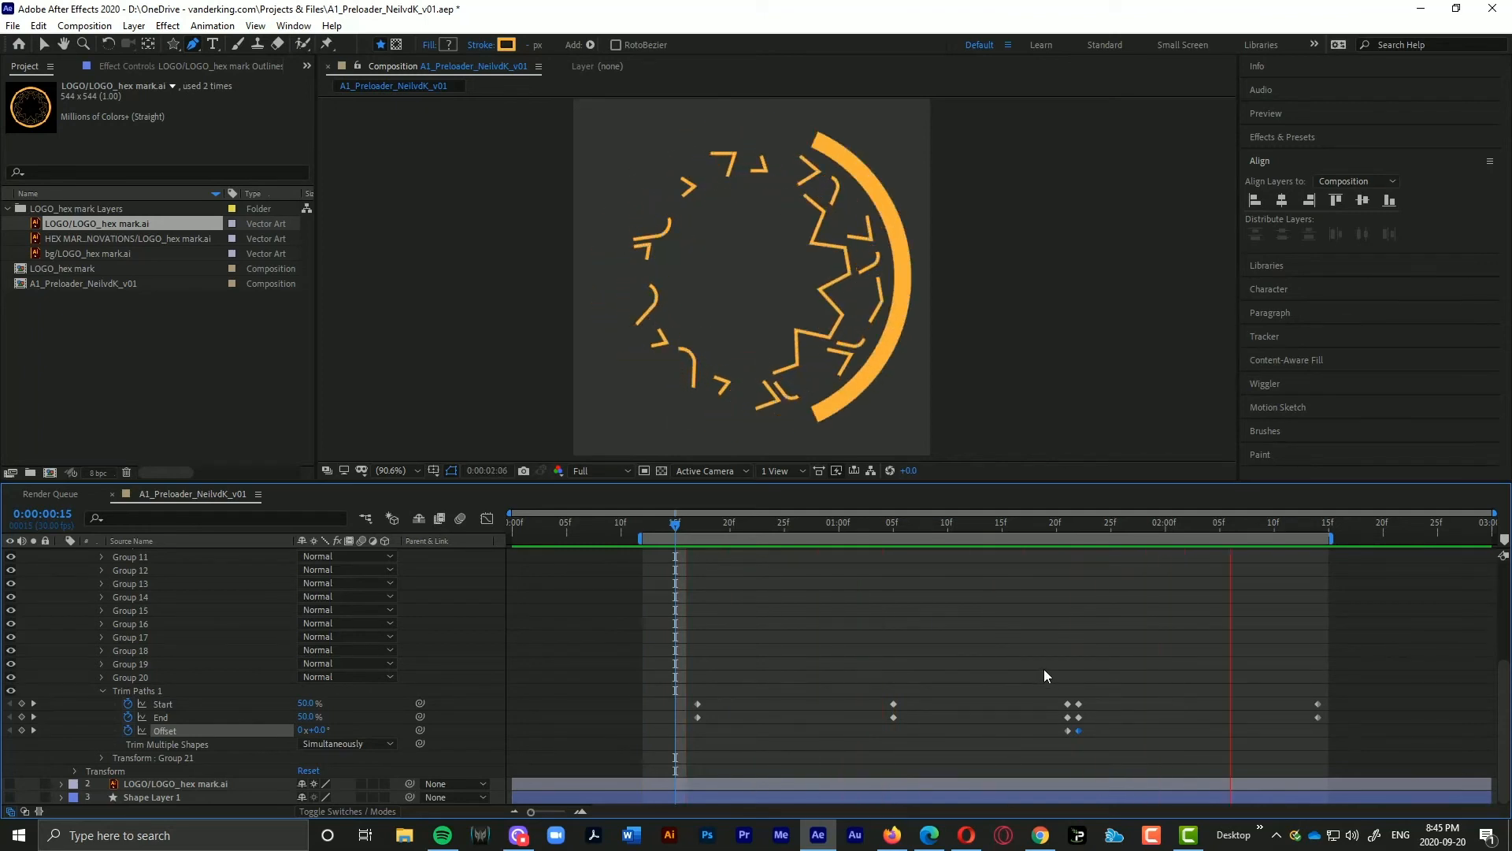
key("space")
left_click_drag(1042, 668, 948, 704)
left_click_drag(1321, 700, 1160, 723)
left_click(1081, 728)
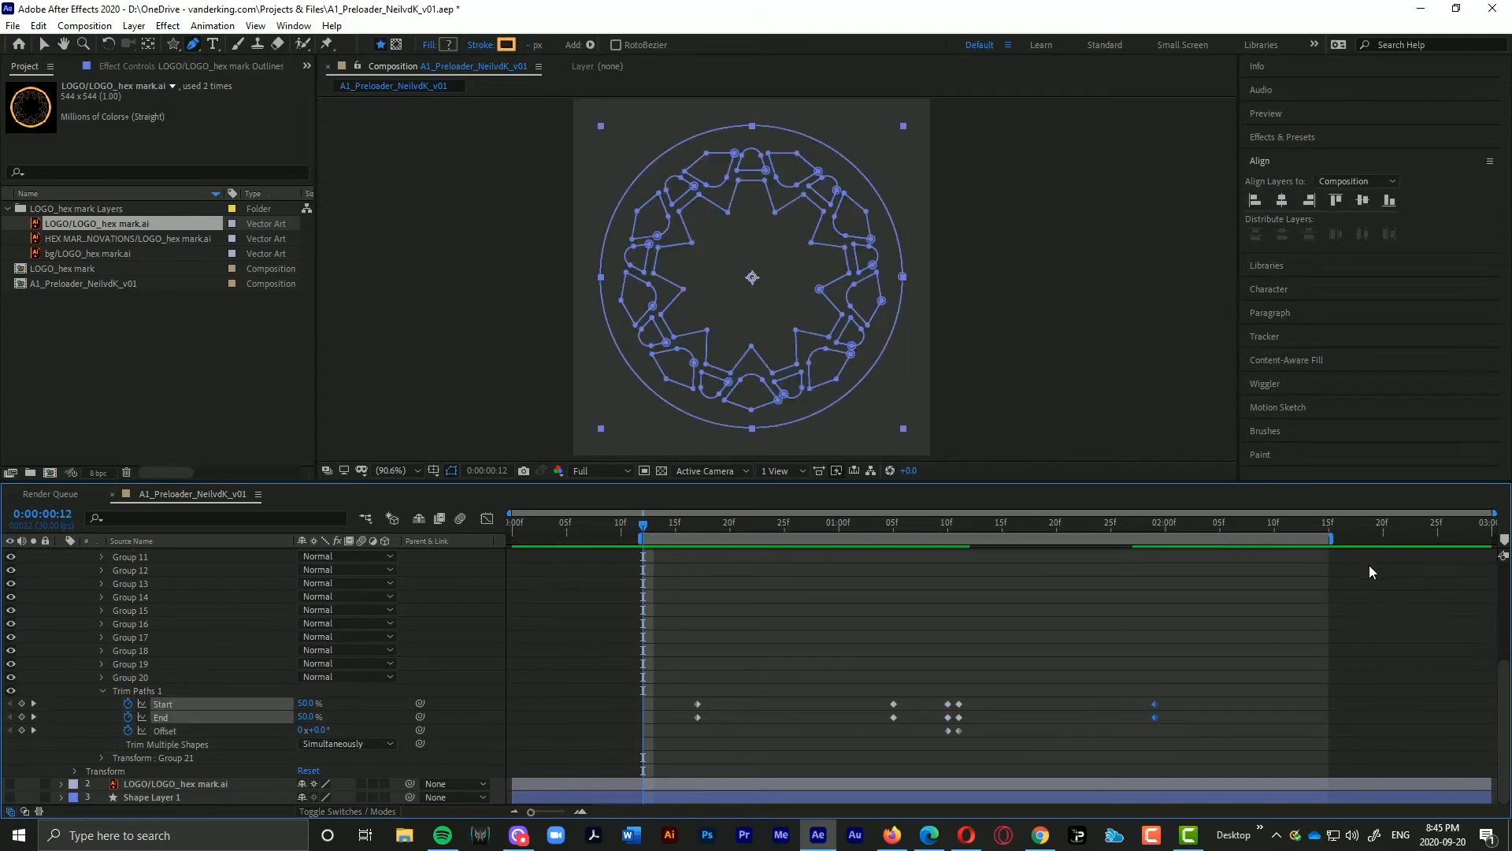
Step: Shorten the work area to end at about 0:00:02:00, preview the loop and return to 0:00:01:02
left_click_drag(1333, 536, 1164, 550)
key("space")
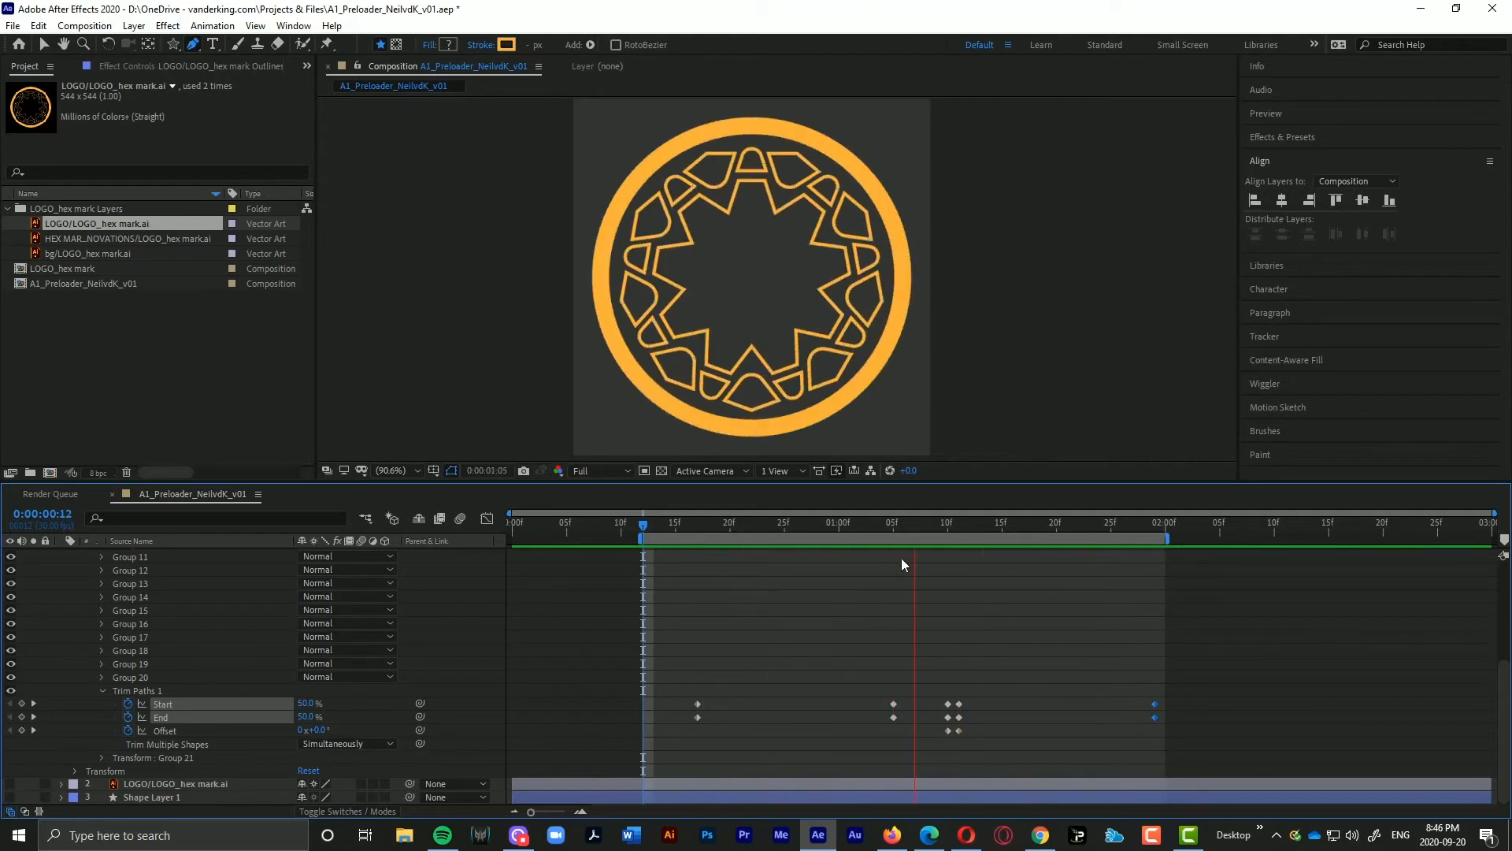
left_click(858, 527)
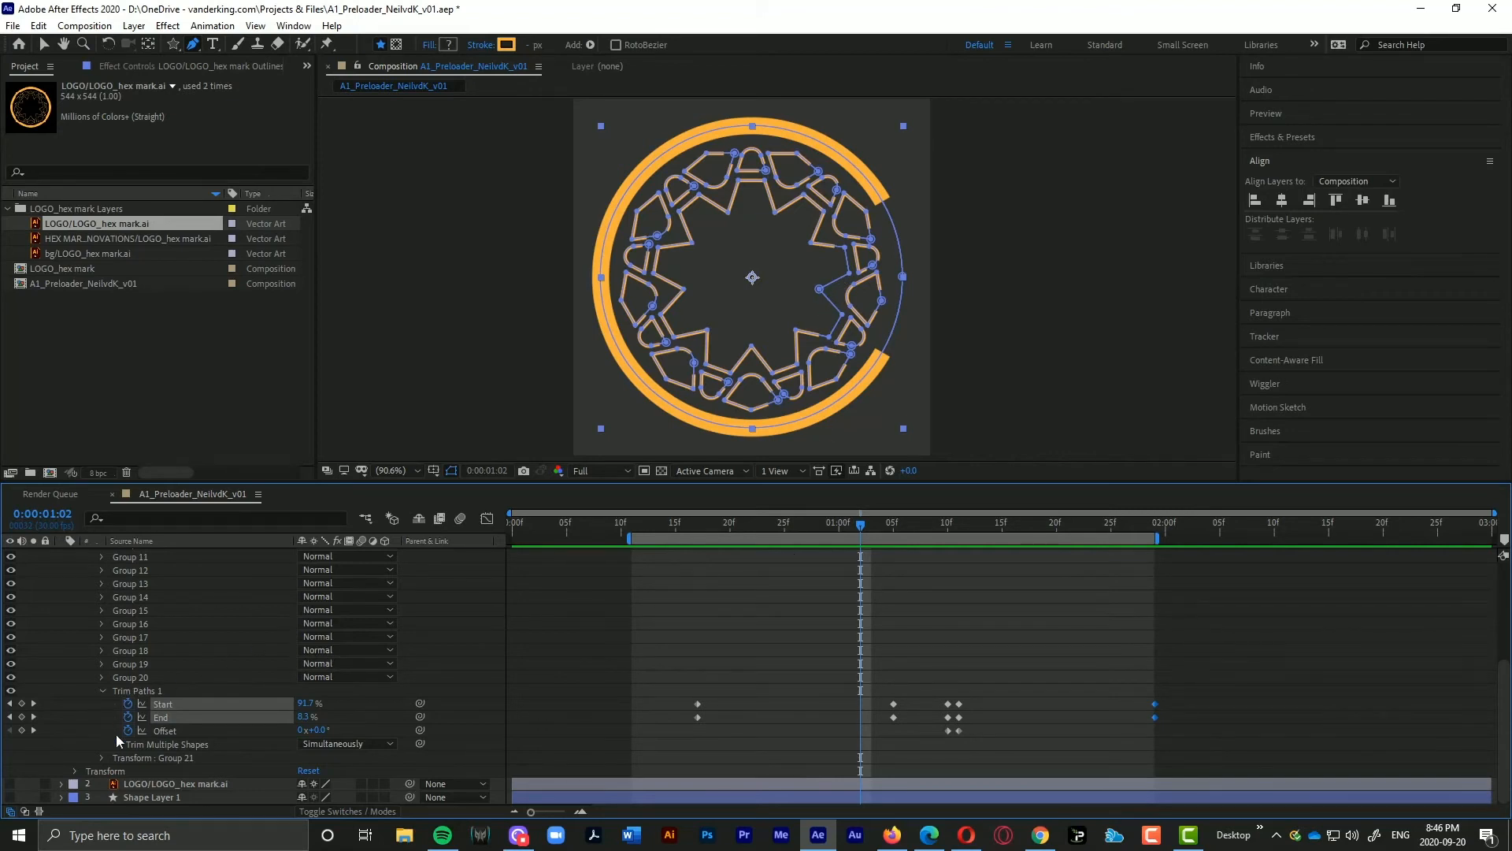
Step: Look through the Transform properties of Group 21 and collapse them together with Trim Paths 1
scroll(146, 711, "up", 2)
scroll(148, 704, "down", 2)
left_click(145, 758)
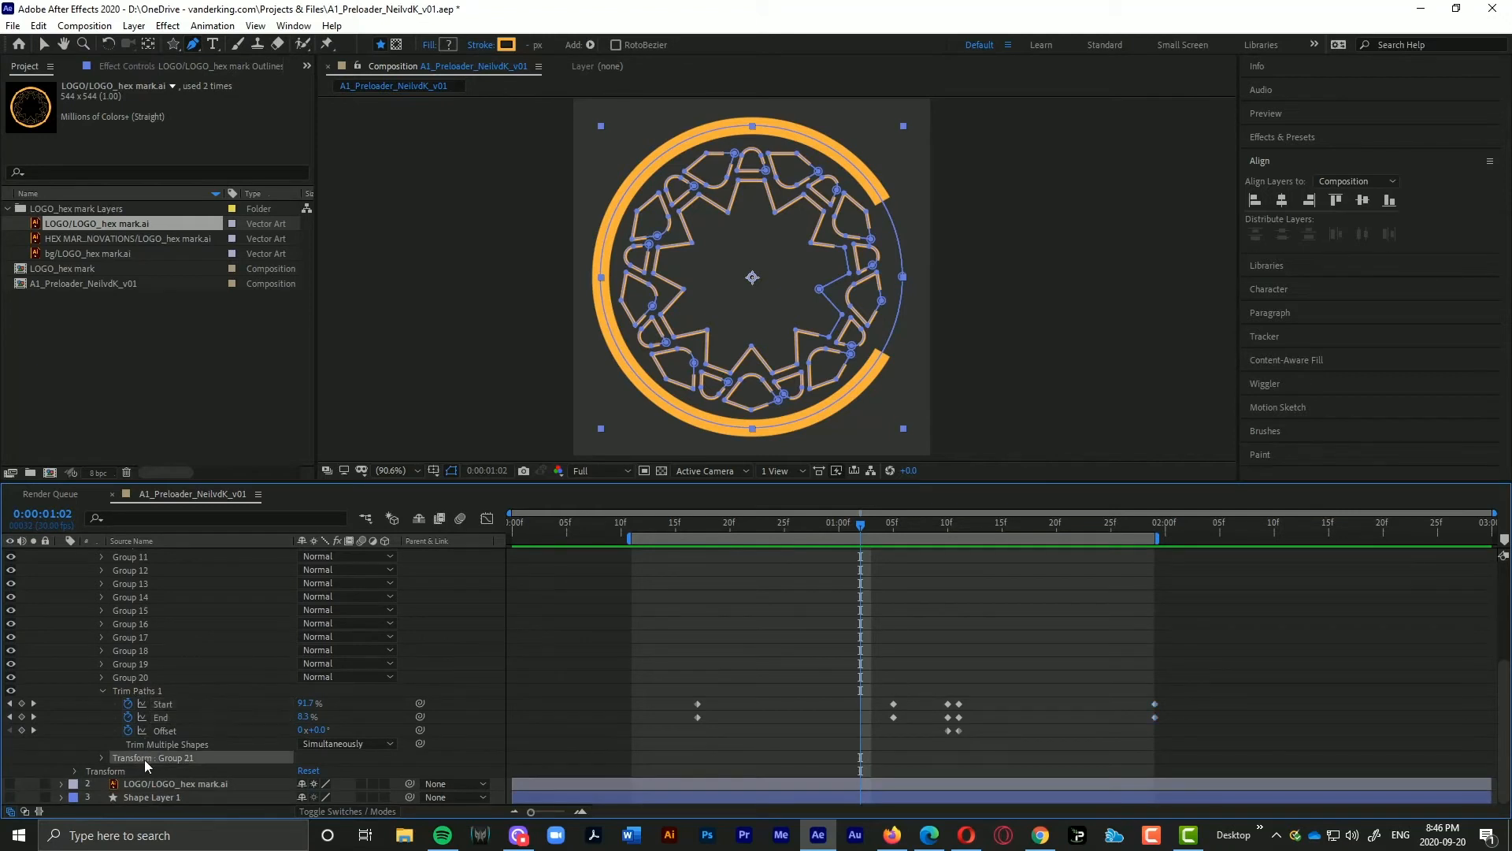
left_click(101, 756)
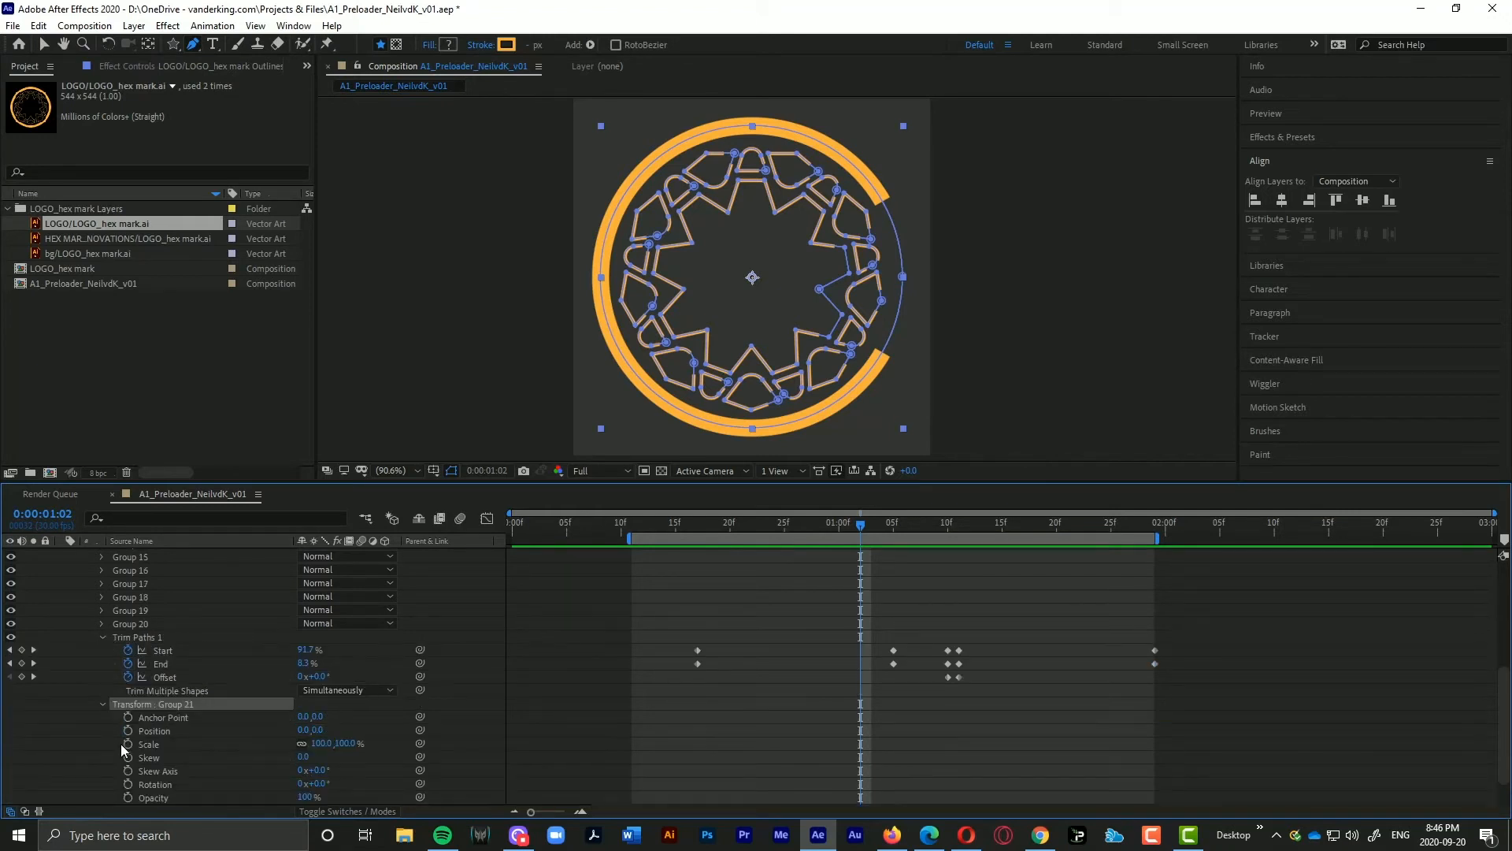
left_click(103, 705)
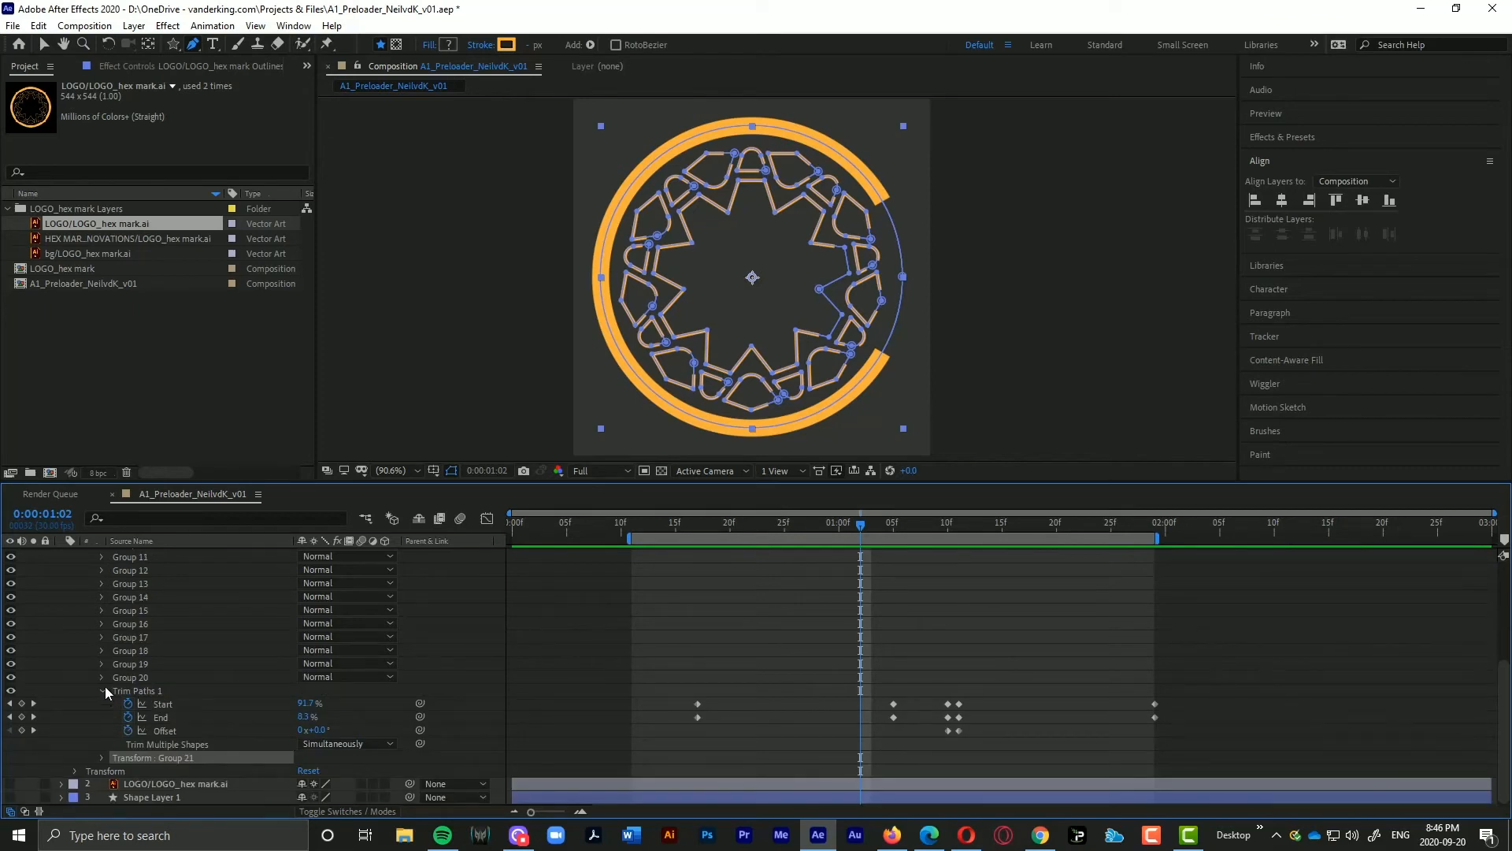
left_click(105, 690)
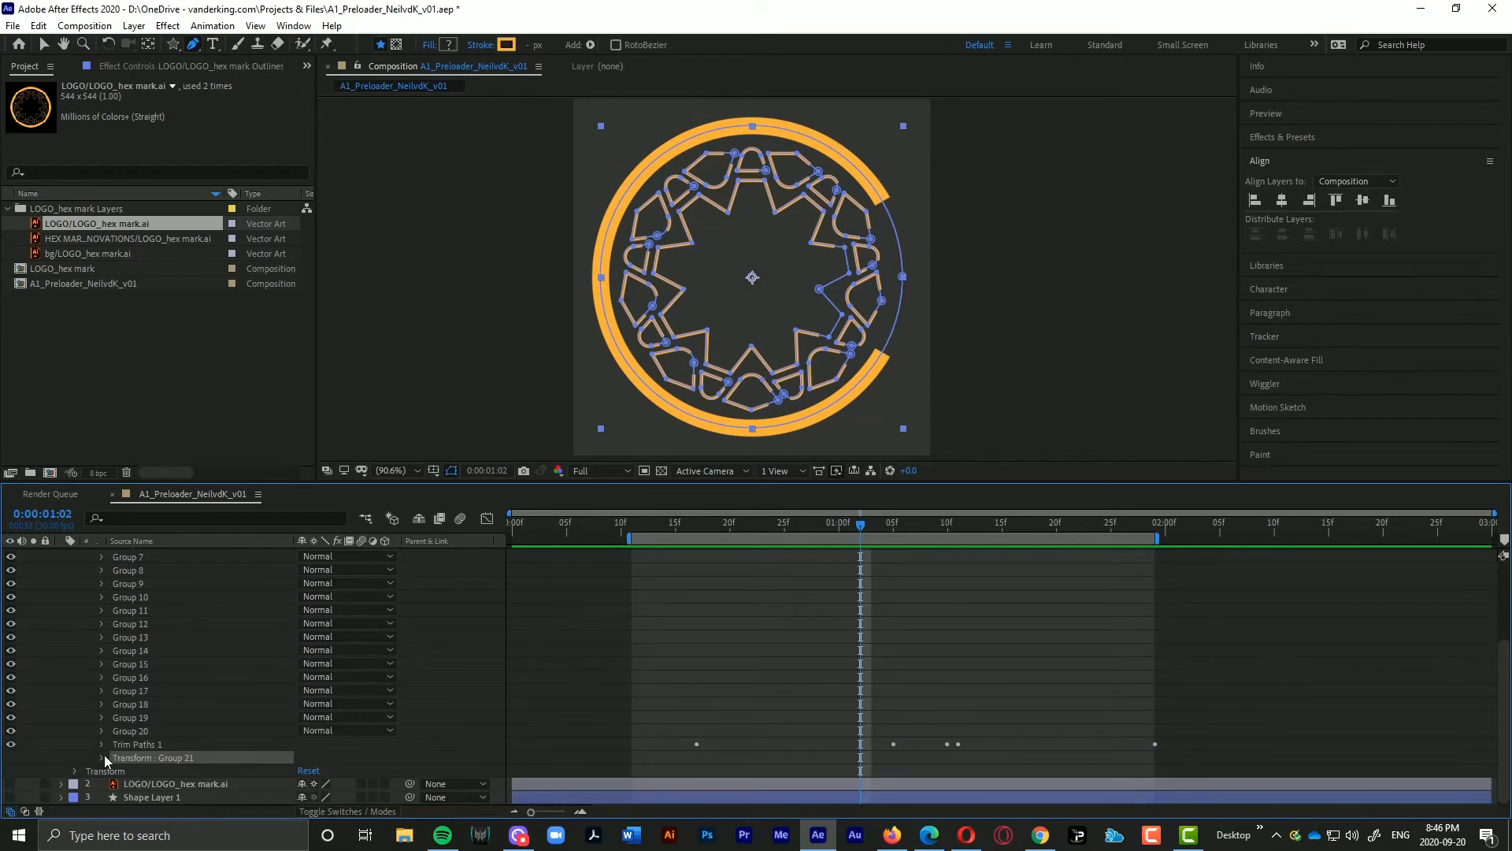
scroll(126, 745, "up", 5)
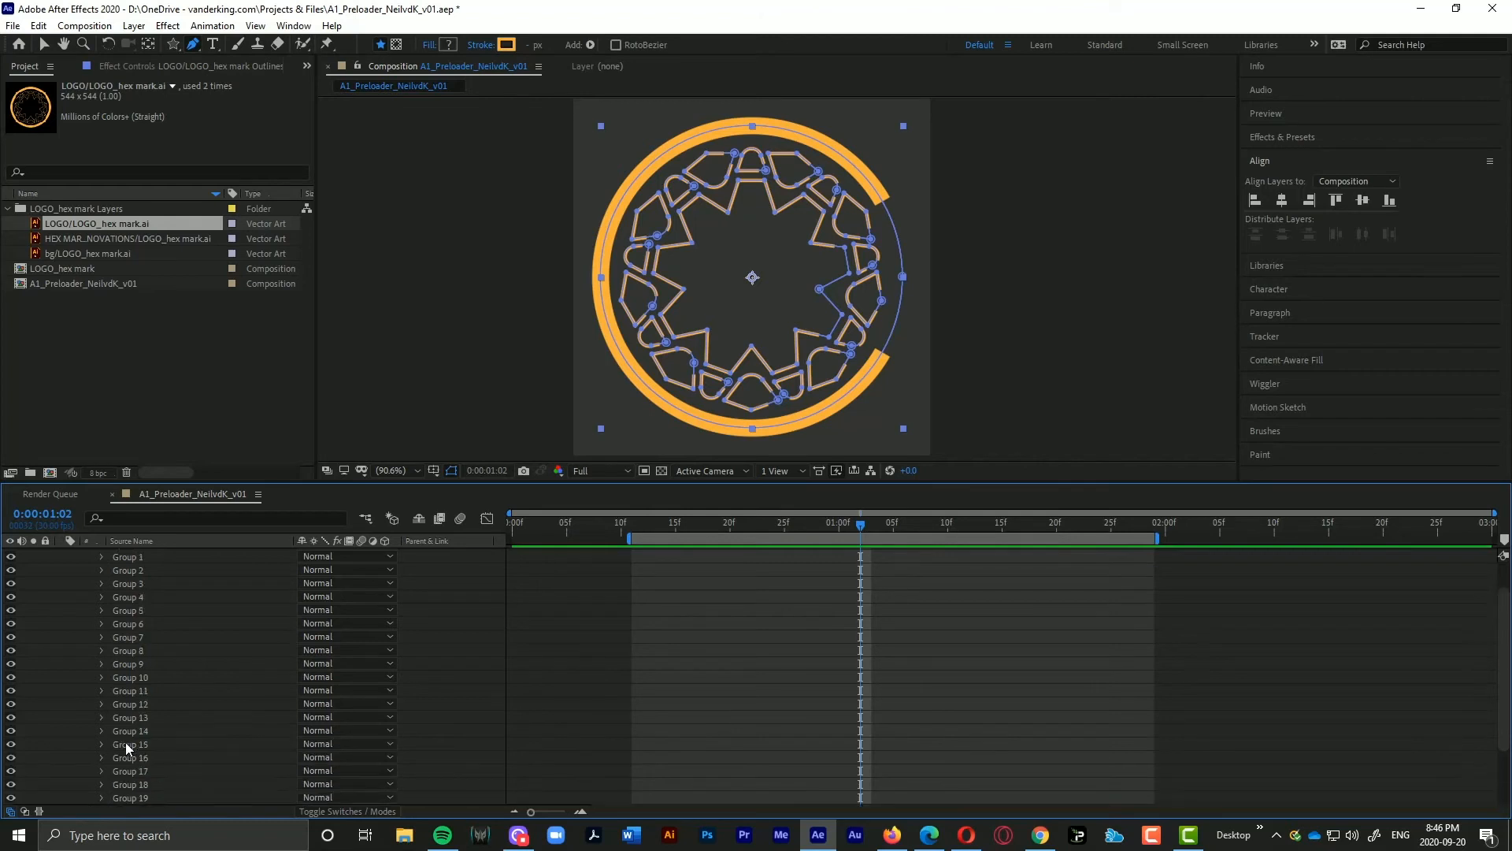
Step: Set the line cap of Stroke 1 in the logo's Group 1 to Round Cap
left_click(88, 582)
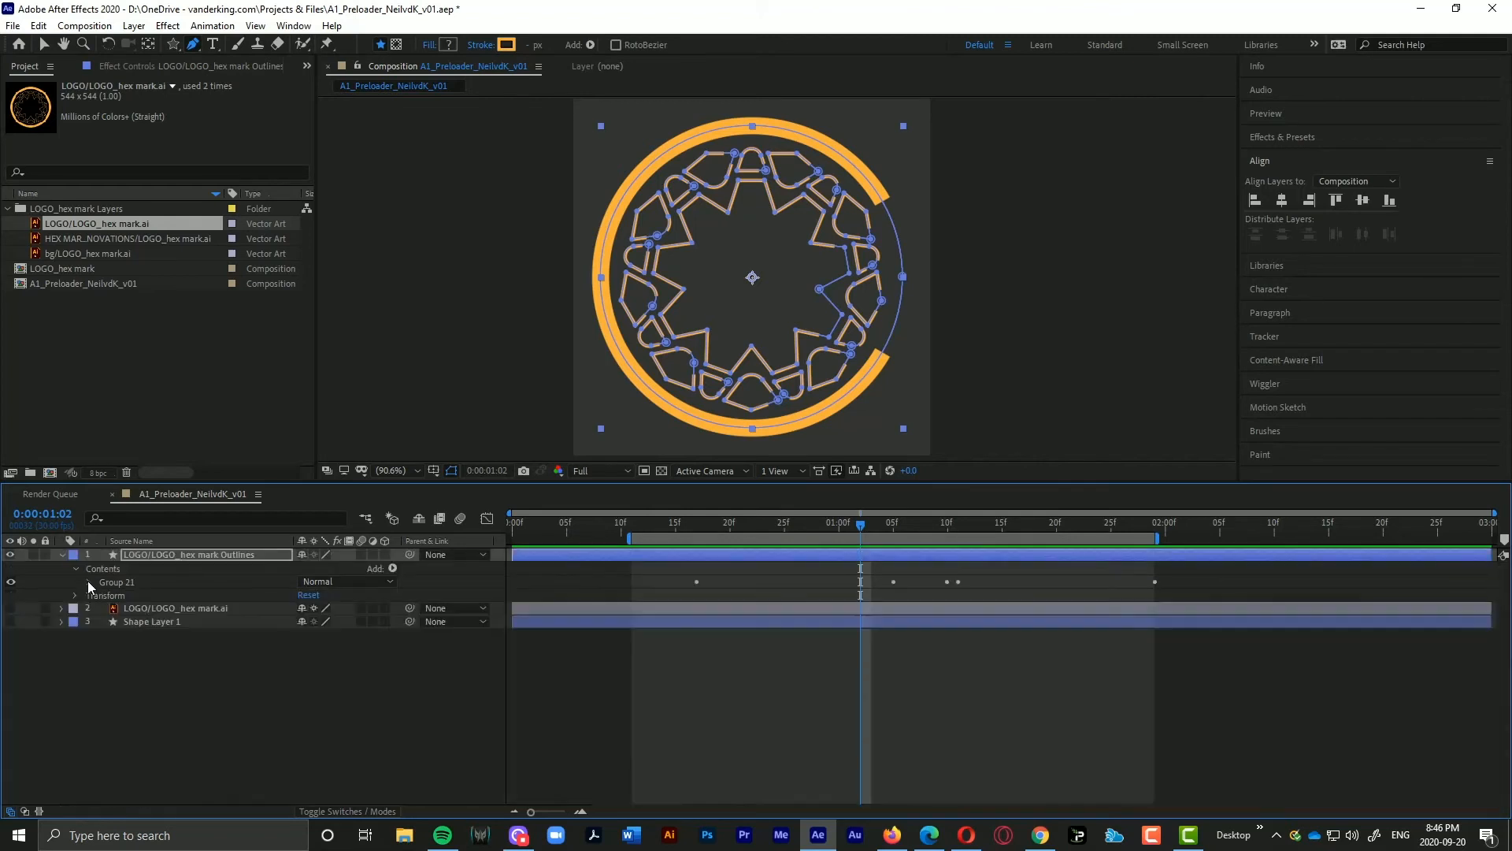
left_click(88, 581)
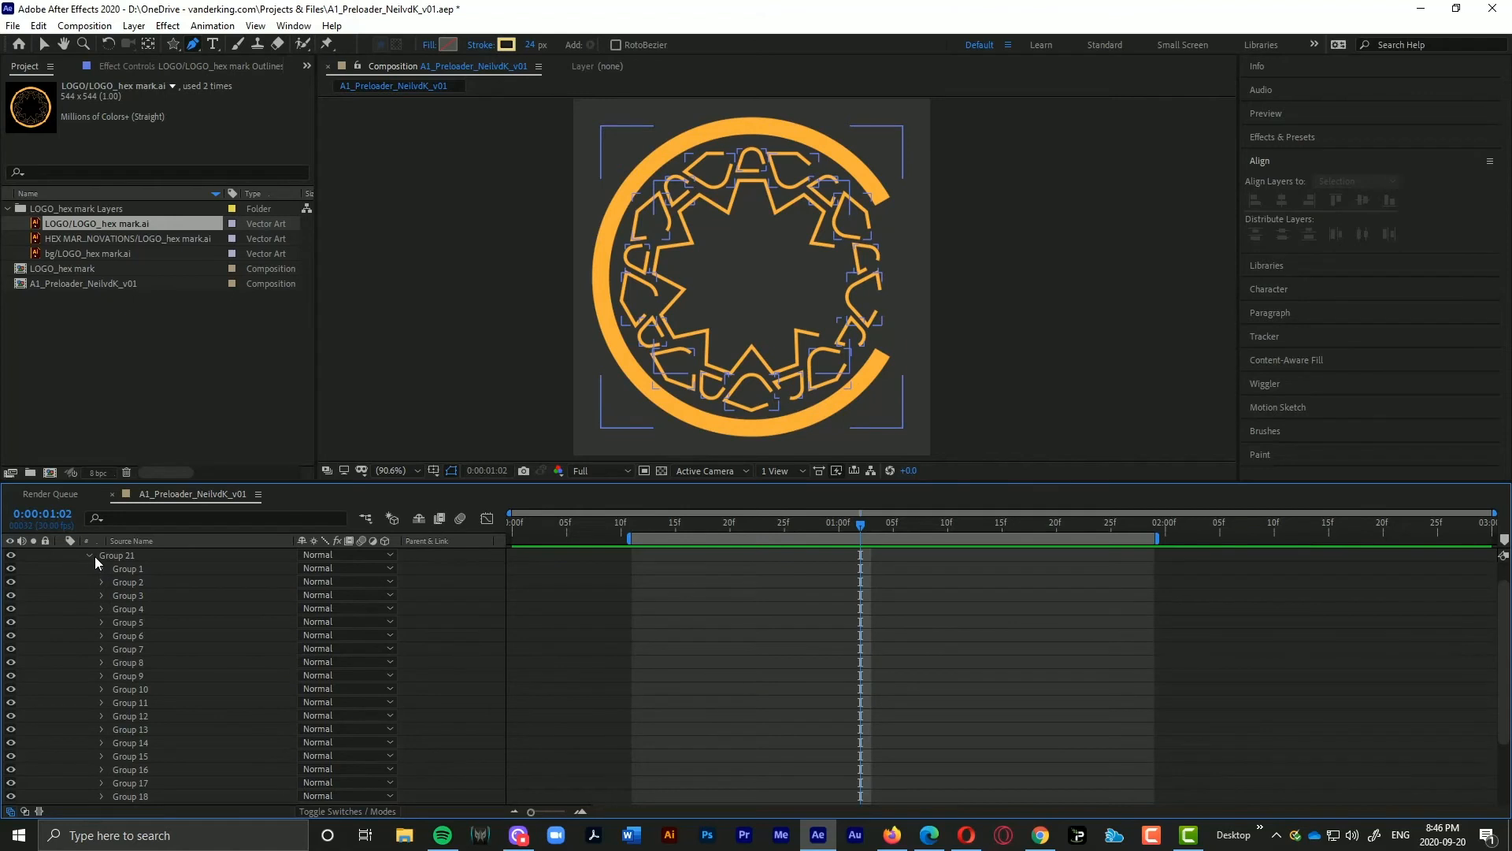
left_click(100, 568)
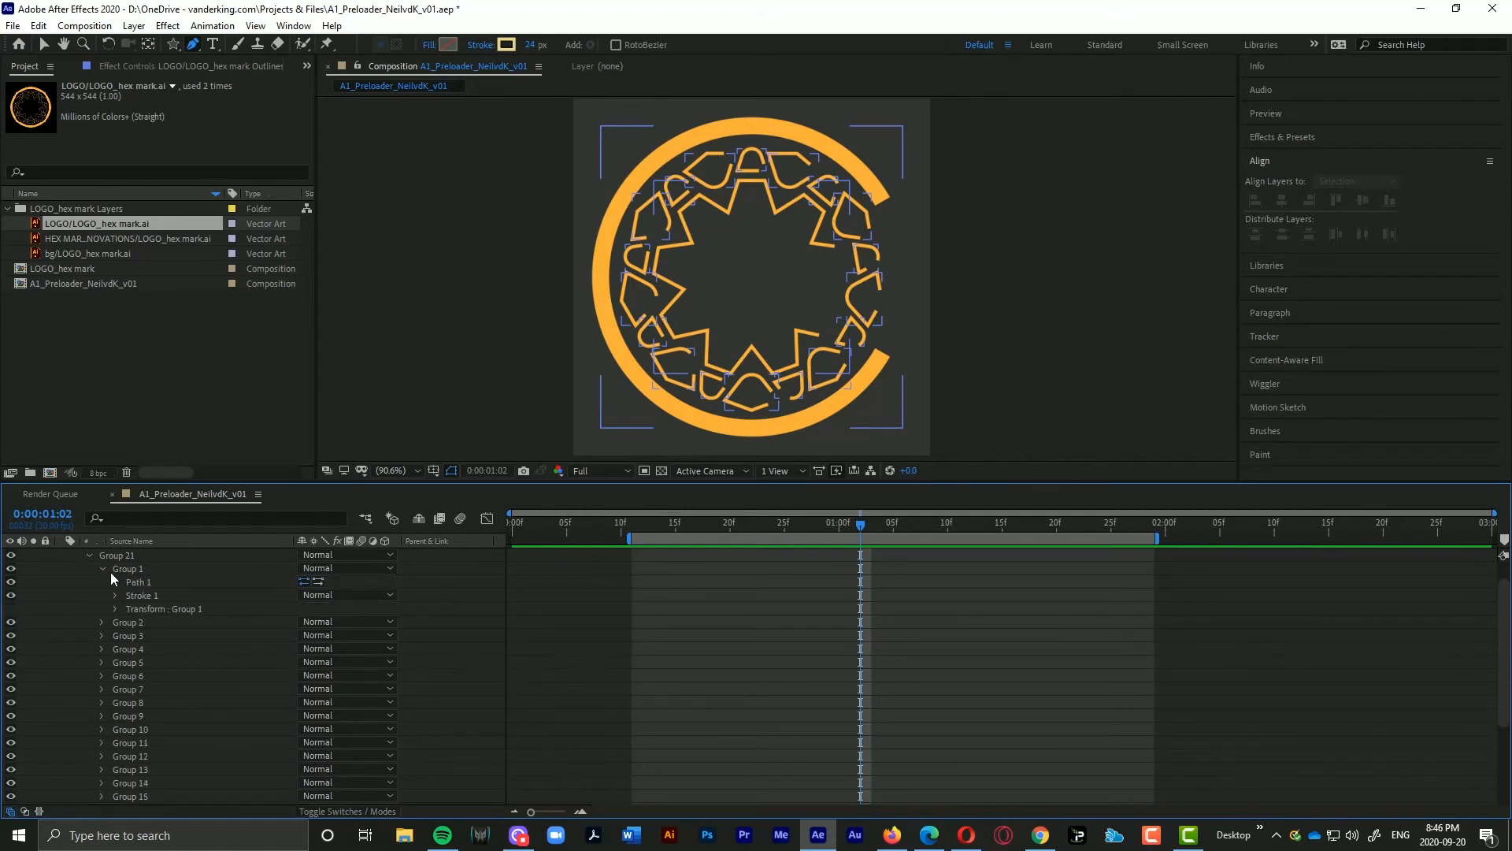
left_click(115, 596)
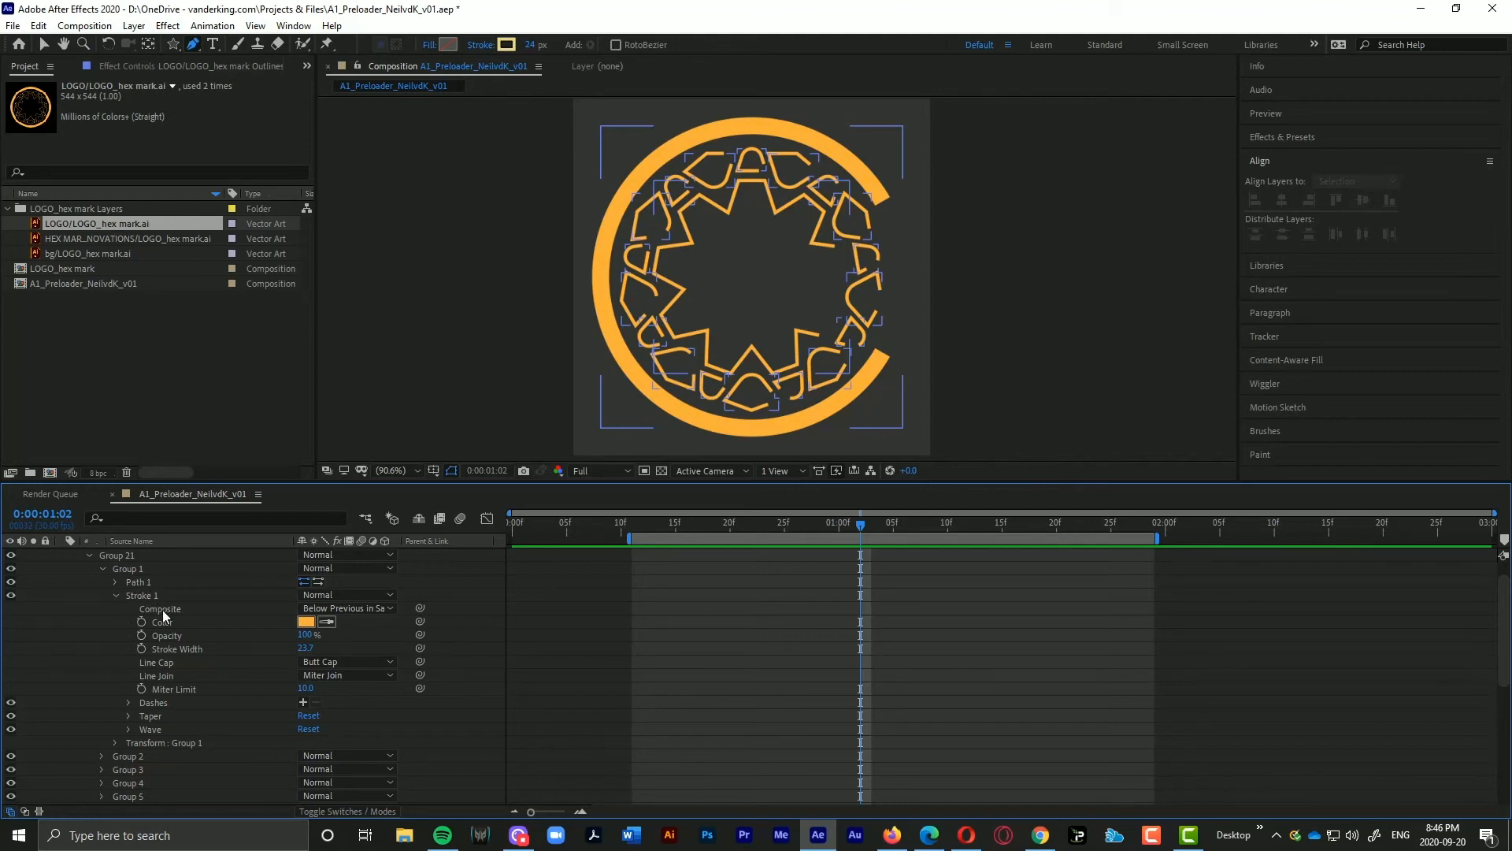
left_click(347, 661)
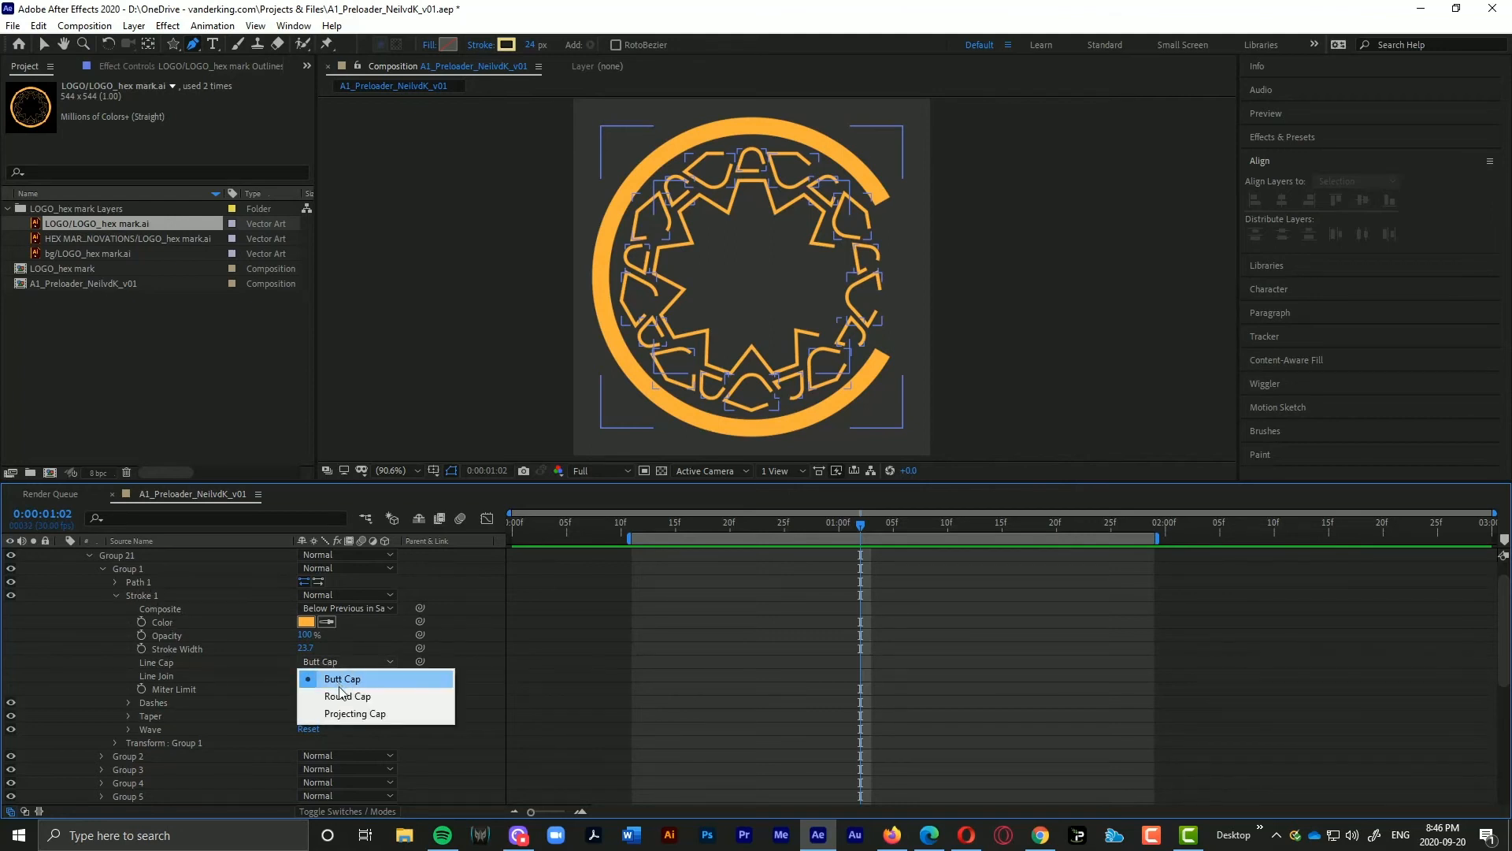
left_click(339, 697)
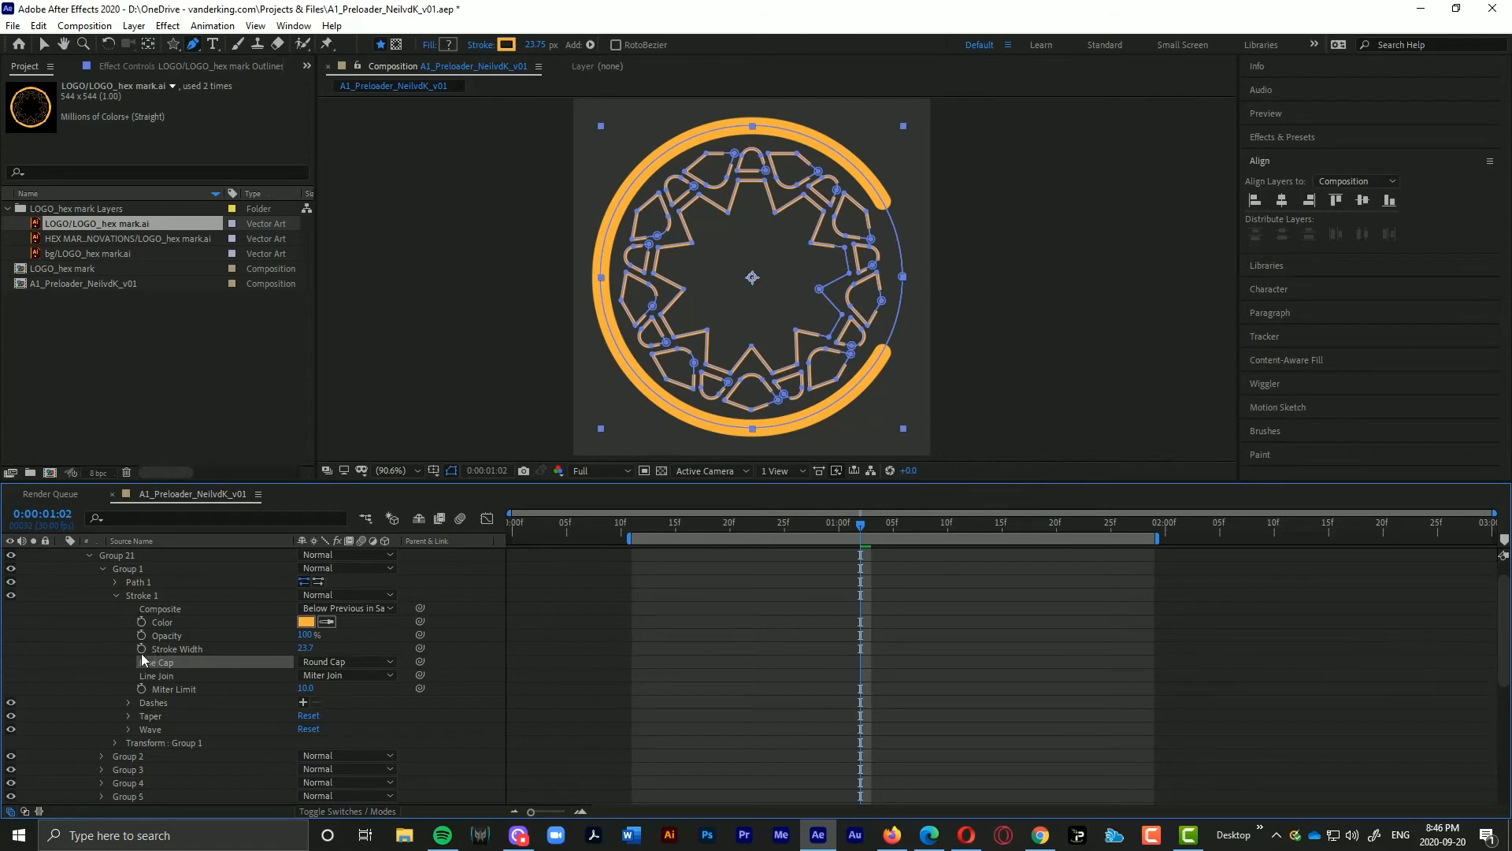
Step: Try selecting the remaining shape groups inside Group 21 down through Group 20
scroll(139, 653, "down", 2)
left_click(125, 673)
scroll(125, 673, "down", 5)
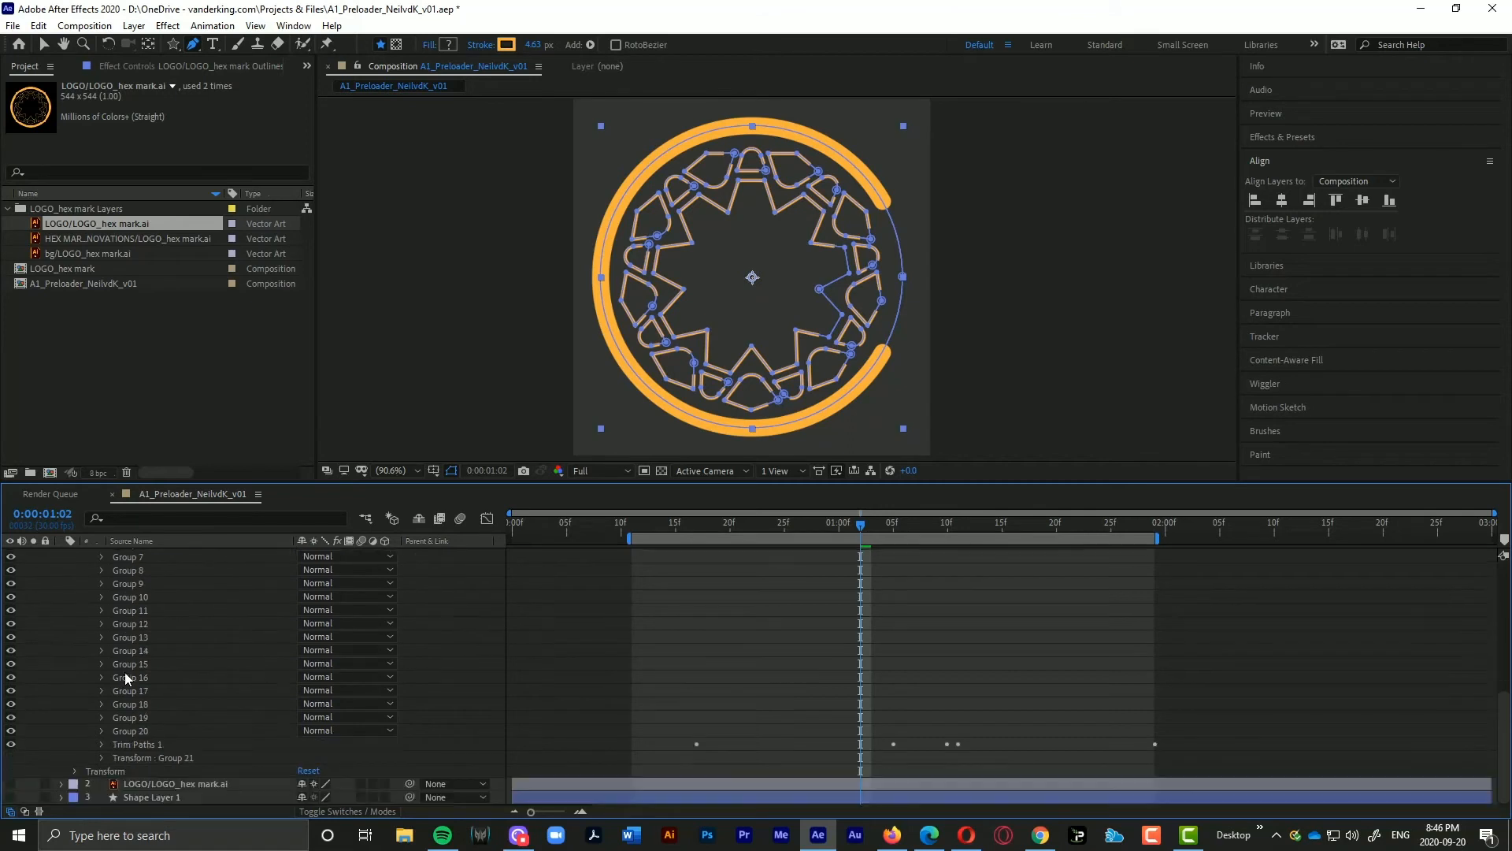
left_click(134, 731, "shift")
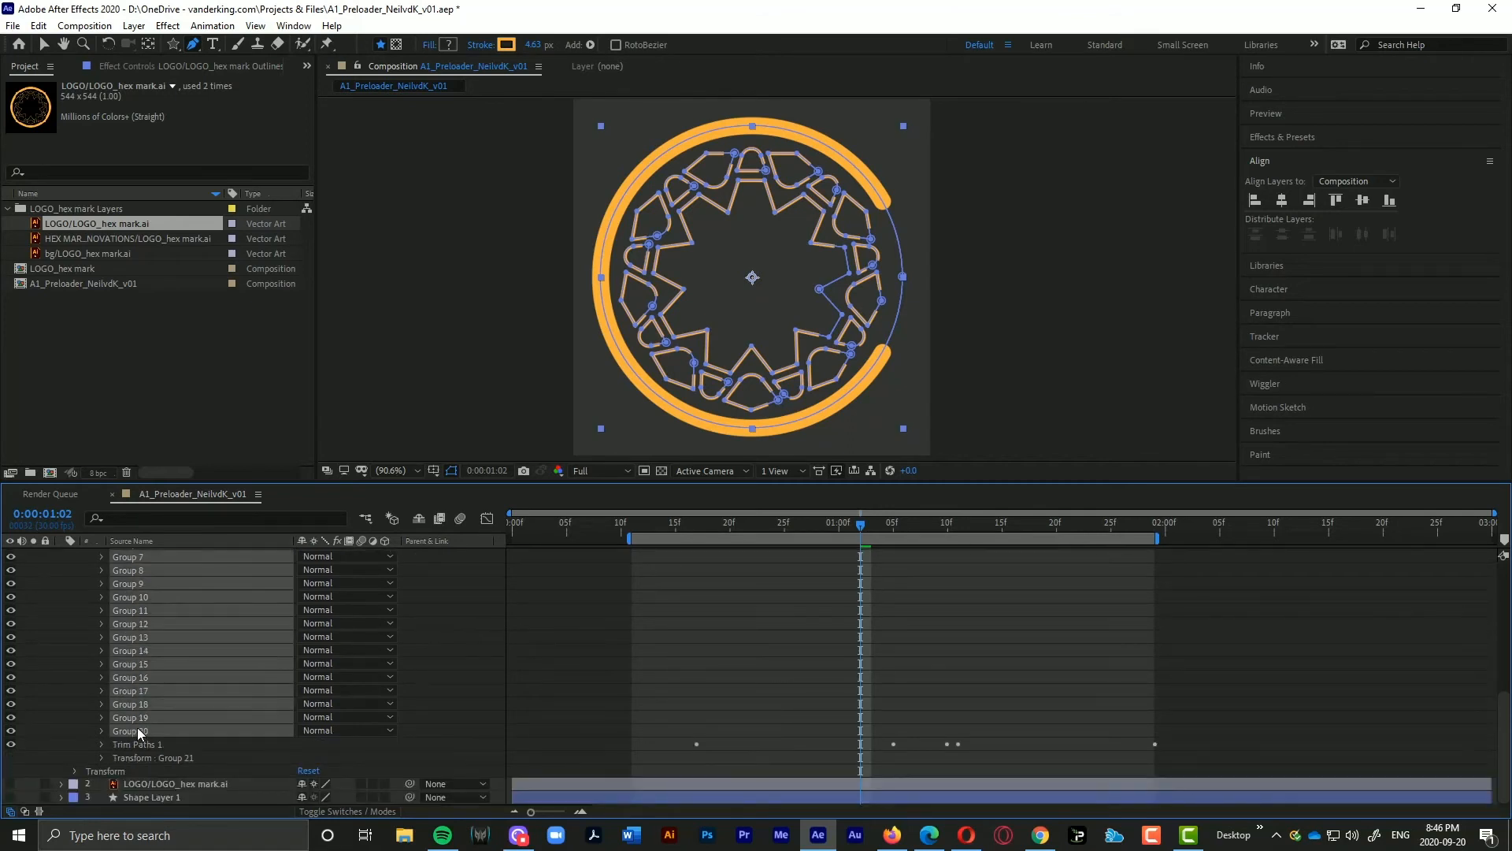
key("ctrl+g")
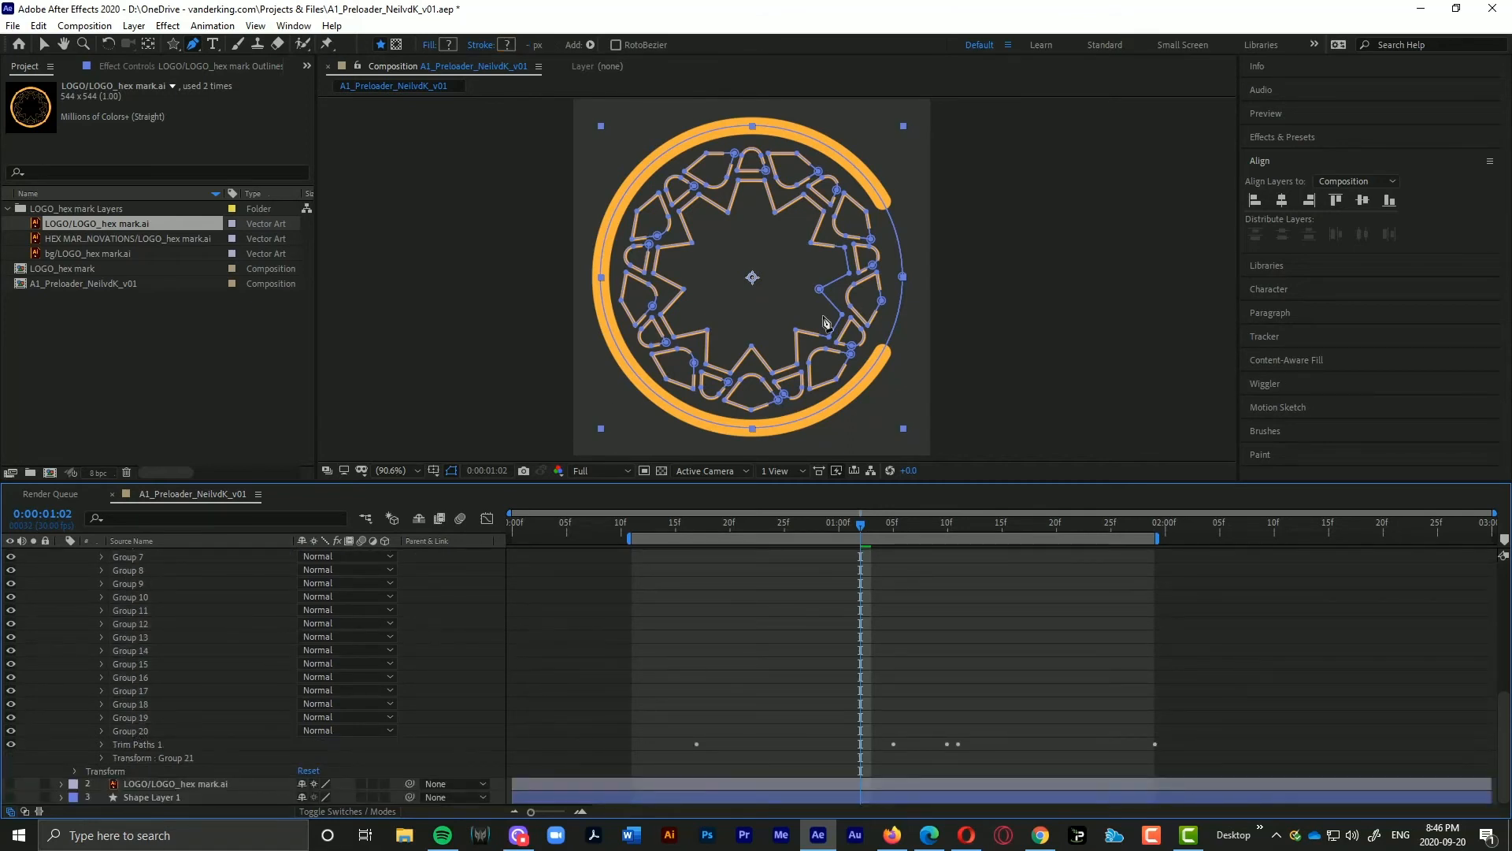
Step: Examine the logo's stroke ends at 200% zoom and preview the animation with the view set to Fit up to 100%
key("z")
left_click(872, 313)
left_click(764, 288)
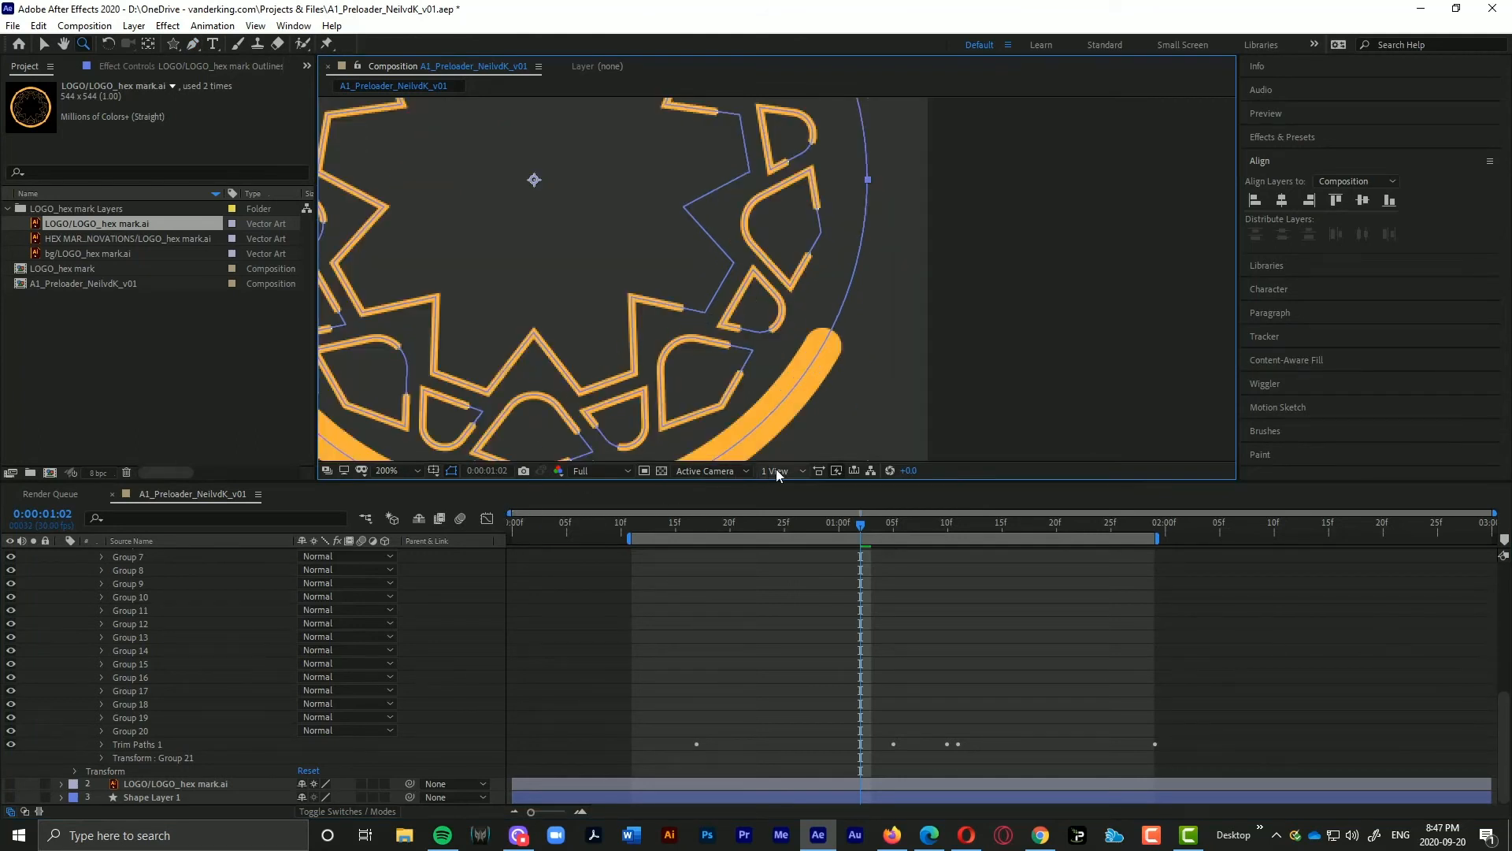
mouse_move(843, 521)
left_mouse_down()
mouse_move(693, 538)
mouse_move(829, 537)
left_mouse_up()
left_click(413, 471)
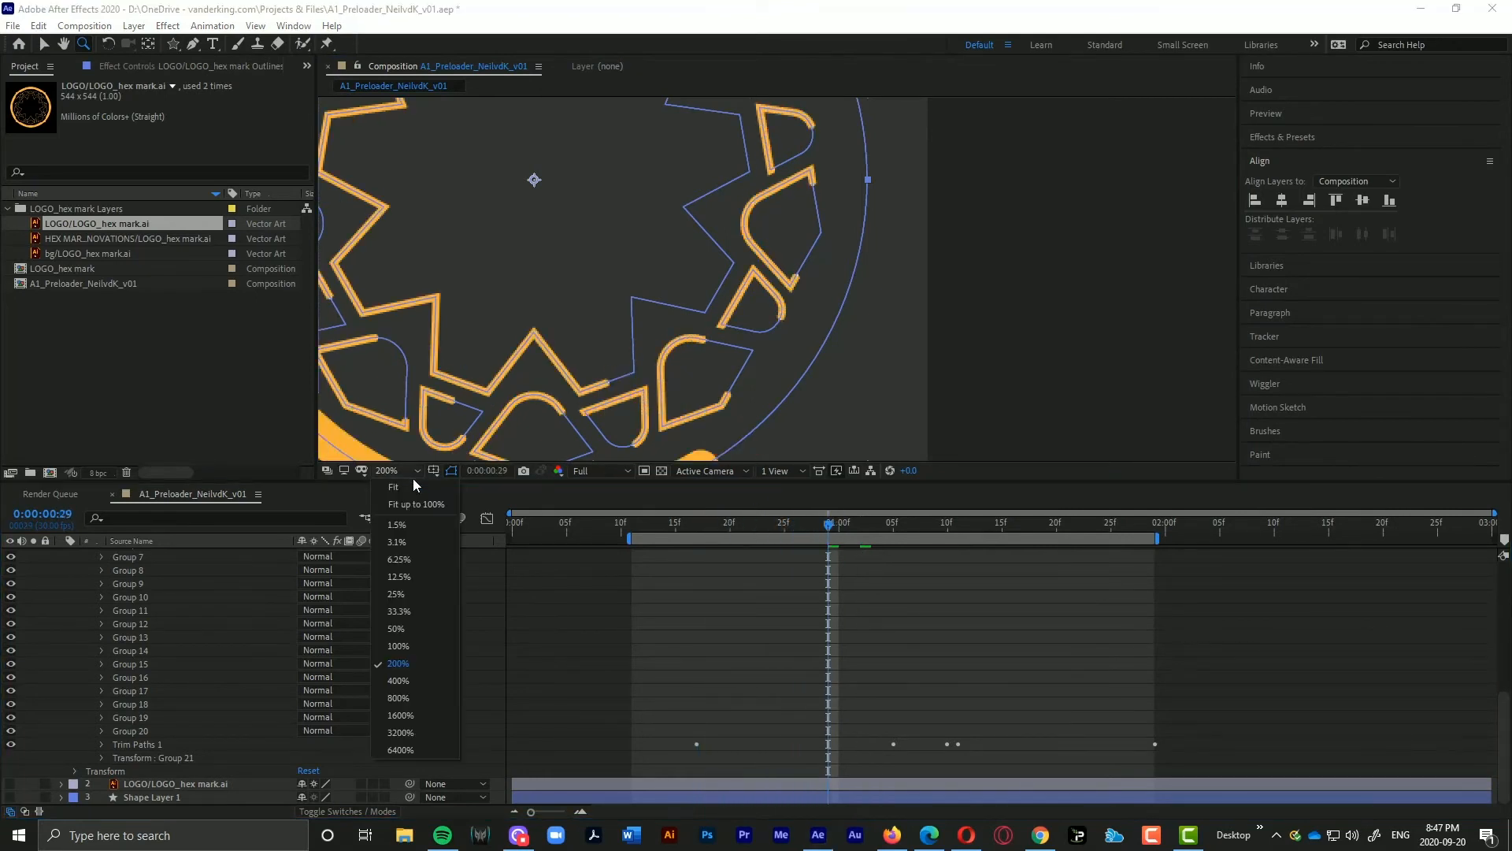
left_click(424, 506)
key("space")
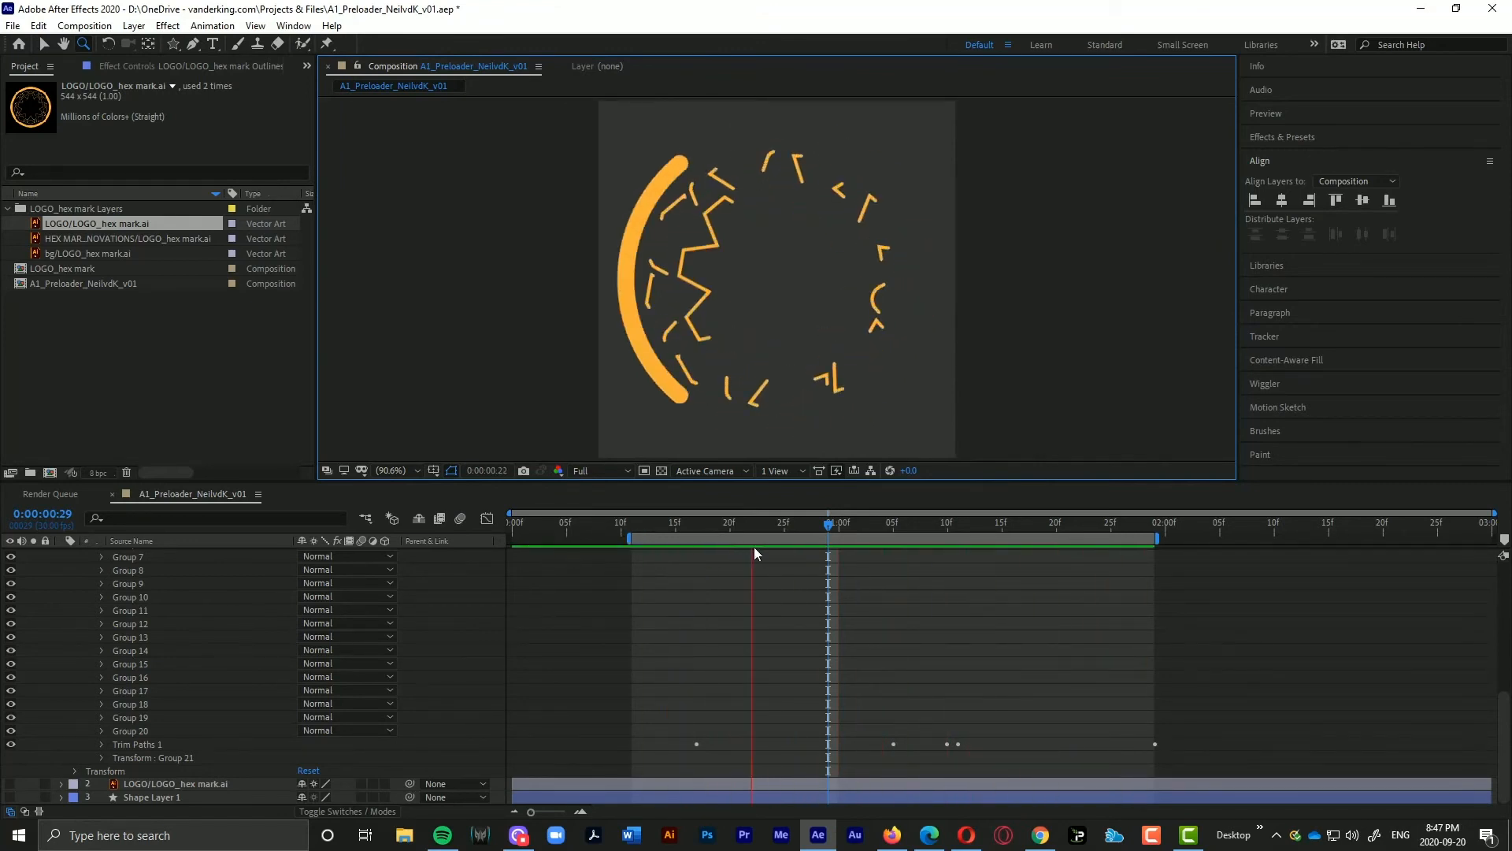
Step: Stop the preview and collapse the expanded shape groups of the LOGO/LOGO_hex mark Outlines layer
key("space")
scroll(712, 599, "up", 8)
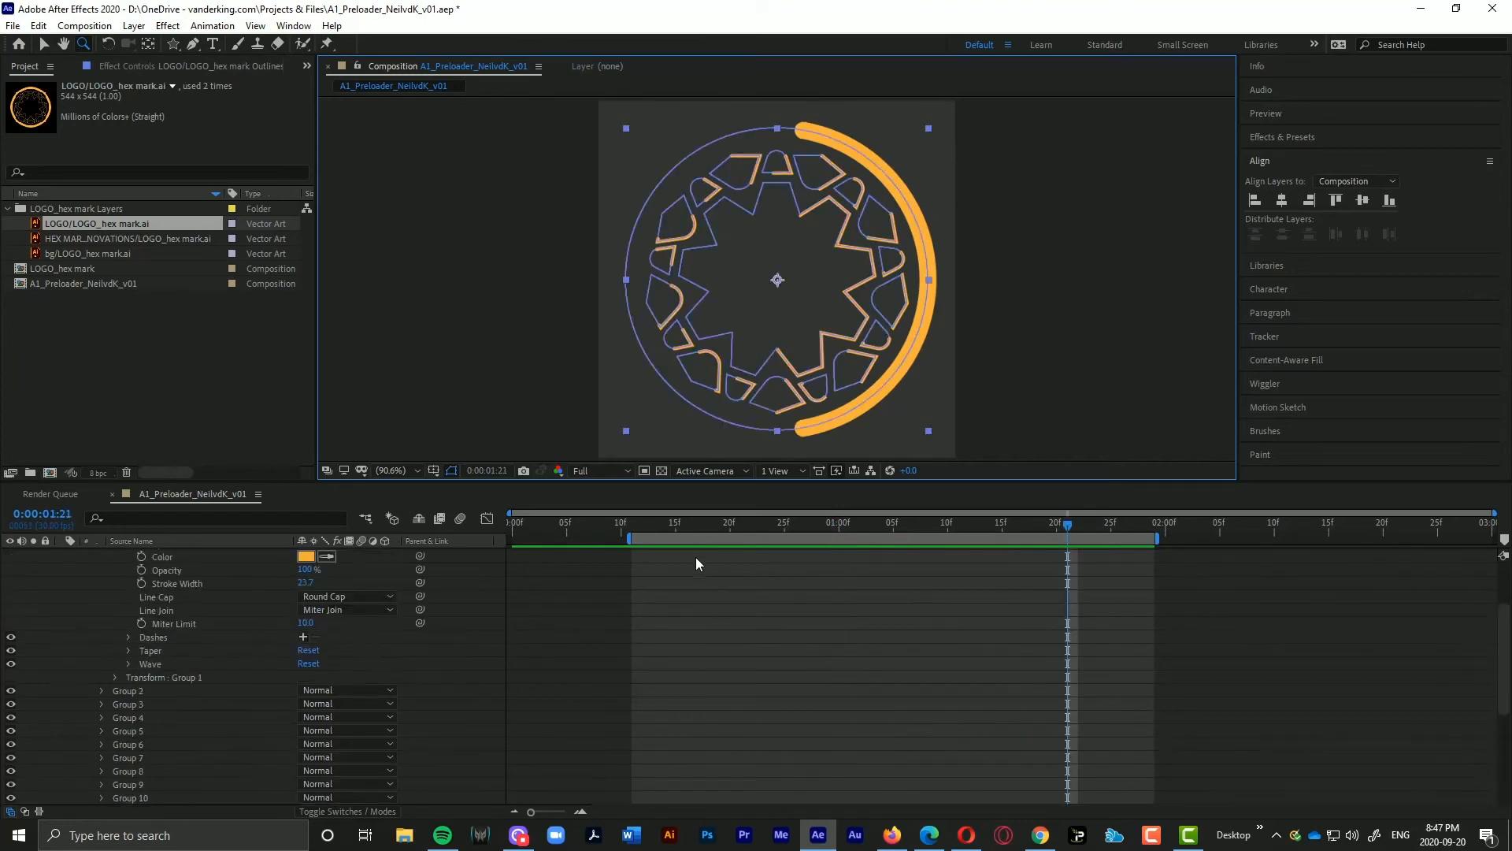
left_click(77, 567)
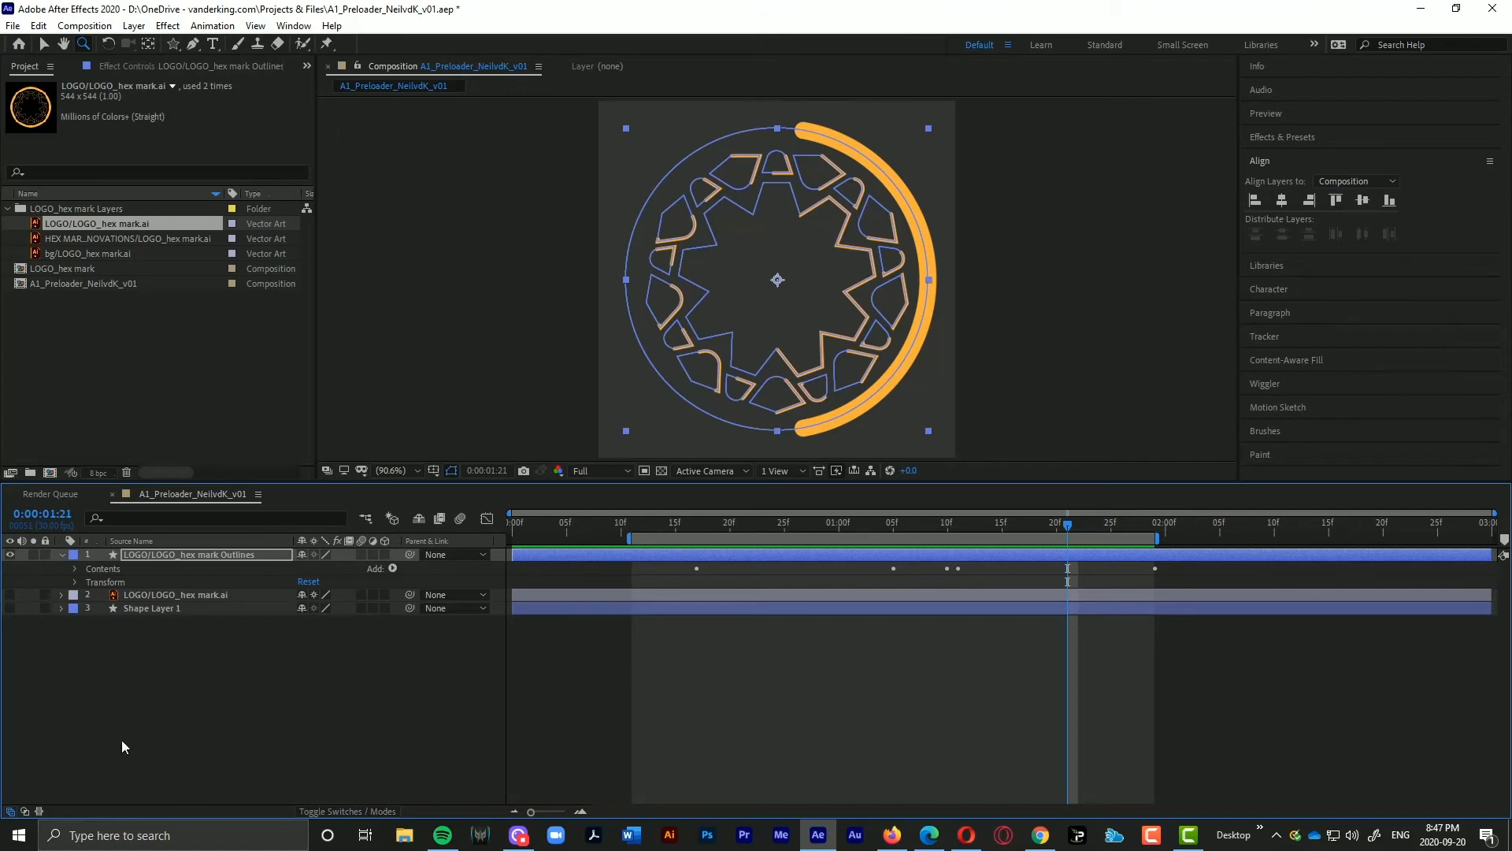
Step: Scrub through the logo animation between about 0:00:00:23 and 0:00:01:06 to examine how it draws on
mouse_move(888, 523)
left_mouse_down()
mouse_move(719, 522)
mouse_move(905, 509)
left_mouse_up()
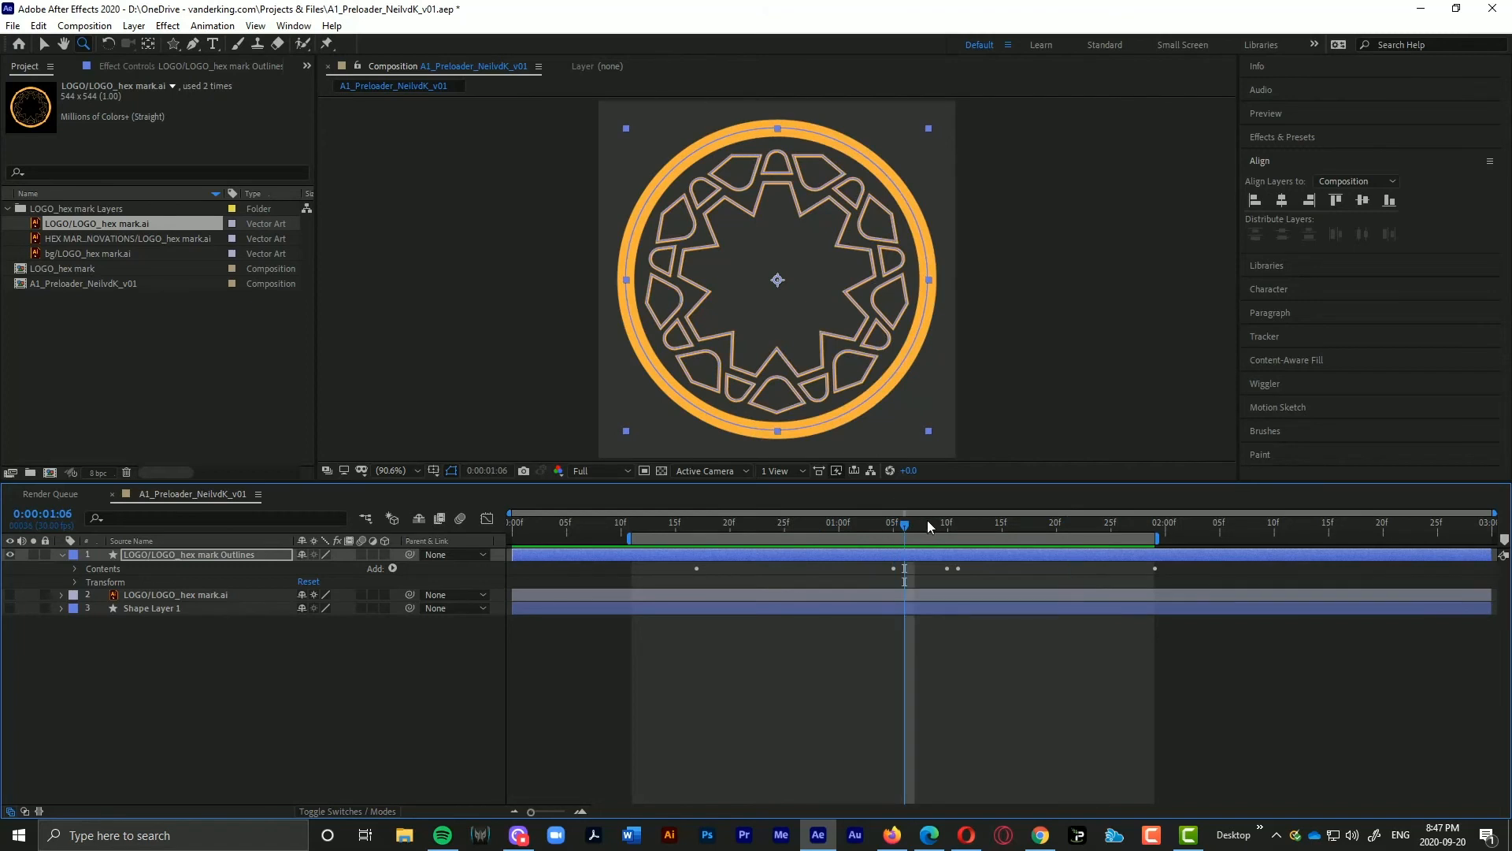
left_click(944, 621)
left_click(926, 555)
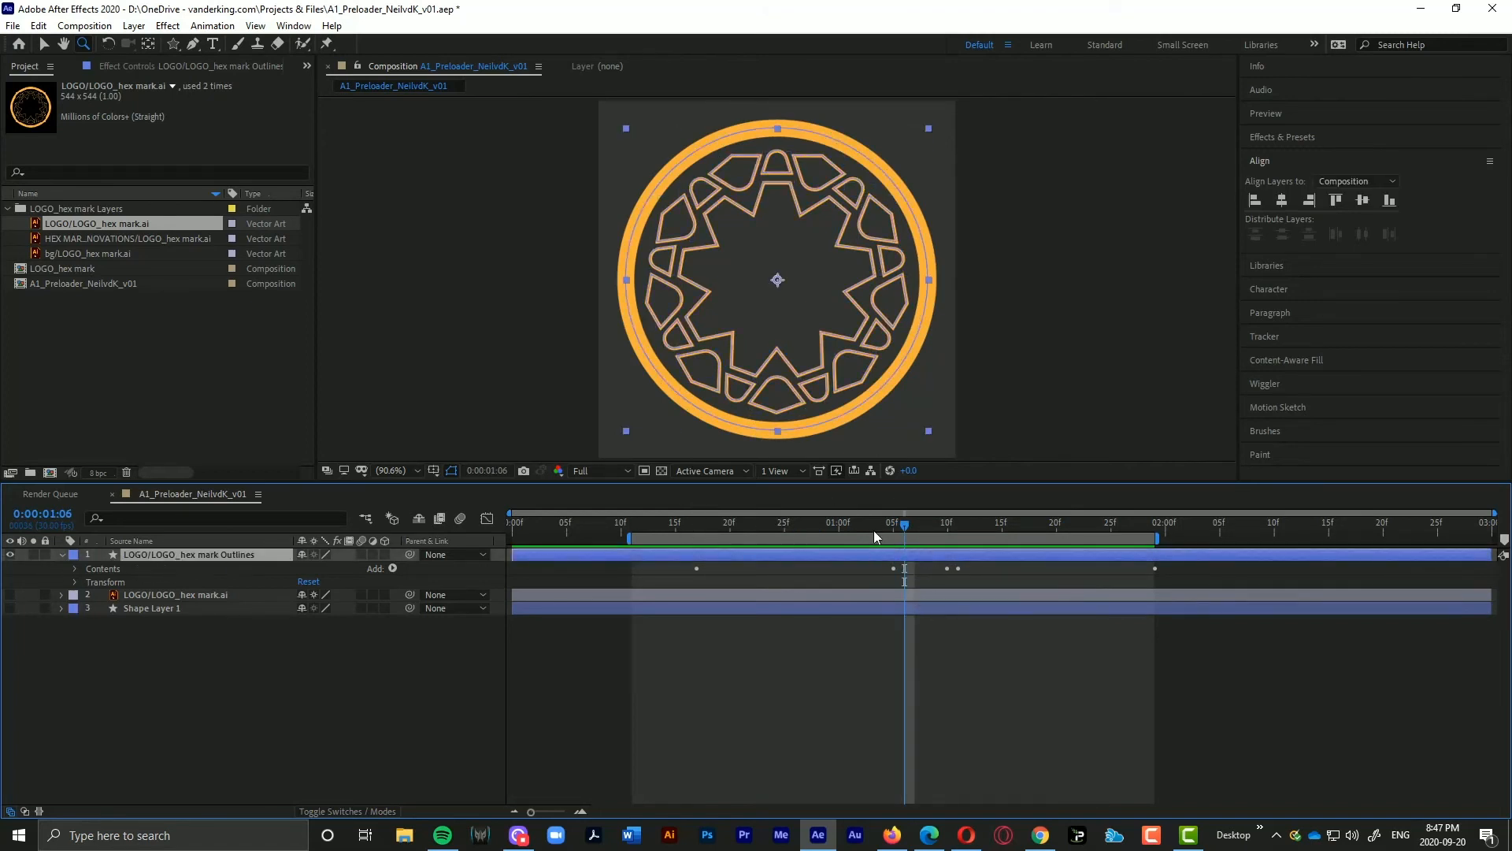
left_click_drag(873, 531, 774, 525)
left_click(797, 526)
left_click(733, 679)
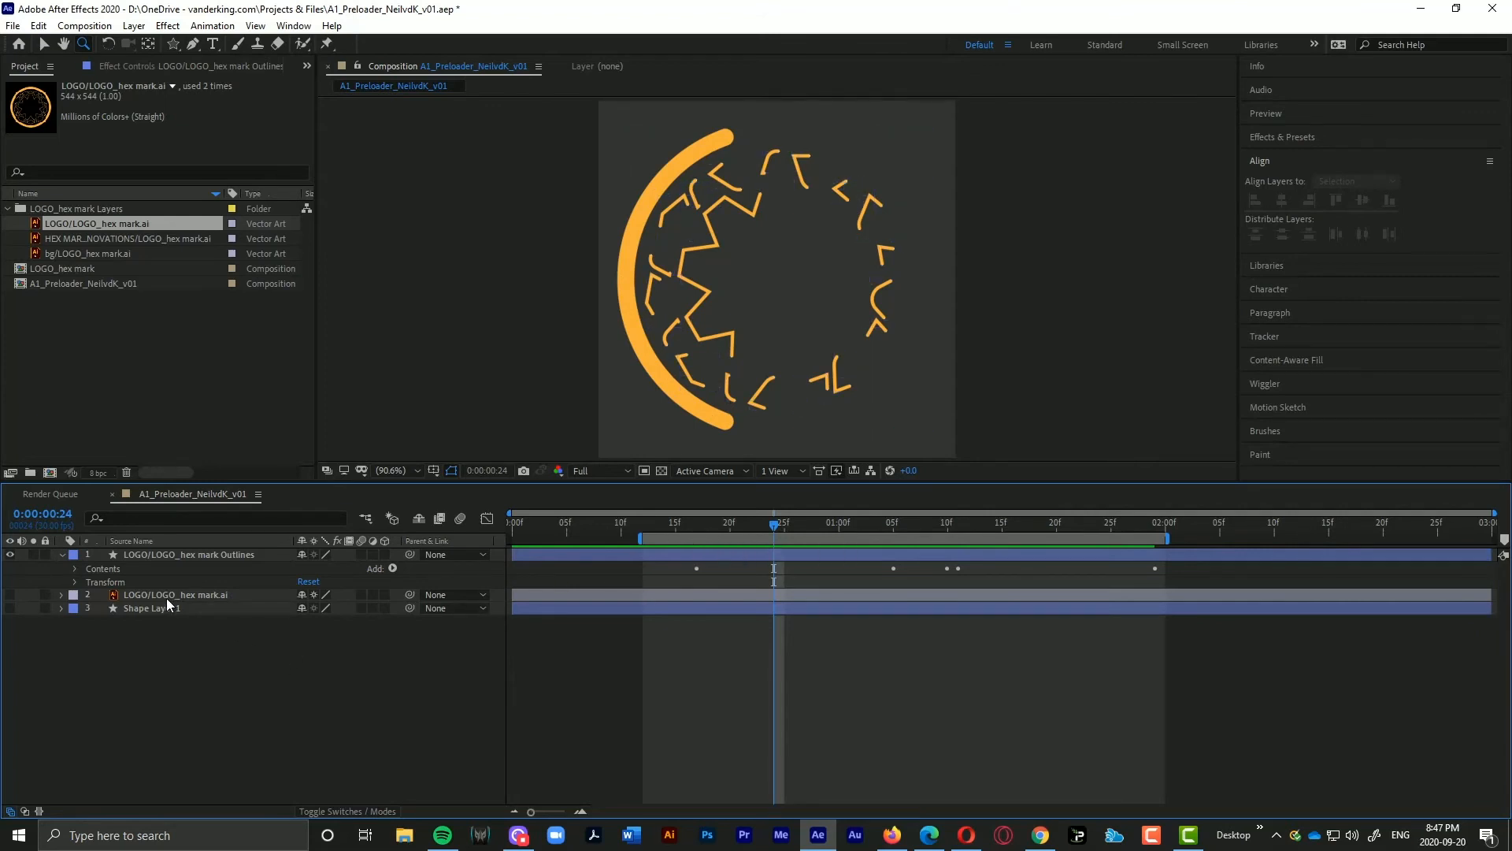
left_click_drag(633, 524, 762, 526)
Step: Reveal Position on the LOGO/LOGO_hex mark Outlines layer and set its first keyframe at 0:00:01:06 with 250, 250
left_click(226, 554)
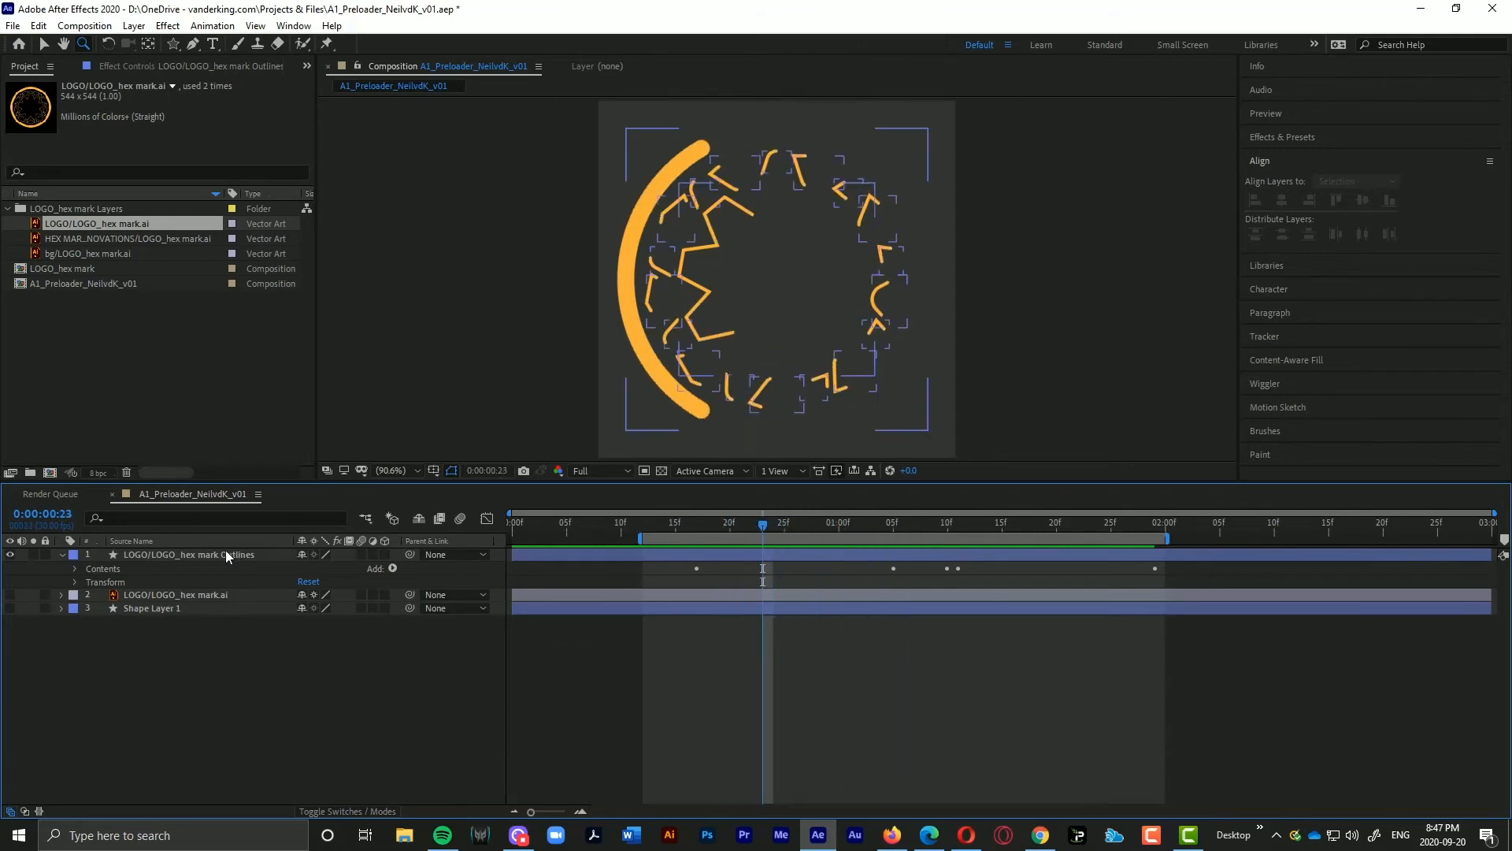
left_click(225, 553)
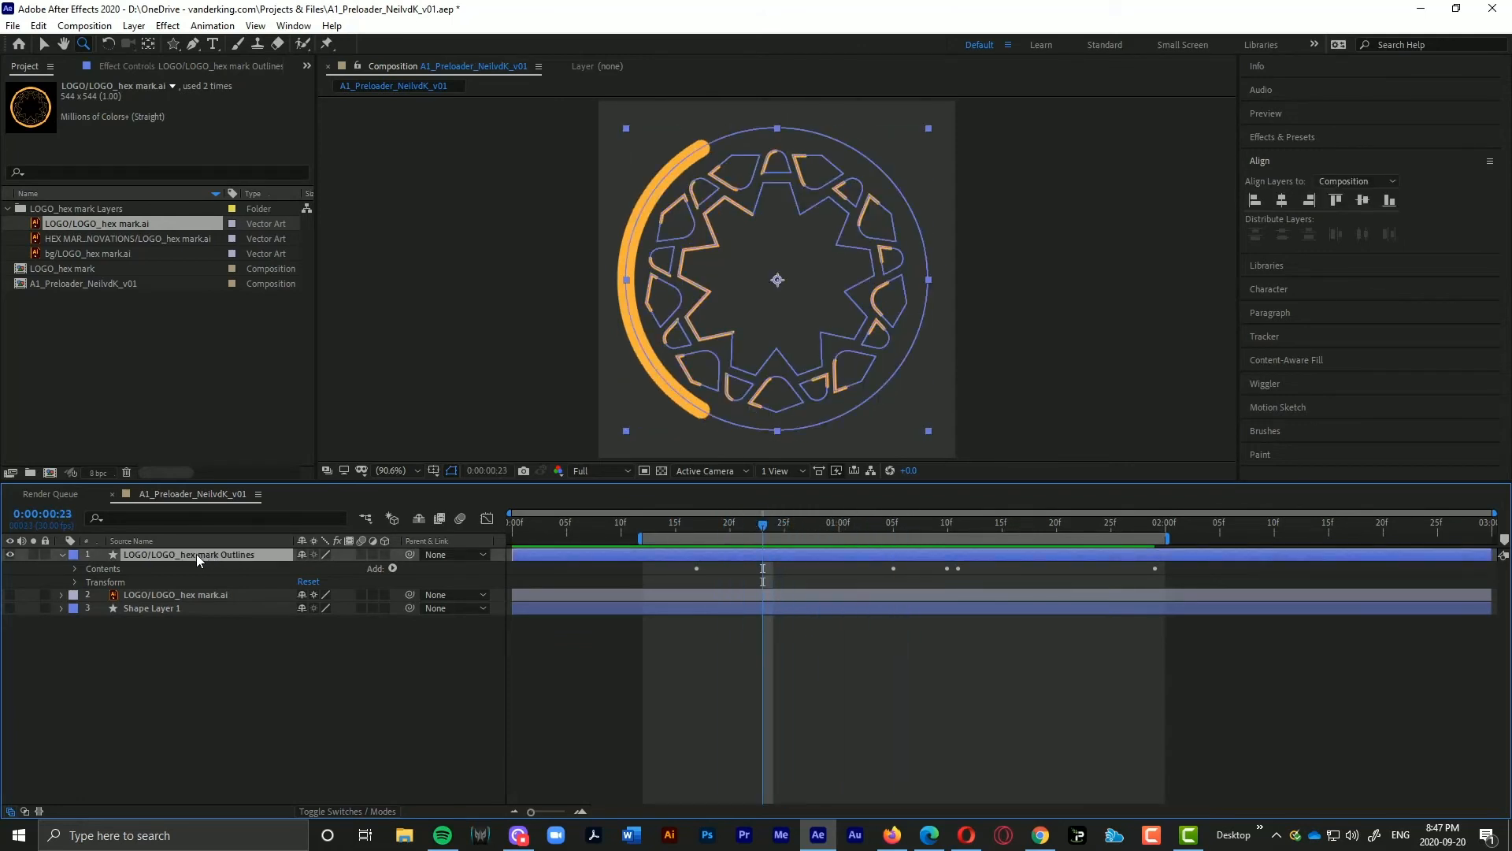
key("p")
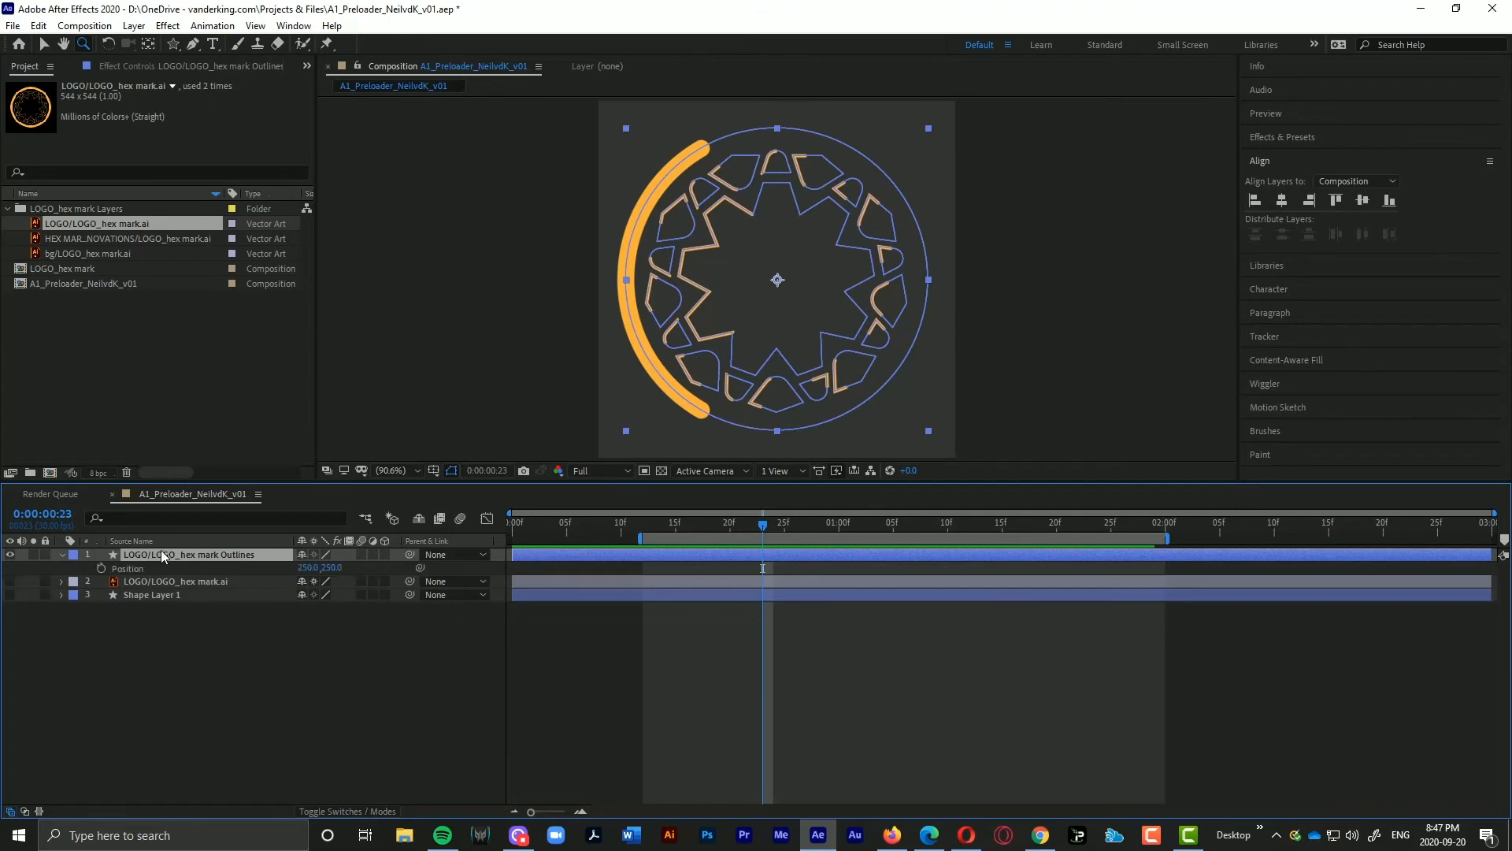
left_click(101, 568)
left_click_drag(739, 543, 909, 552)
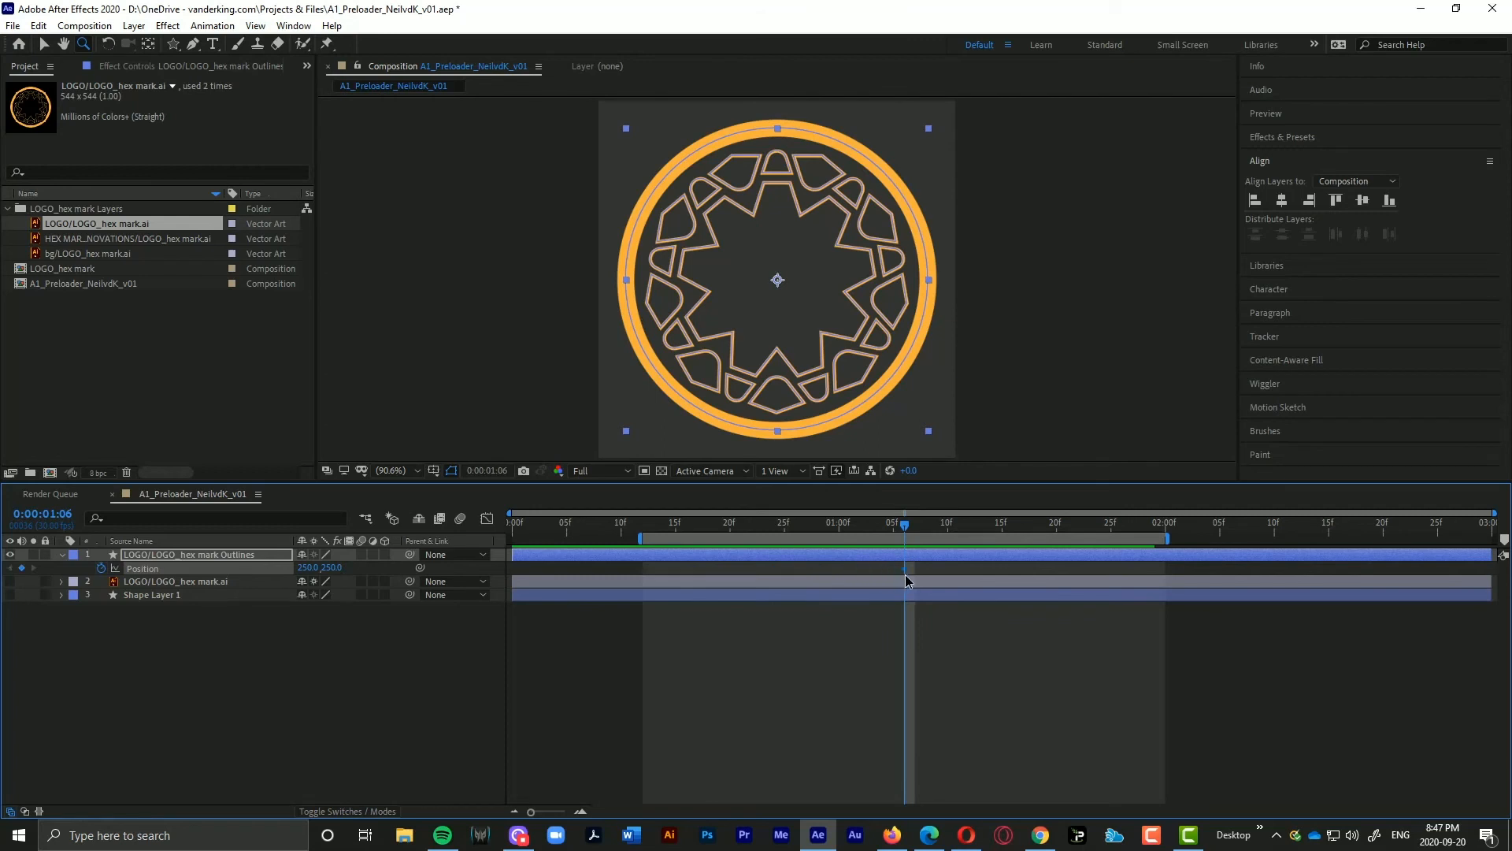
Step: Keyframe the logo outlines' Position at 215, 250 on 0:00:00:13 and at 279, 250 on 0:00:01:29
left_click_drag(887, 516, 653, 524)
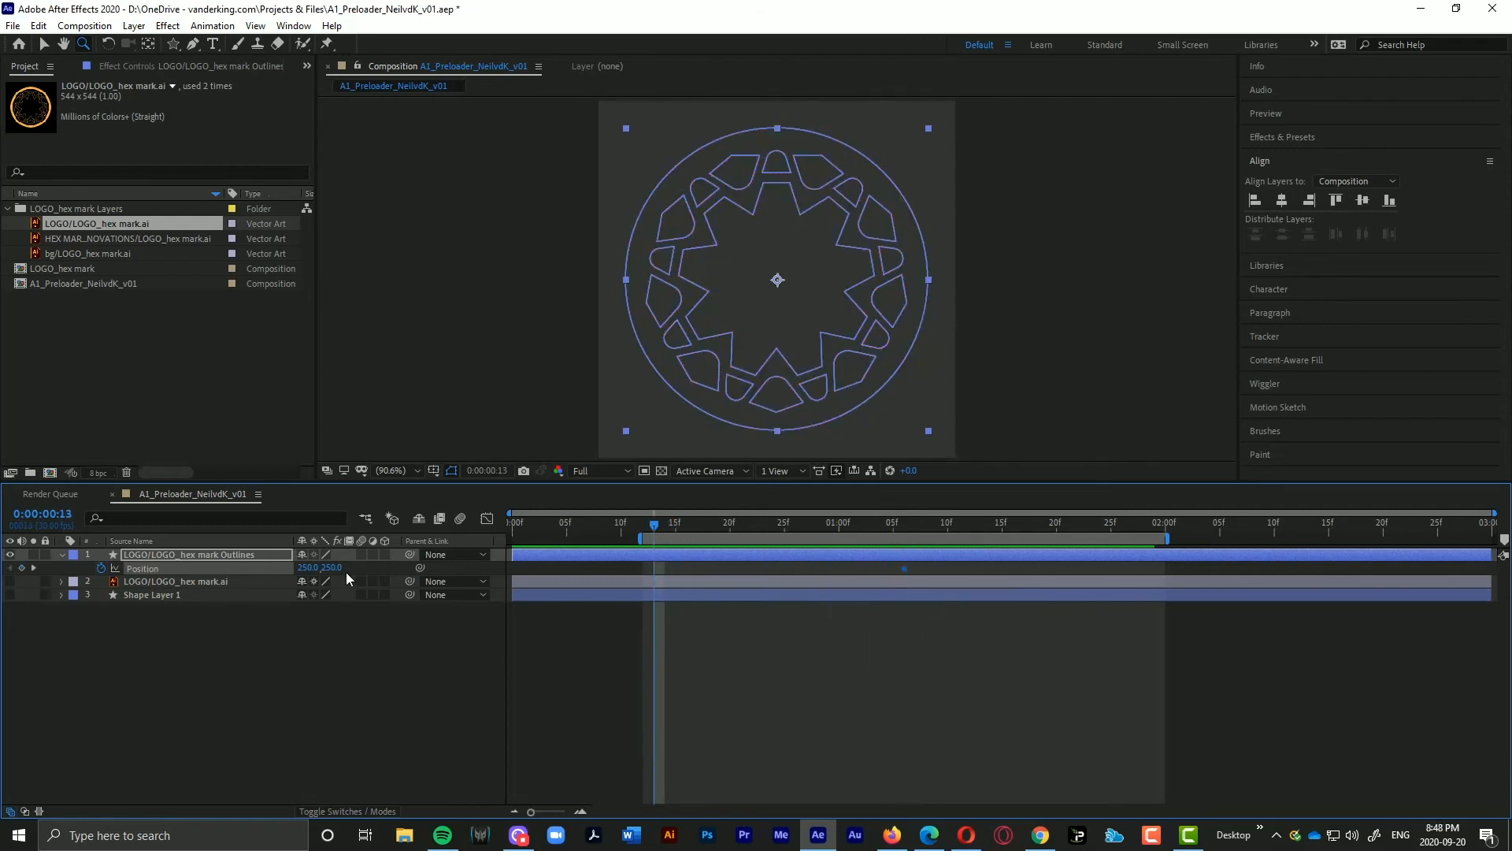
mouse_move(297, 567)
left_mouse_down()
mouse_move(244, 567)
mouse_move(270, 568)
left_mouse_up()
left_click_drag(664, 530, 1143, 525)
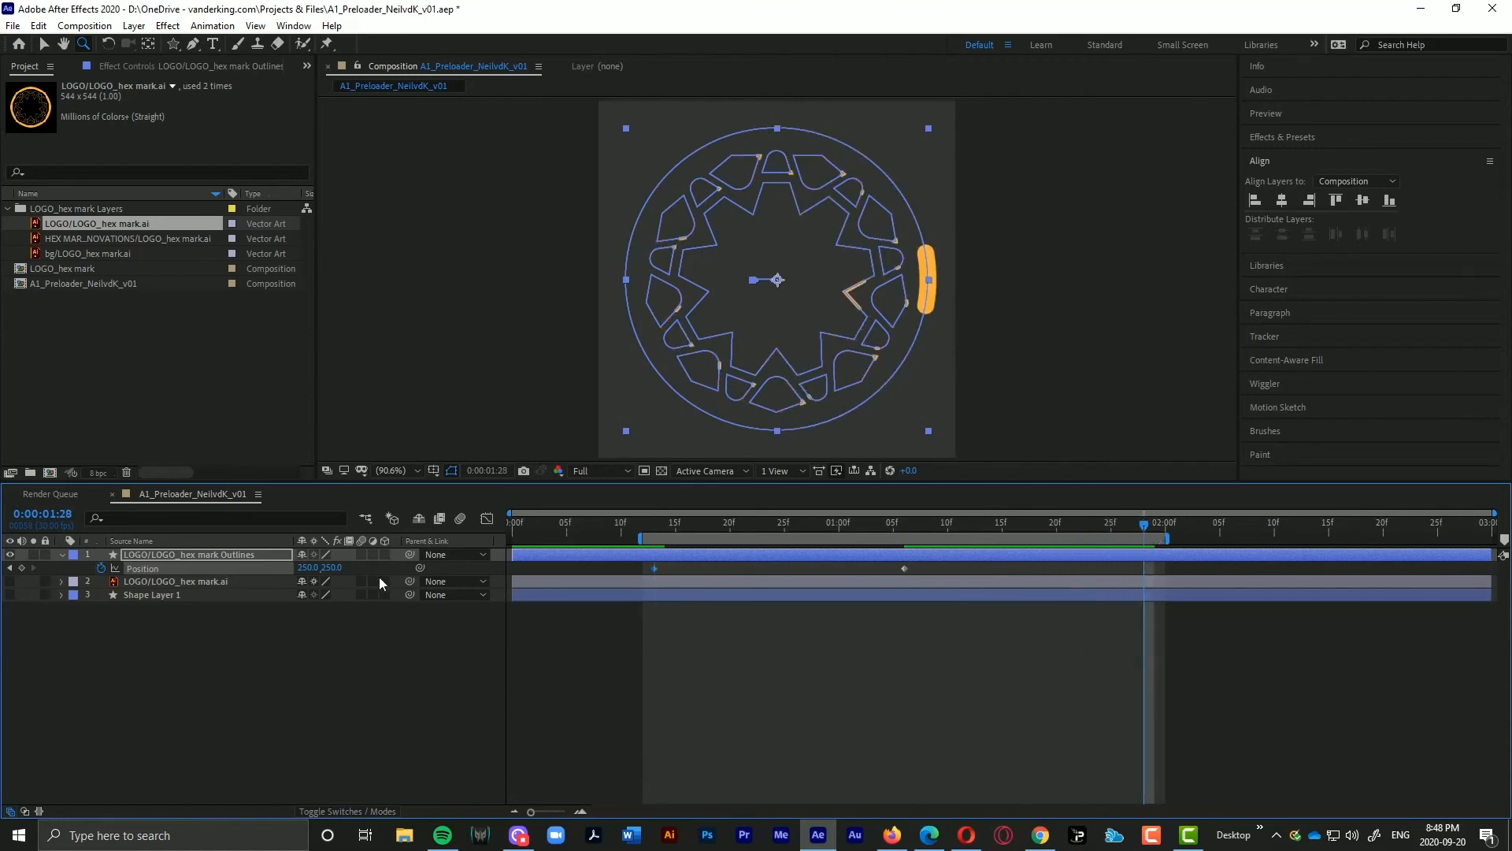
mouse_move(308, 568)
left_mouse_down()
mouse_move(352, 570)
mouse_move(332, 570)
left_mouse_up()
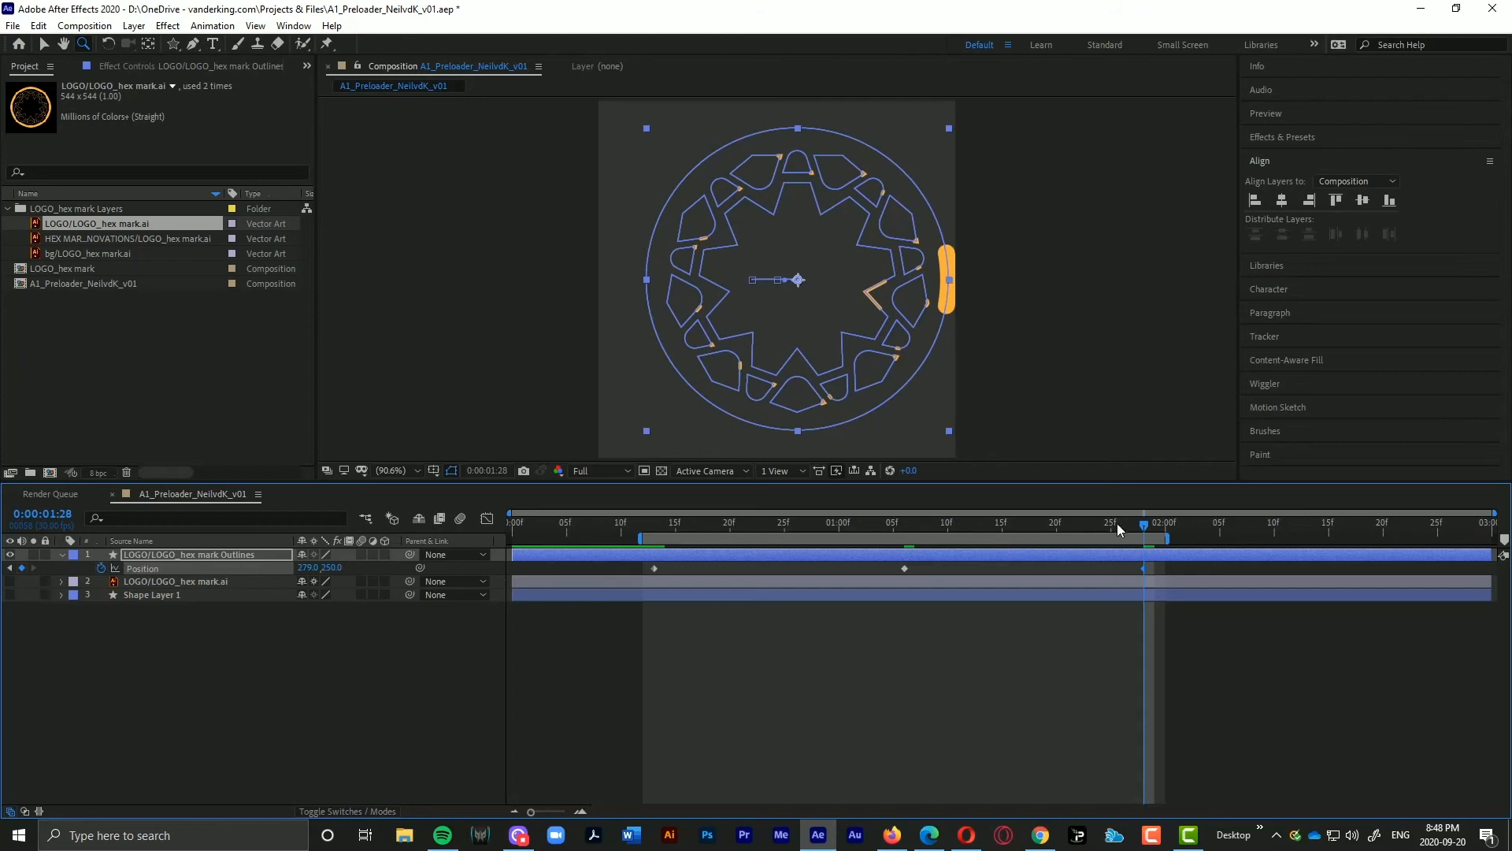
left_click_drag(1131, 523, 1156, 535)
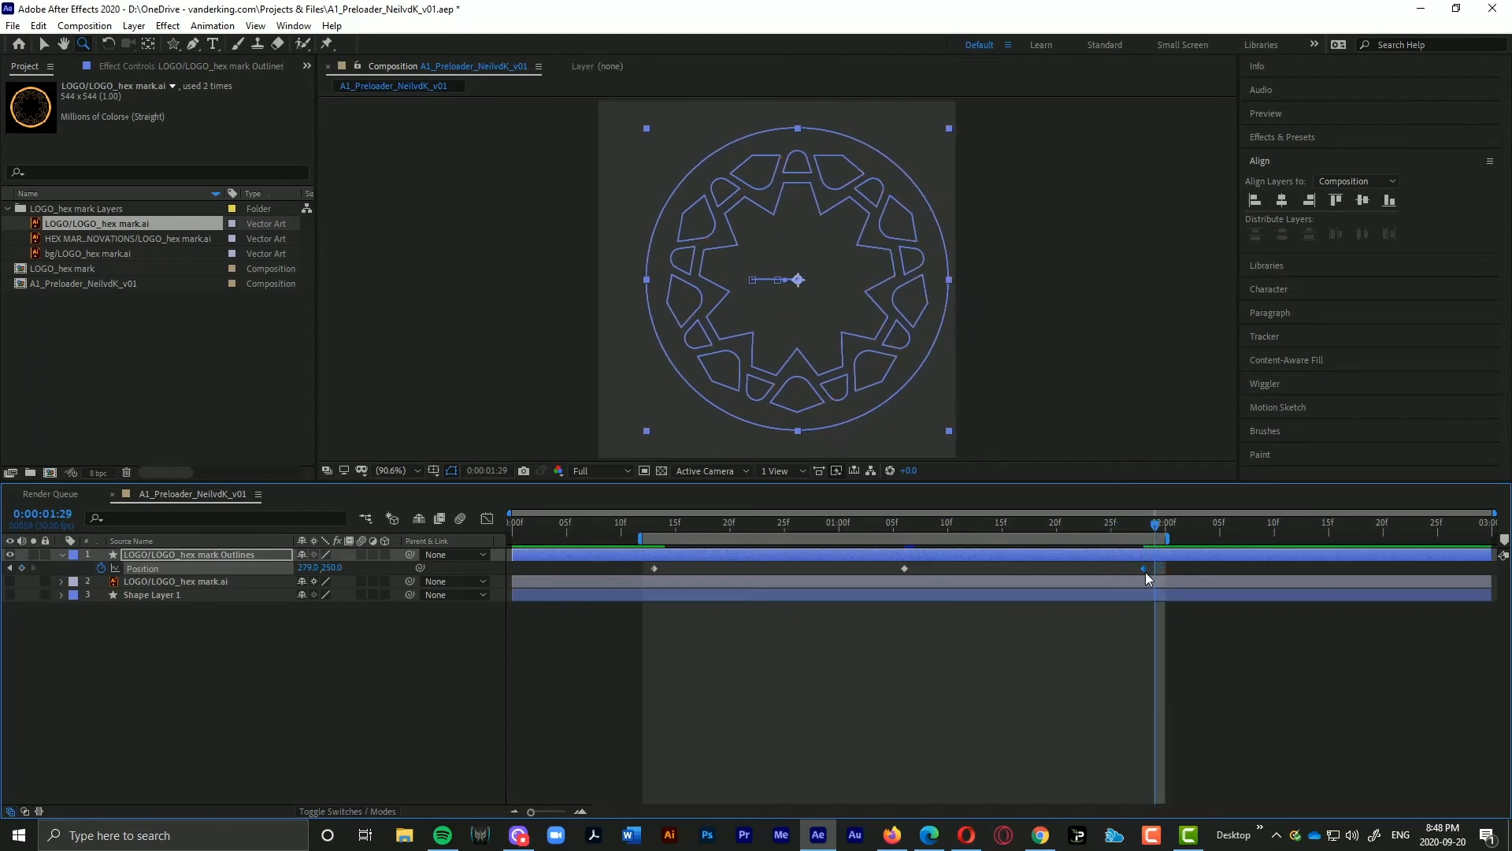
Step: Apply Easy Ease to the logo outlines' three Position keyframes, previewing the sideways movement before and after
key("space")
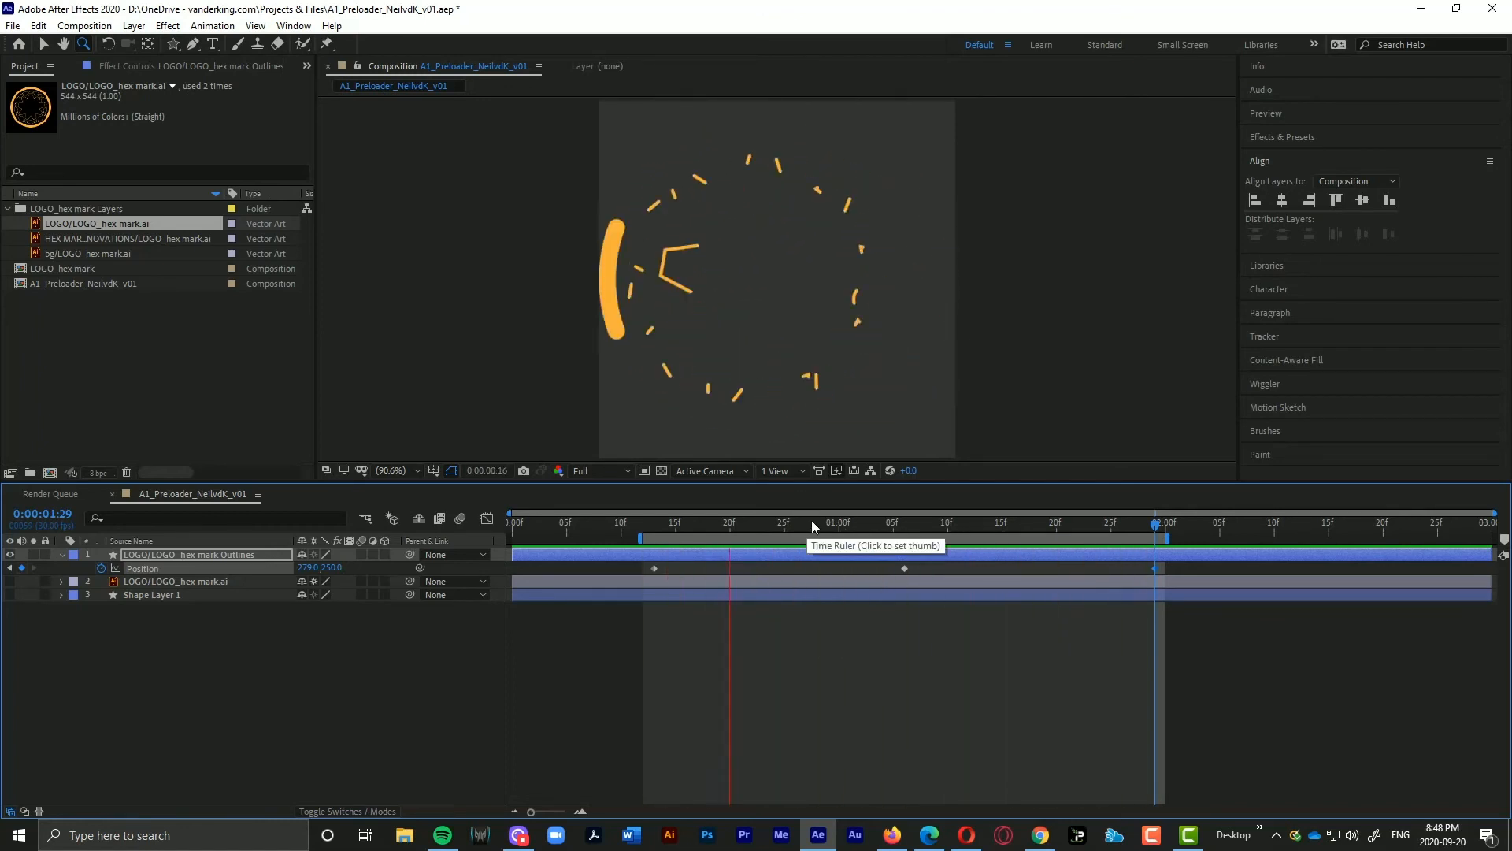
key("space")
left_click(665, 528)
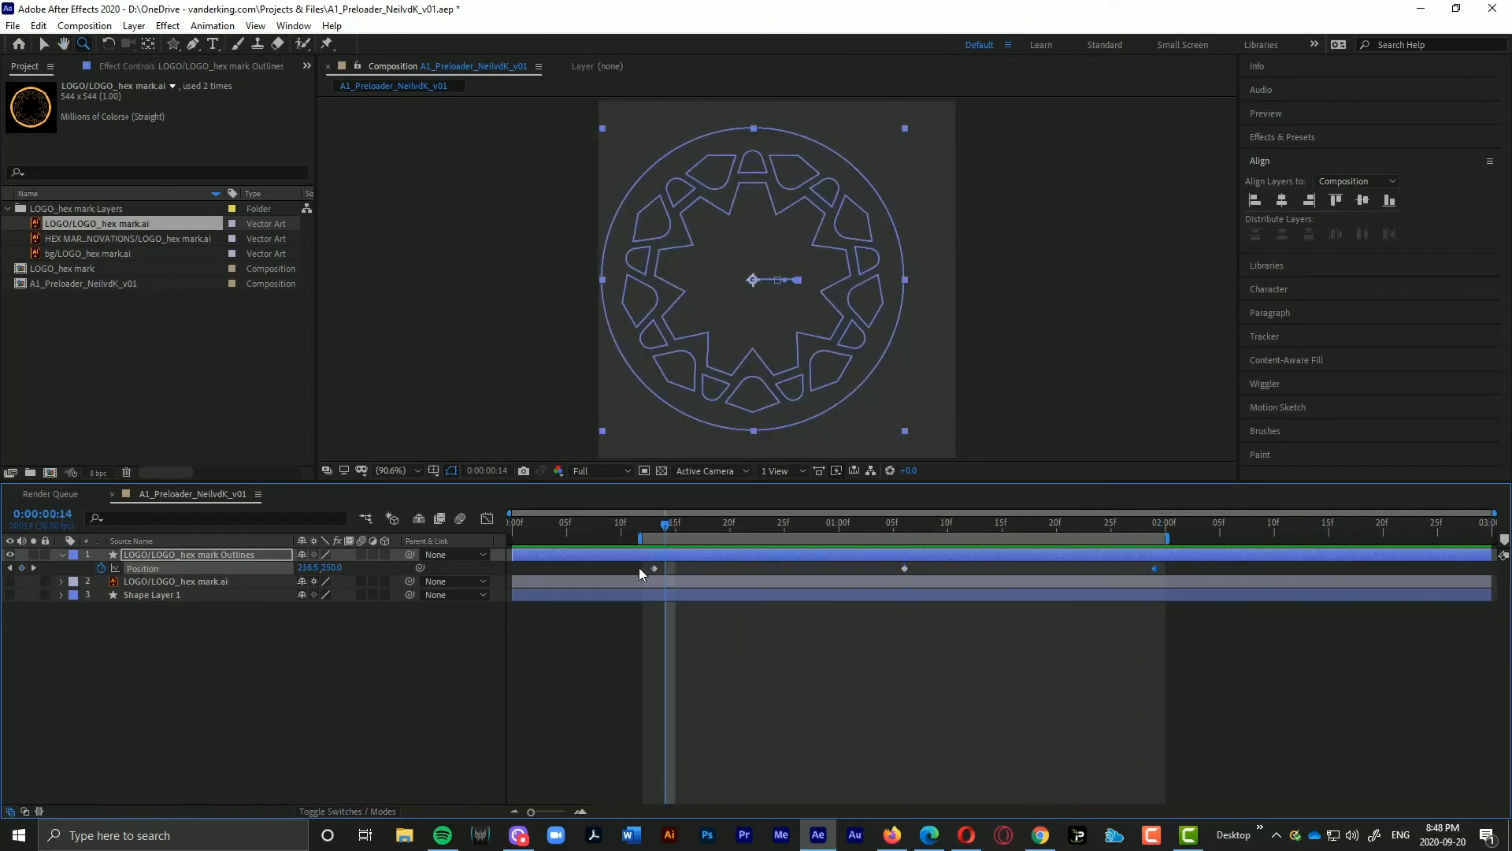
key("F9")
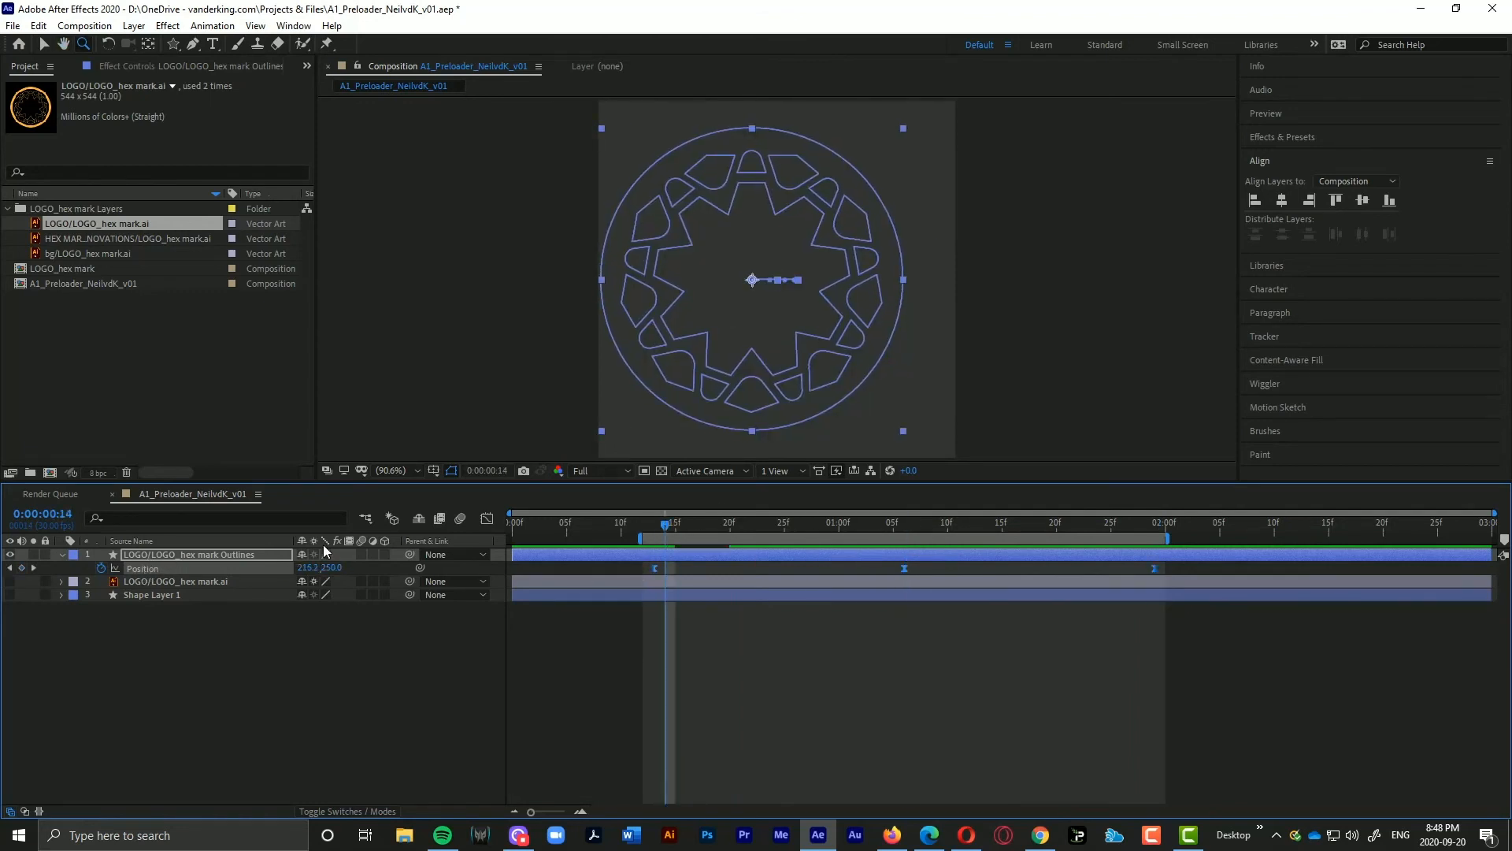
key("space")
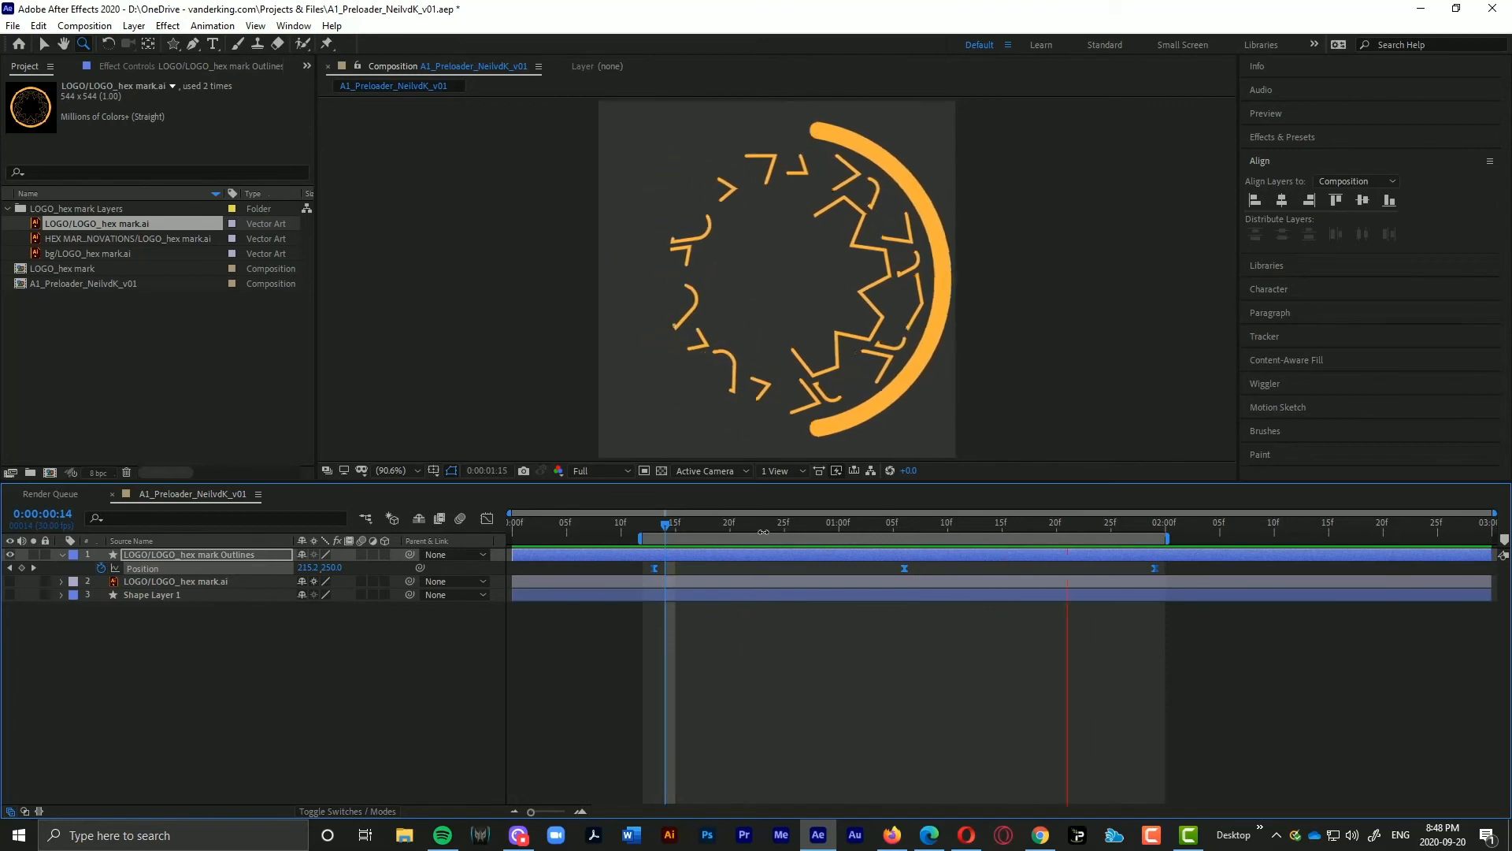
key("space")
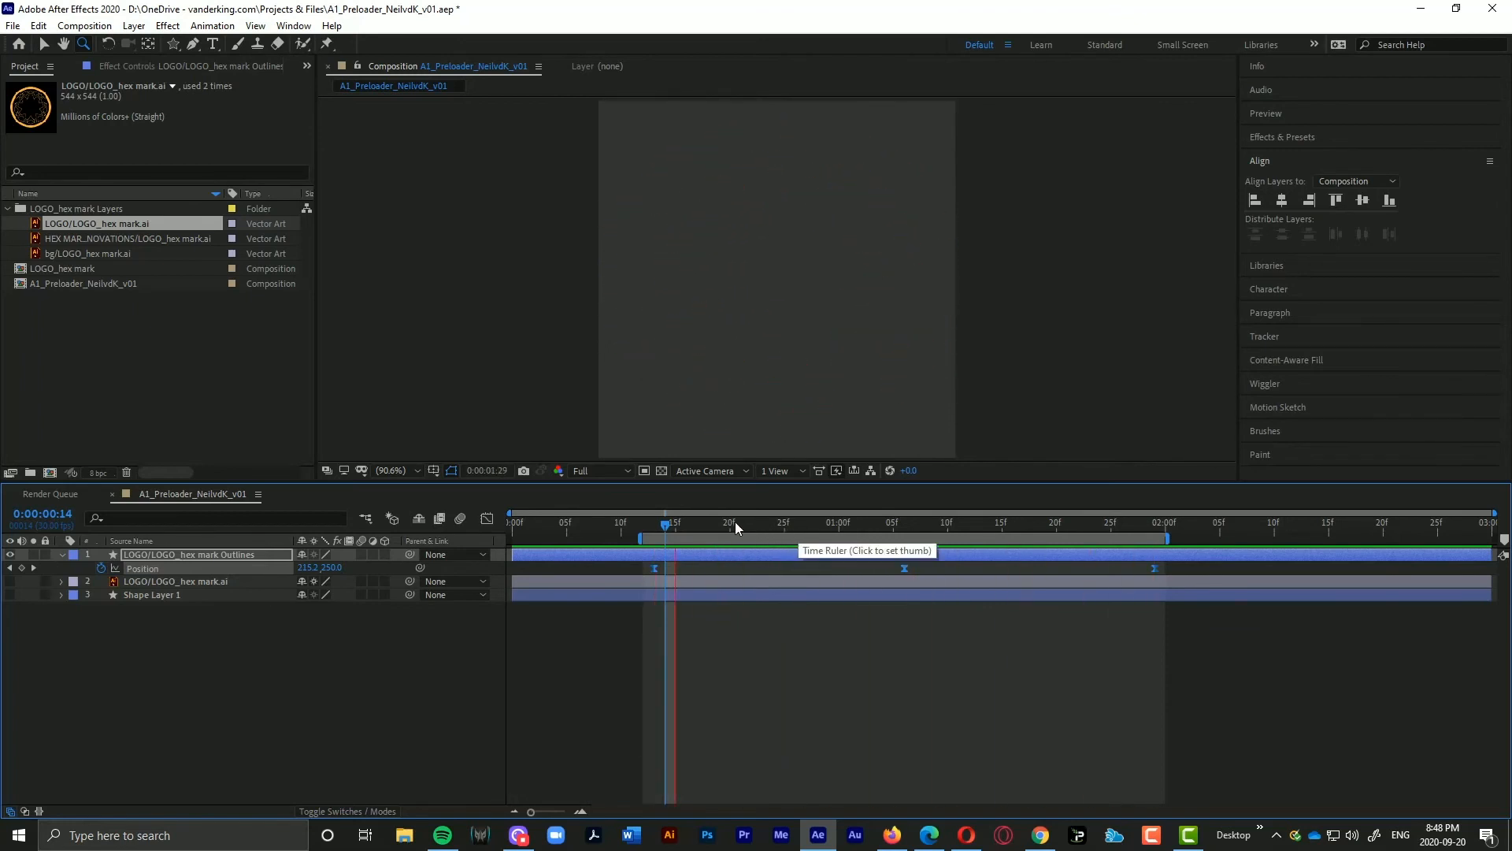
Step: Duplicate the LOGO/LOGO_hex mark Outlines layer and set the duplicate's Scale to 92%
left_click(655, 526)
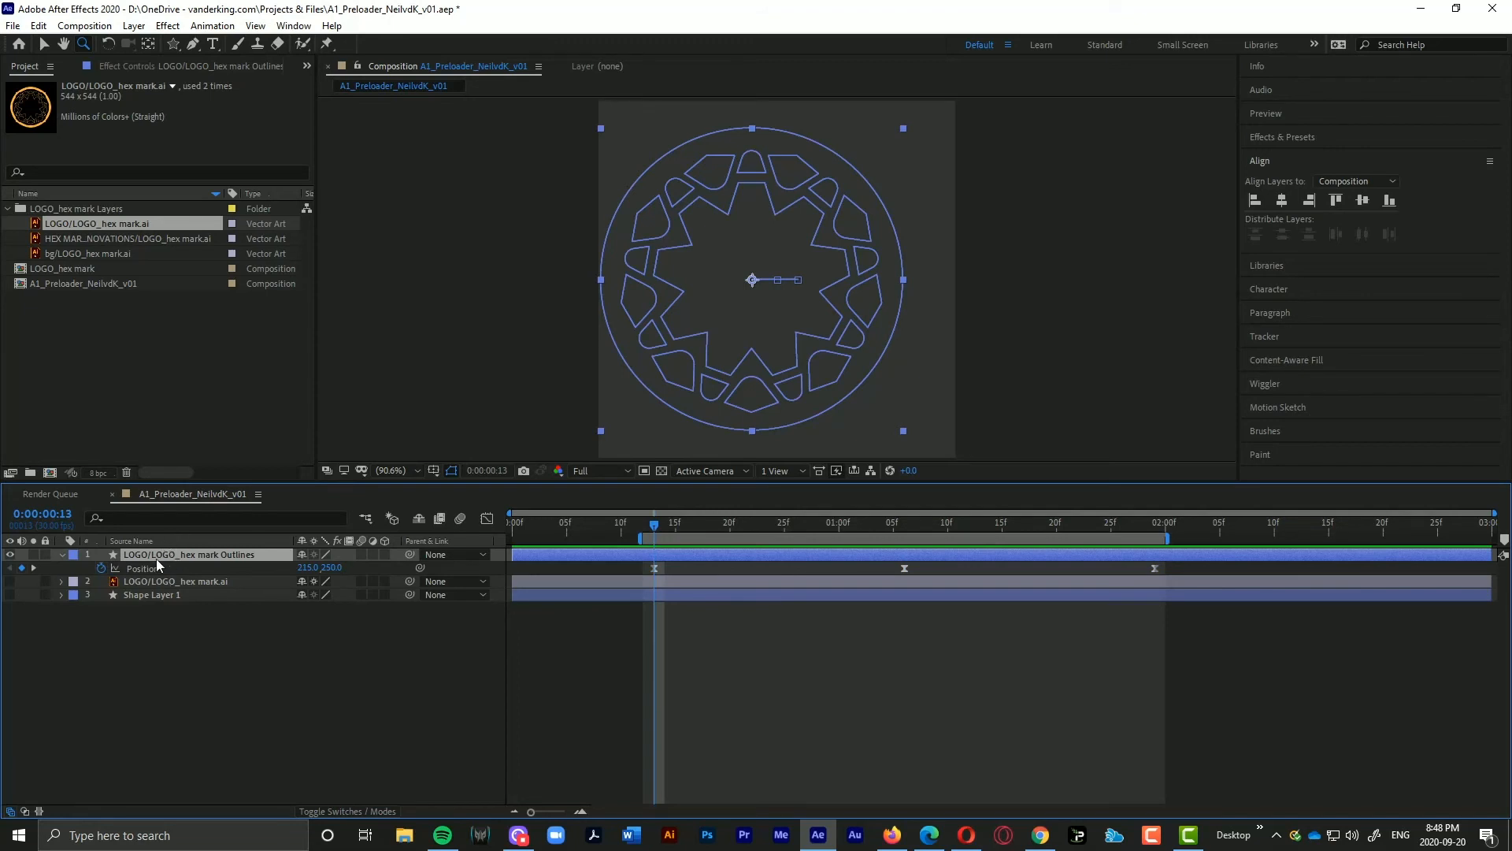
key("ctrl+d")
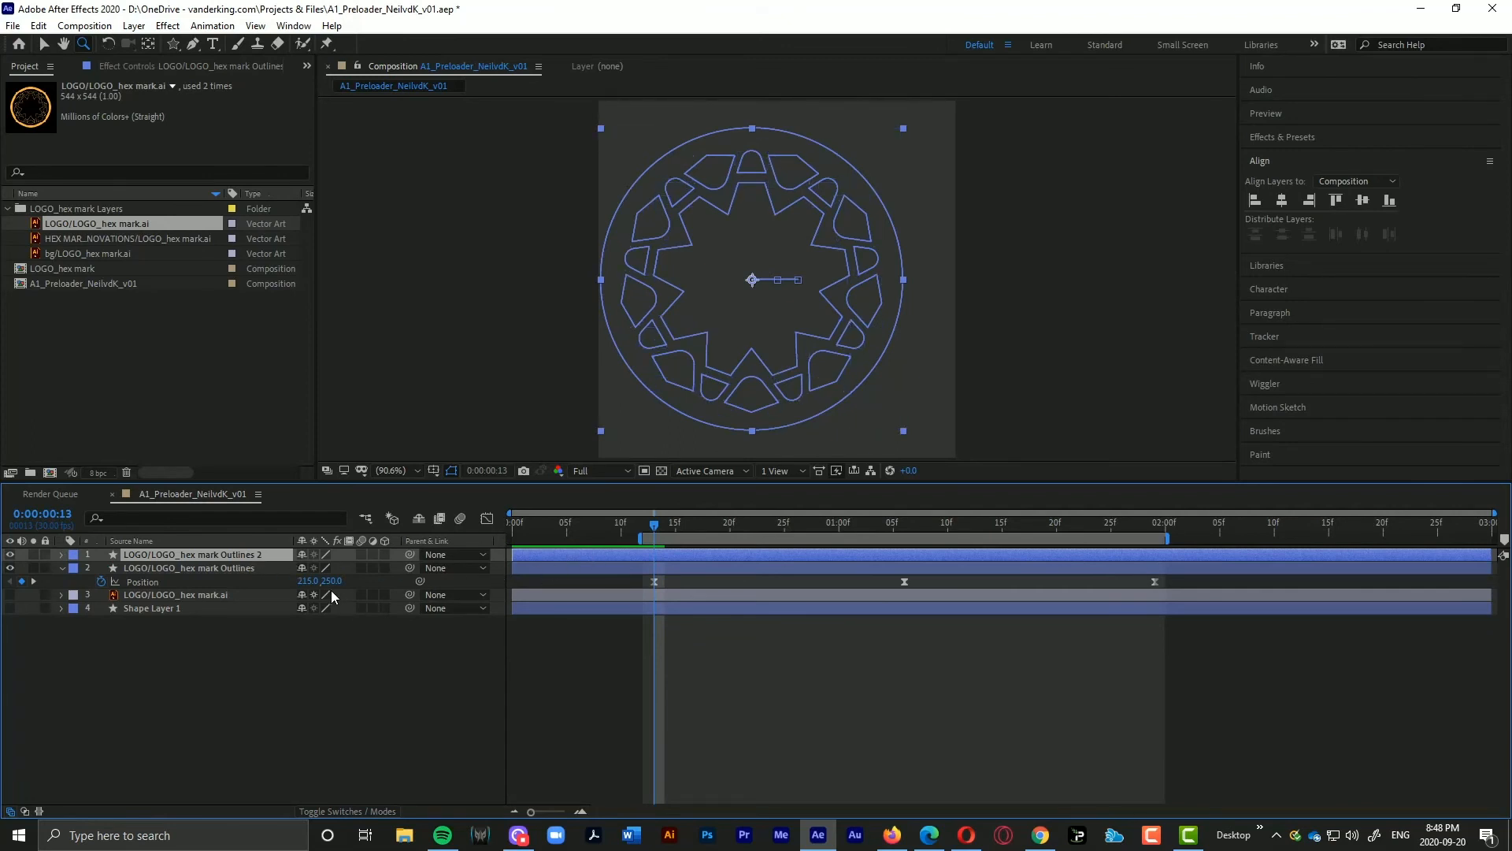
left_click_drag(730, 518, 763, 526)
key("s")
left_click_drag(323, 569, 318, 571)
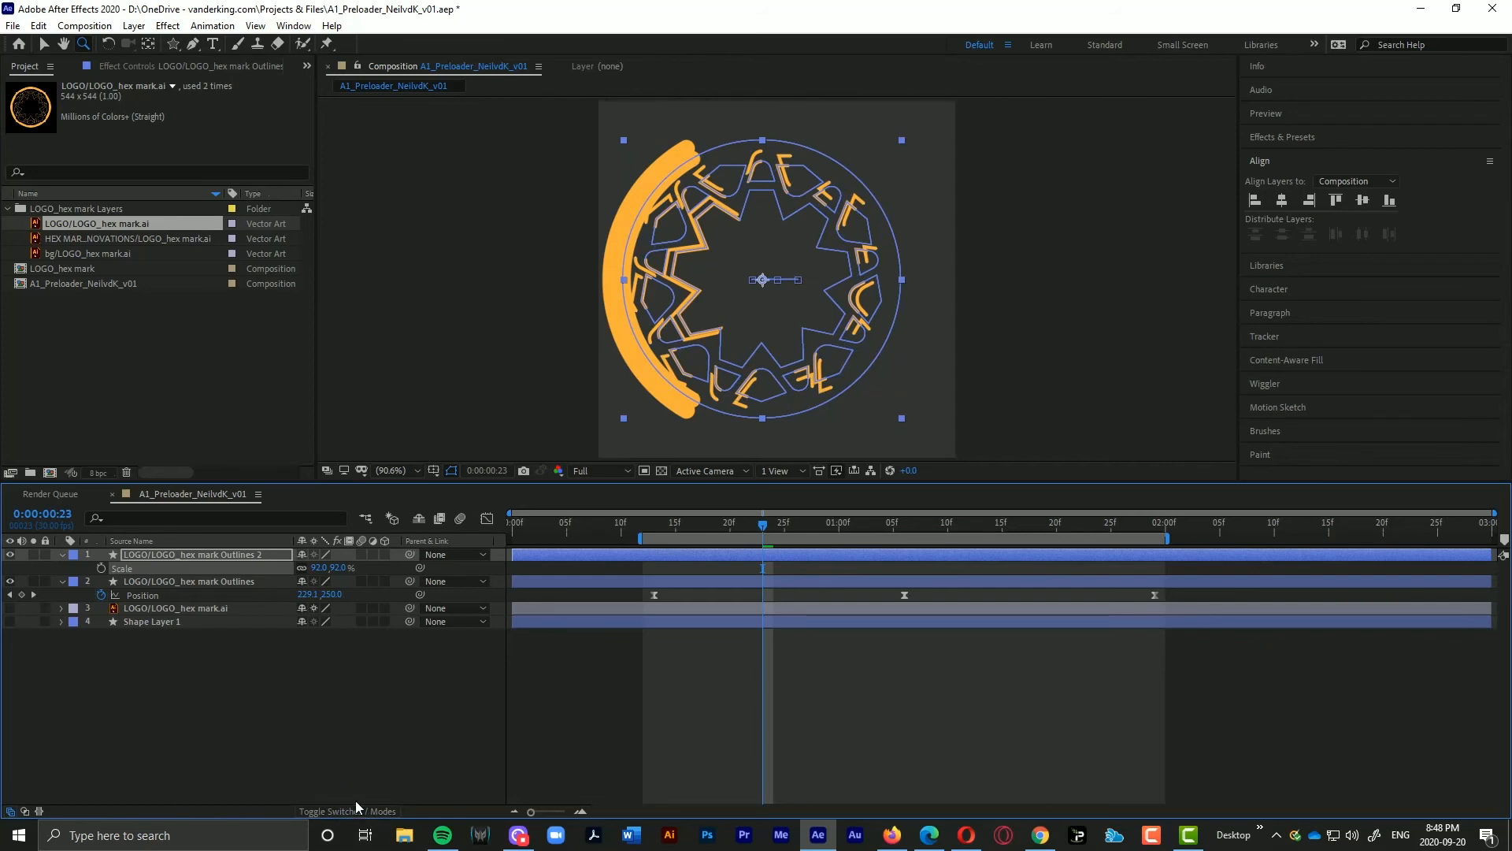
Step: Set the duplicated logo outlines layer's blending mode to Hard Light and preview the overlap
left_click(358, 809)
left_click(316, 555)
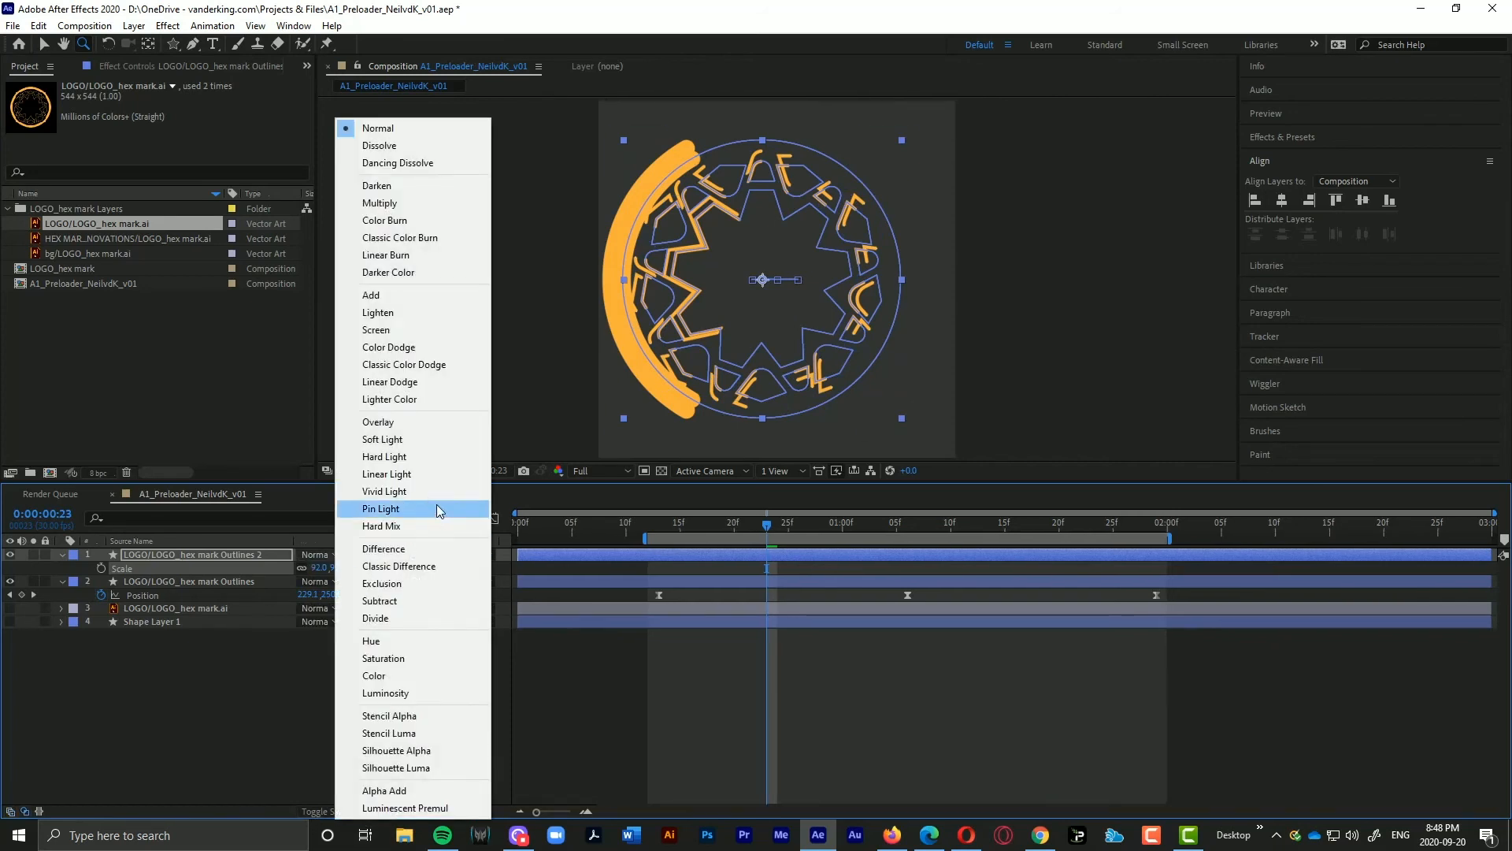
left_click(434, 457)
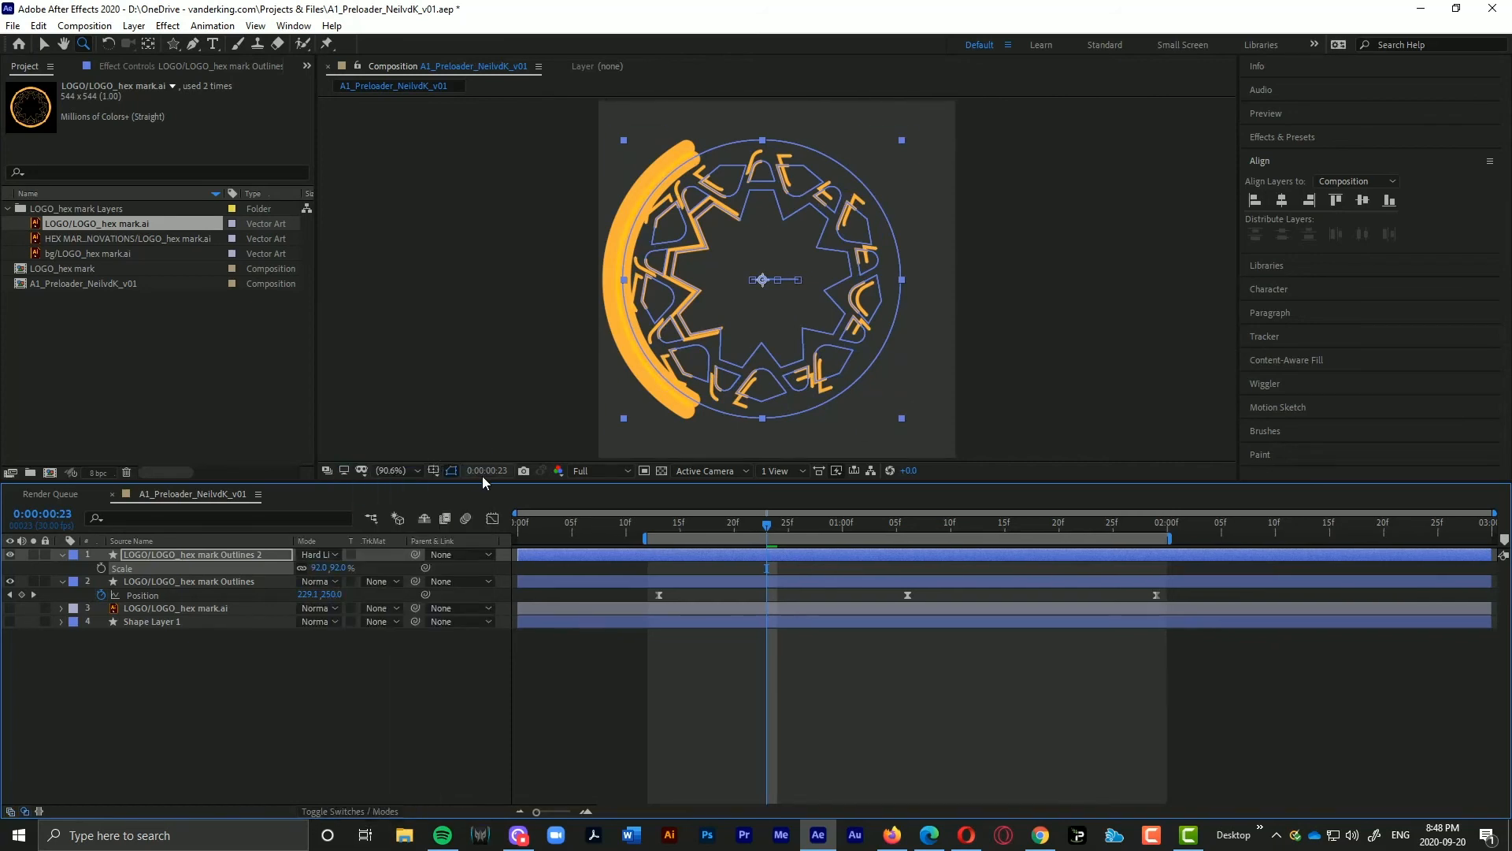
key("space")
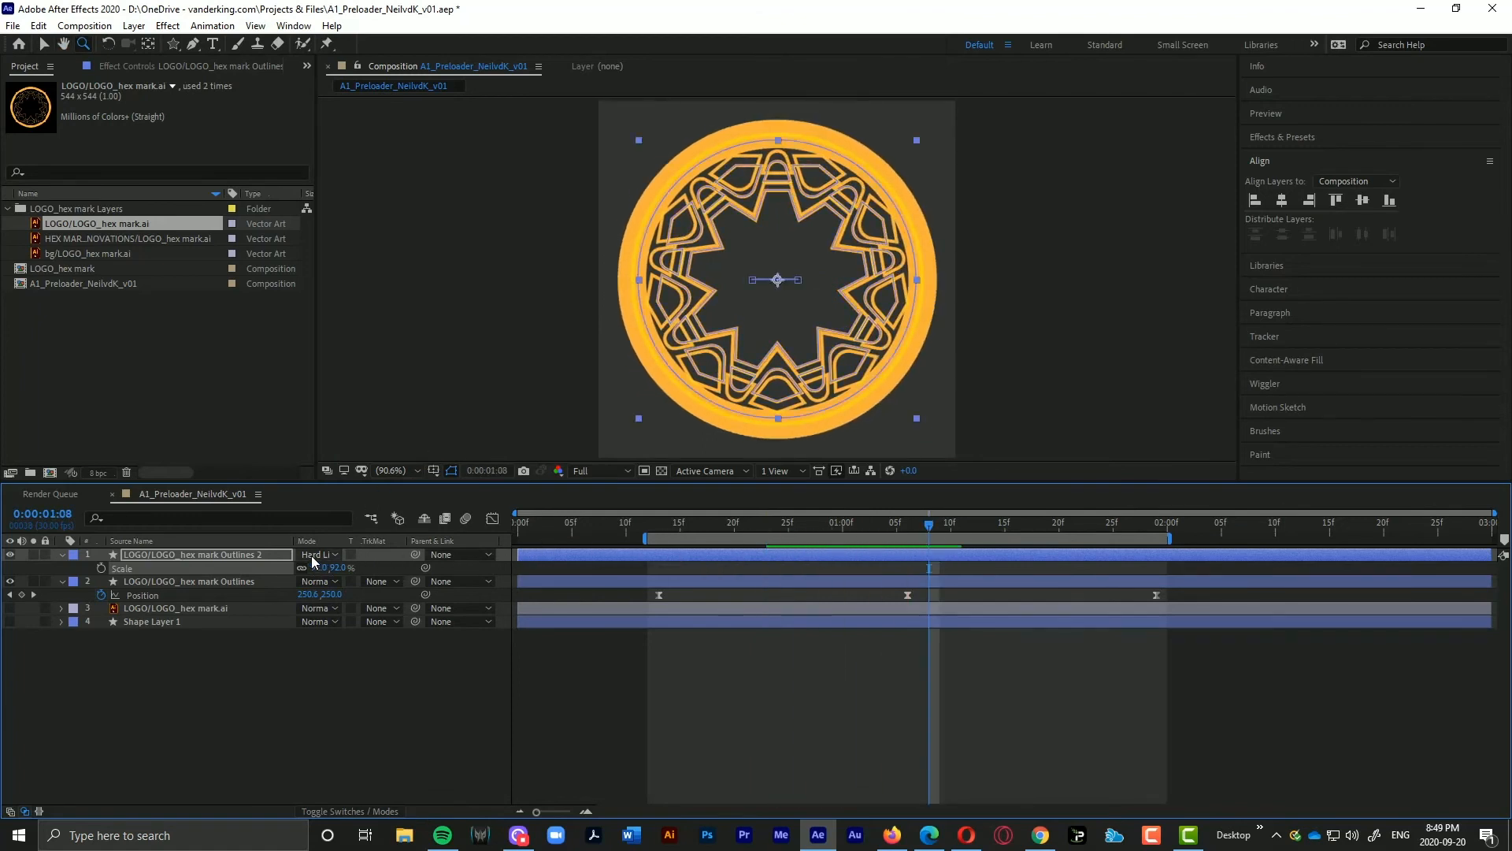
Step: Cycle the duplicated logo outlines layer through the blending modes to compare them, ending on Subtract
left_click(210, 555)
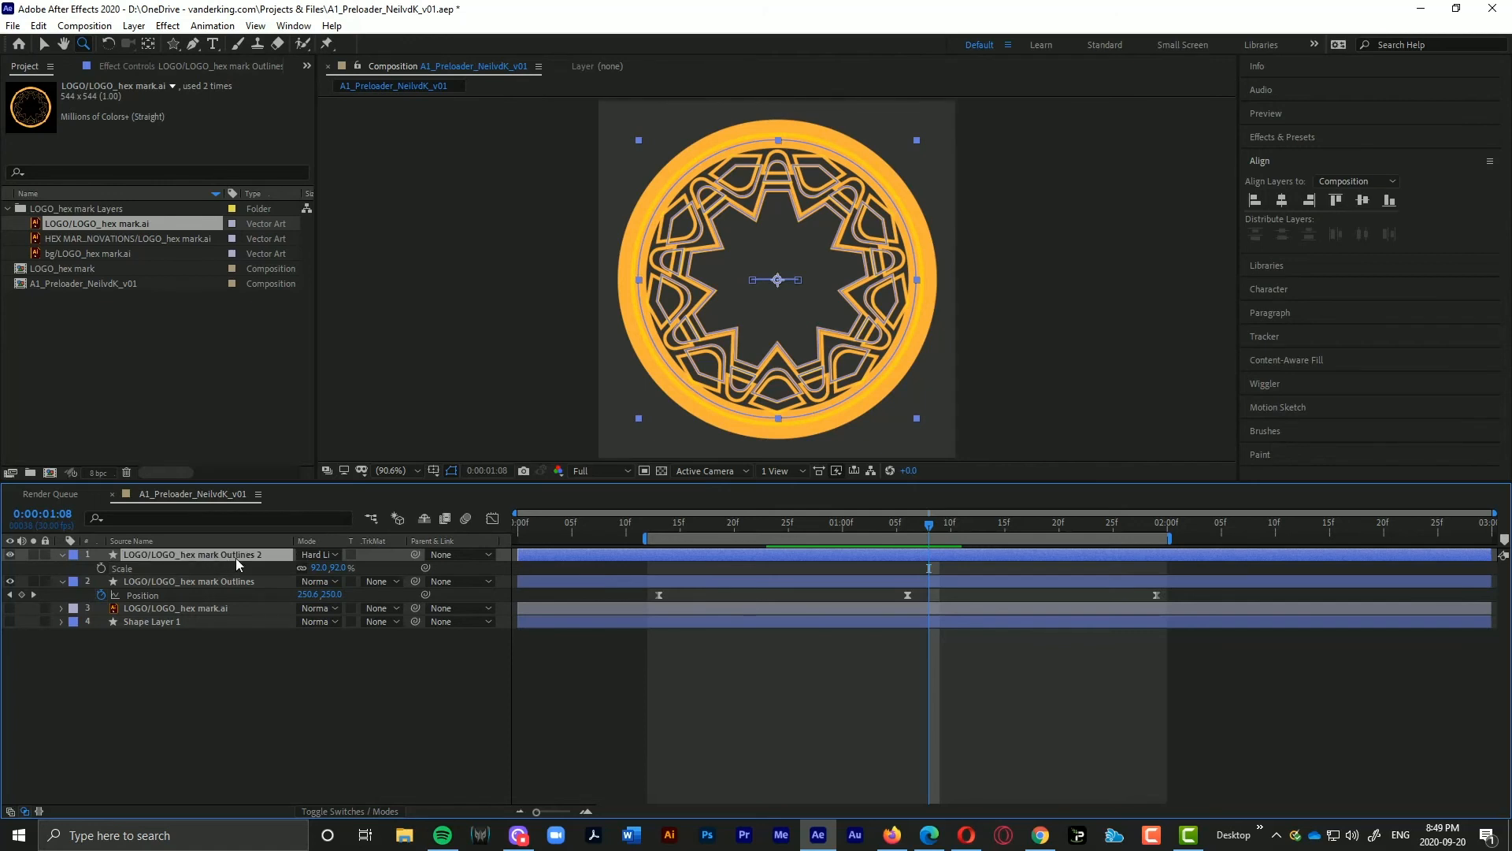
key("shift+equal")
key("shift+equal")
key("shift+equal")
key("shift+equal")
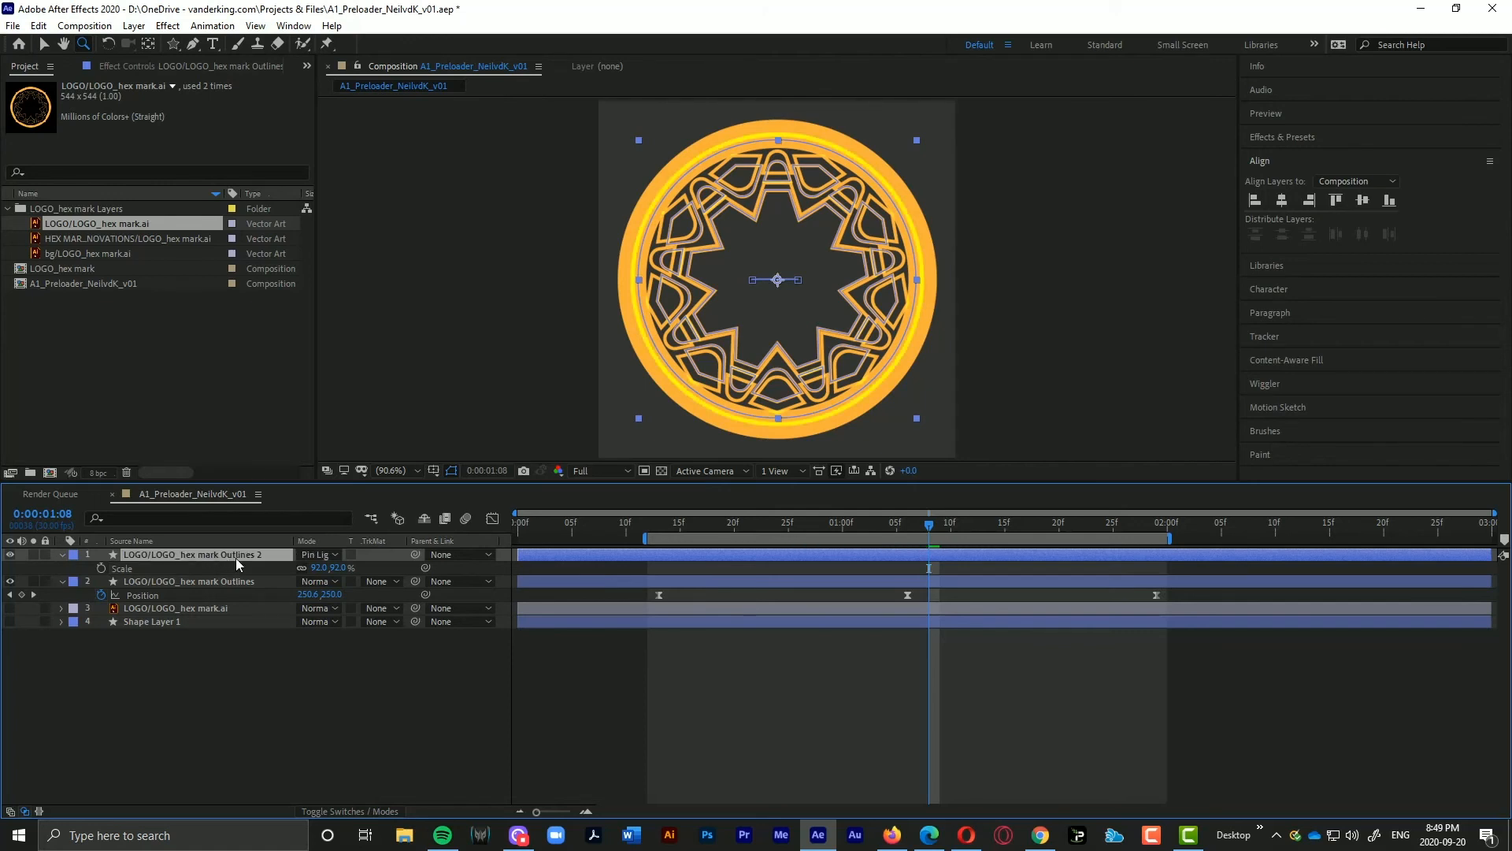
key("shift+equal")
key("shift+equal")
key("shift+equal")
key("shift+equal")
key("shift+equal")
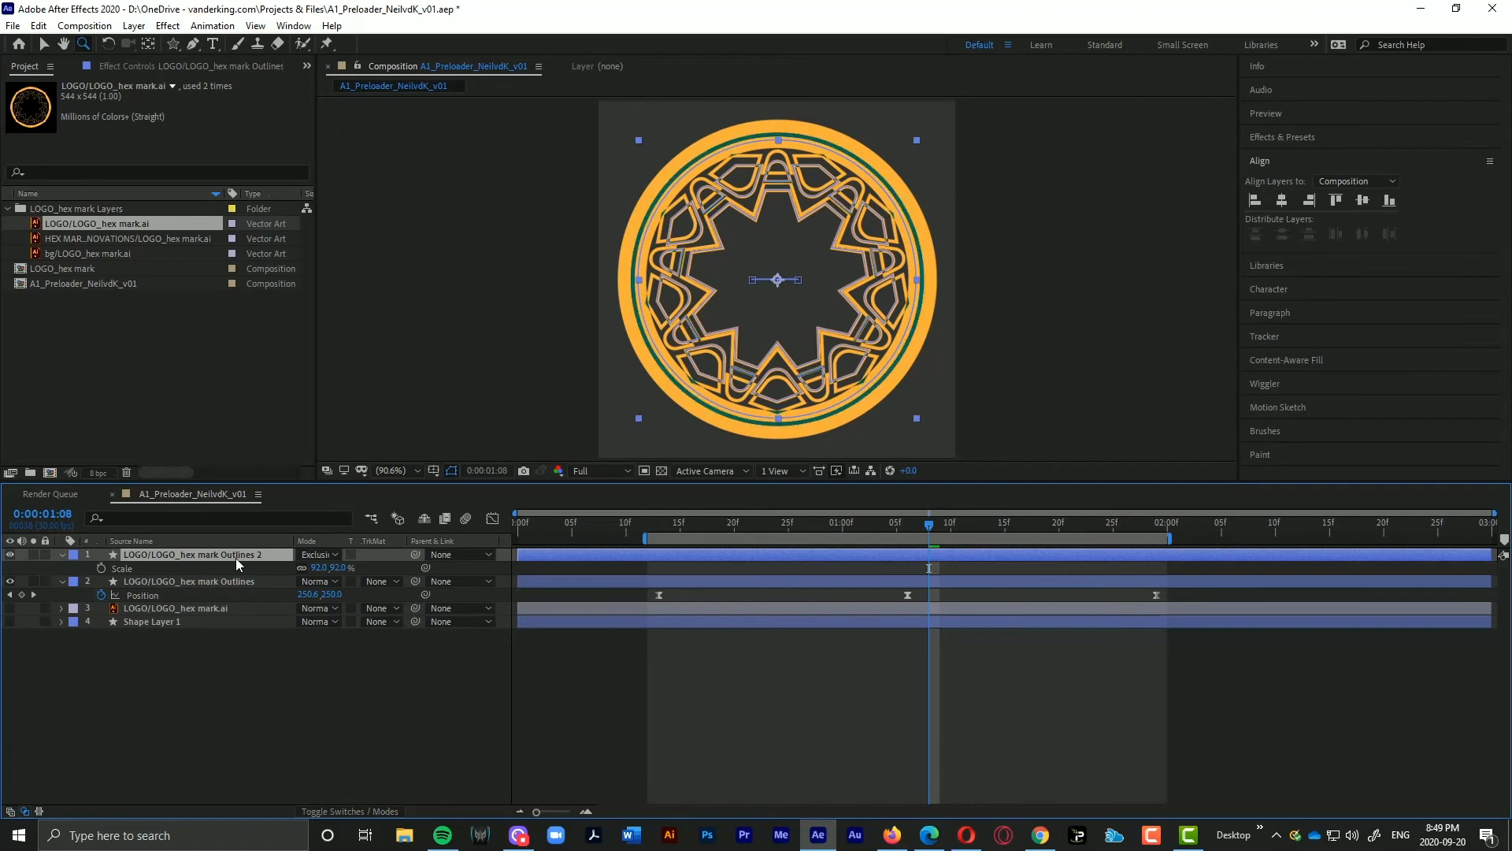
key("shift+equal")
key("shift+equal")
key("shift+equal")
key("shift+equal")
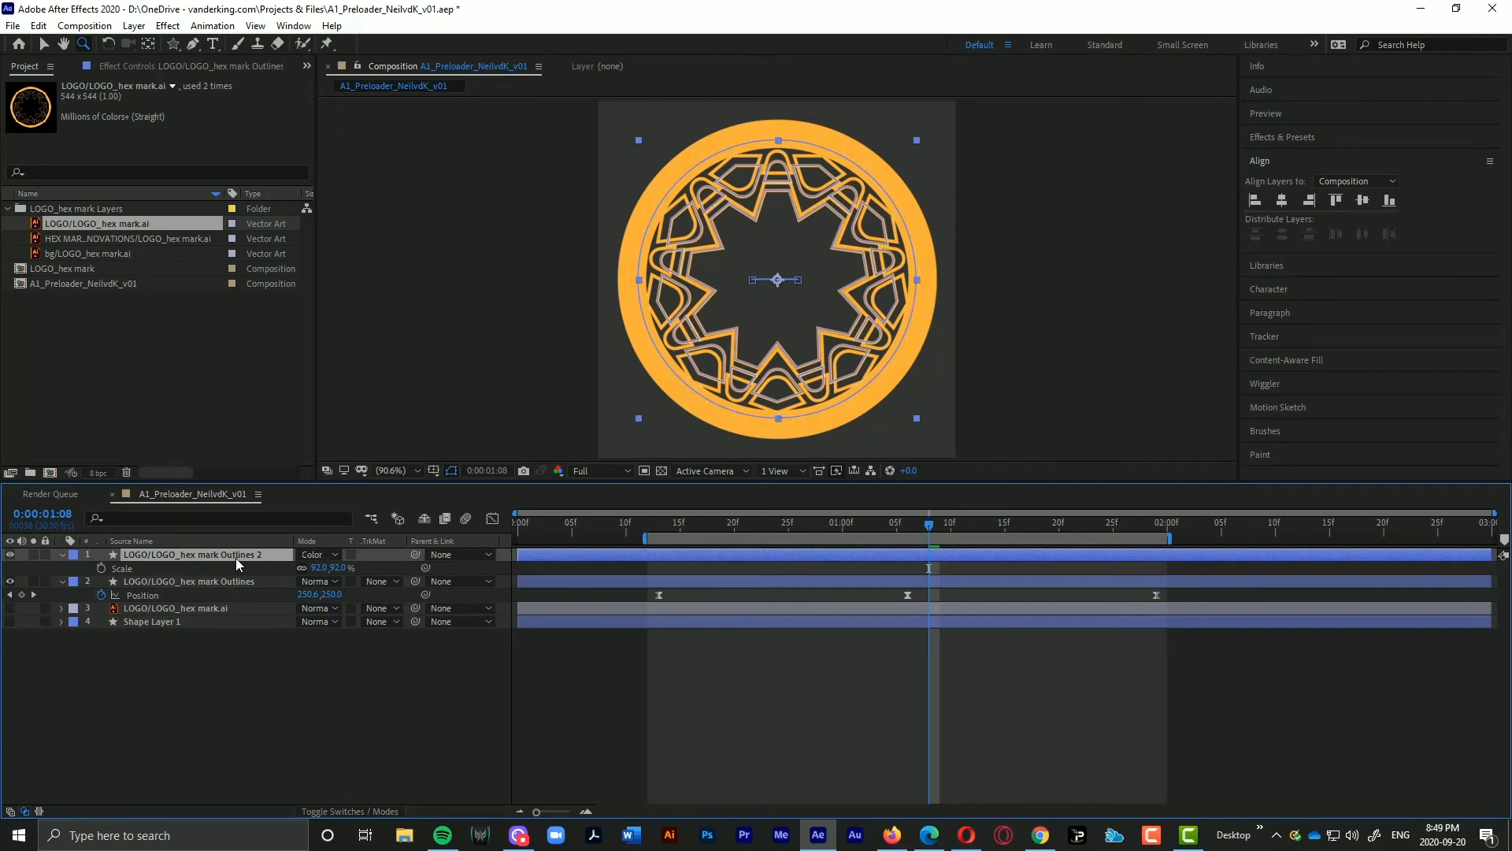
key("shift+equal")
key("shift+equal")
key("shift+equal")
key("shift+equal")
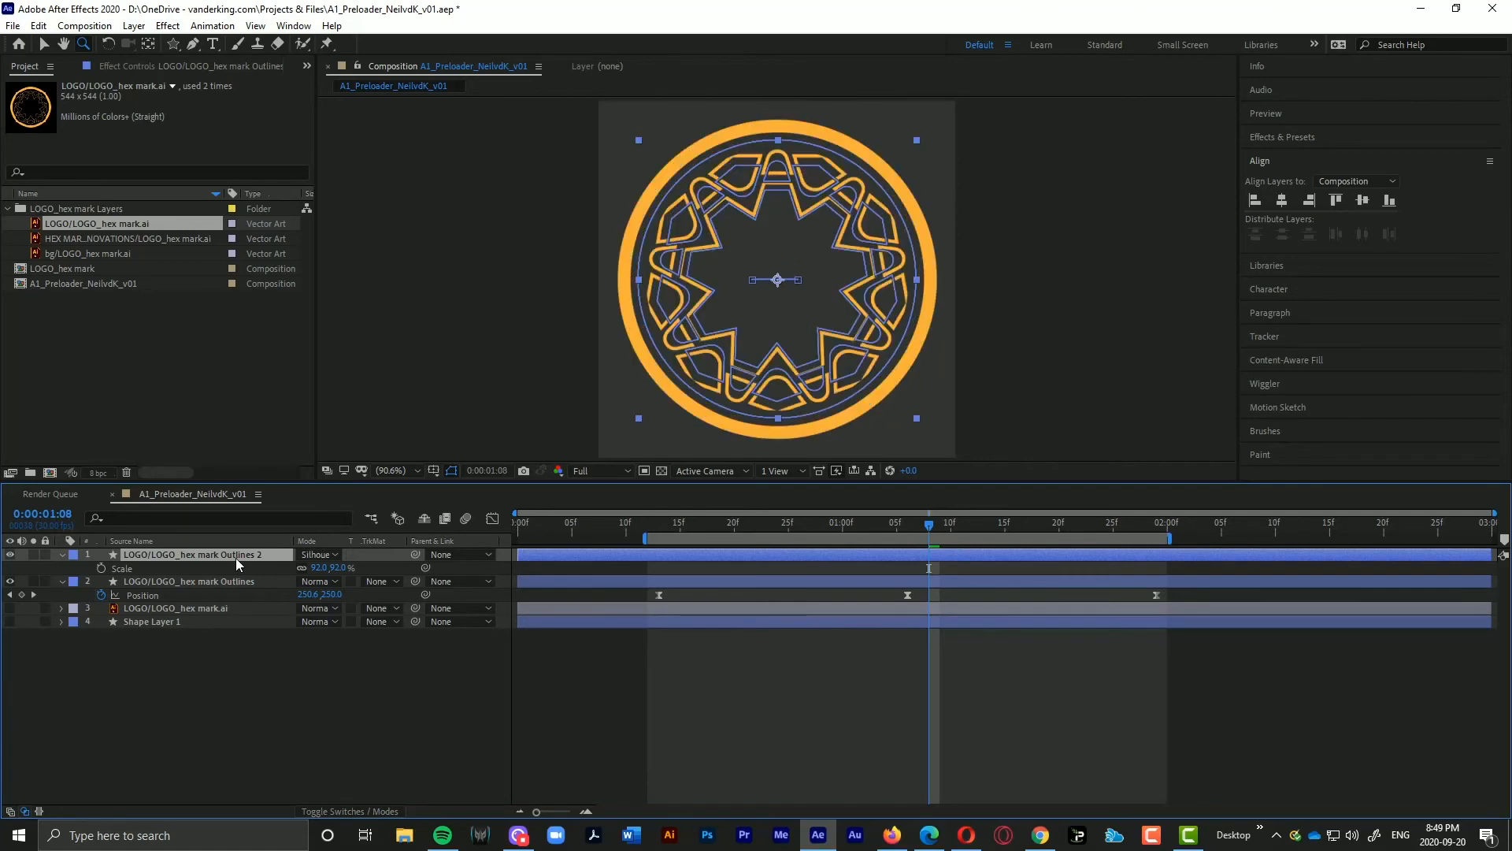
key("shift+equal")
key("shift+equal")
key("shift+equal")
key("shift+equal")
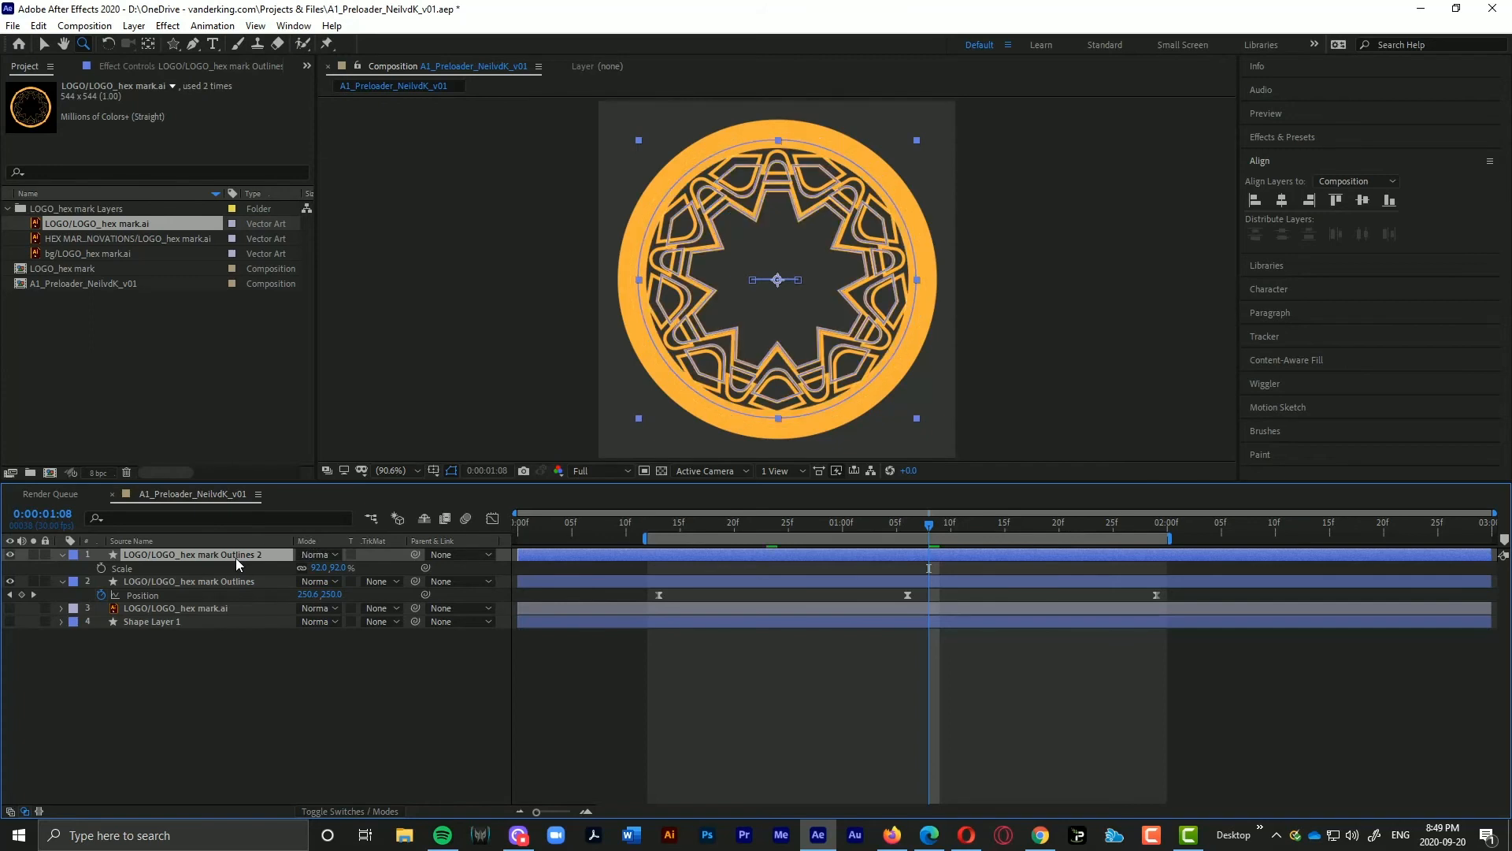
key("shift+equal")
key("shift+equal")
key("shift+equal")
key("shift+equal")
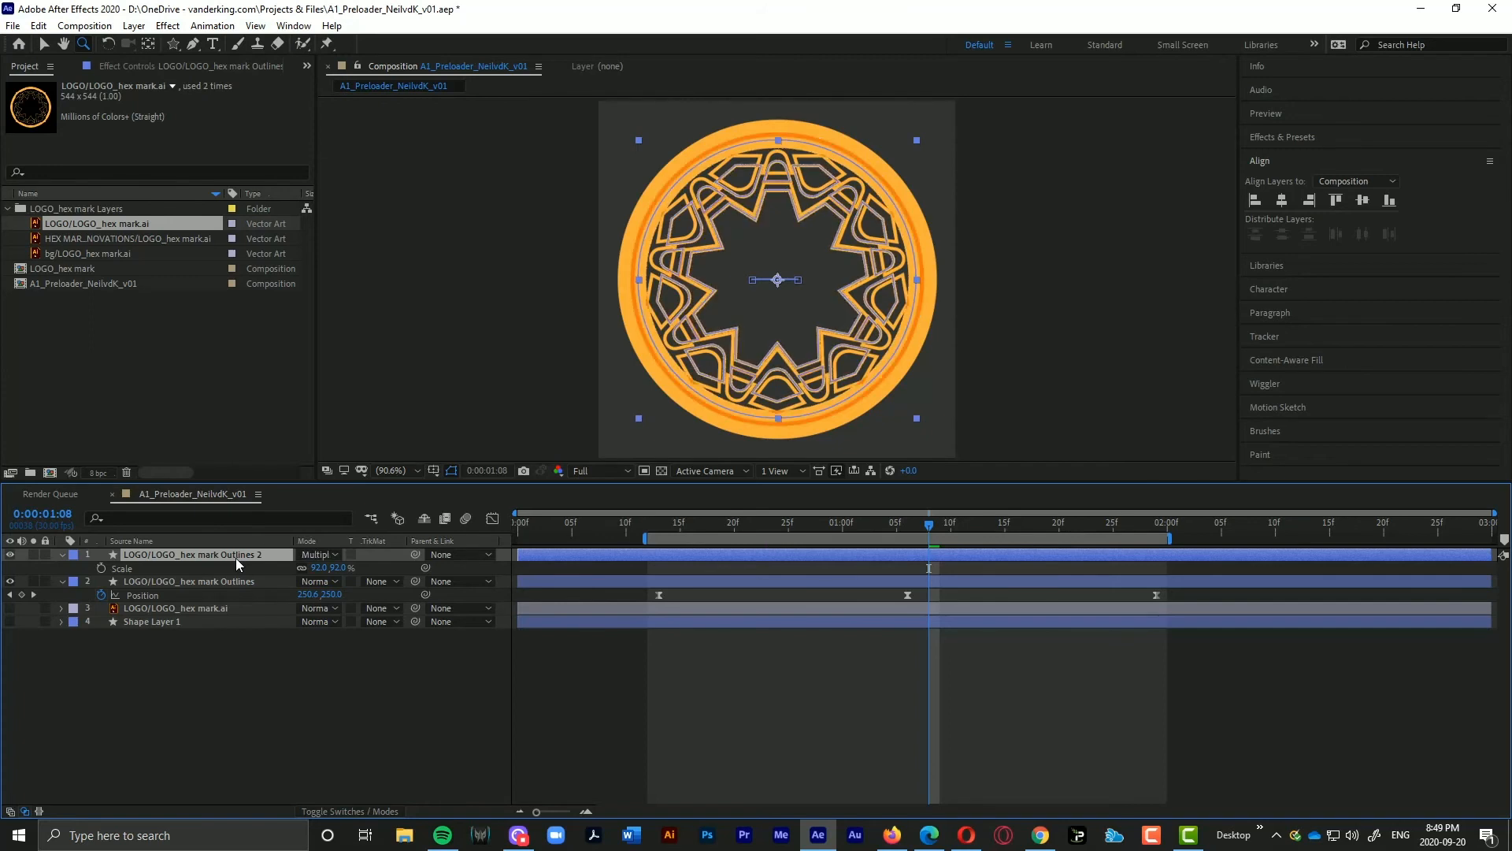
key("shift+equal")
key("shift+equal")
key("shift+equal")
key("shift+equal")
key("shift+equal")
key("shift+equal")
key("shift+equal")
key("shift+equal")
key("shift+equal")
key("shift+equal")
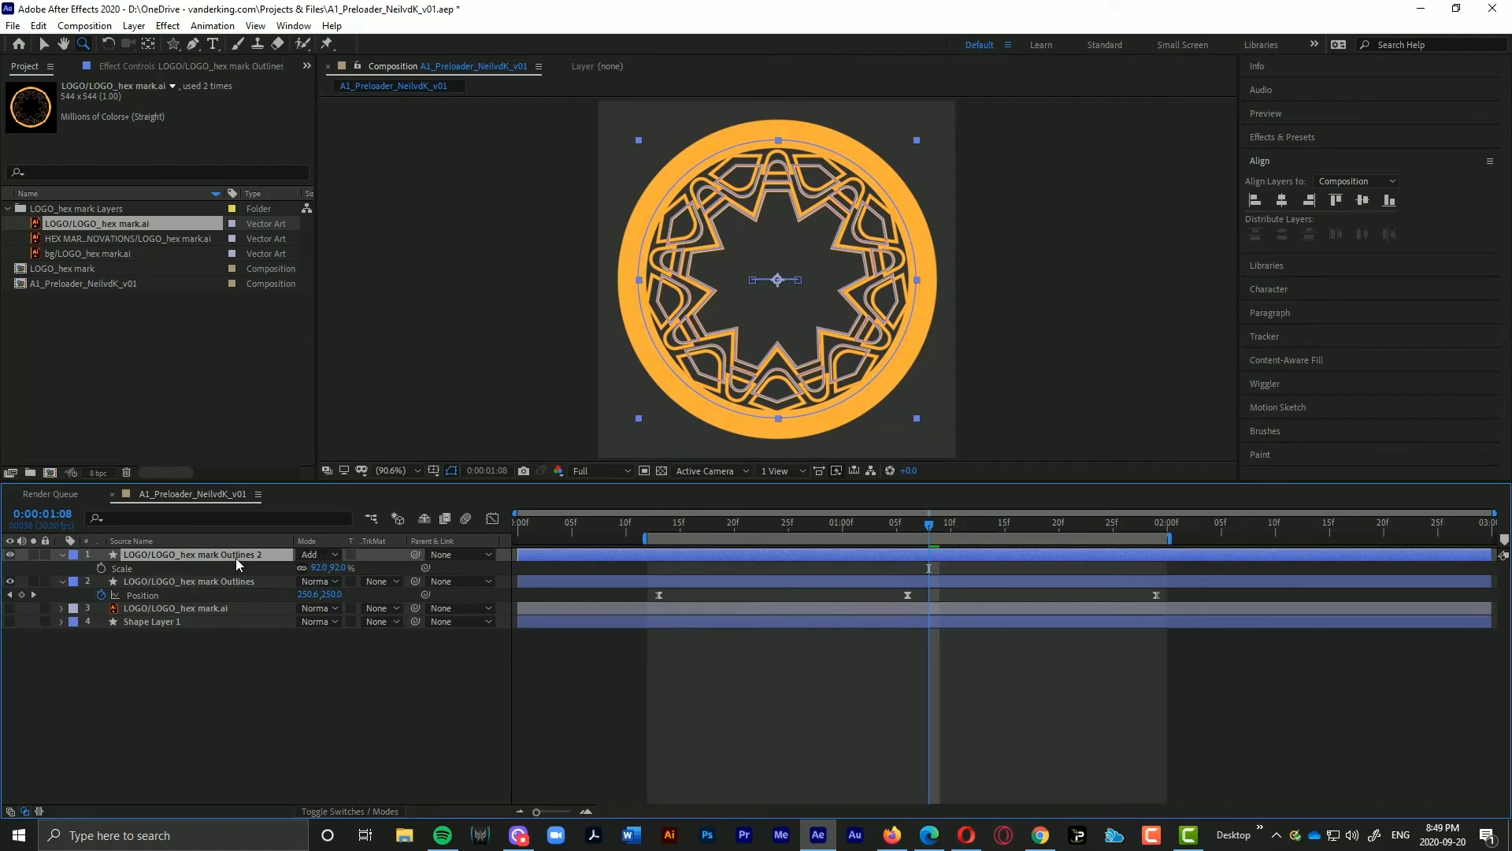
key("shift+equal")
key("shift+equal")
key("shift+equal")
key("shift+equal")
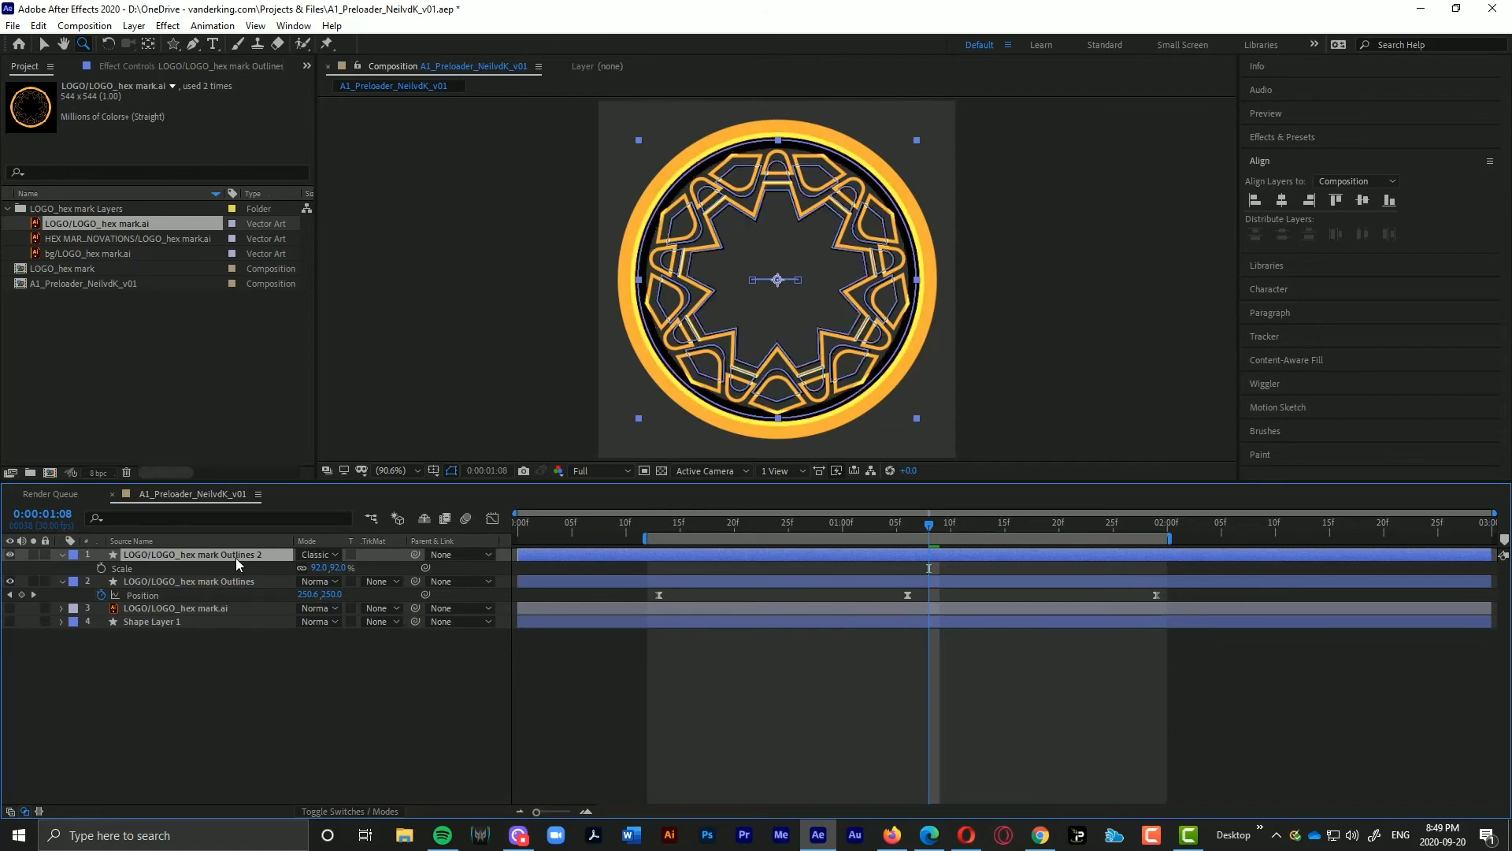
key("shift+minus")
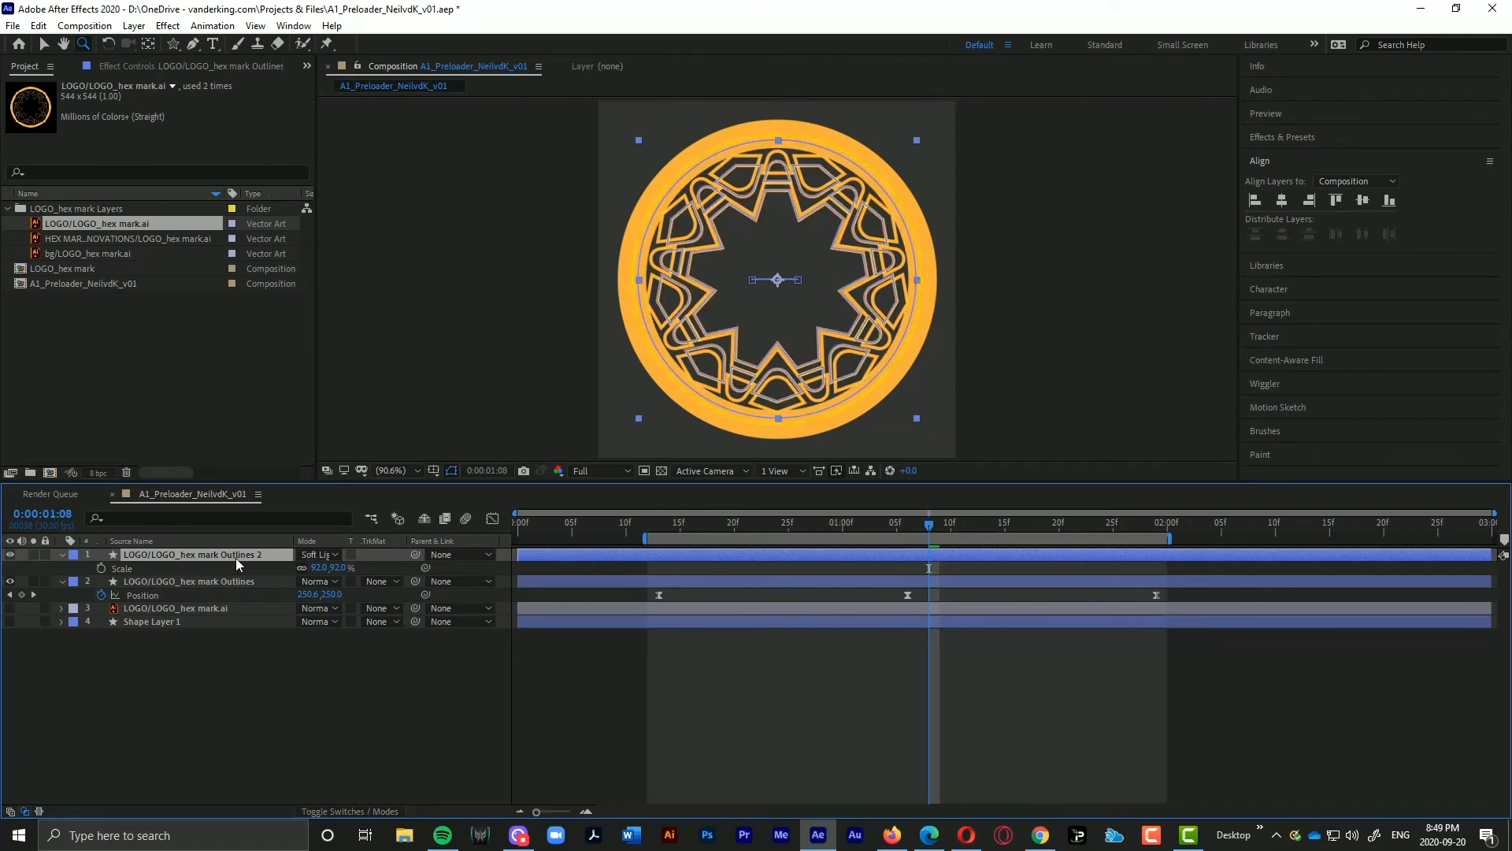
key("shift+equal")
key("shift+equal")
key("shift+equal")
key("shift+equal")
key("shift+equal")
key("shift+equal")
key("shift+equal")
key("shift+equal")
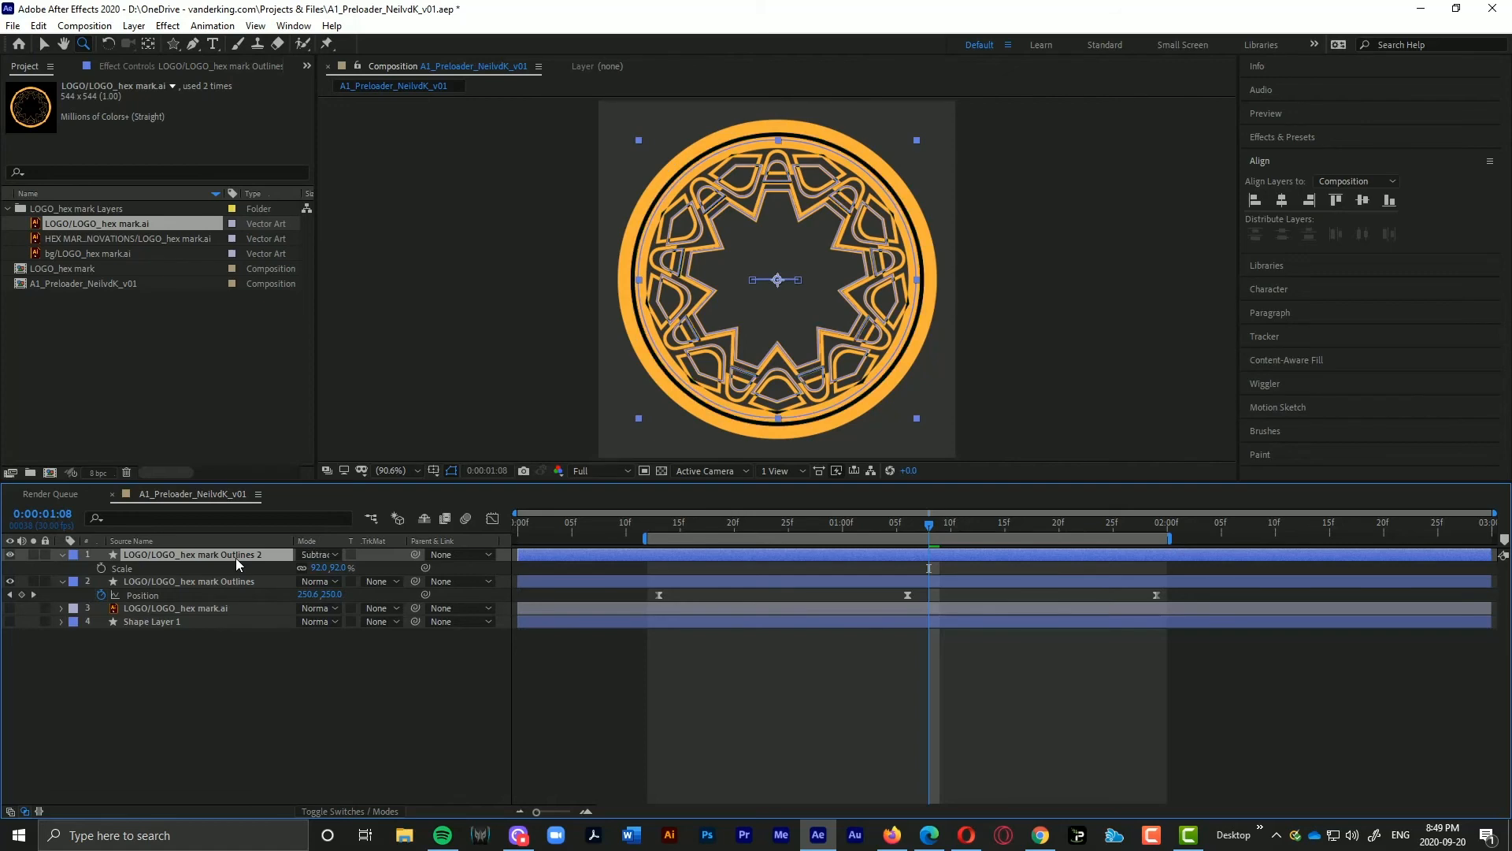
Step: Cycle the duplicated logo outlines layer's blending mode onward to Stencil Alpha and preview the masking
key("shift+equal")
key("shift+equal")
key("shift+equal")
key("shift+equal")
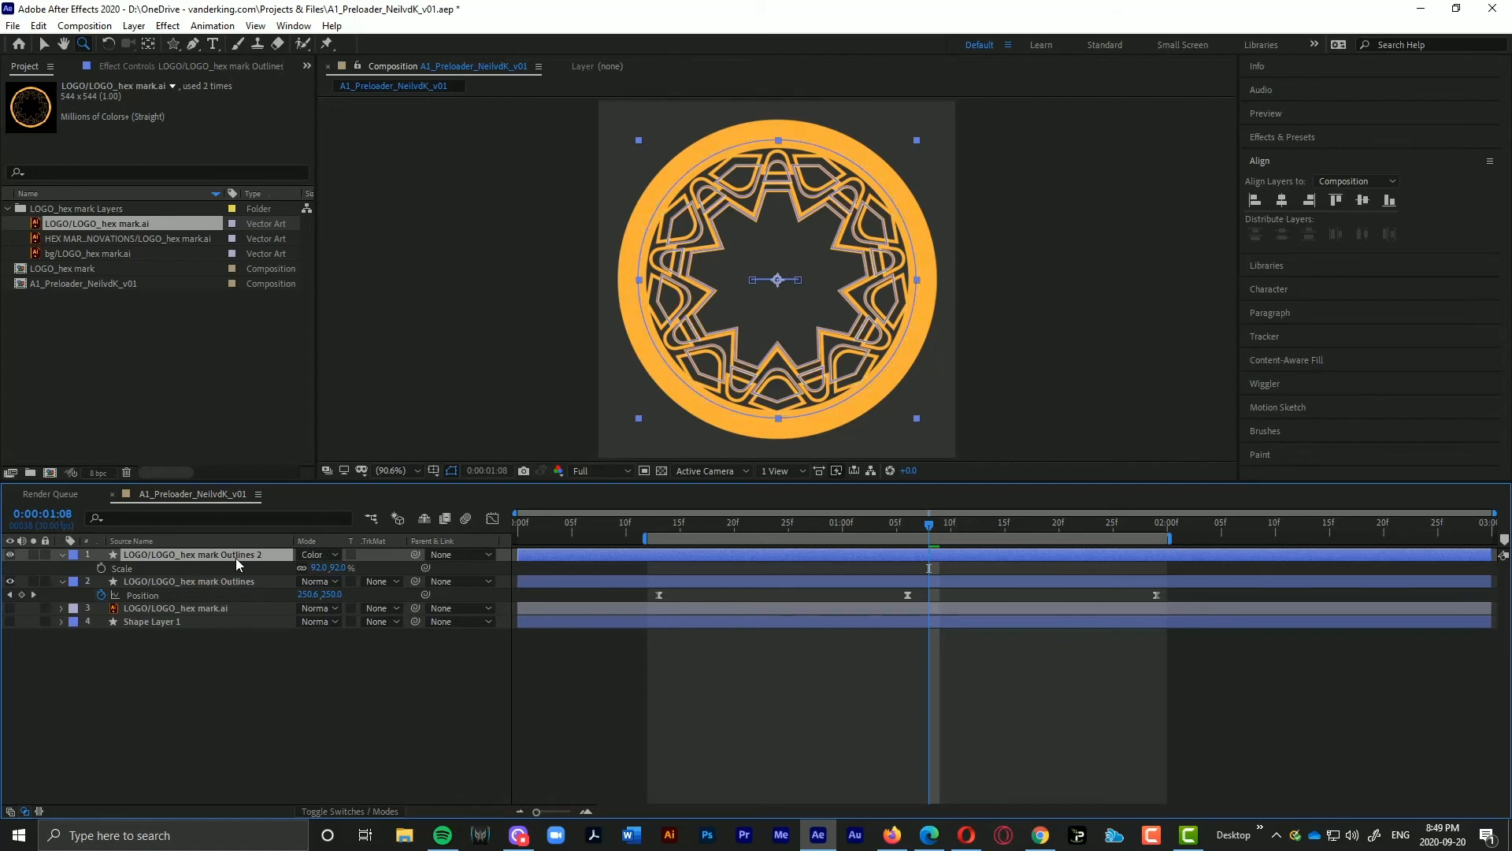
key("shift+equal")
key("space")
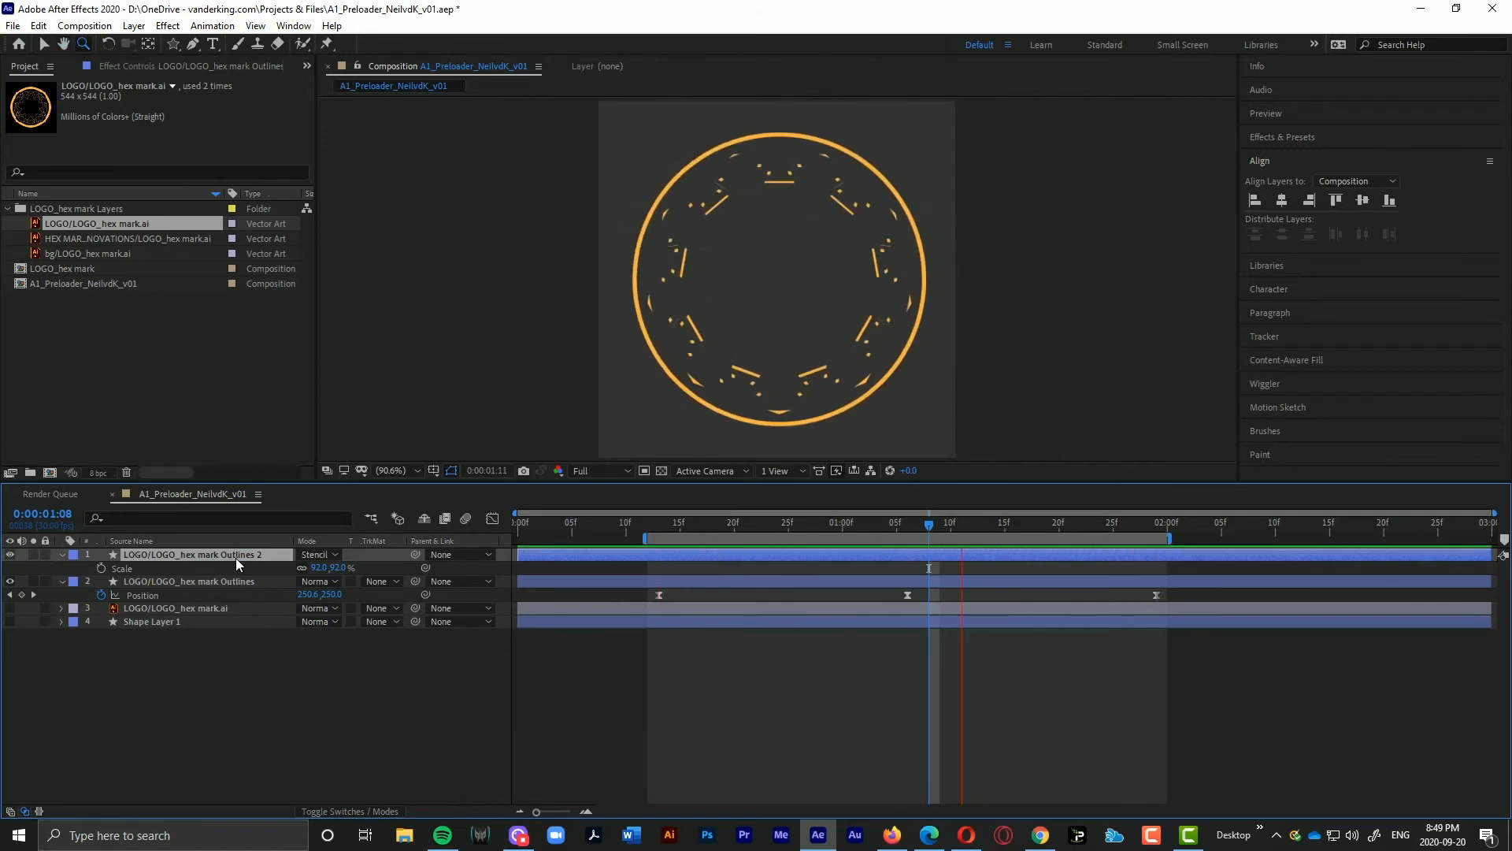
key("space")
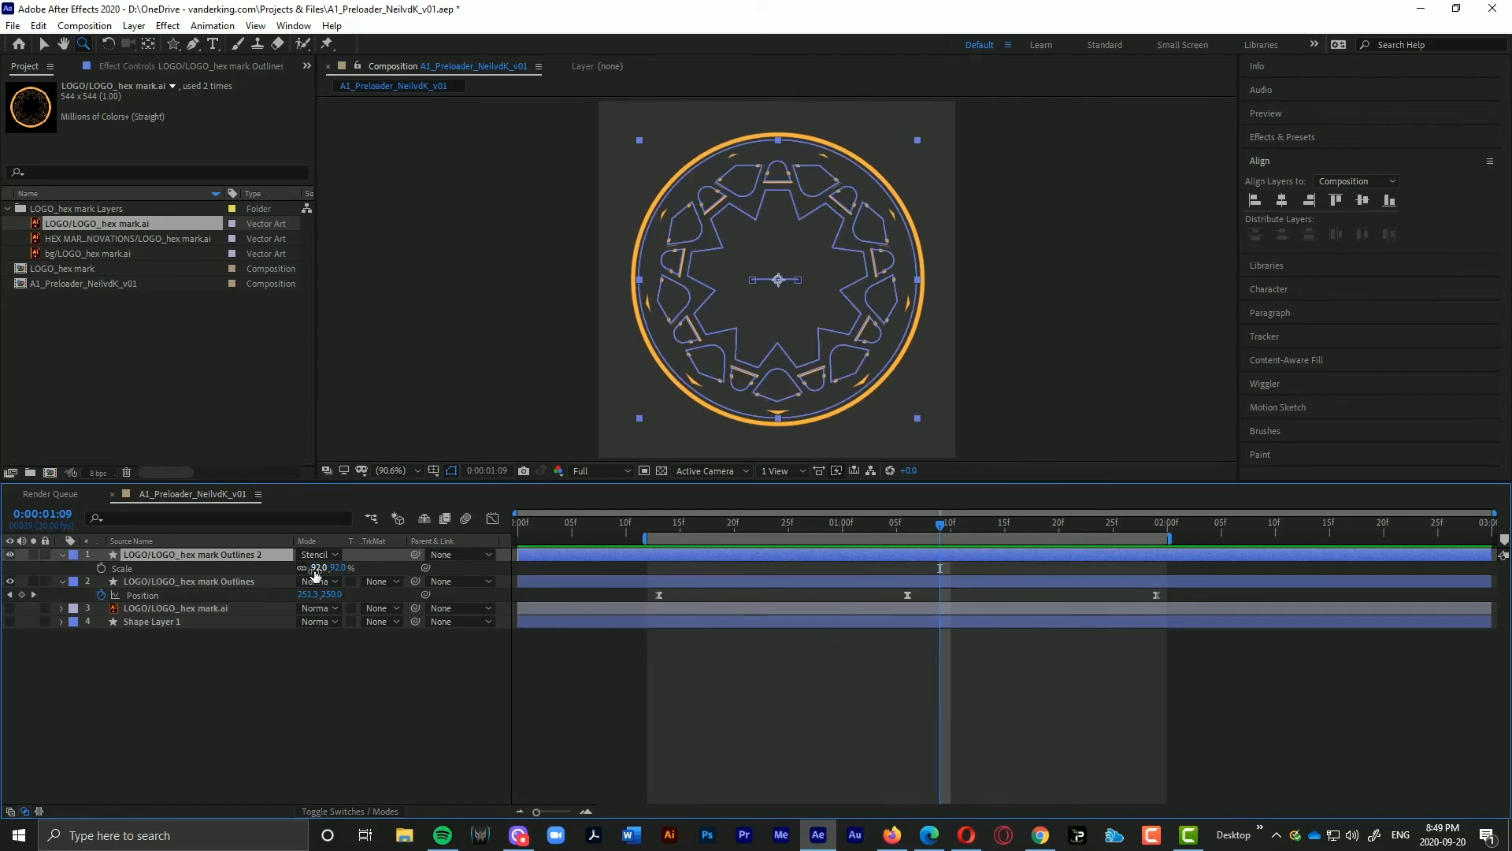
Step: Try animating the duplicated outlines layer's Scale from 44% at 0:00:00:24 to 255% at 0:00:01:09, and preview it
mouse_move(312, 568)
left_mouse_down()
mouse_move(346, 581)
mouse_move(272, 581)
mouse_move(285, 581)
left_mouse_up()
left_click(101, 568)
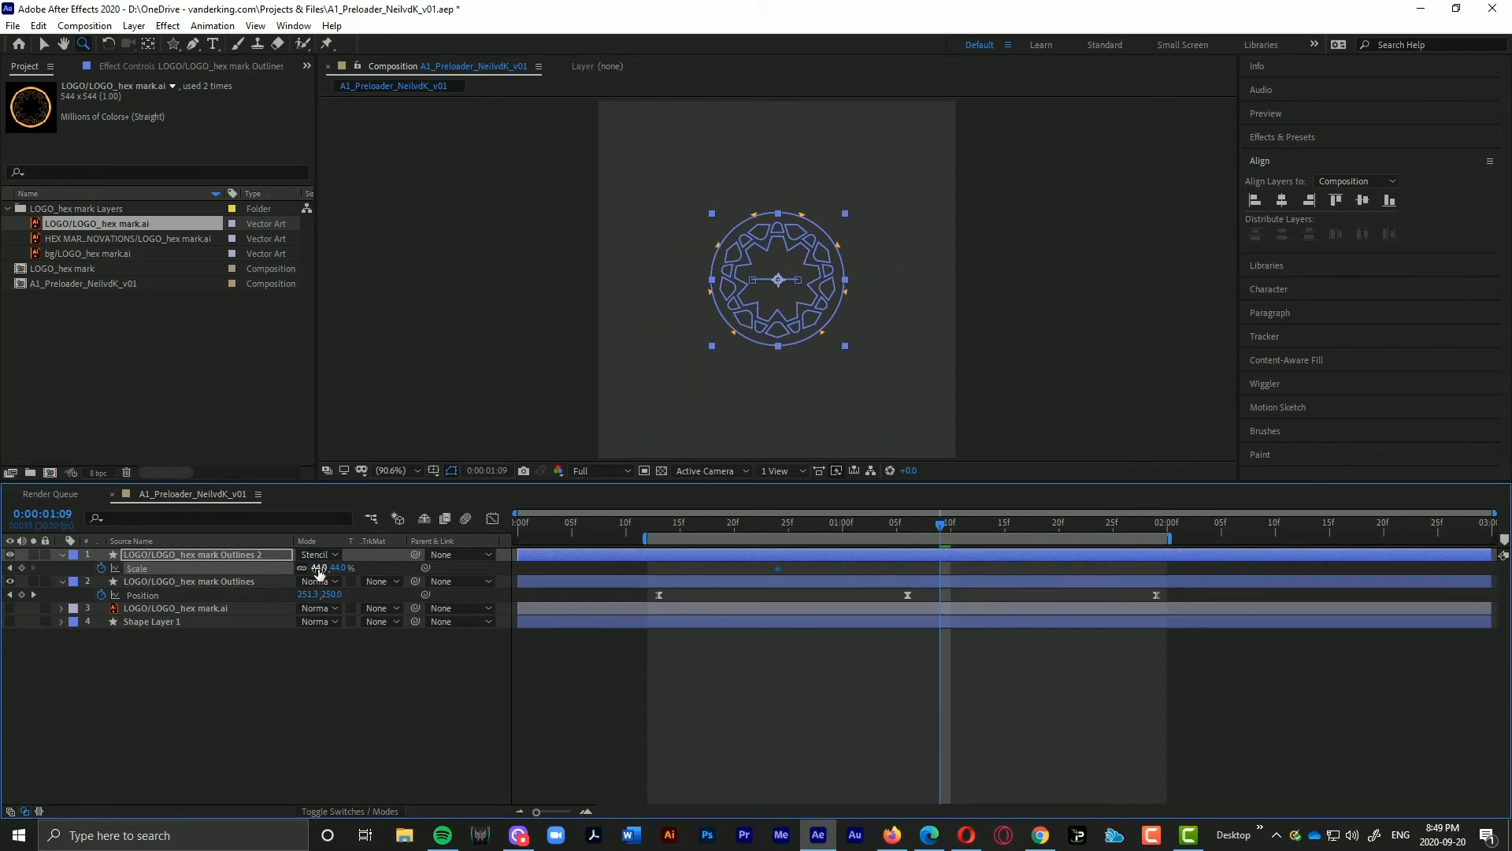
left_click_drag(319, 573, 495, 581)
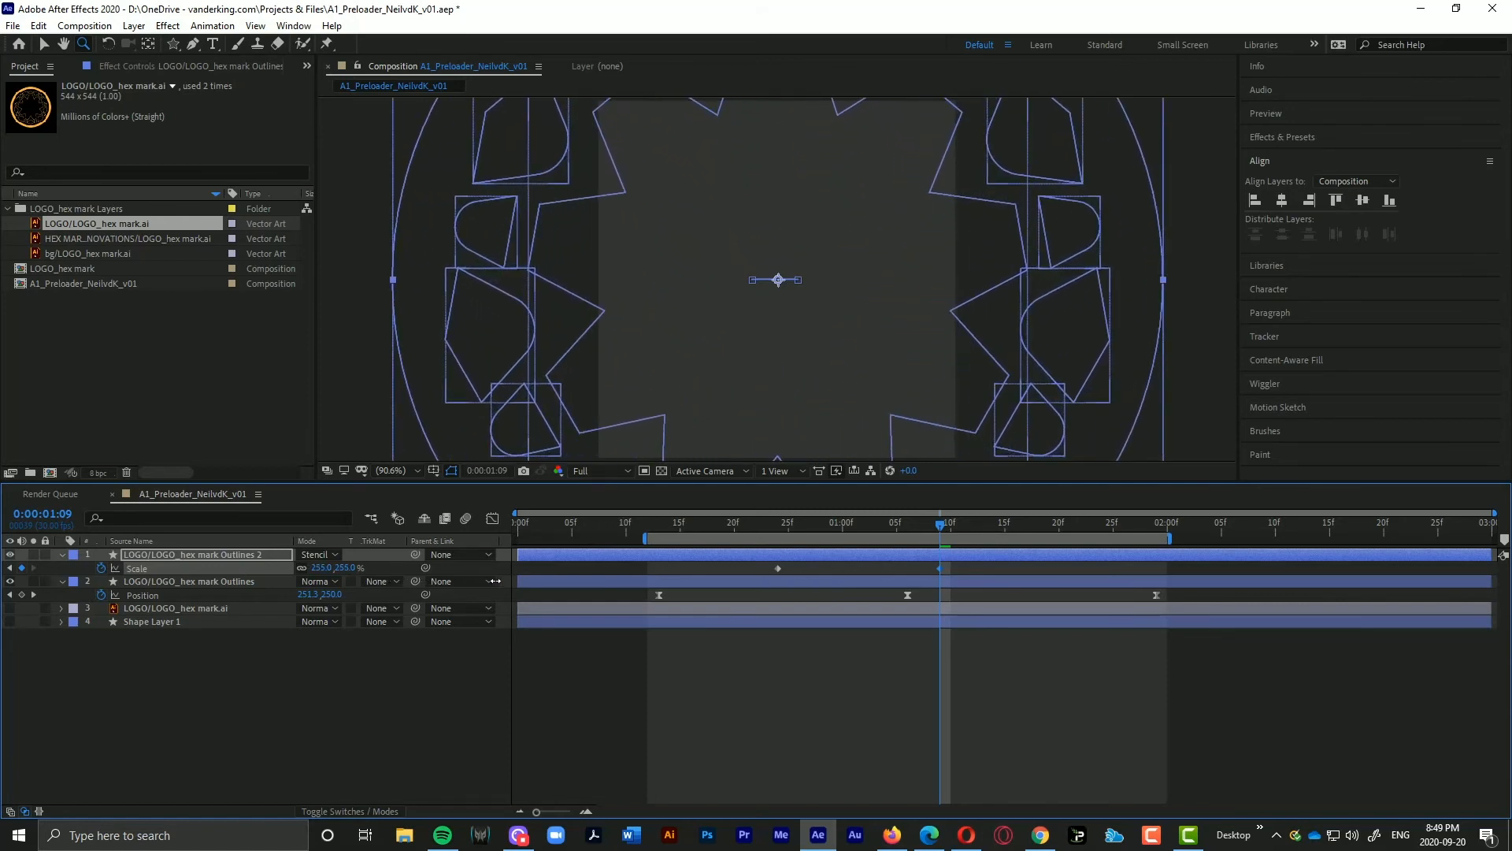
left_click(745, 523)
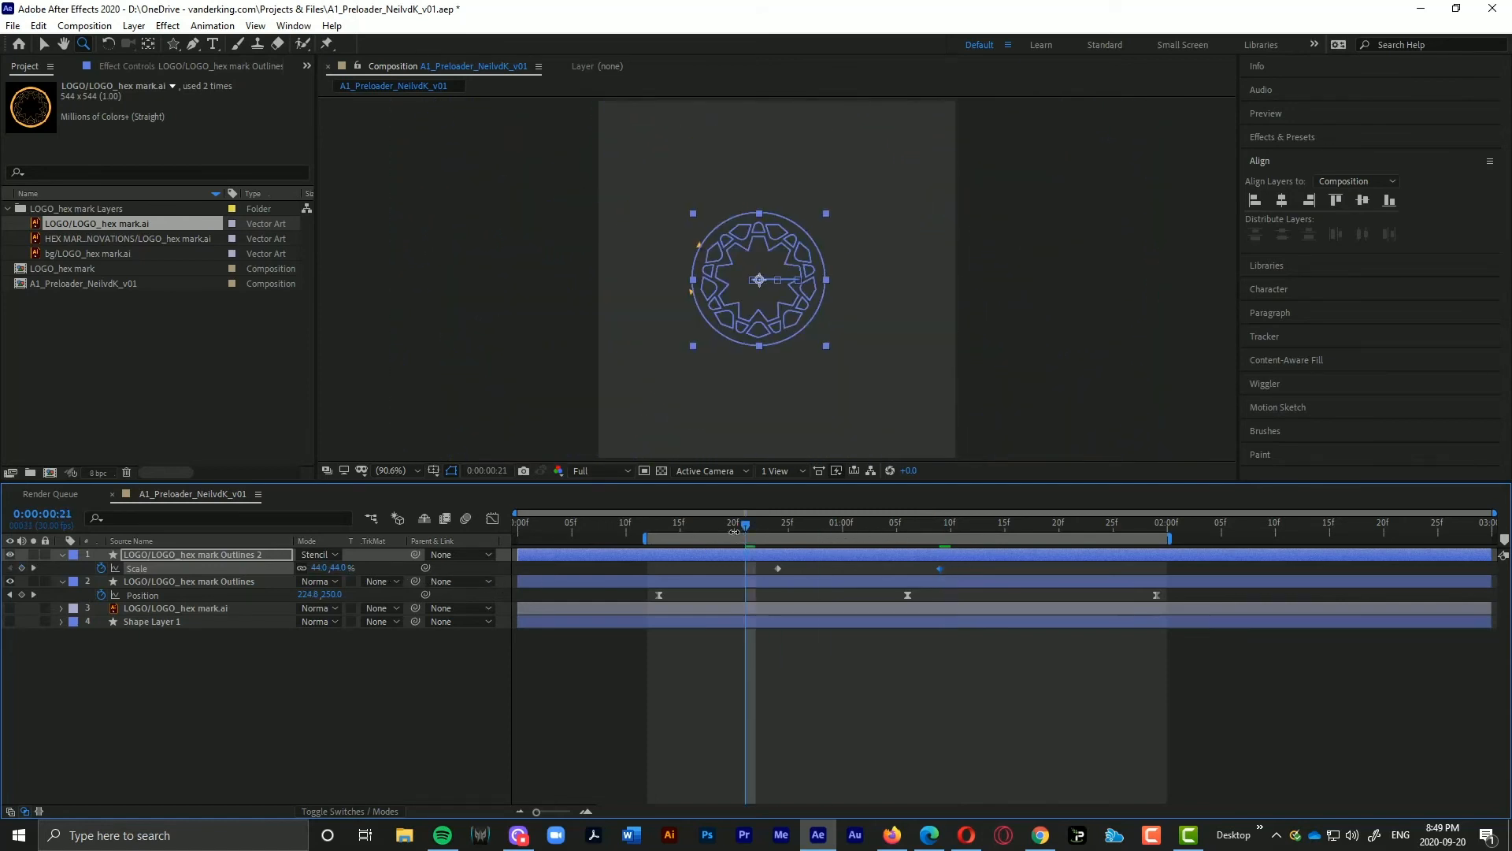
key("space")
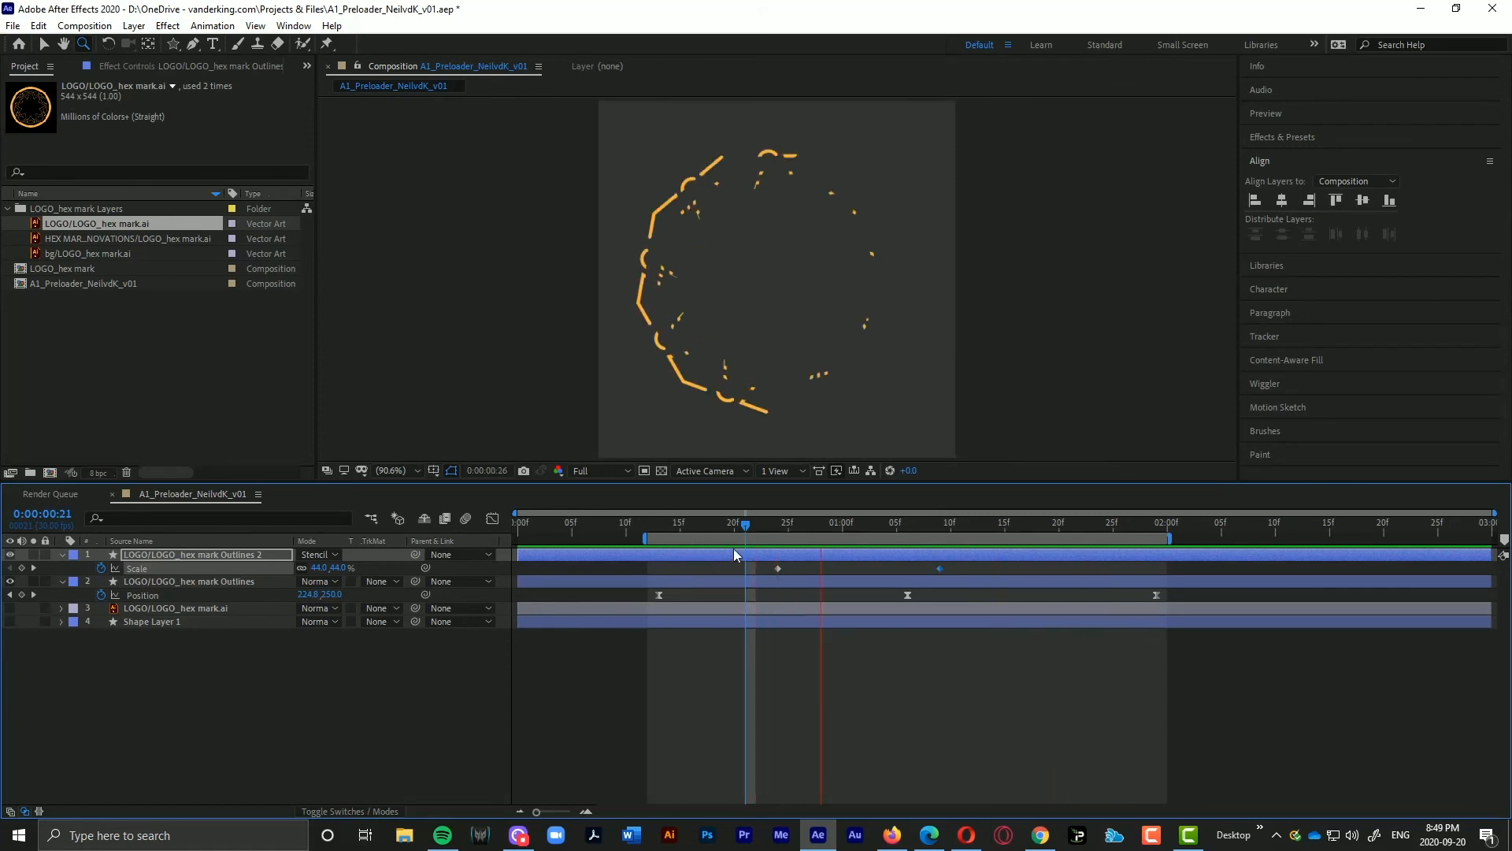
Step: Set the duplicated outlines layer's blending mode to Screen and its Scale to a constant 90% by removing the Scale keyframes, and preview
left_click(778, 524)
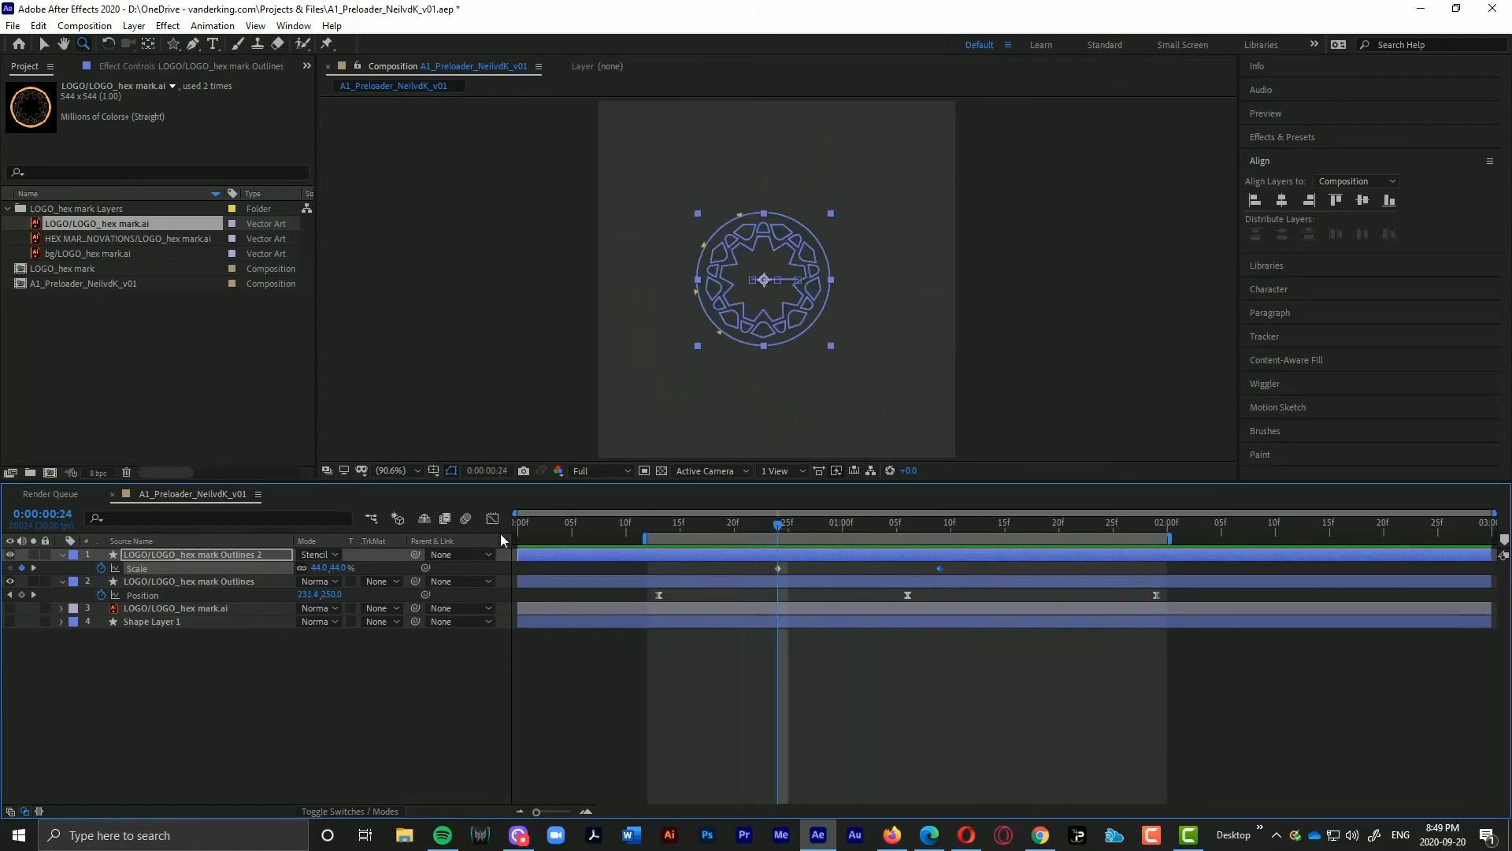
left_click(327, 555)
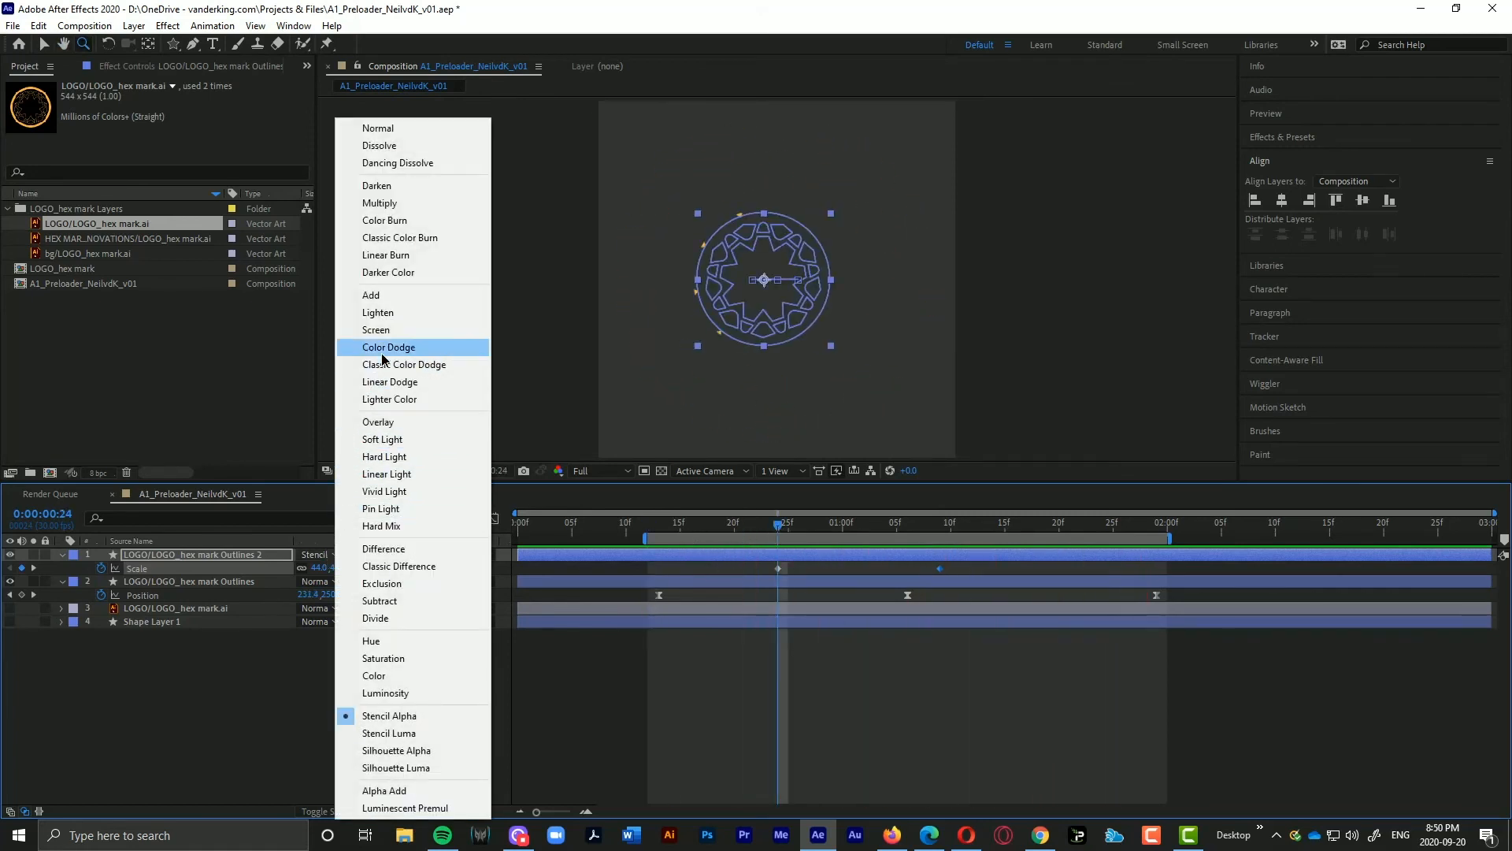
left_click(378, 329)
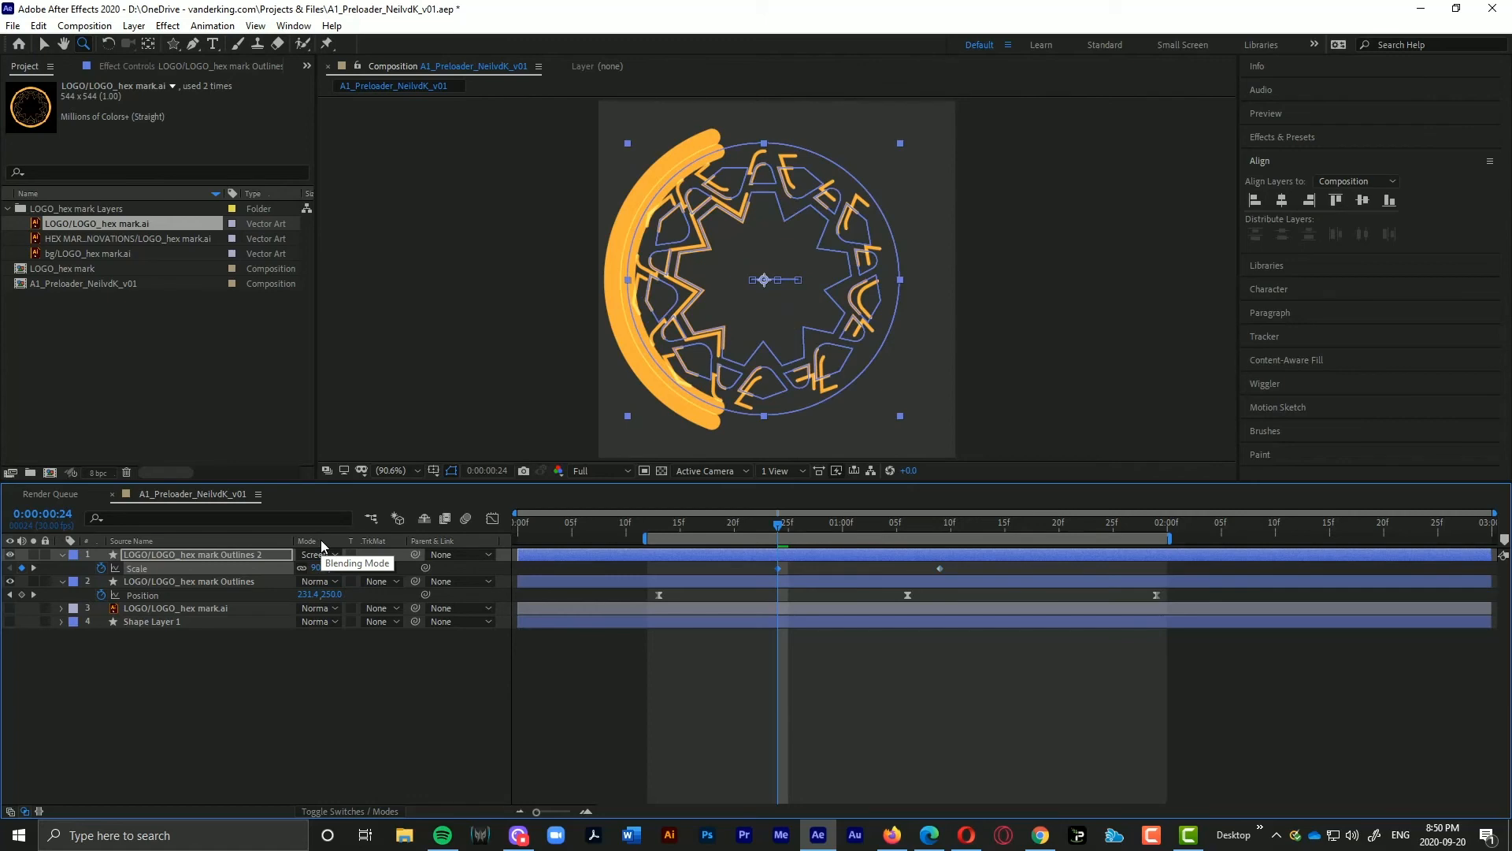
left_click(794, 523)
mouse_move(796, 526)
left_mouse_down()
mouse_move(810, 529)
mouse_move(774, 536)
mouse_move(979, 524)
mouse_move(787, 522)
left_mouse_up()
left_click(100, 567)
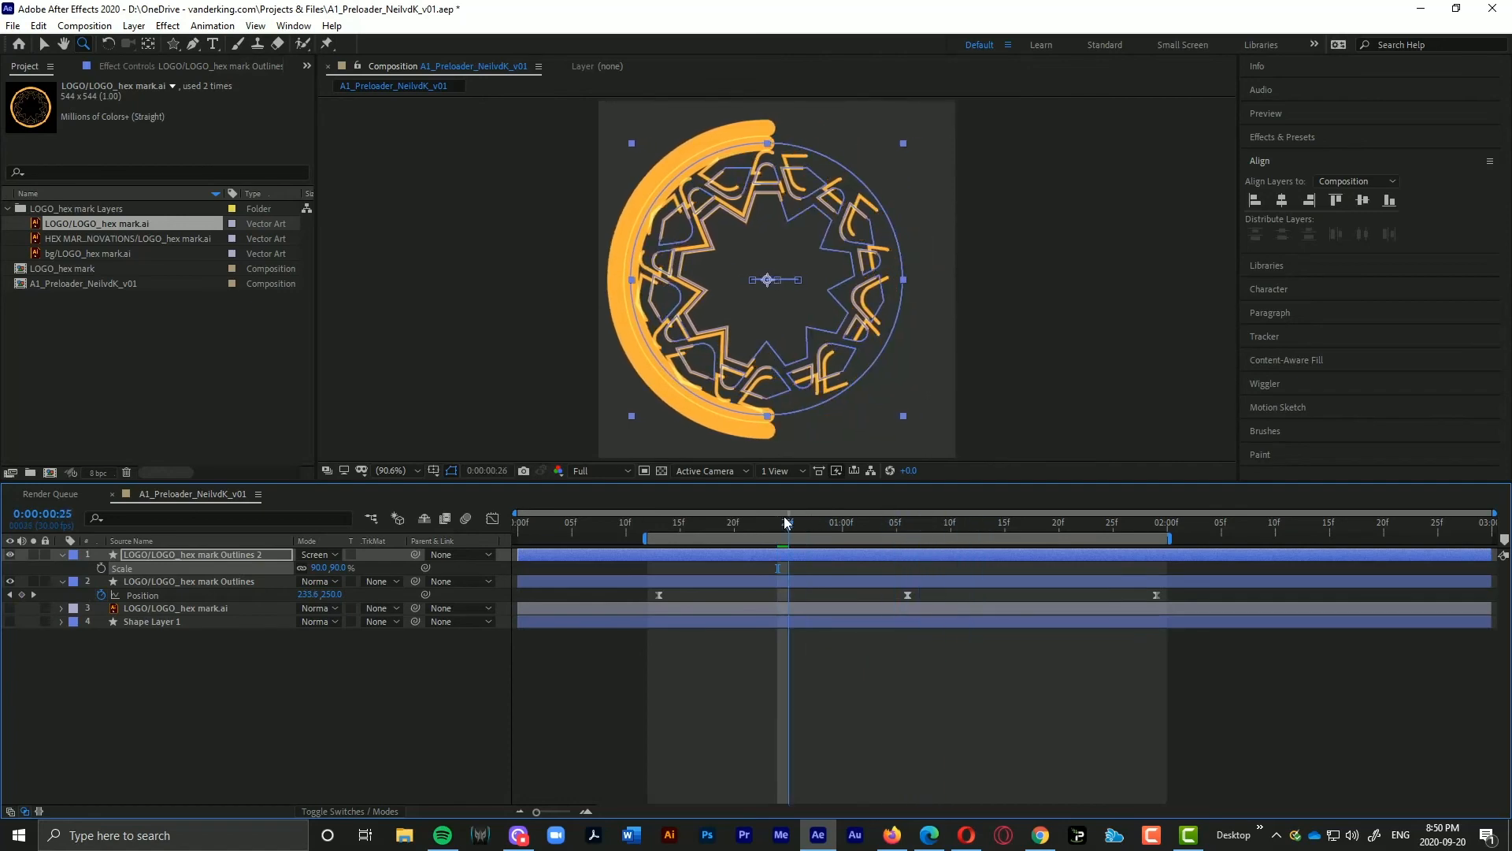
key("space")
key("space")
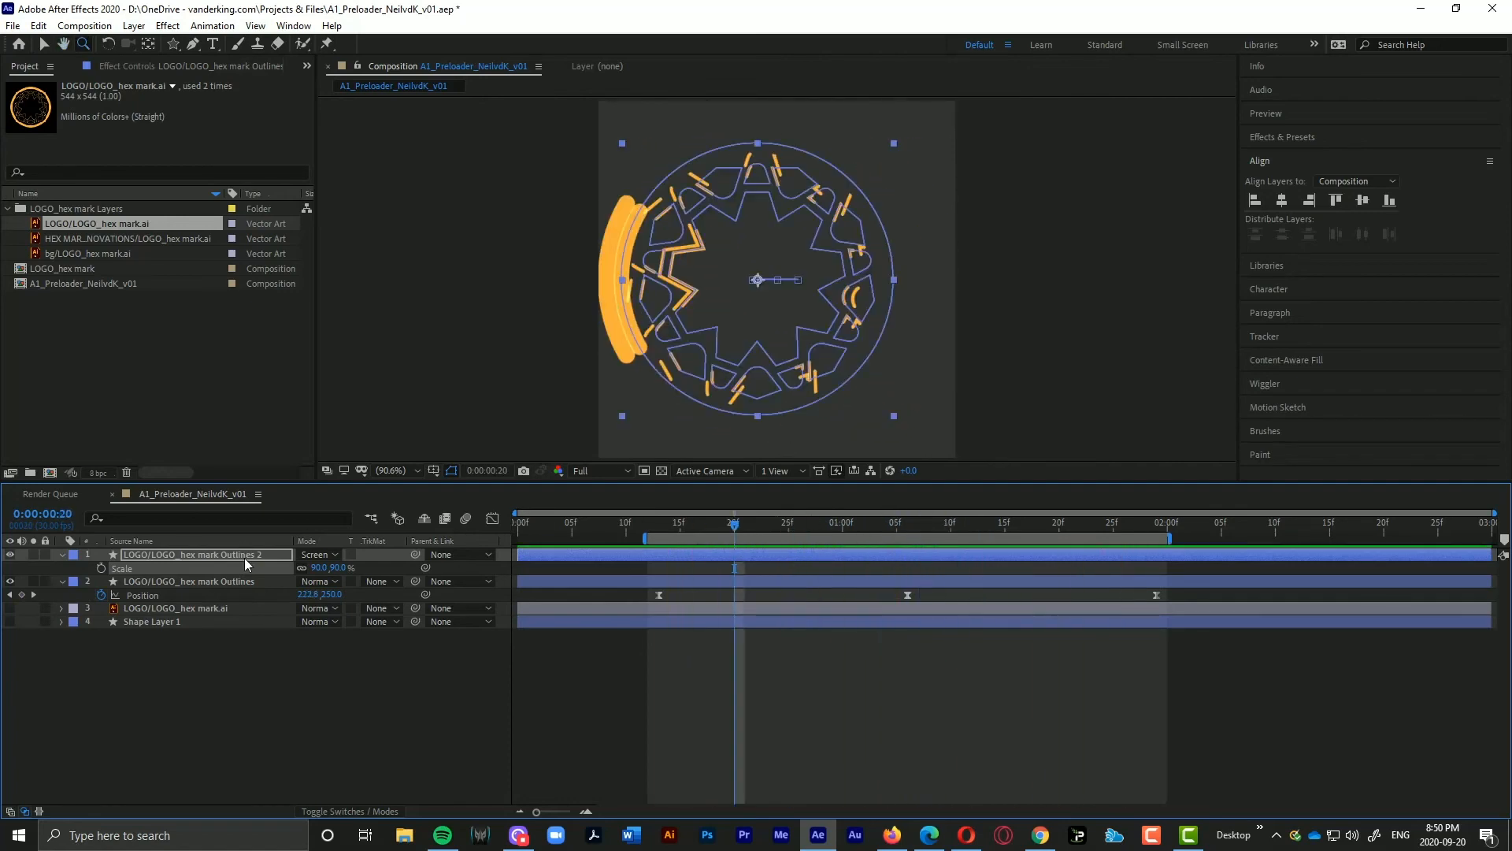
Step: Set the duplicated outlines layer's Opacity to 26% and preview from 0:00:00:13
key("t")
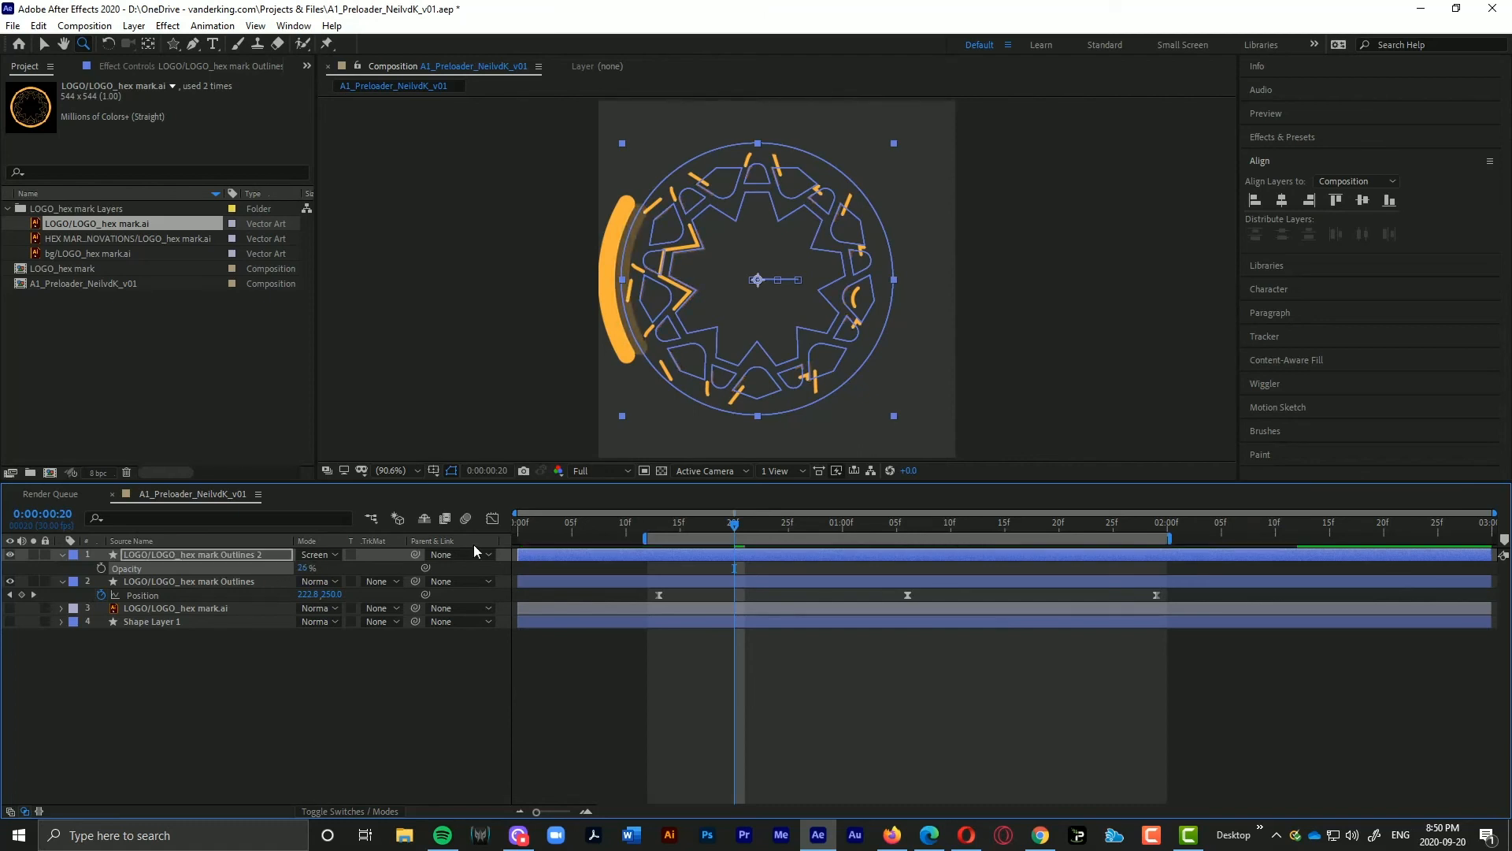
left_click(659, 524)
key("space")
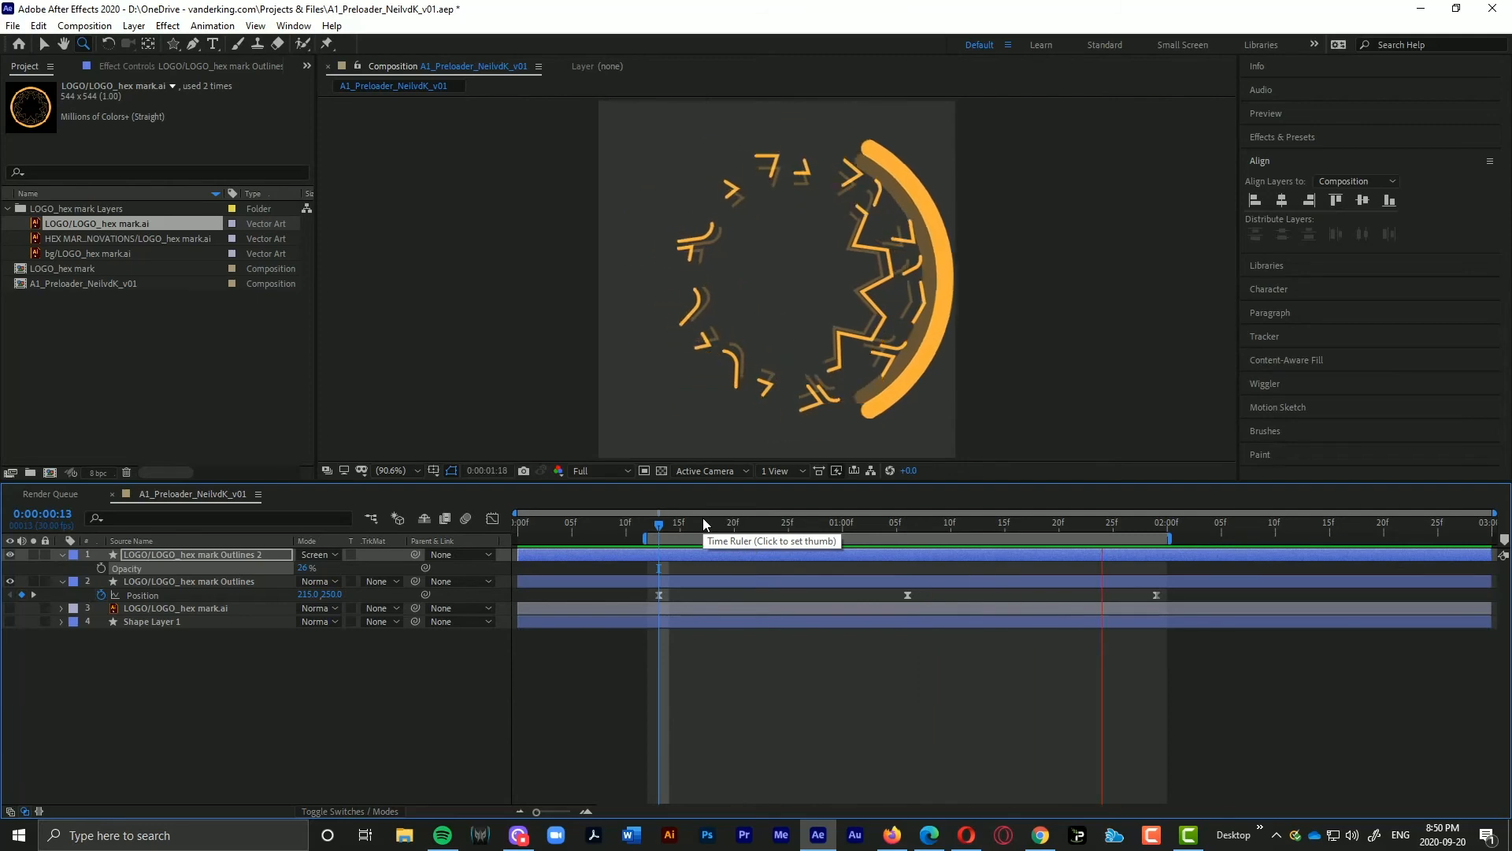
key("space")
Step: Remove the original logo outlines layer's Position keyframes at 0:00:01:06 to keep it centred, and preview the result
left_click_drag(678, 512, 909, 526)
left_click(101, 595)
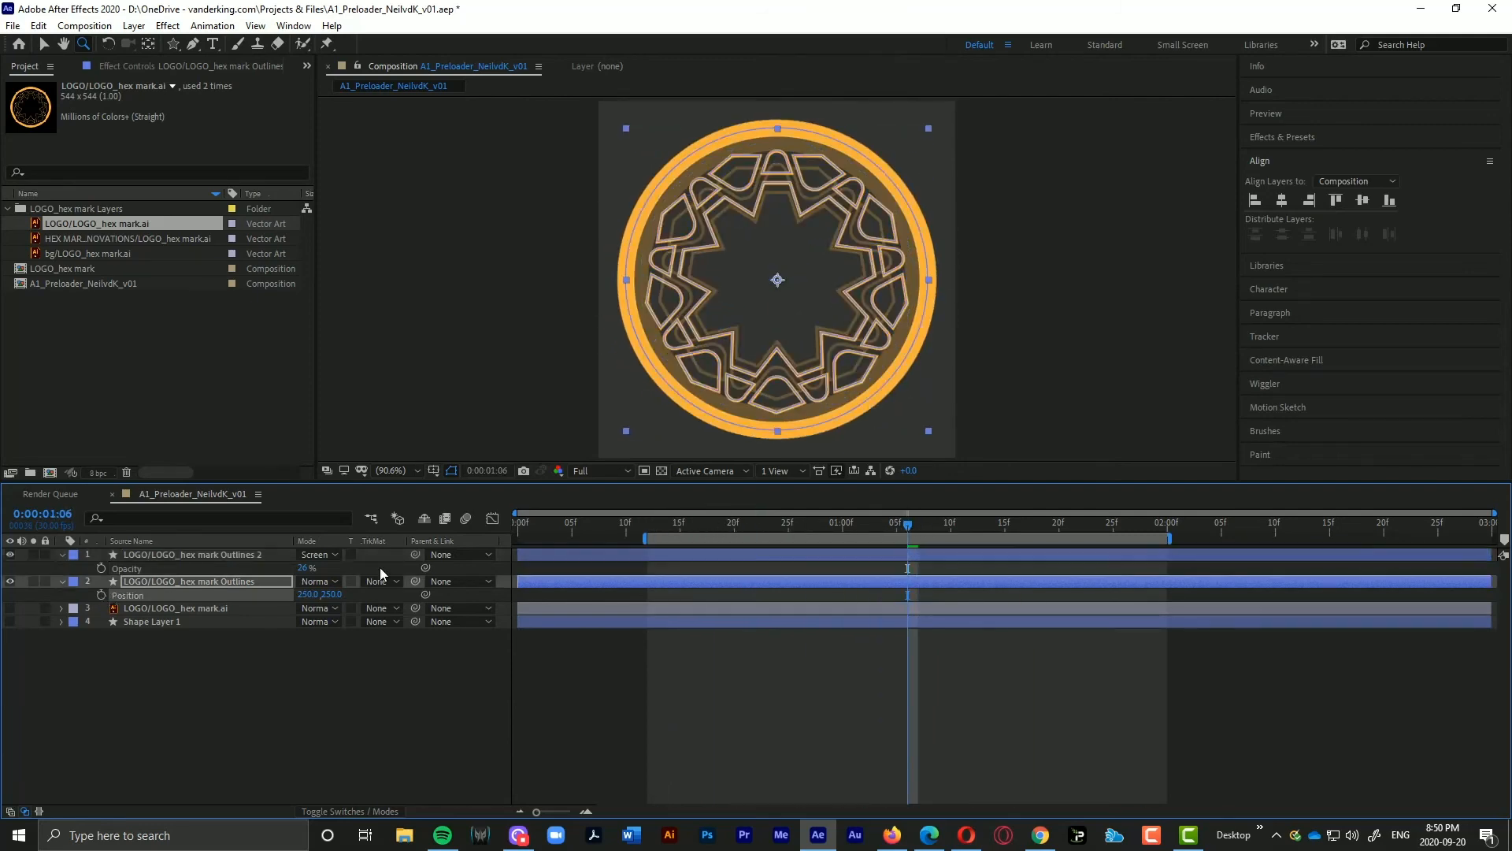
left_click(659, 525)
key("space")
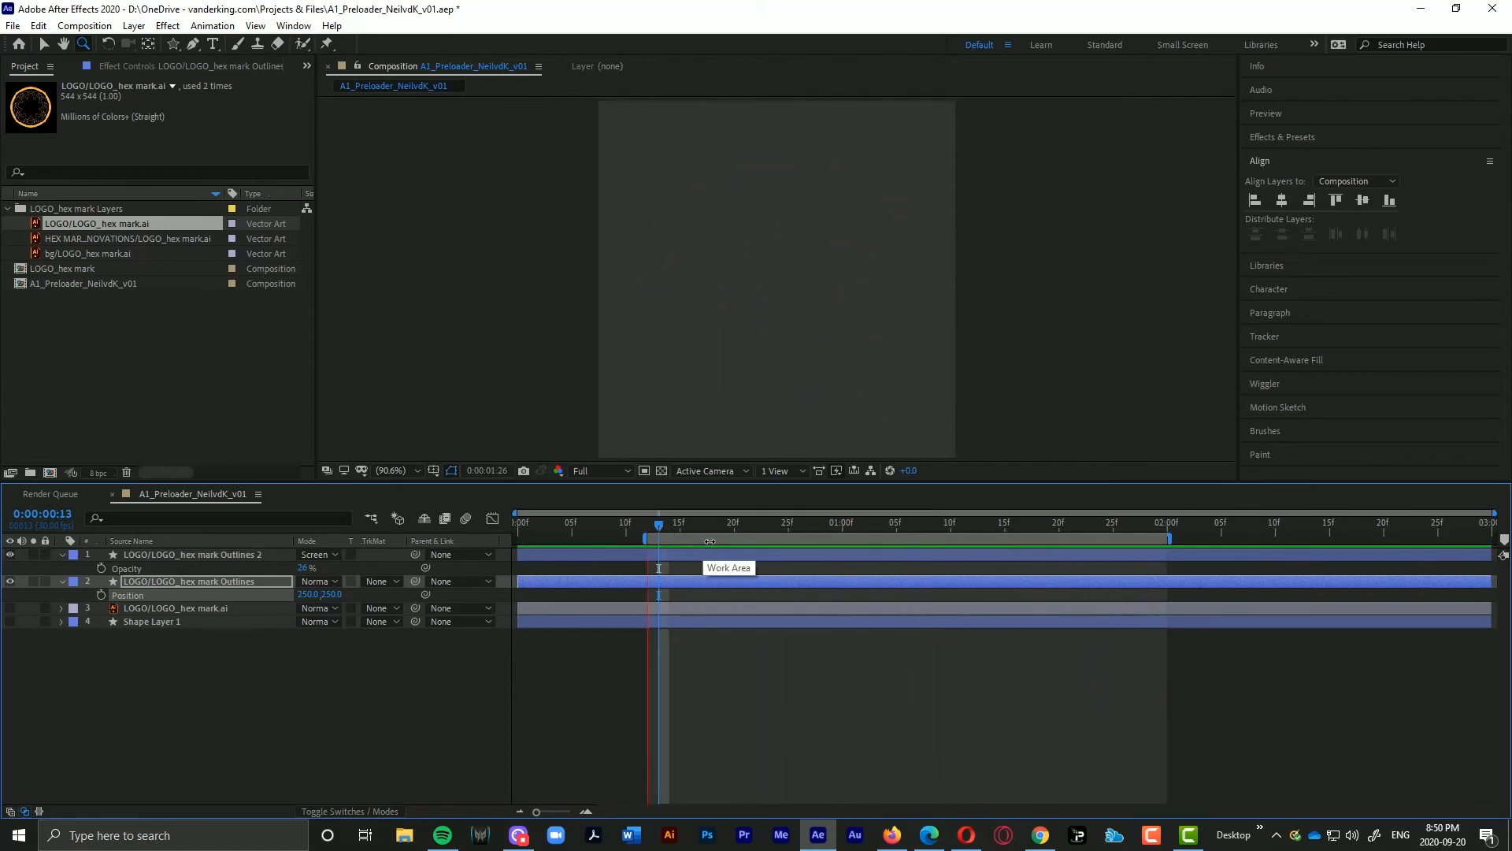
key("space")
Step: Reveal the keyframes of all layers and shift both outlines layers' middle Trim Paths keyframes one frame earlier, ending at 0:00:01:06
left_click_drag(647, 660, 167, 556)
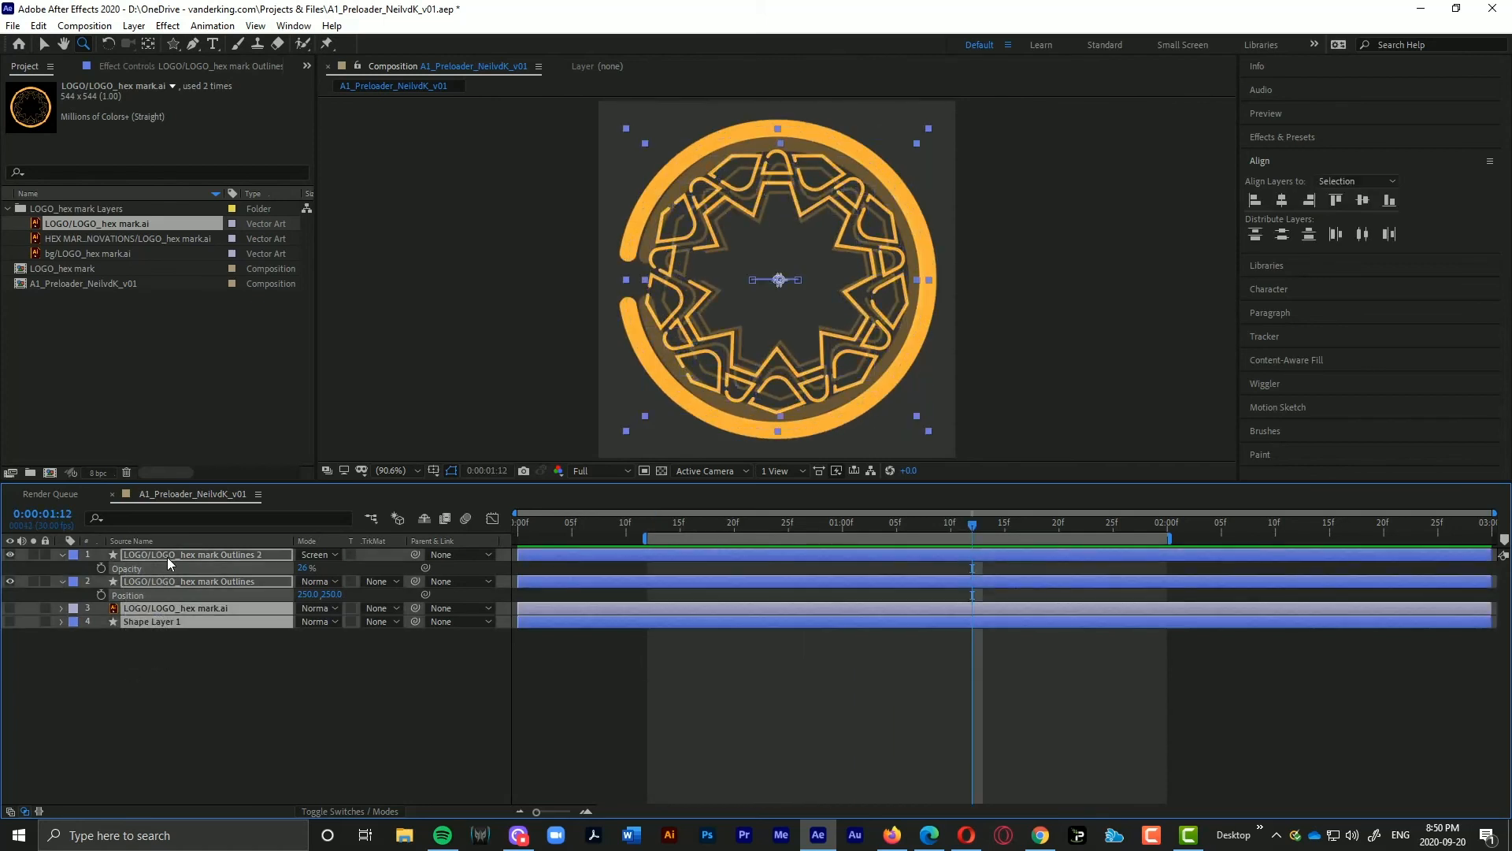
key("u")
left_click_drag(977, 536, 914, 662)
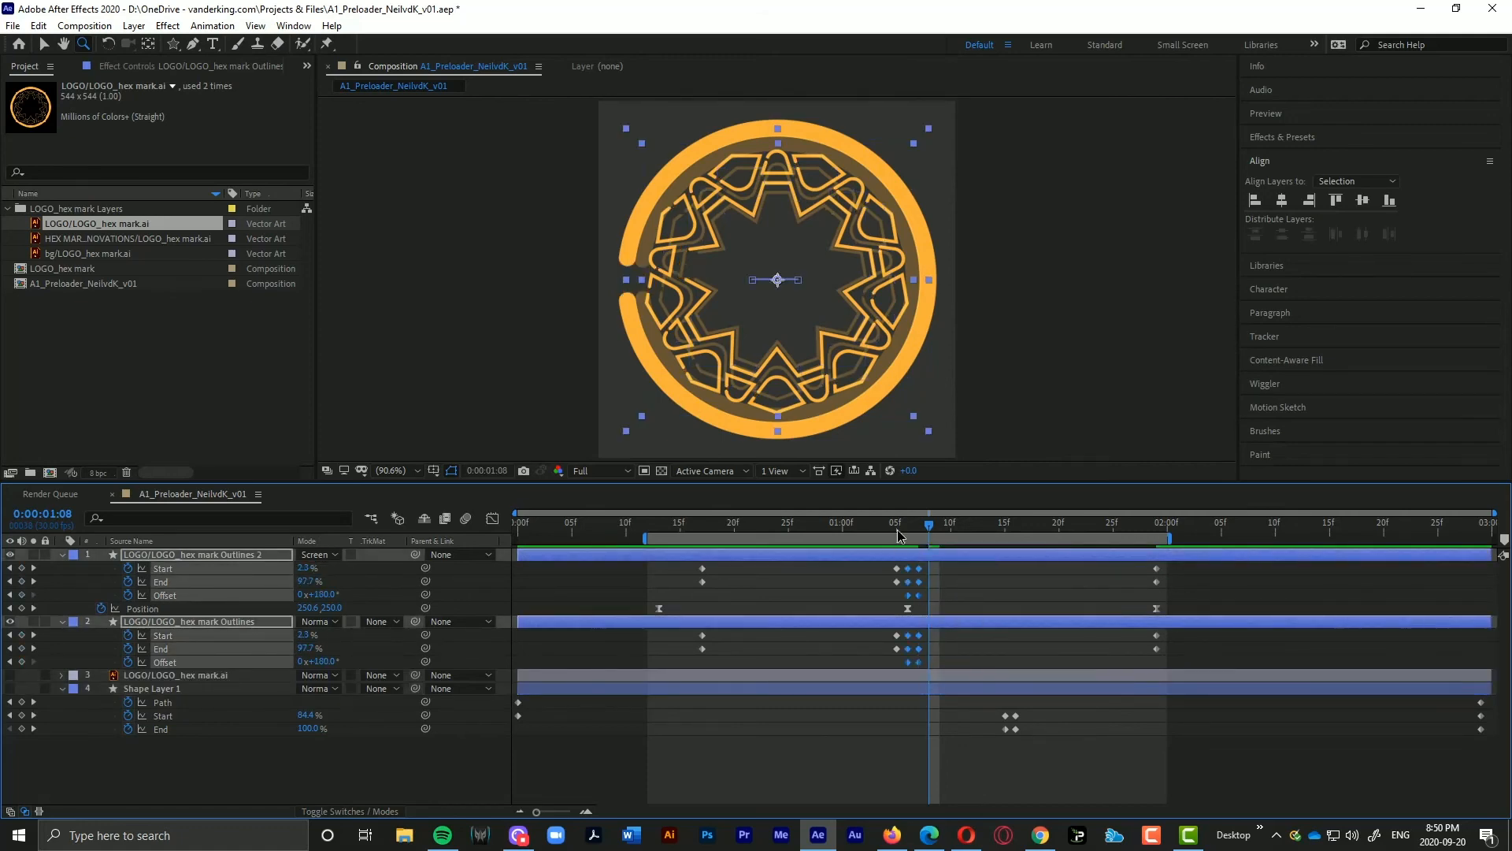
left_click_drag(874, 531, 669, 538)
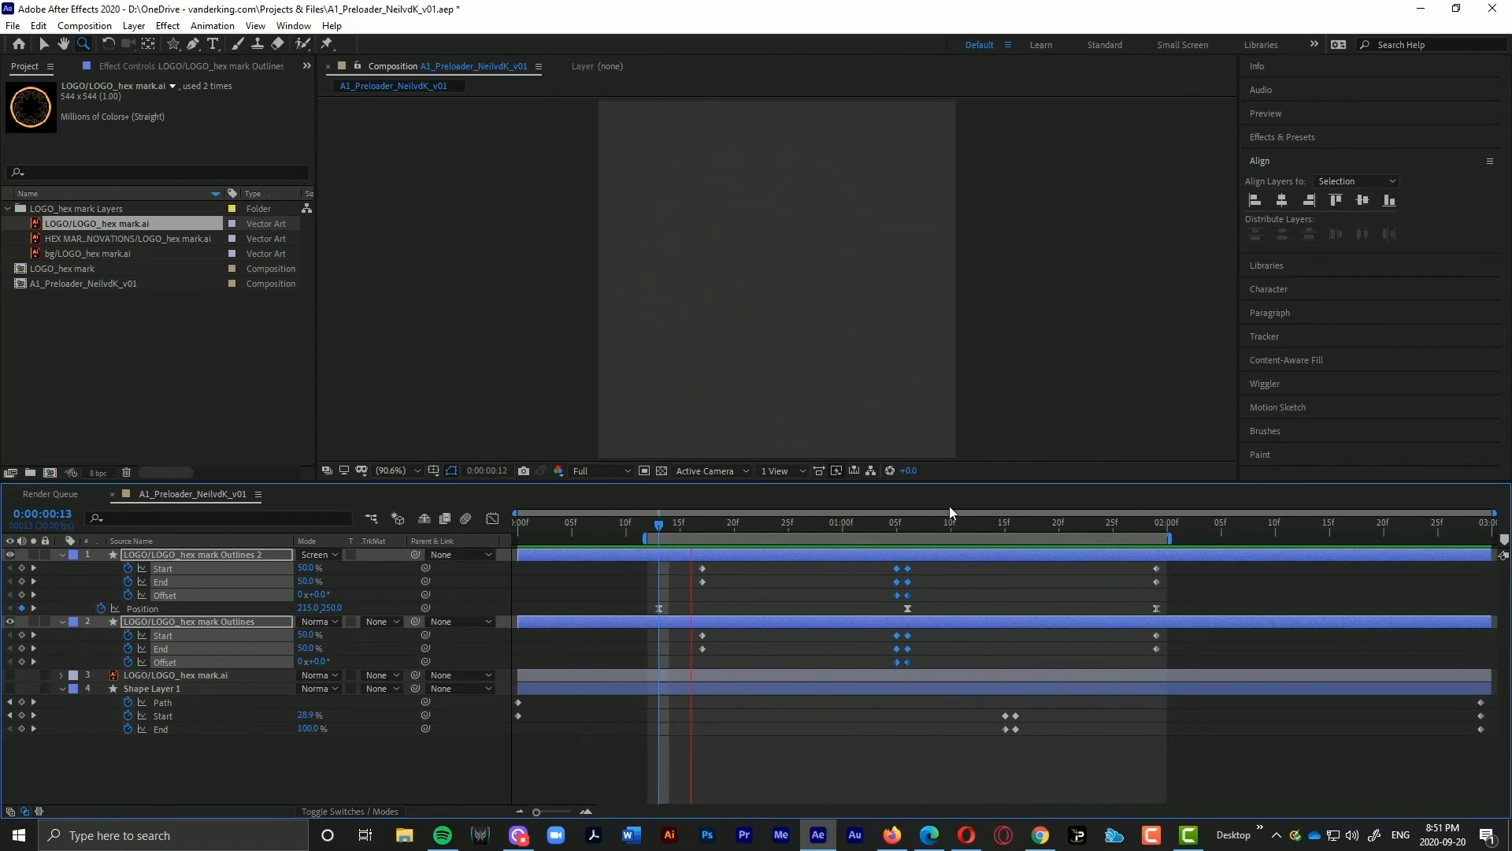
left_click(909, 526)
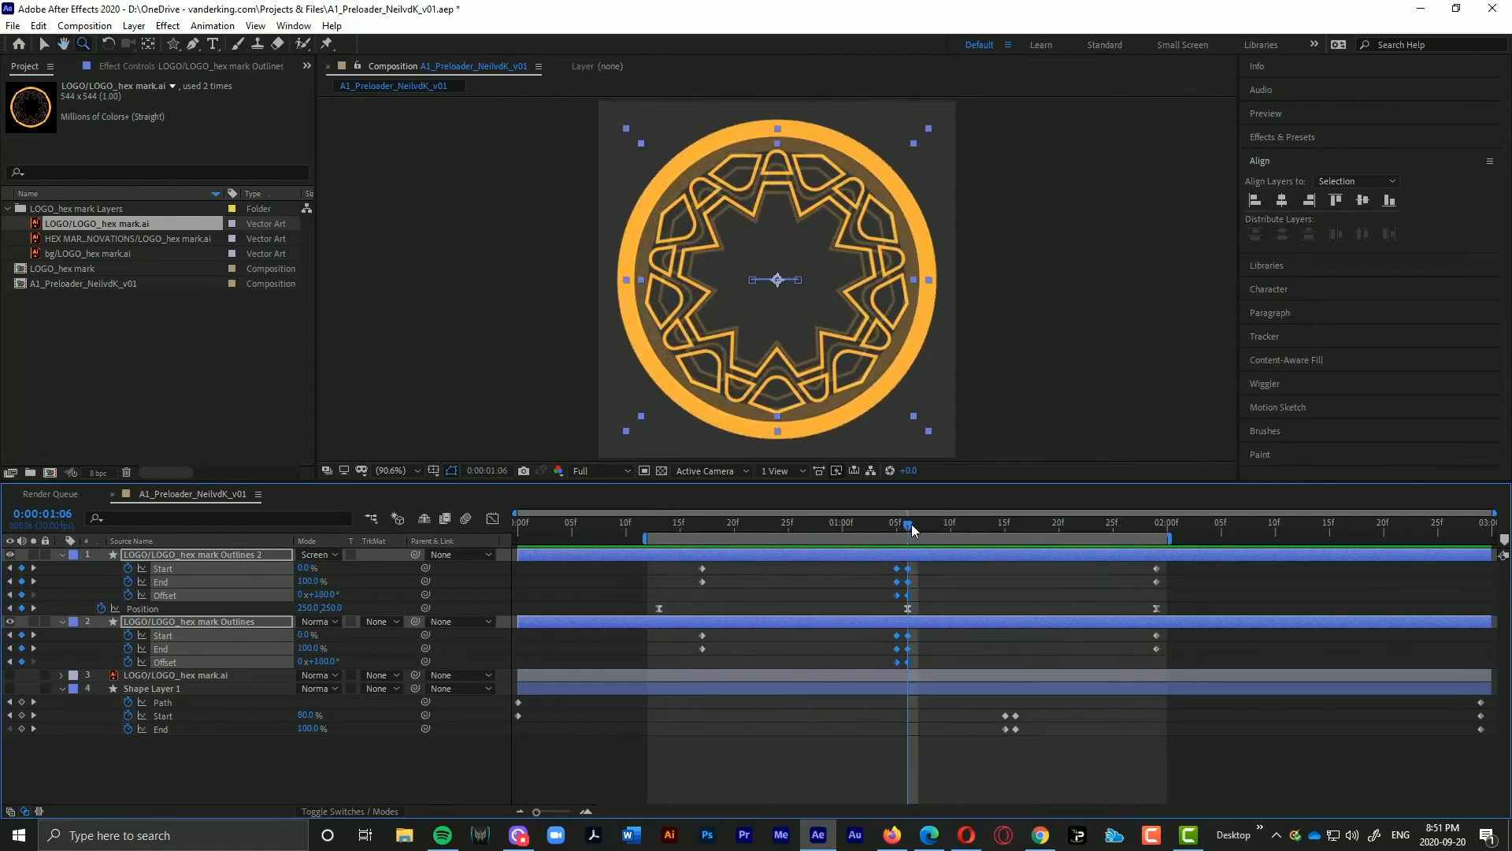
Step: Slide the duplicated outlines layer two frames earlier, realign its first and last Trim Paths keyframes with the original layer's, and preview
left_click(870, 569)
left_click_drag(900, 555, 881, 559)
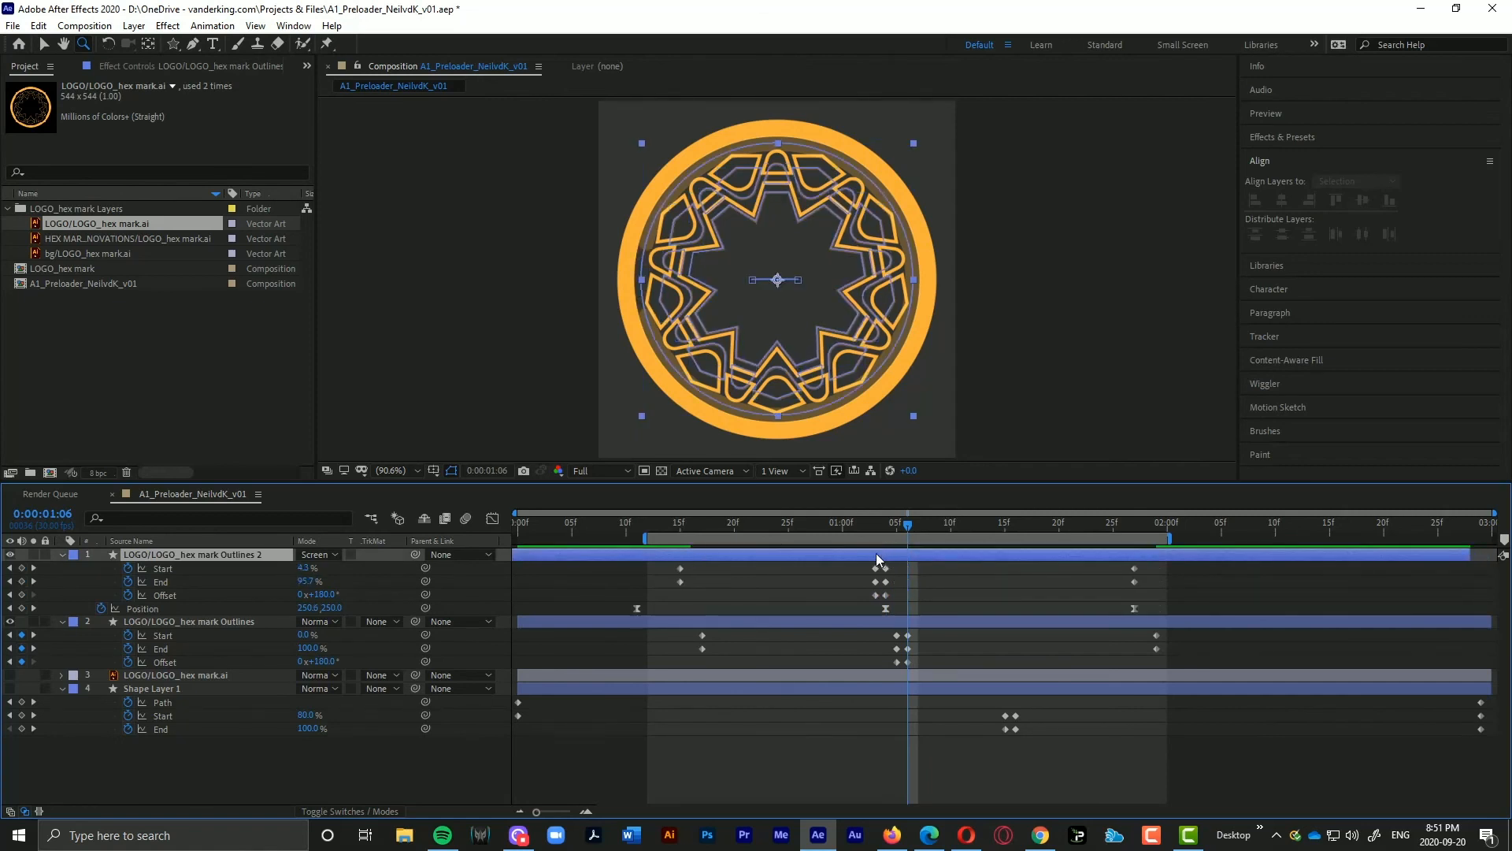
left_click_drag(672, 564, 685, 590)
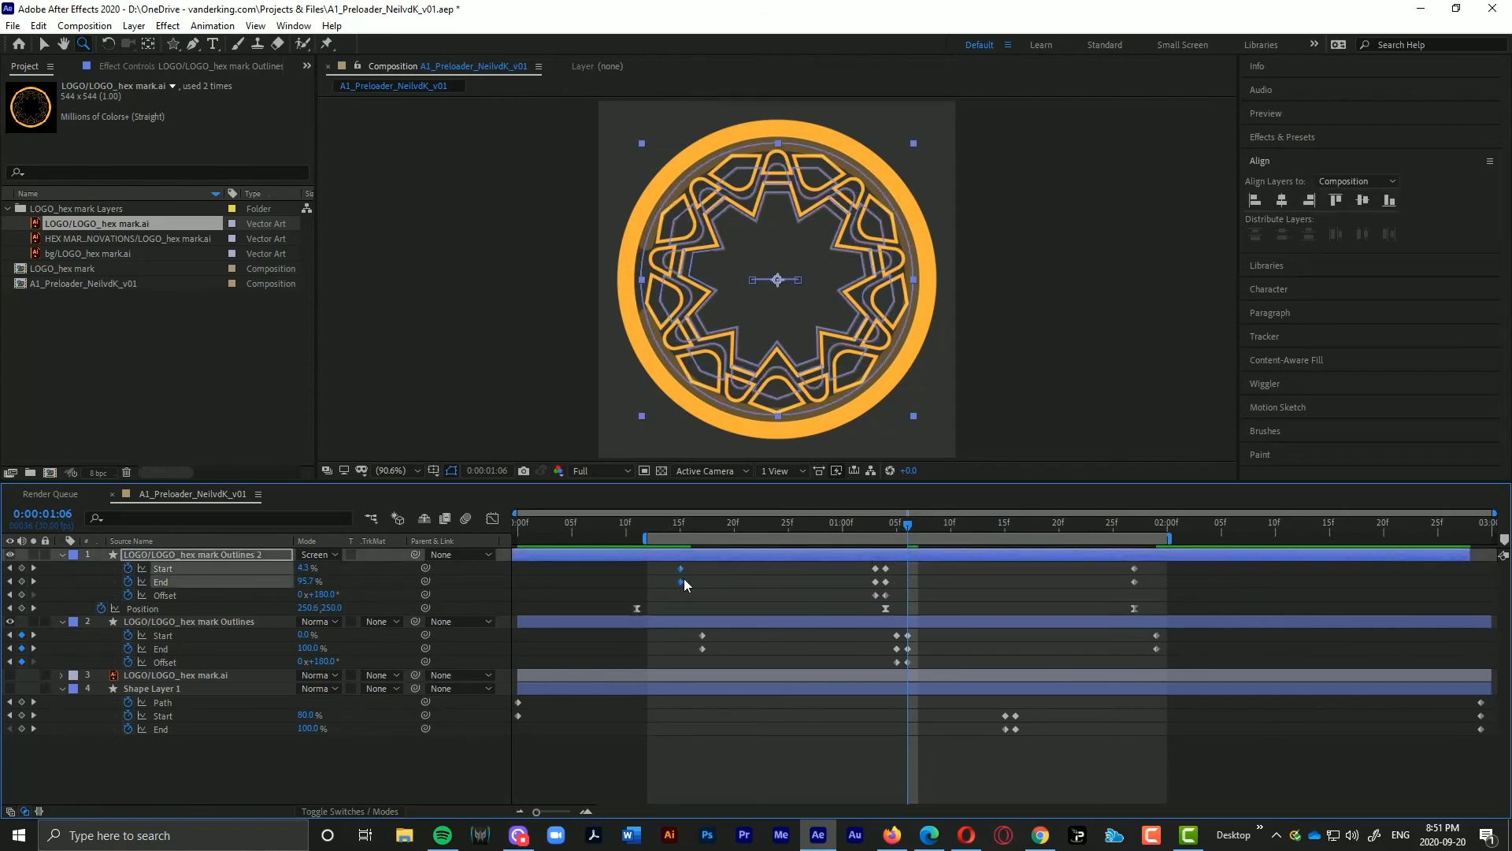
left_click_drag(1119, 560, 1156, 614)
key("space")
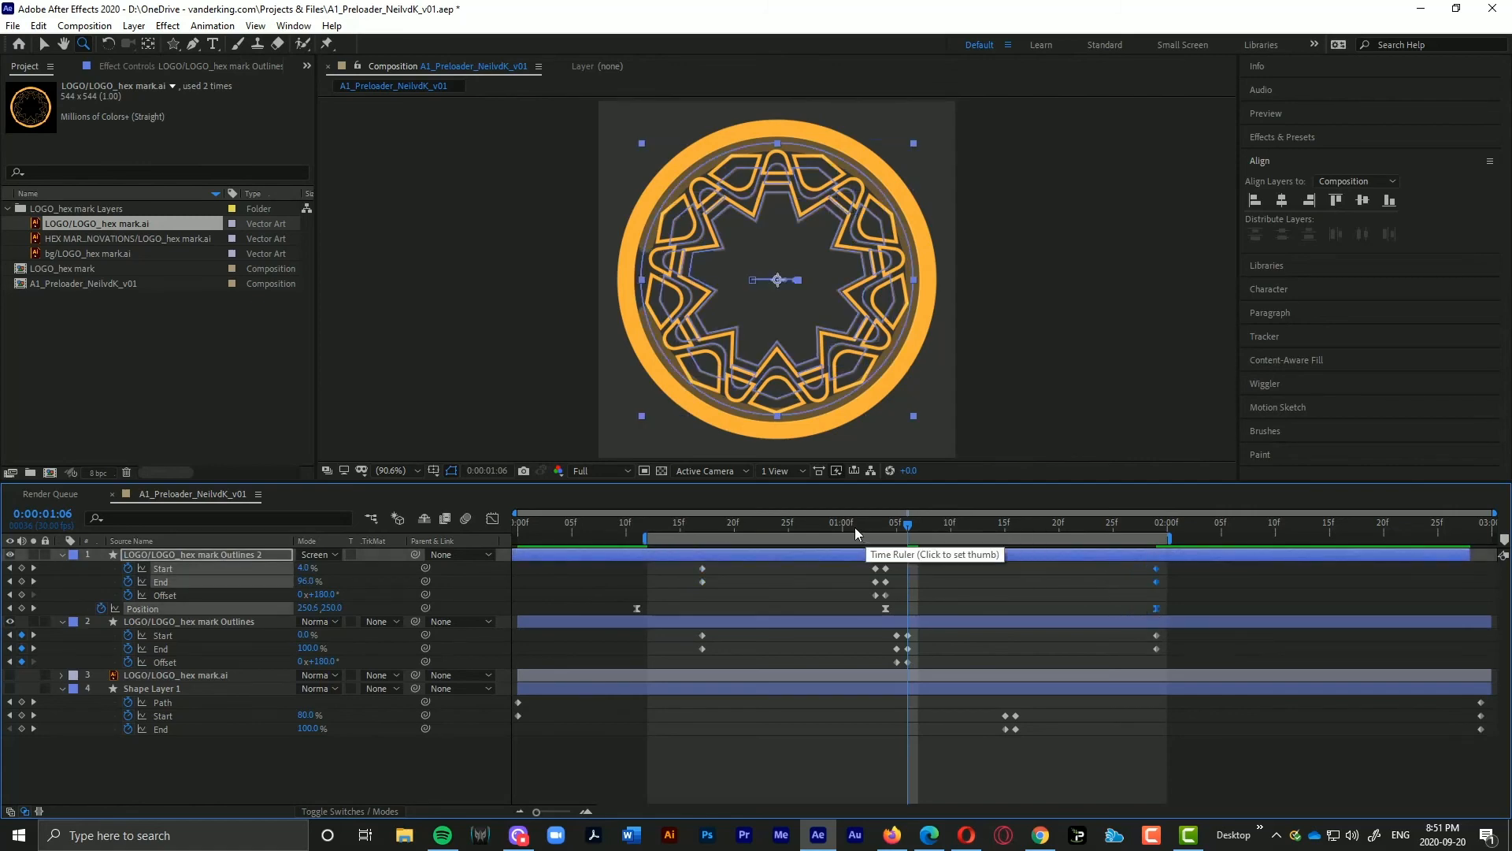
left_click_drag(895, 526, 679, 526)
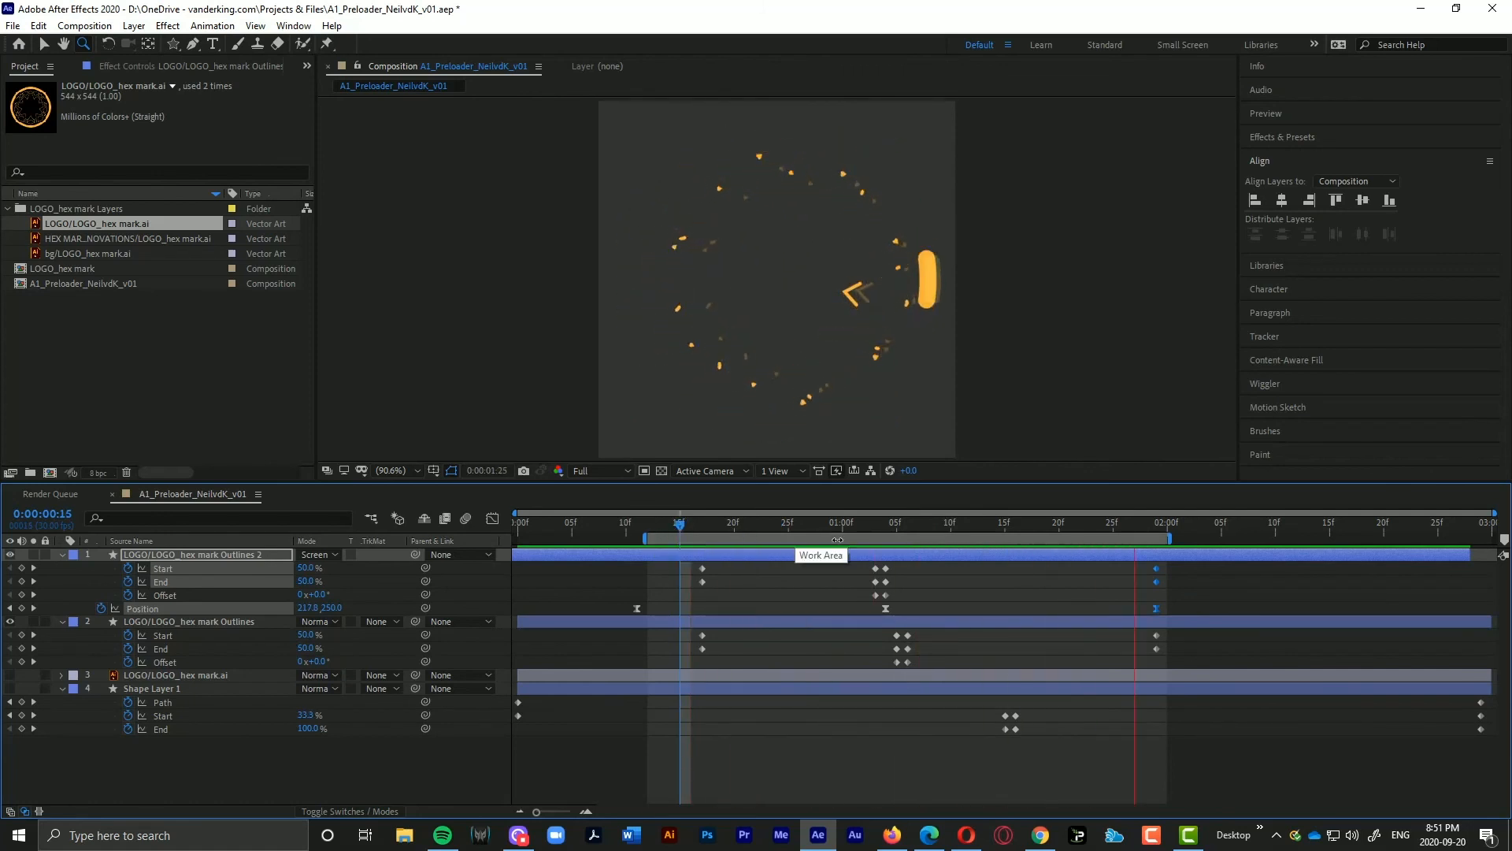
Step: Move the duplicate's middle keyframes earlier to end at 0:00:01:00 and its last keyframes to 0:00:01:17, and preview the offset timing
key("Page_Up")
left_click_drag(864, 565, 839, 608)
left_click_drag(1119, 562, 1160, 608)
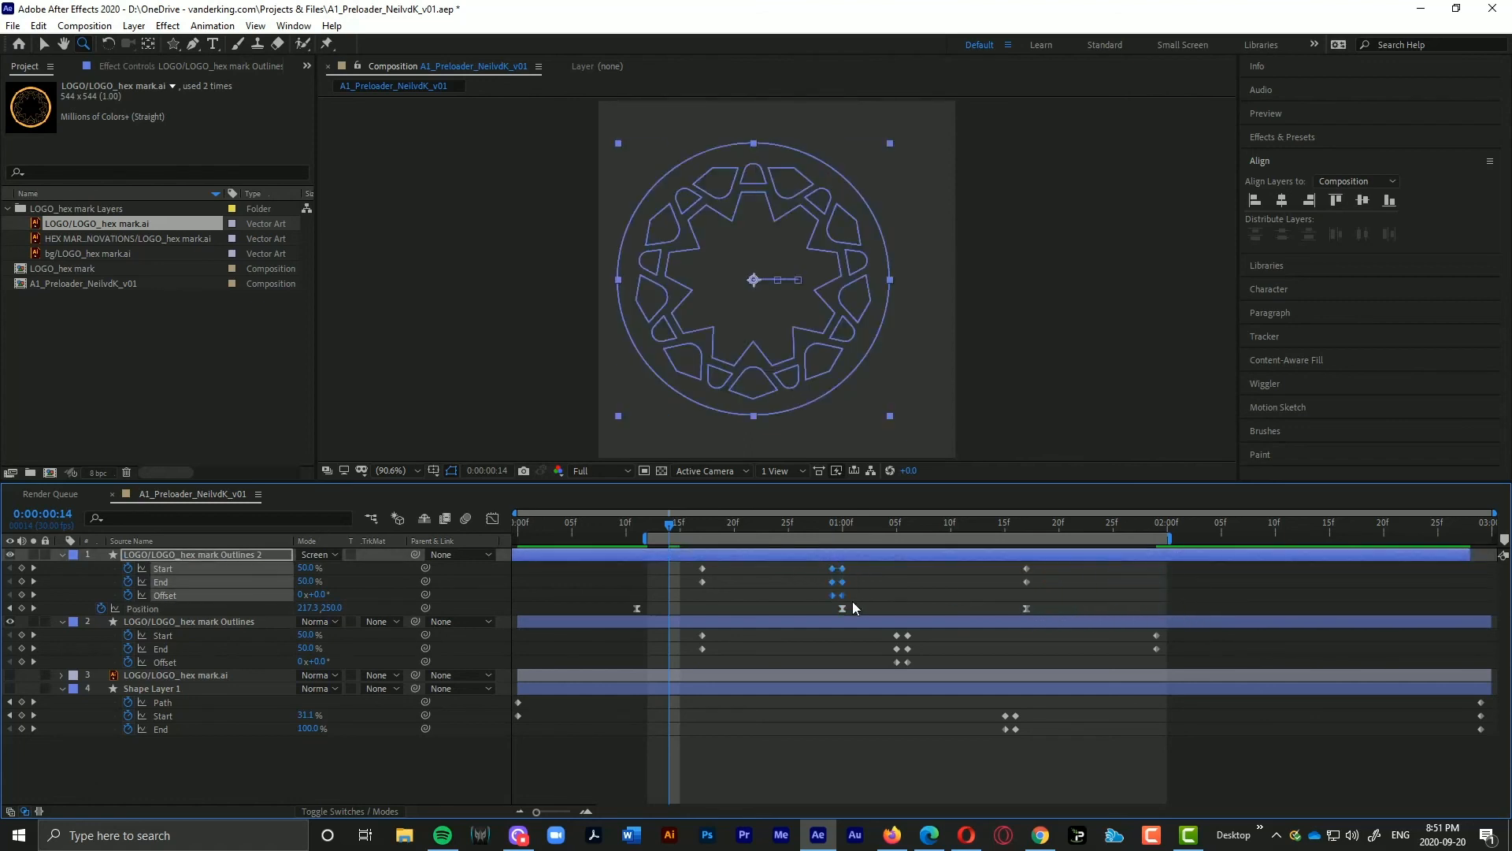
mouse_move(842, 608)
left_mouse_down()
mouse_move(866, 618)
mouse_move(839, 607)
left_mouse_up()
key("space")
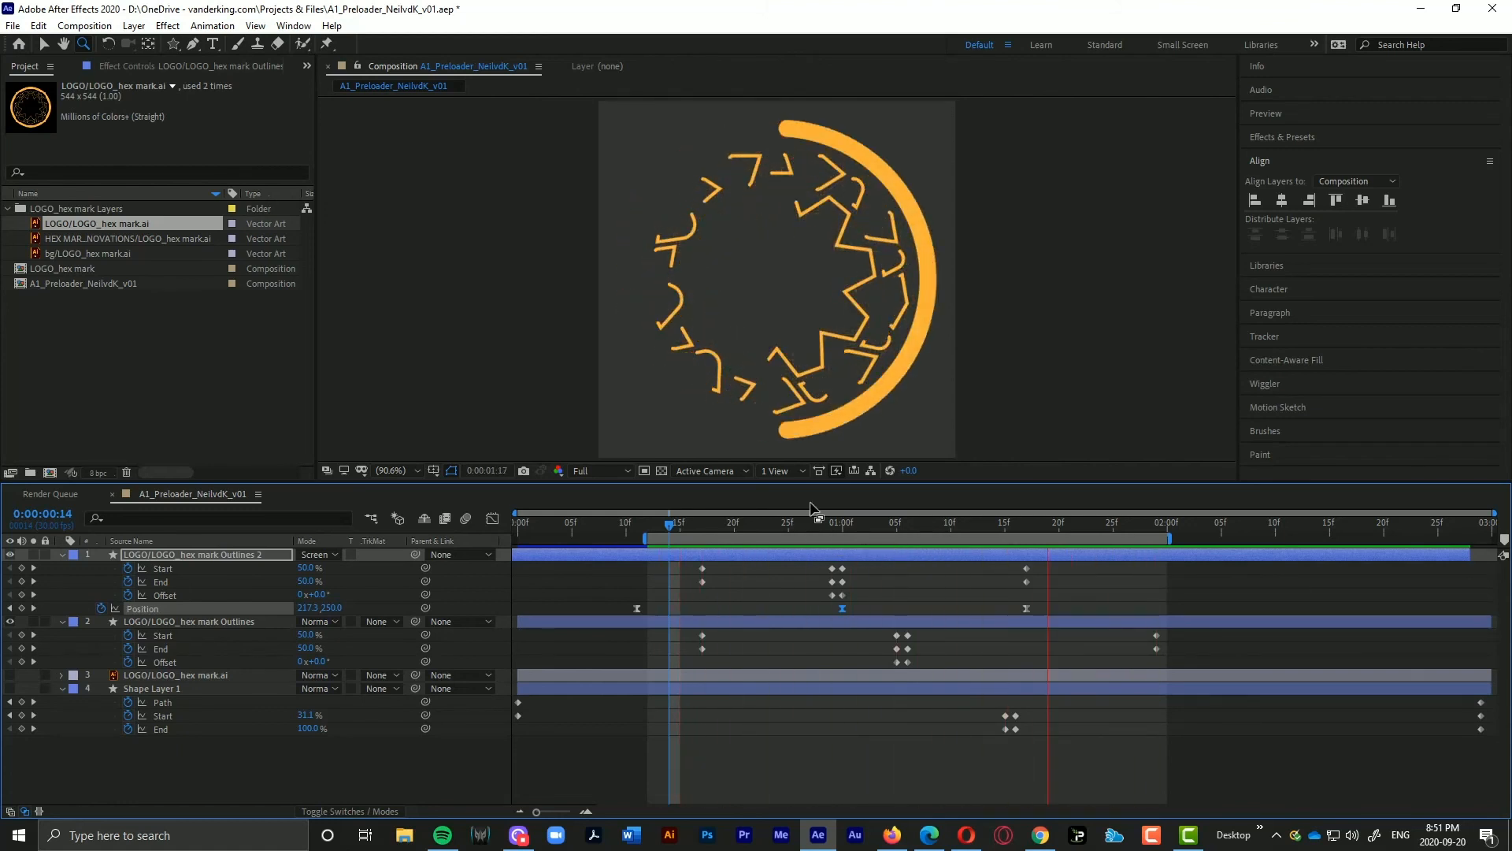
Step: Show Shape Layer 1 and hide both logo outlines layers
left_click_drag(816, 524, 1060, 534)
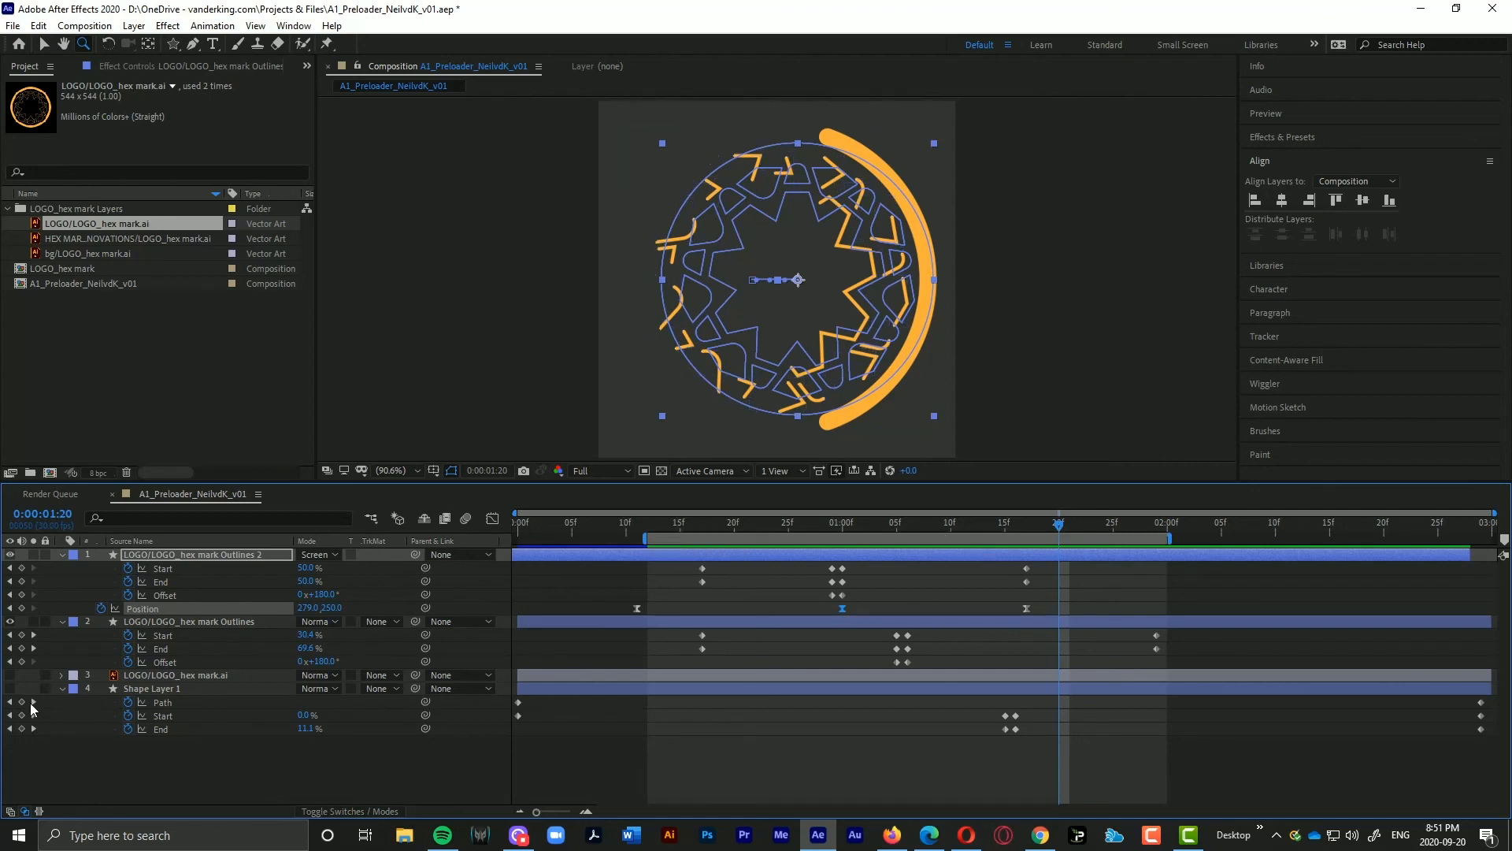
left_click(10, 688)
left_click_drag(10, 625, 10, 554)
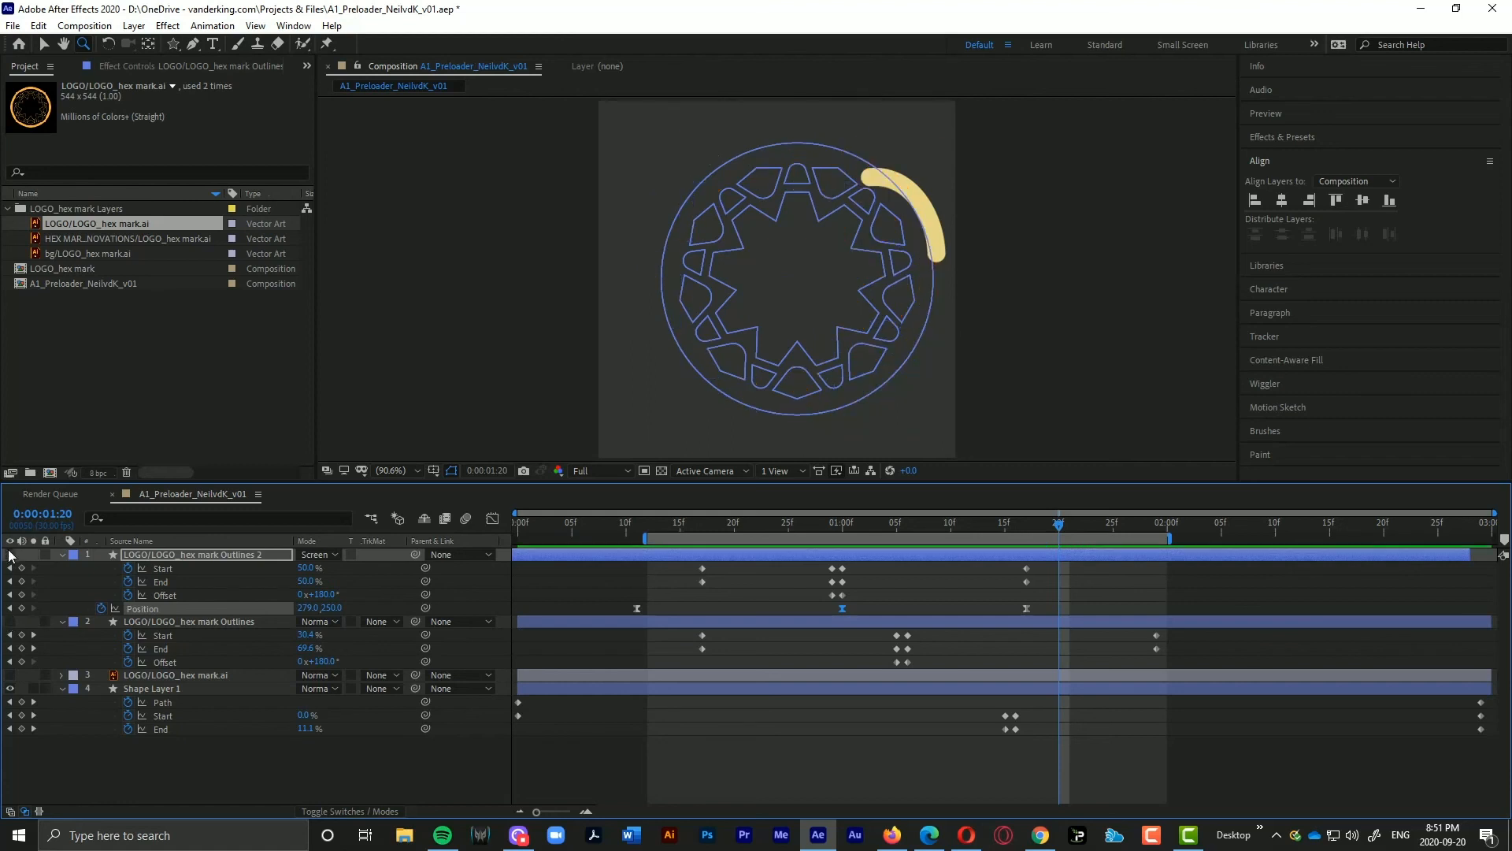
left_click(246, 768)
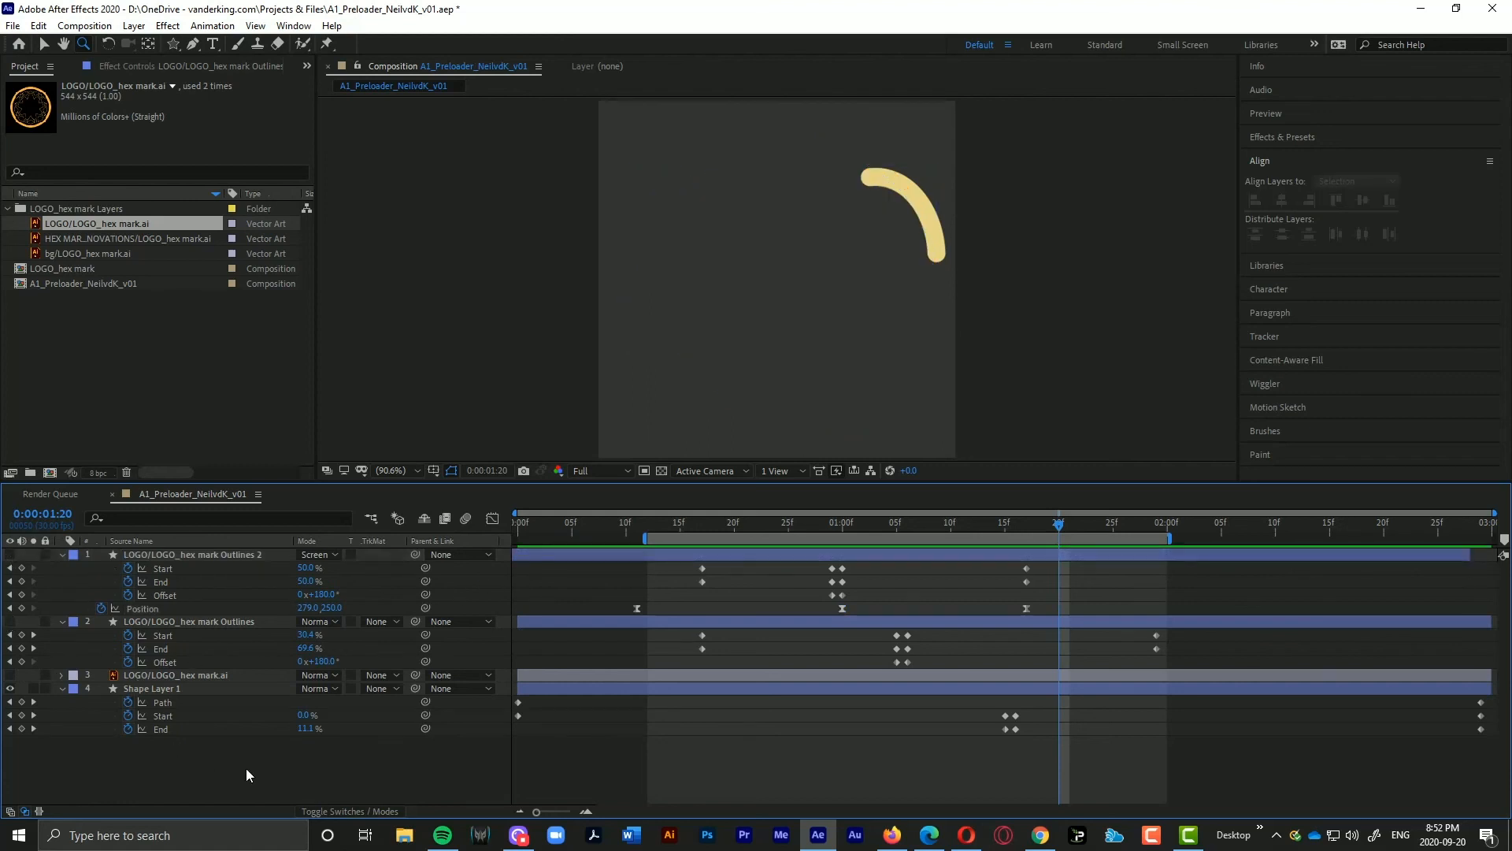
Step: Select Shape Layer 1 and look through the Generate effects available for it
mouse_move(918, 522)
left_mouse_down()
mouse_move(518, 523)
mouse_move(930, 523)
left_mouse_up()
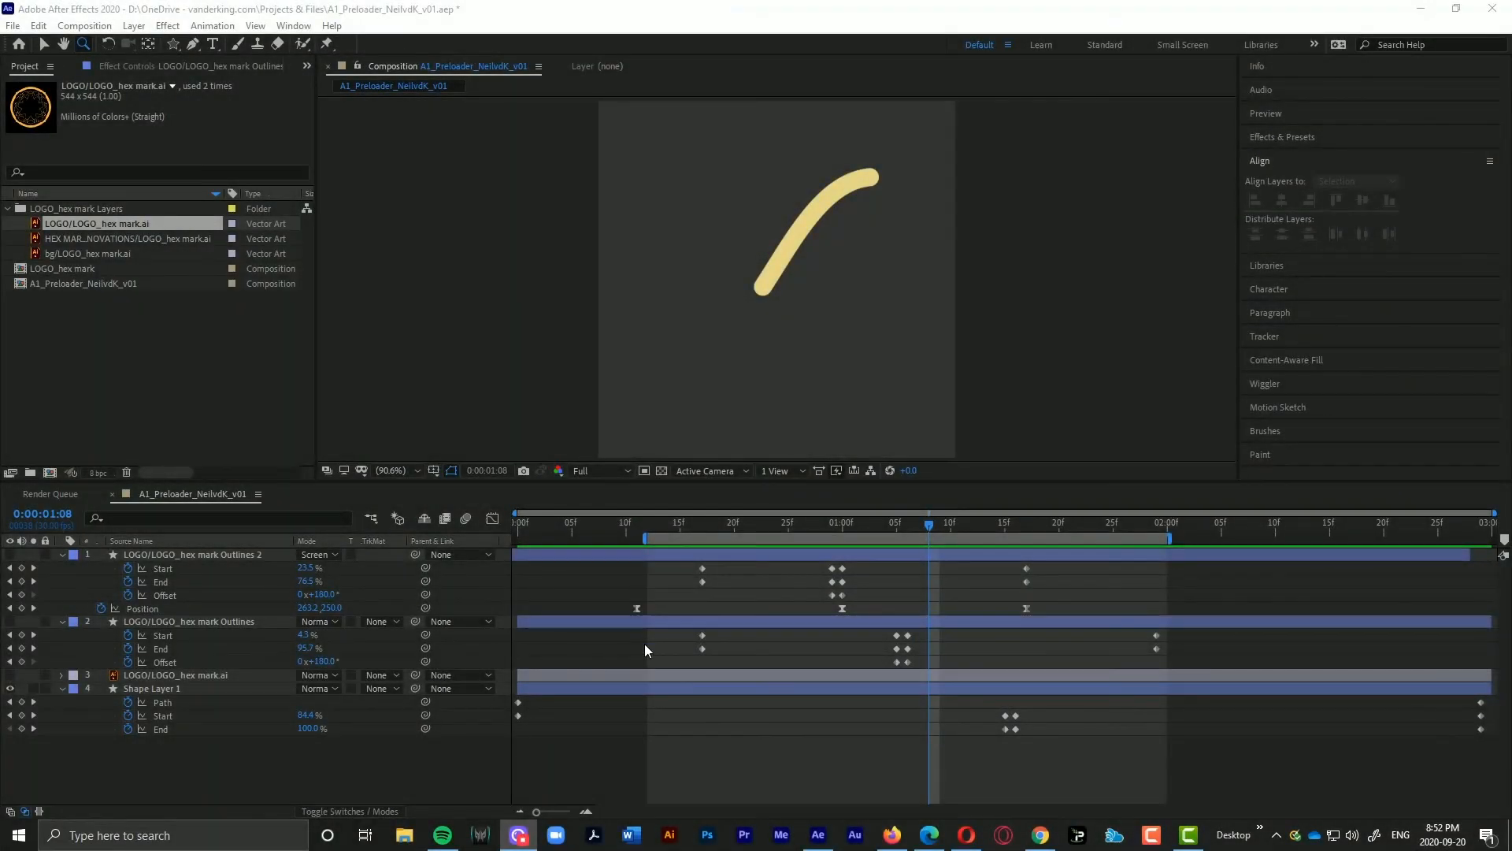
left_click(167, 690)
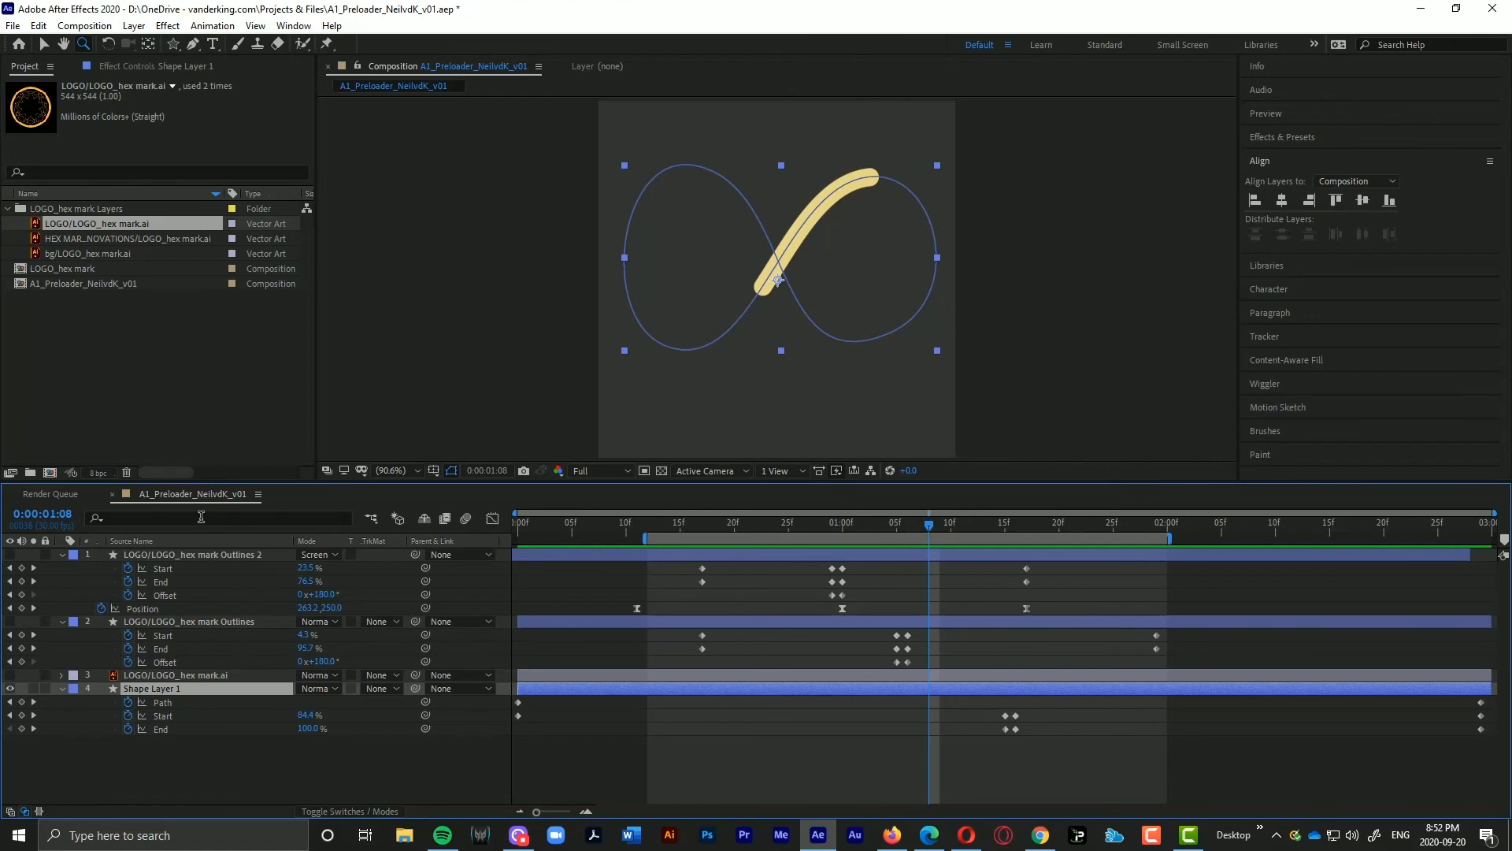
left_click(170, 30)
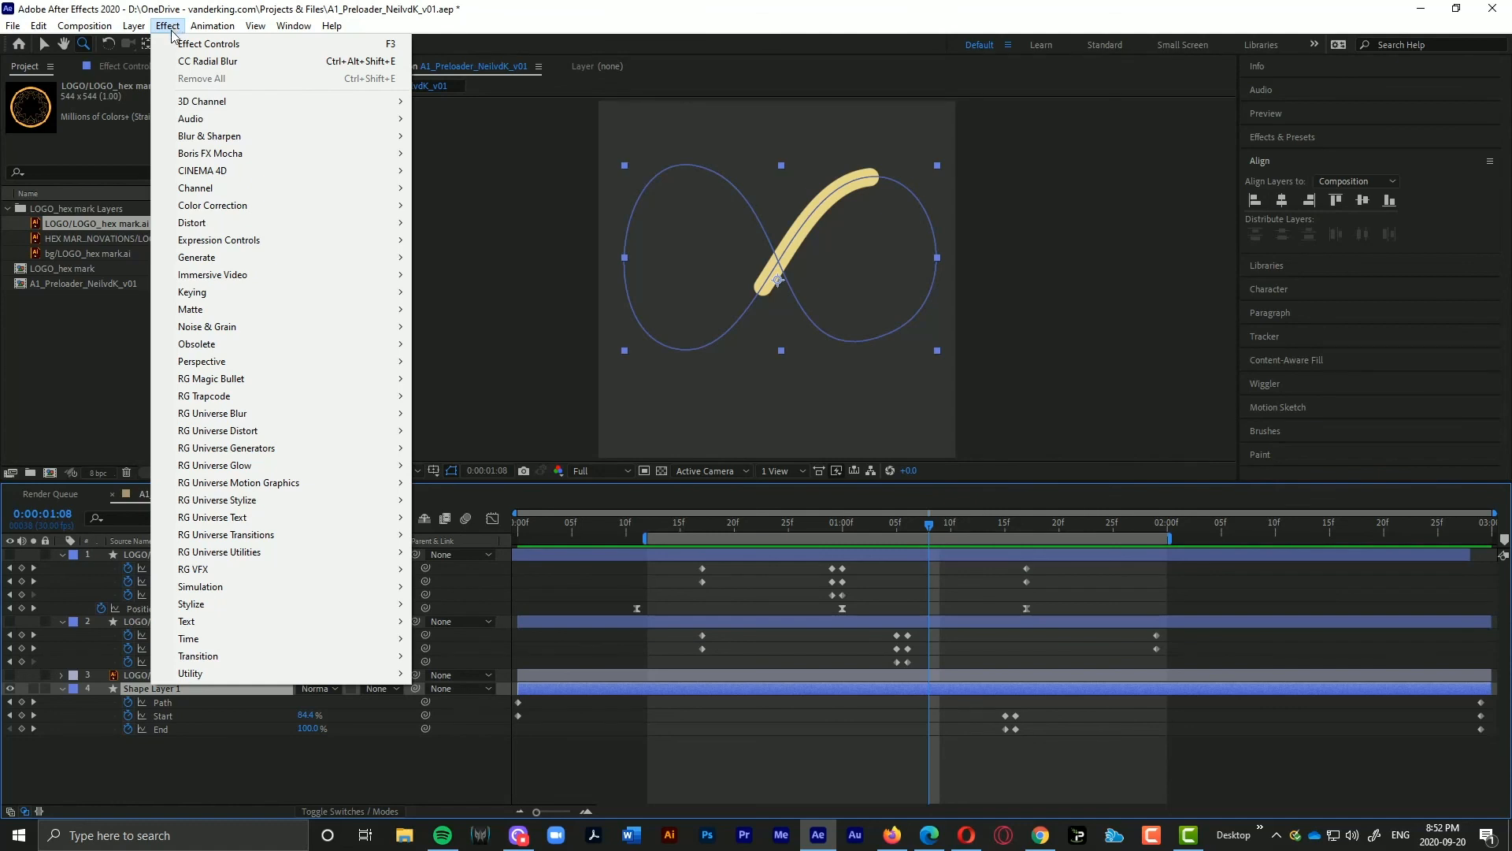
mouse_move(352, 261)
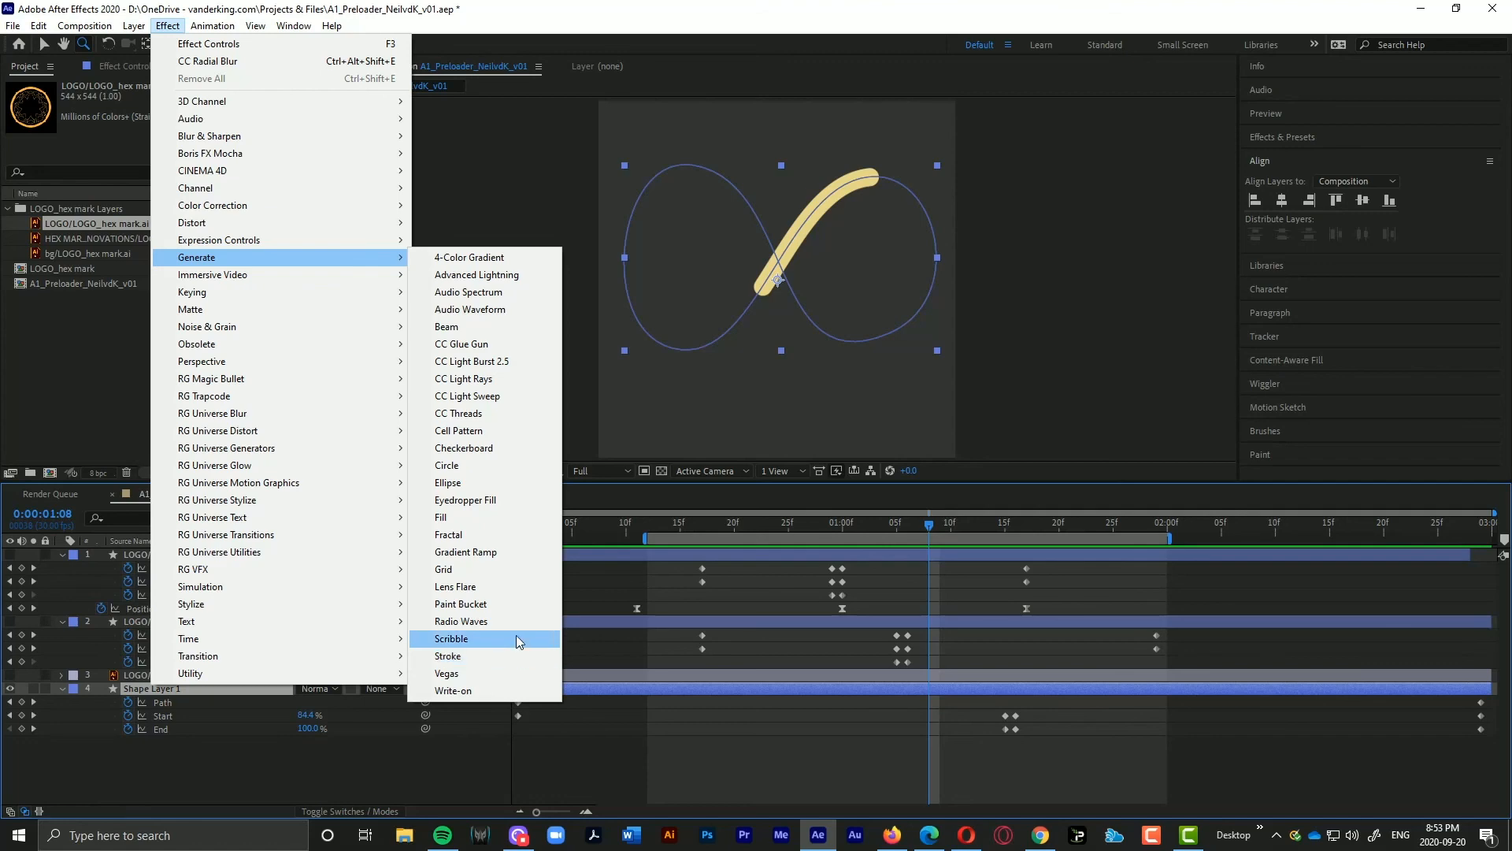
left_click(176, 26)
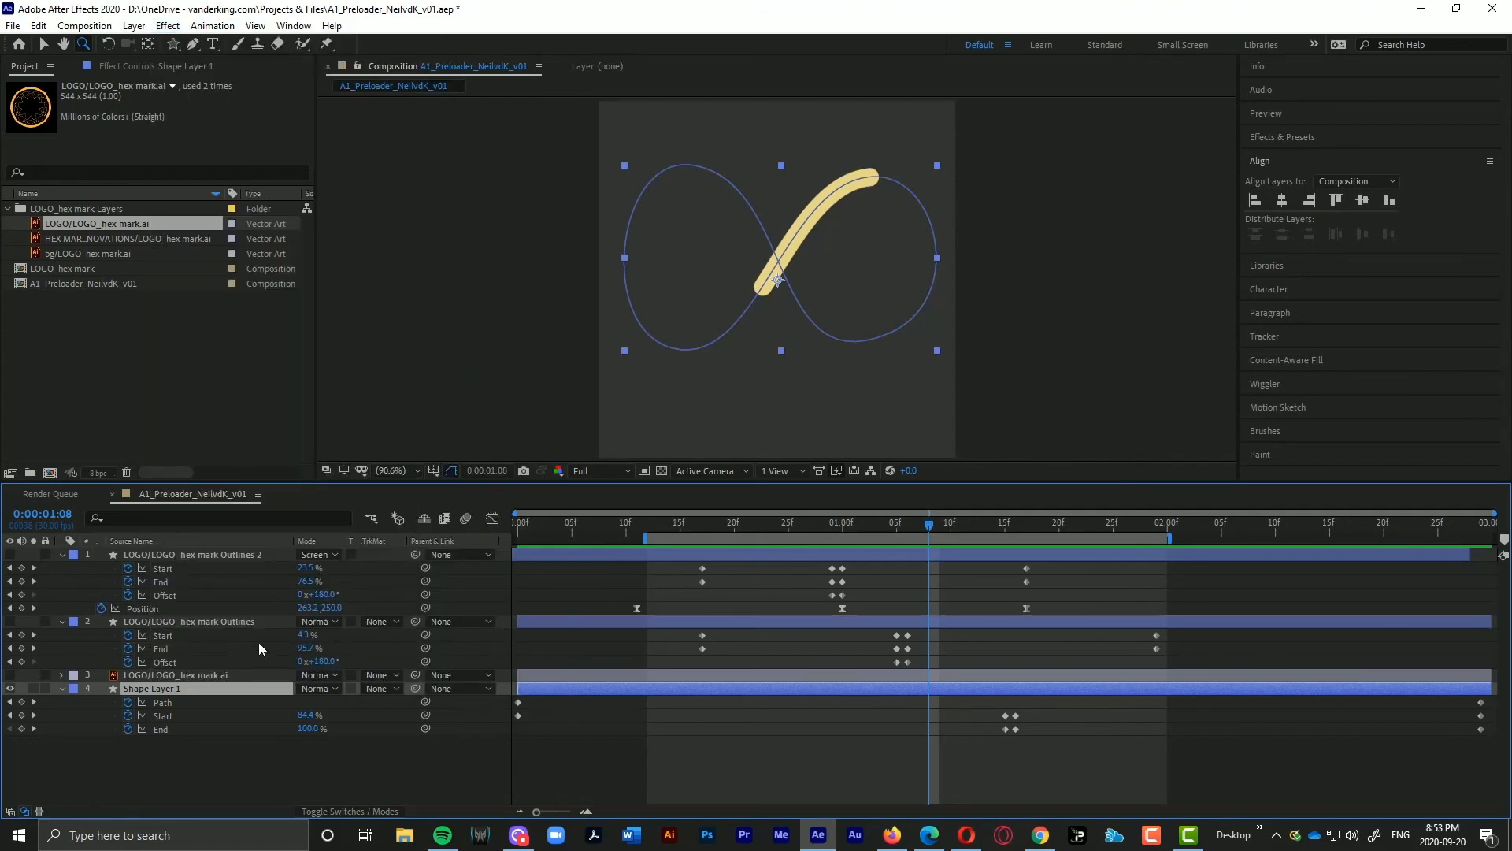